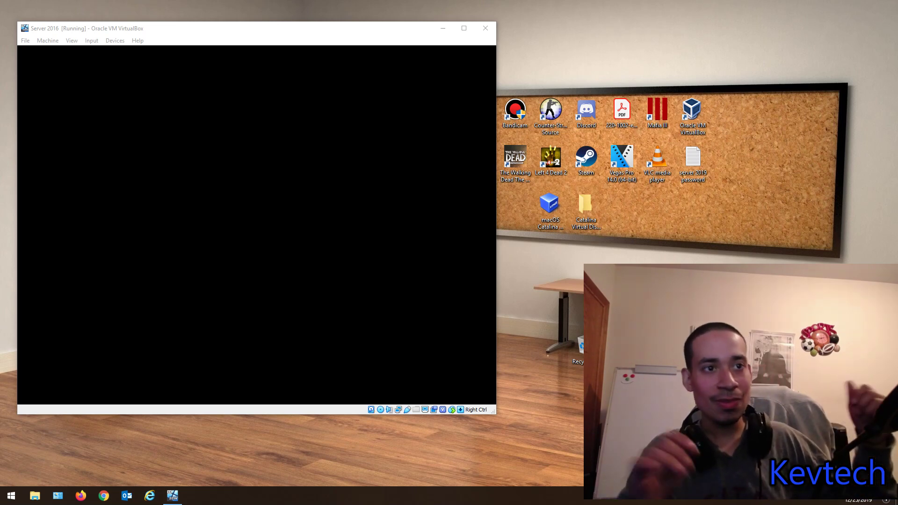
Step: Unlock the Server 2016 VM with Ctrl-Alt-Del and sign in with the administrator password
{"action": "left_click", "coordinate": [96, 43]}
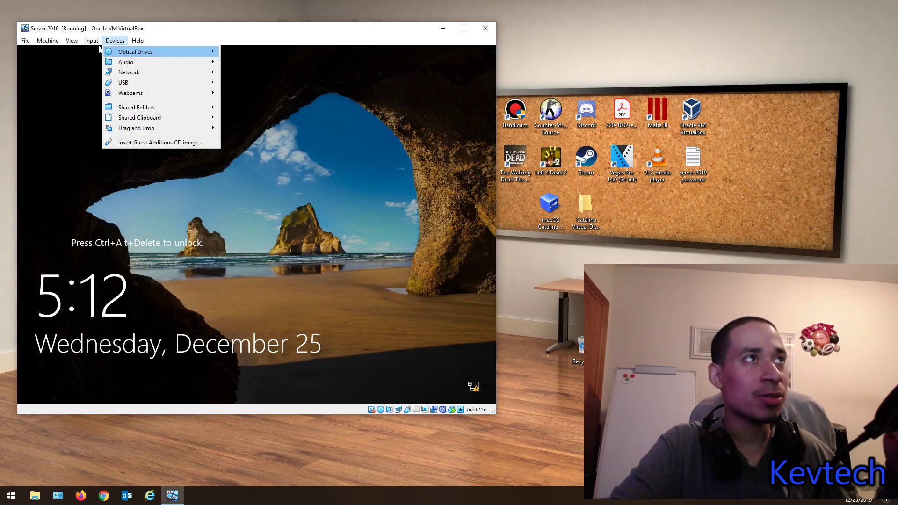
{"action": "mouse_move", "coordinate": [91, 41]}
{"action": "mouse_move", "coordinate": [114, 52]}
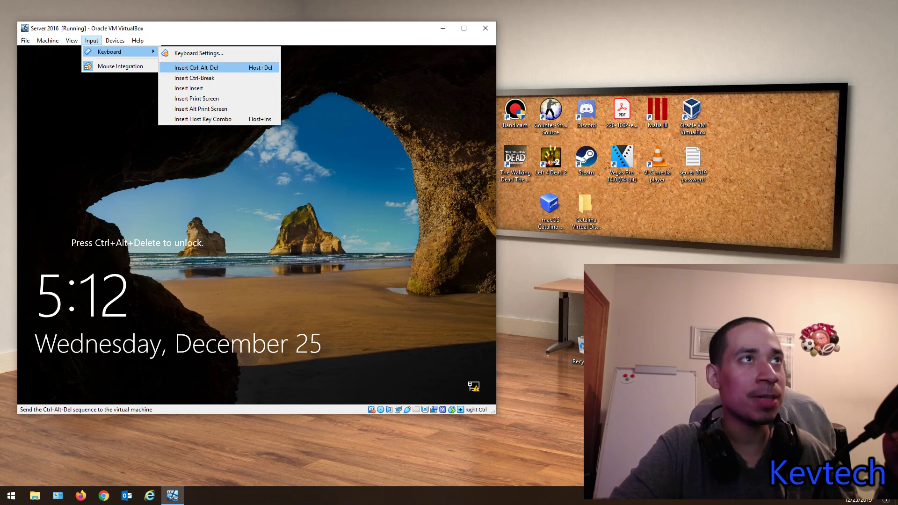
{"action": "left_click", "coordinate": [201, 68]}
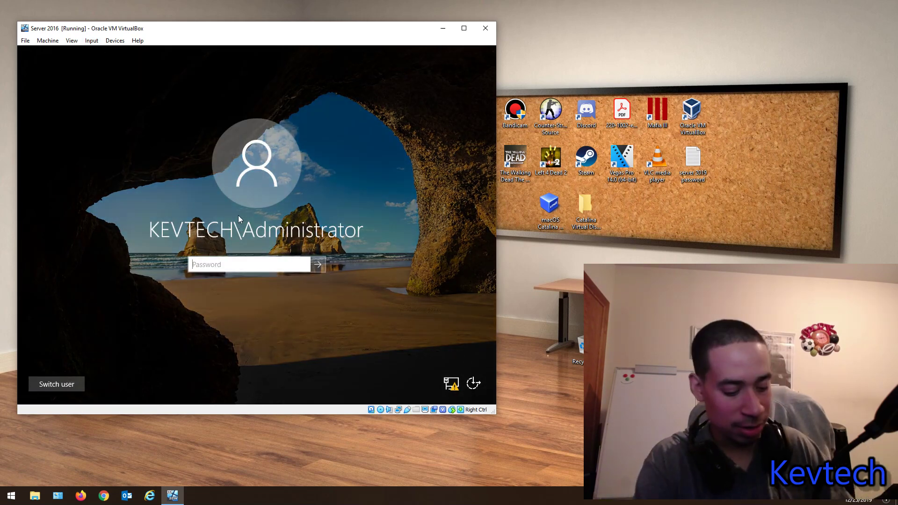
{"action": "type", "text": "•••••••"}
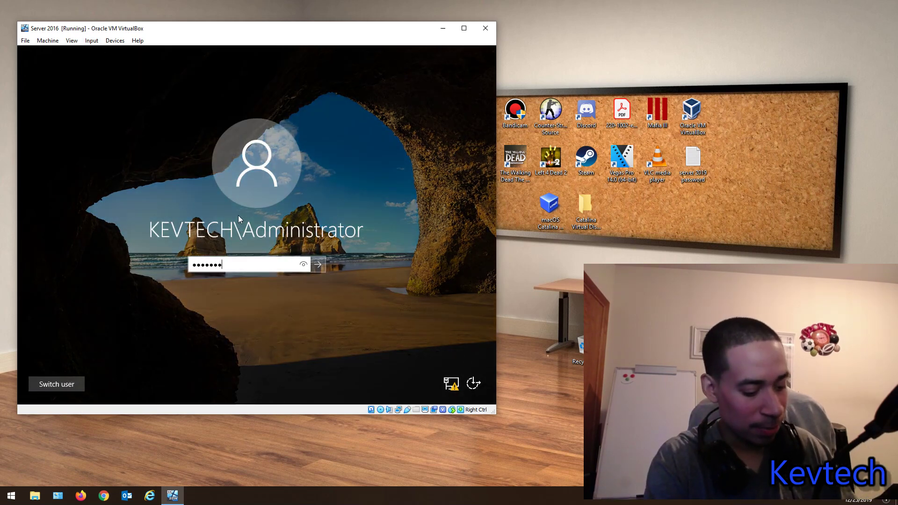
{"action": "type", "text": "••••"}
{"action": "key", "text": "Return"}
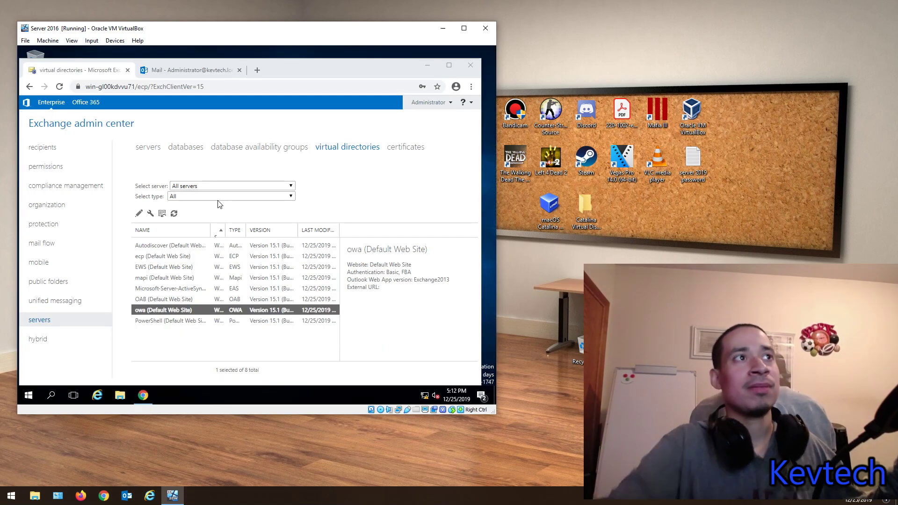
Step: Show the recipients mailboxes list with the single administrator mailbox and its details
{"action": "left_click", "coordinate": [73, 149]}
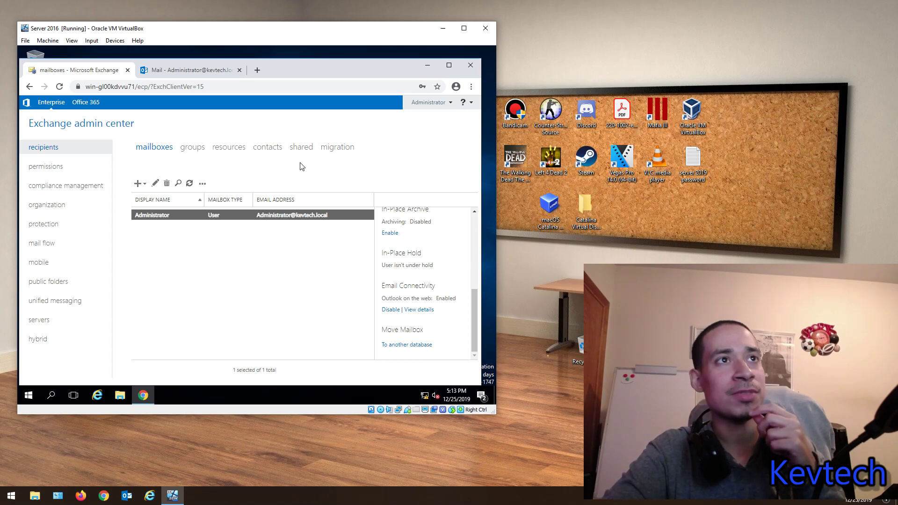
Step: Launch Active Directory Users and Computers from Windows Administrative Tools
{"action": "left_click", "coordinate": [26, 400]}
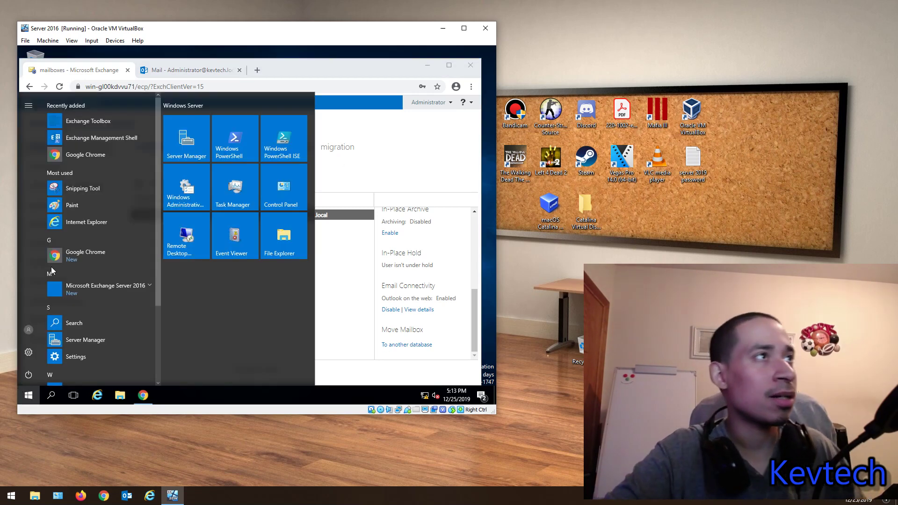
{"action": "scroll", "coordinate": [65, 234], "scroll_direction": "down", "scroll_amount": 3}
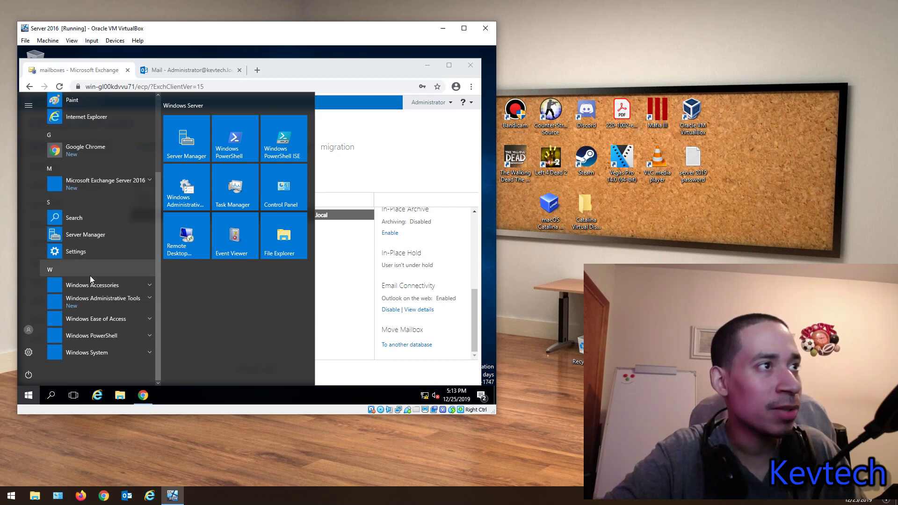
{"action": "left_click", "coordinate": [94, 299]}
{"action": "scroll", "coordinate": [93, 298], "scroll_direction": "down", "scroll_amount": 5}
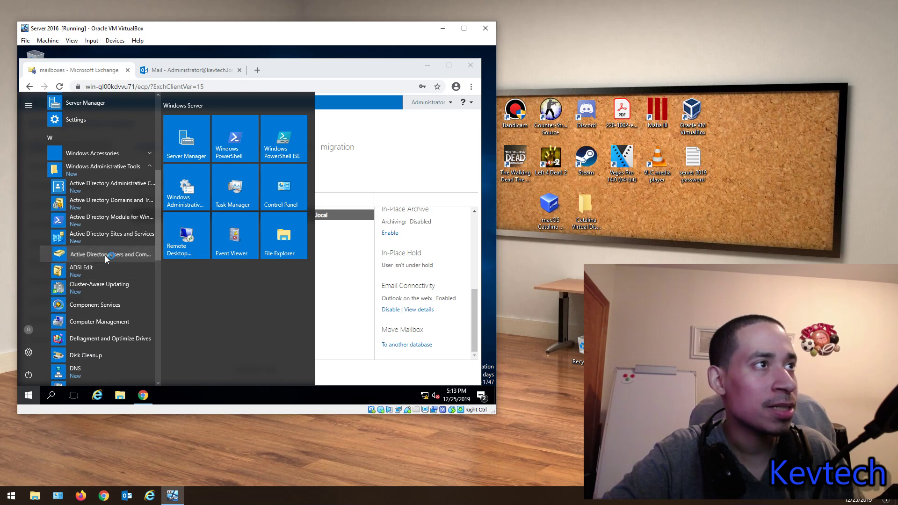
{"action": "left_click", "coordinate": [104, 255]}
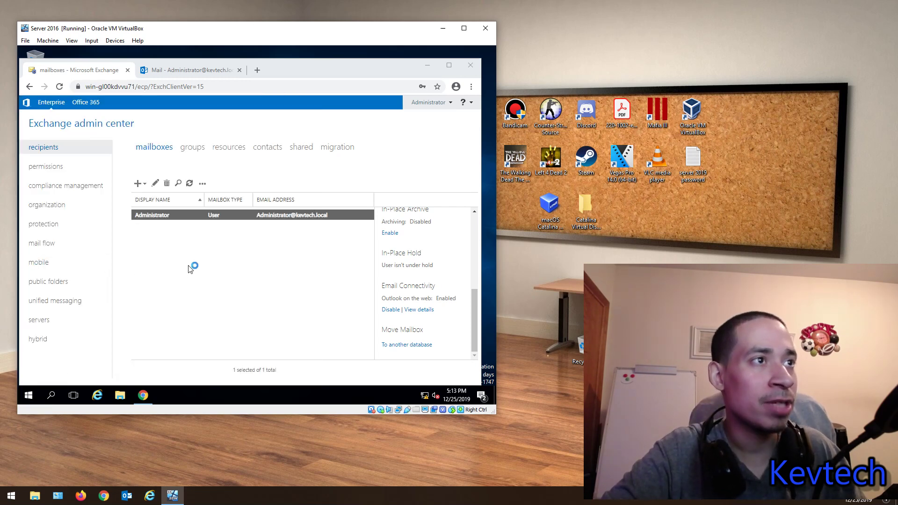
Step: Expand kevtech.local and start a New > User on the domain
{"action": "left_click", "coordinate": [69, 147]}
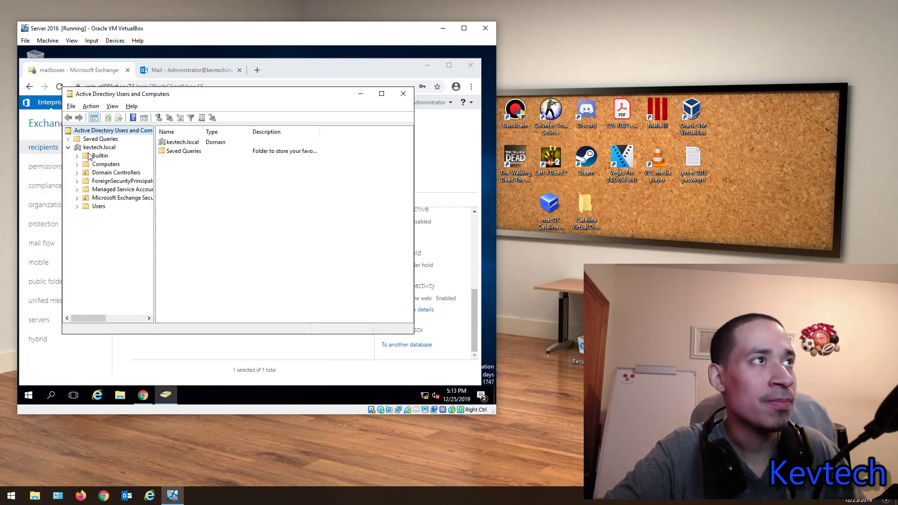
{"action": "right_click", "coordinate": [88, 147]}
{"action": "left_click", "coordinate": [87, 149]}
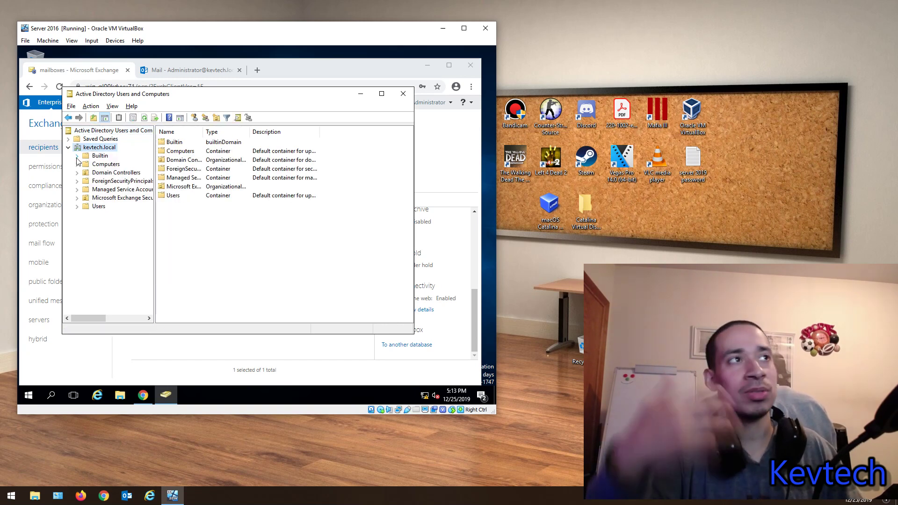
{"action": "right_click", "coordinate": [87, 149]}
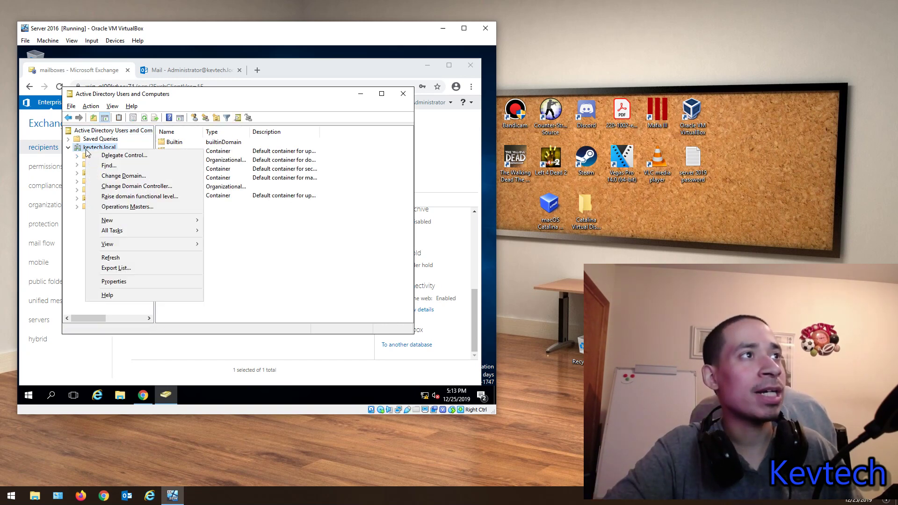
{"action": "mouse_move", "coordinate": [136, 222]}
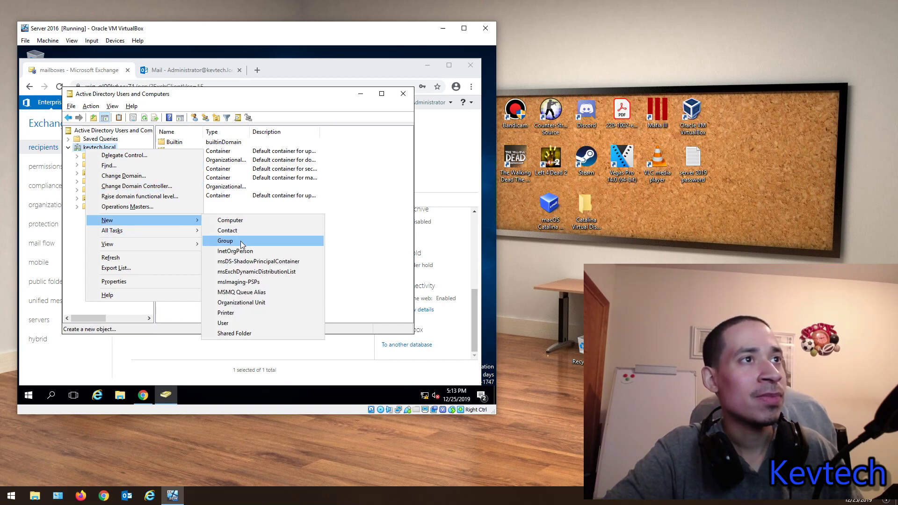
{"action": "left_click", "coordinate": [225, 323]}
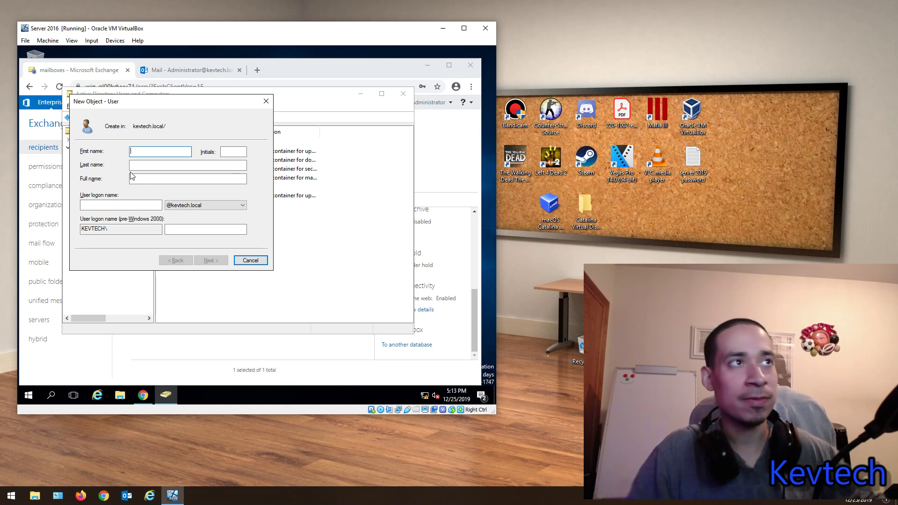
{"action": "type", "text": "m"}
{"action": "key", "text": "Tab"}
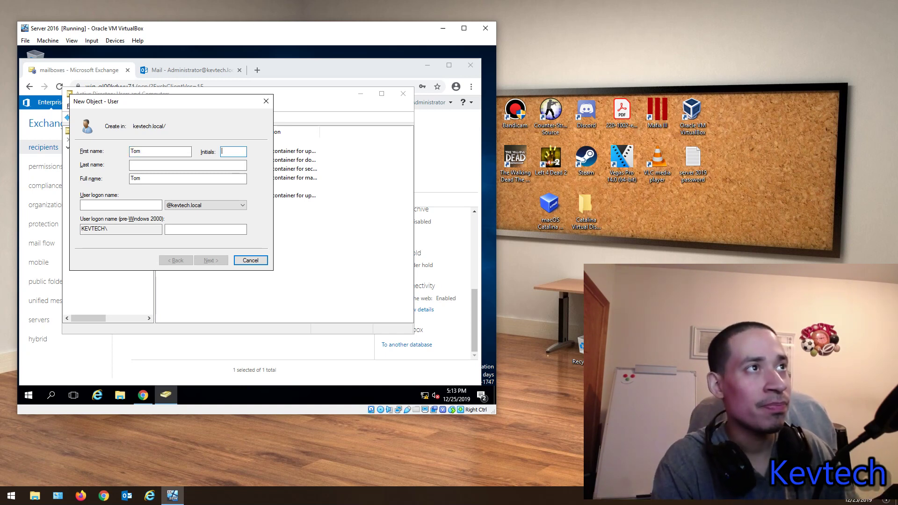
{"action": "key", "text": "Tab"}
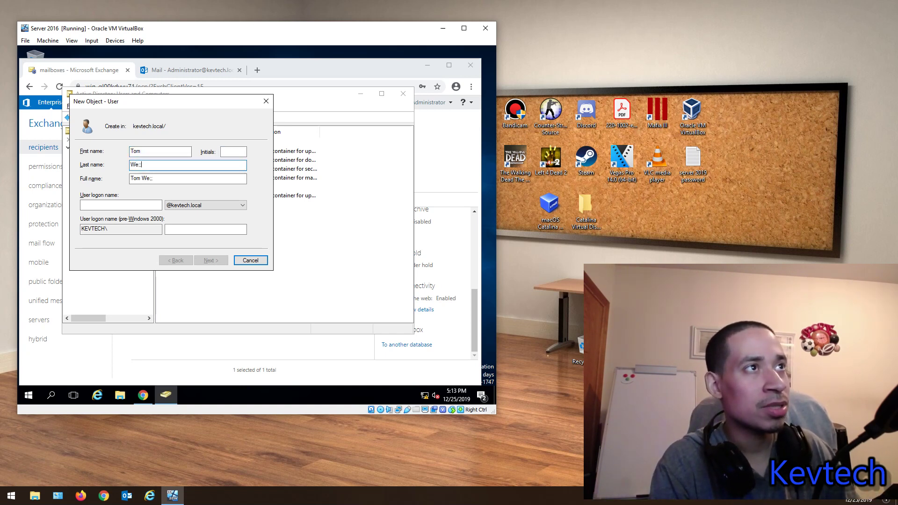
{"action": "key", "text": "Tab"}
{"action": "key", "text": "Tab"}
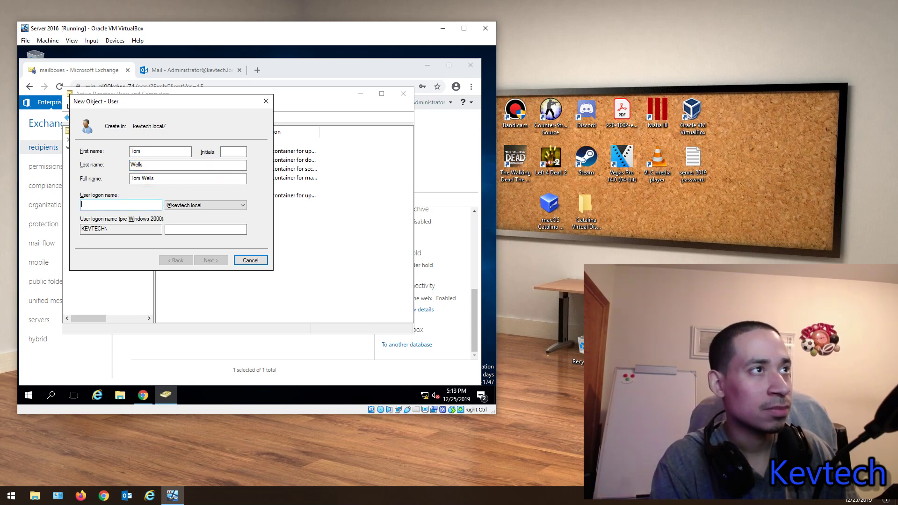
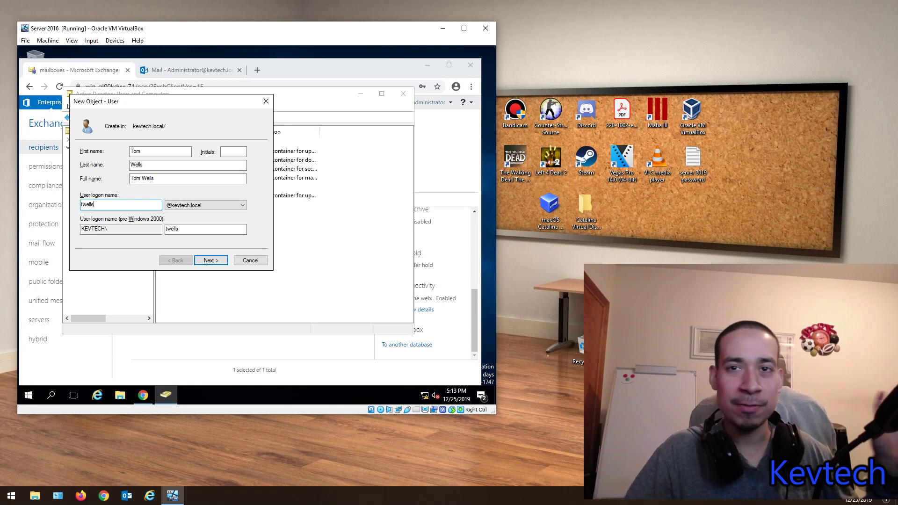
{"action": "left_click", "coordinate": [208, 261]}
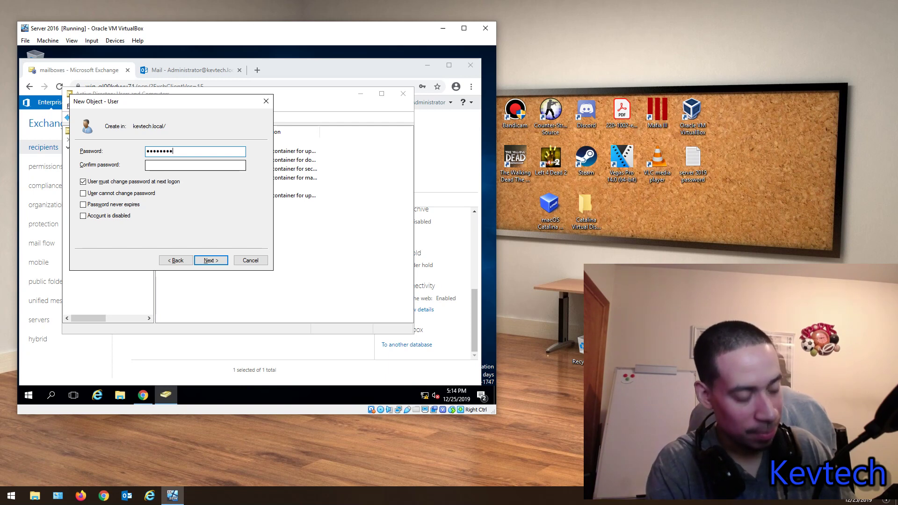
Step: Set and confirm the account password, turning off forced password change at next logon
{"action": "type", "text": "3"}
{"action": "key", "text": "Tab"}
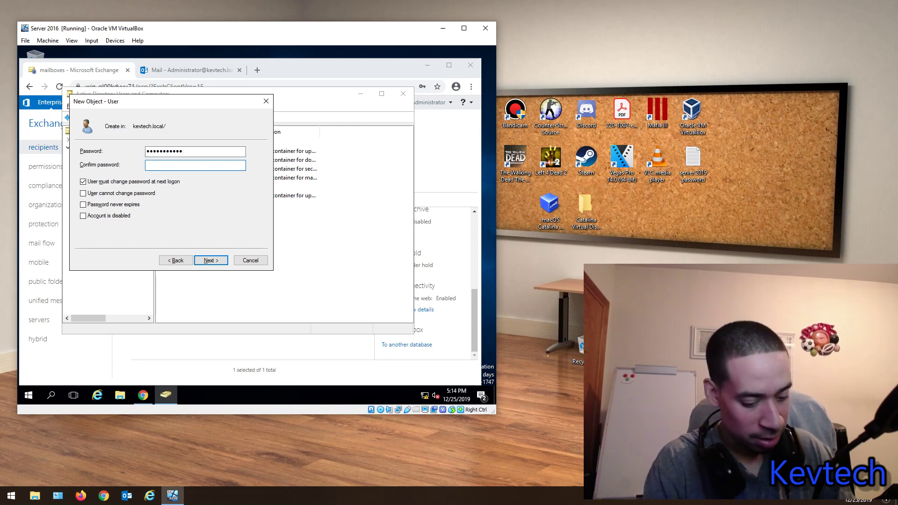
{"action": "type", "text": "Password123"}
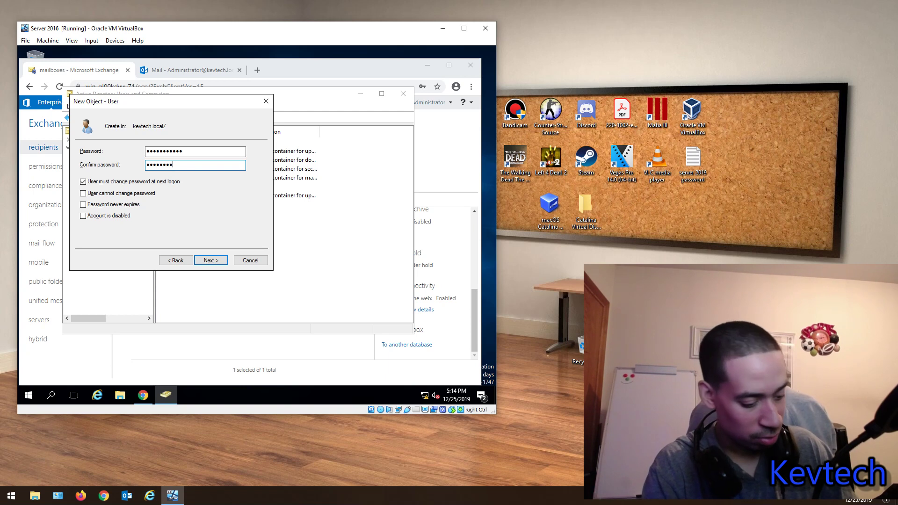
{"action": "left_click", "coordinate": [84, 182]}
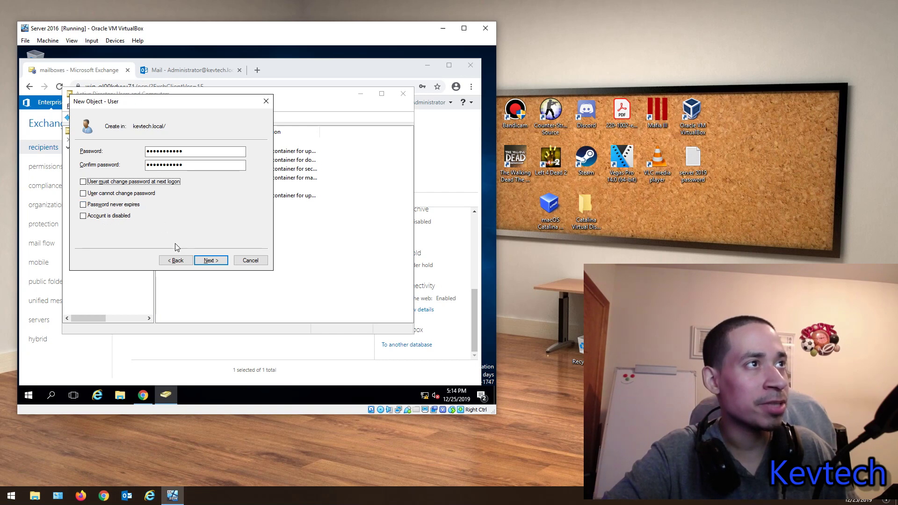
{"action": "left_click", "coordinate": [209, 260]}
{"action": "left_click", "coordinate": [211, 261]}
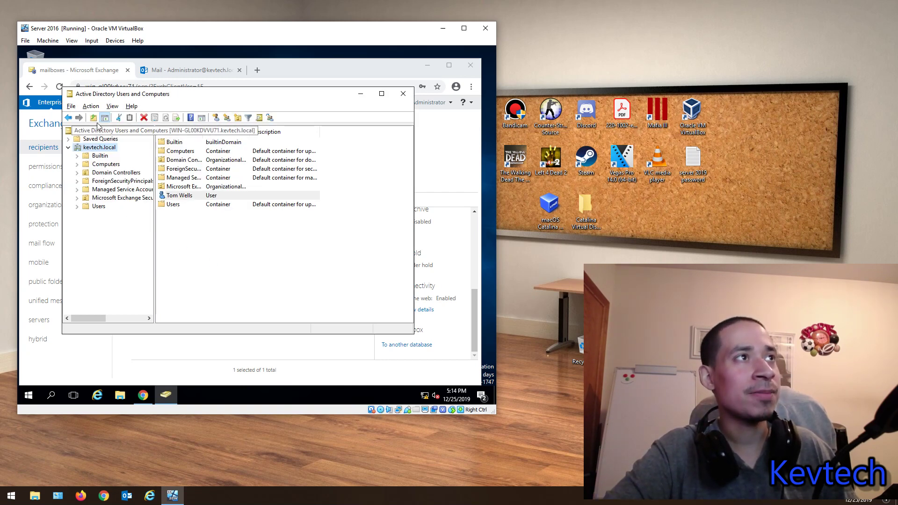
{"action": "left_click", "coordinate": [113, 107]}
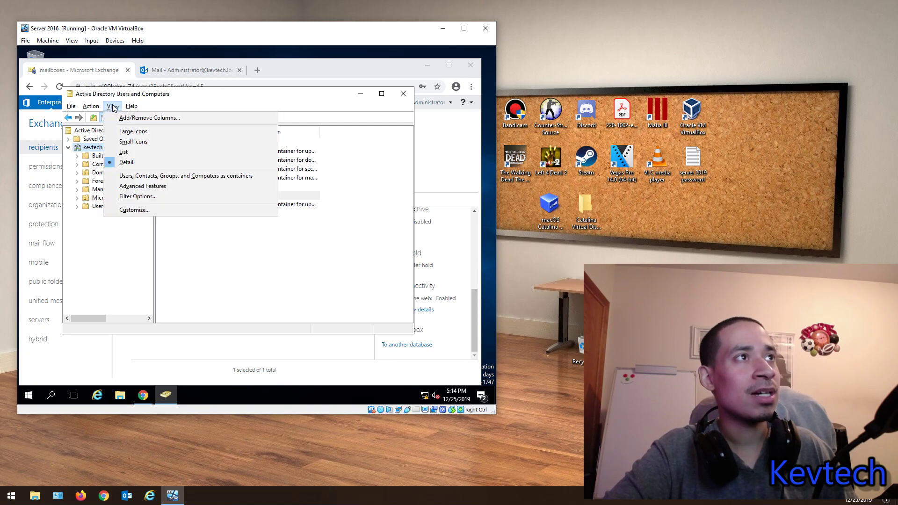
{"action": "left_click", "coordinate": [126, 186]}
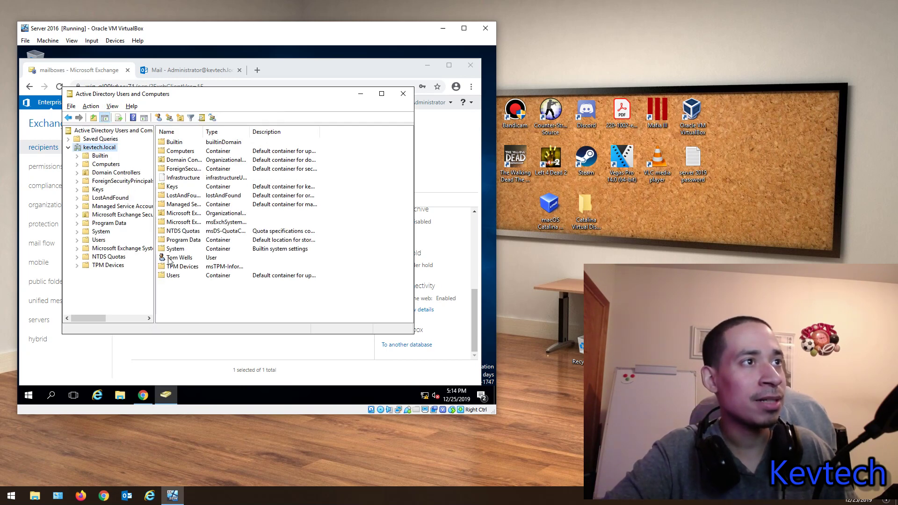
{"action": "left_click_drag", "start_coordinate": [169, 257], "coordinate": [181, 277]}
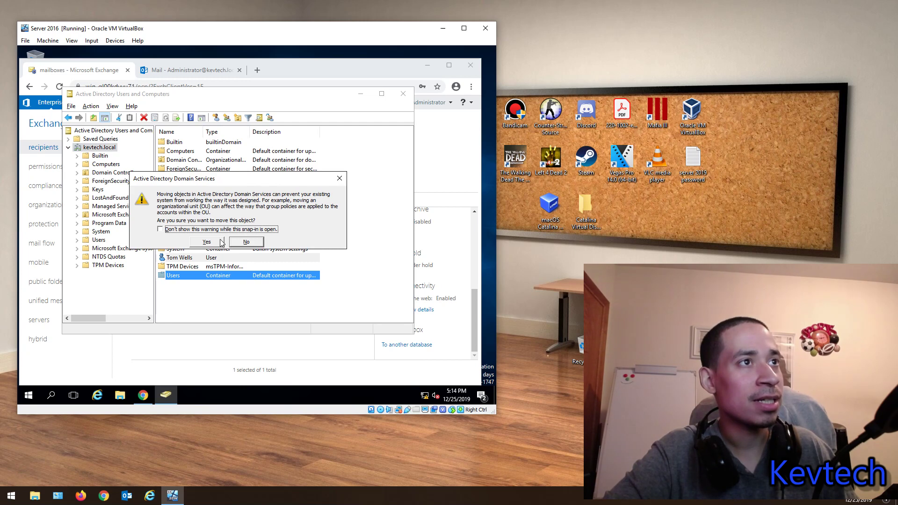
{"action": "left_click", "coordinate": [222, 241]}
{"action": "left_click", "coordinate": [404, 94]}
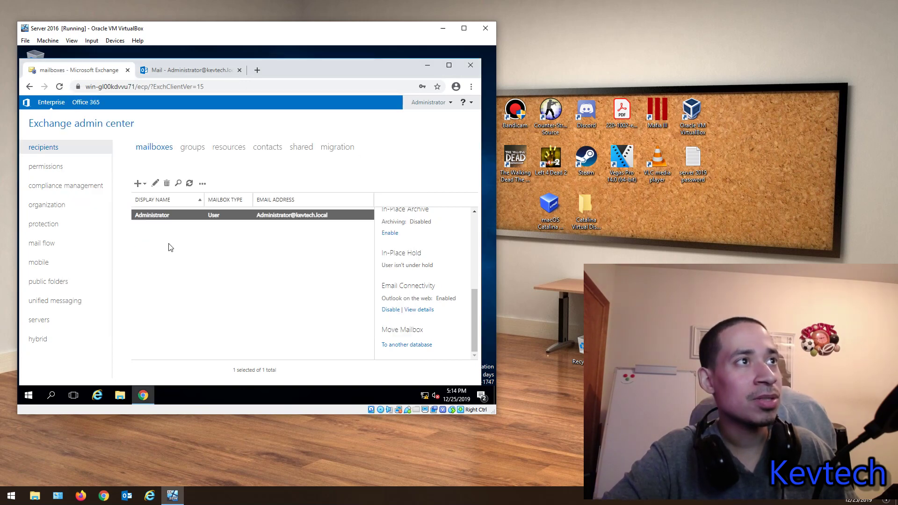
Step: Start a new user mailbox and reposition and widen its popup window
{"action": "left_click", "coordinate": [145, 187]}
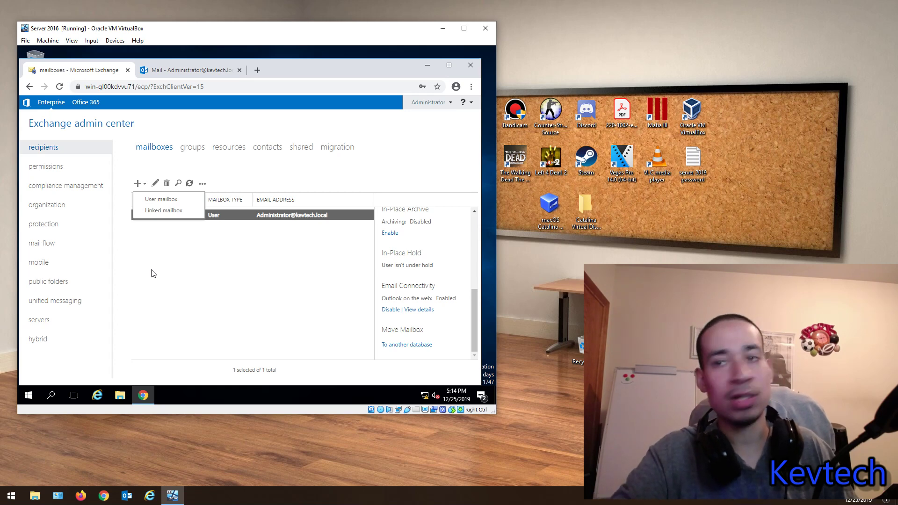
{"action": "left_click", "coordinate": [171, 200]}
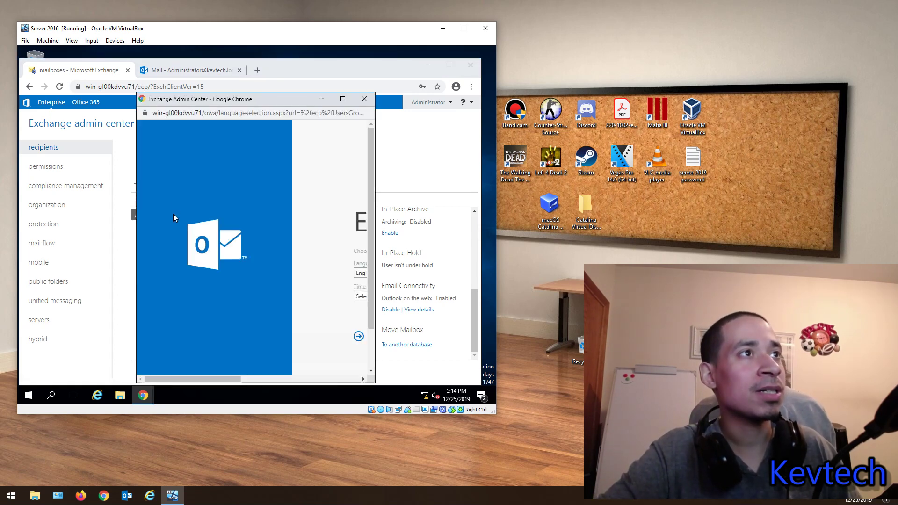
{"action": "left_click_drag", "start_coordinate": [225, 99], "coordinate": [137, 83]}
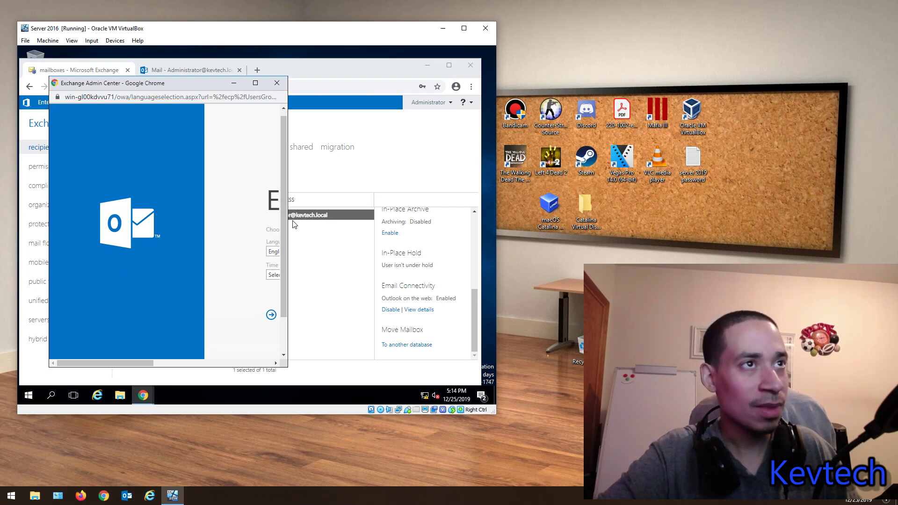
{"action": "left_click_drag", "start_coordinate": [288, 220], "coordinate": [394, 220]}
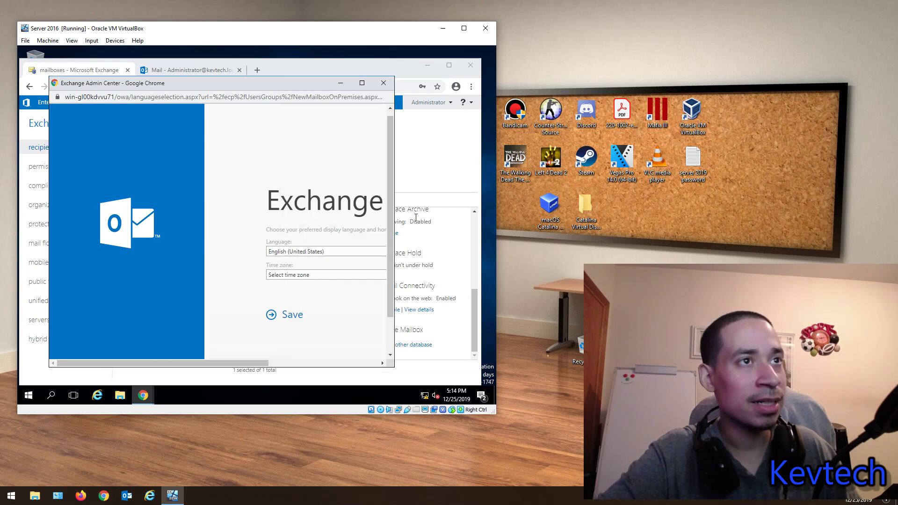
Step: Set the time zone to (UTC-05:00) Eastern Time (US & Canada) and save
{"action": "left_click", "coordinate": [294, 276]}
{"action": "scroll", "coordinate": [308, 180], "scroll_direction": "down", "scroll_amount": 8}
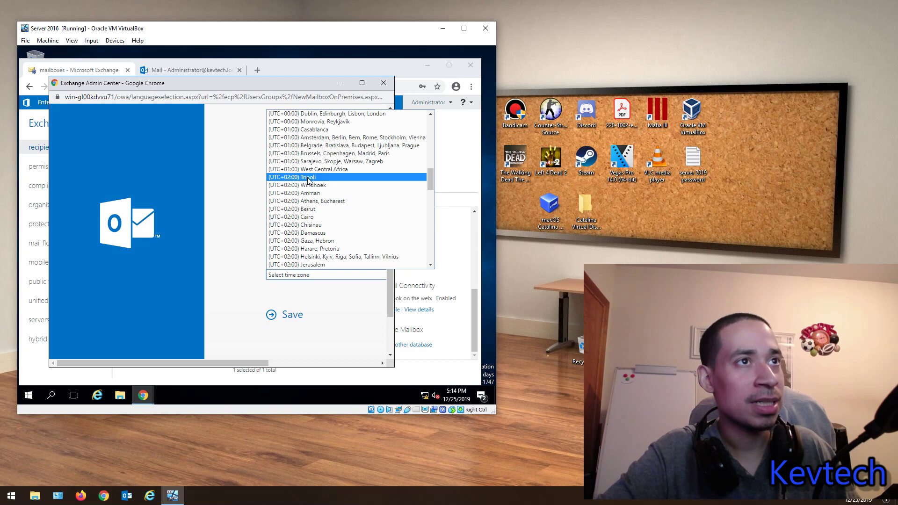
{"action": "scroll", "coordinate": [323, 183], "scroll_direction": "down", "scroll_amount": 20}
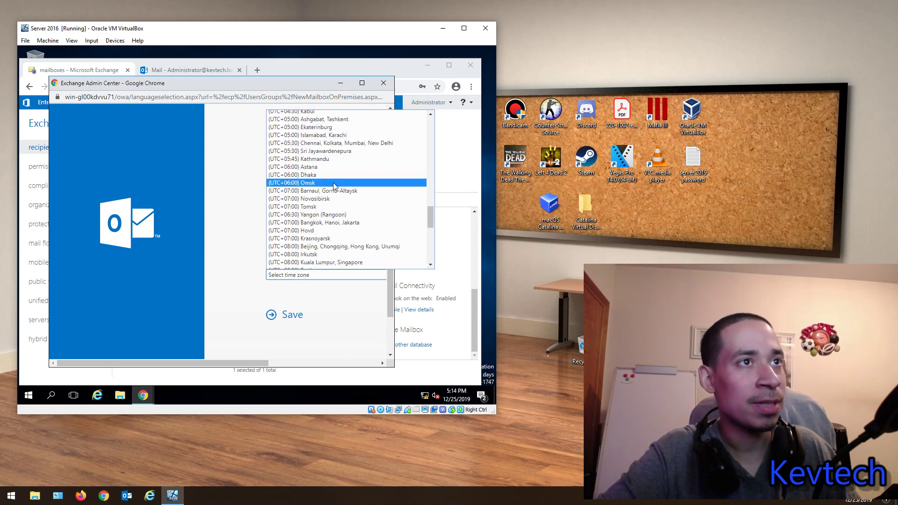
{"action": "scroll", "coordinate": [337, 186], "scroll_direction": "down", "scroll_amount": 3}
{"action": "scroll", "coordinate": [328, 178], "scroll_direction": "up", "scroll_amount": 20}
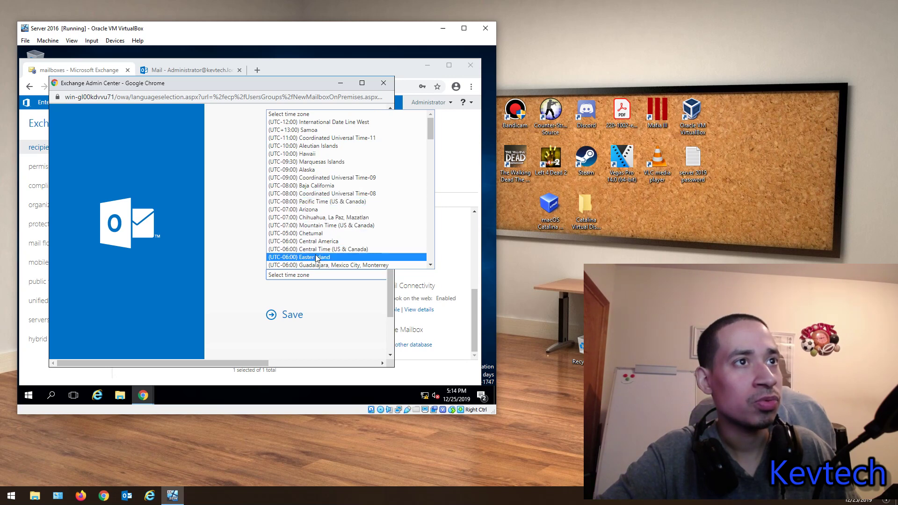
{"action": "scroll", "coordinate": [317, 245], "scroll_direction": "down", "scroll_amount": 4}
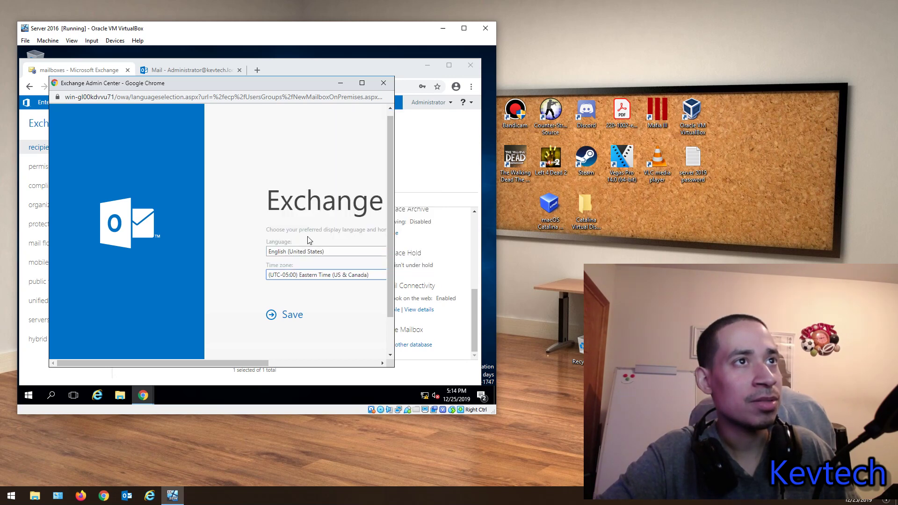
{"action": "left_click", "coordinate": [313, 195]}
{"action": "left_click", "coordinate": [284, 315]}
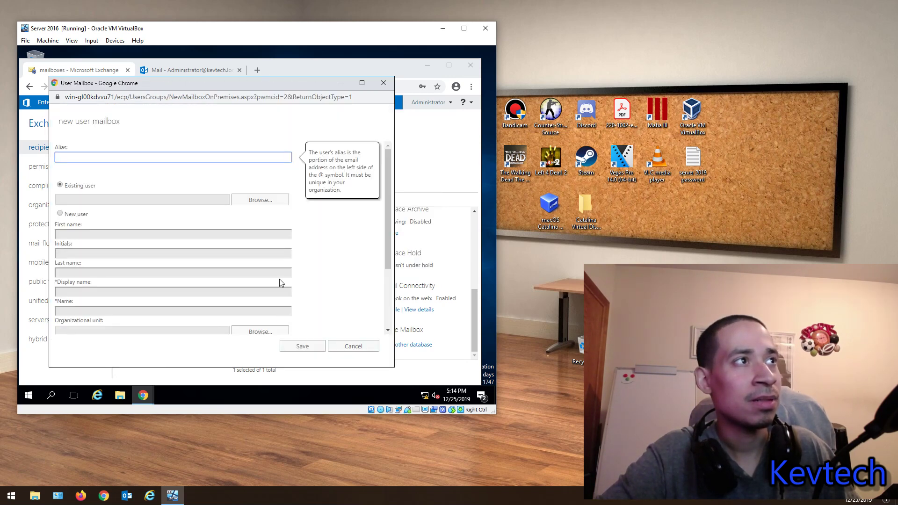
Step: Reopen a fresh user mailbox form with Existing user selected
{"action": "left_click", "coordinate": [383, 83]}
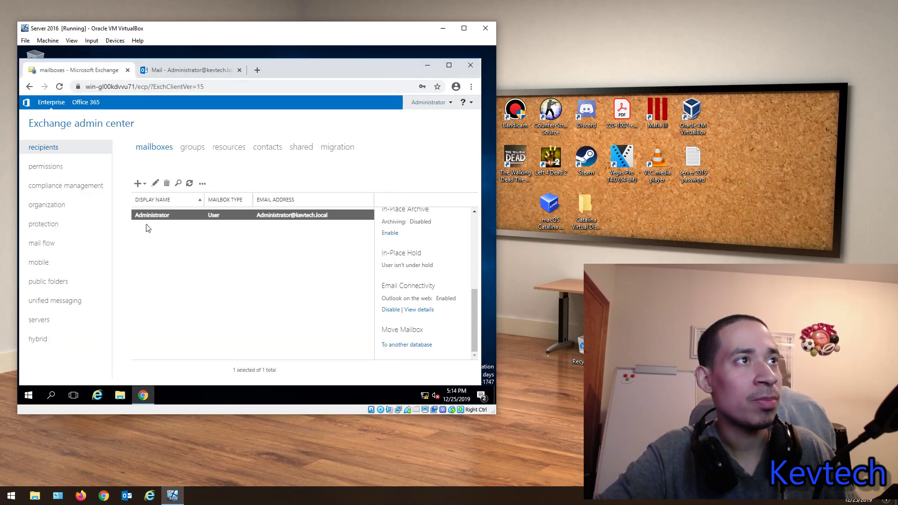
{"action": "left_click", "coordinate": [145, 185]}
{"action": "left_click", "coordinate": [153, 199]}
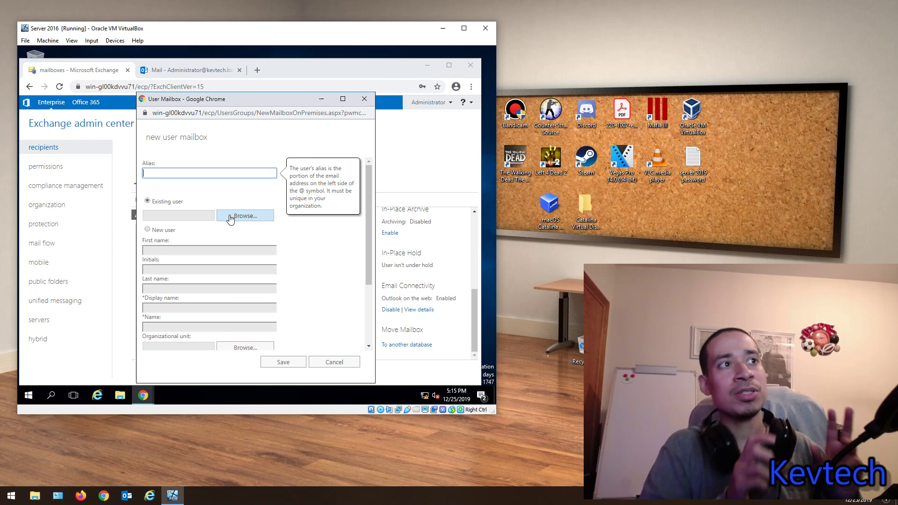
{"action": "left_click", "coordinate": [153, 230]}
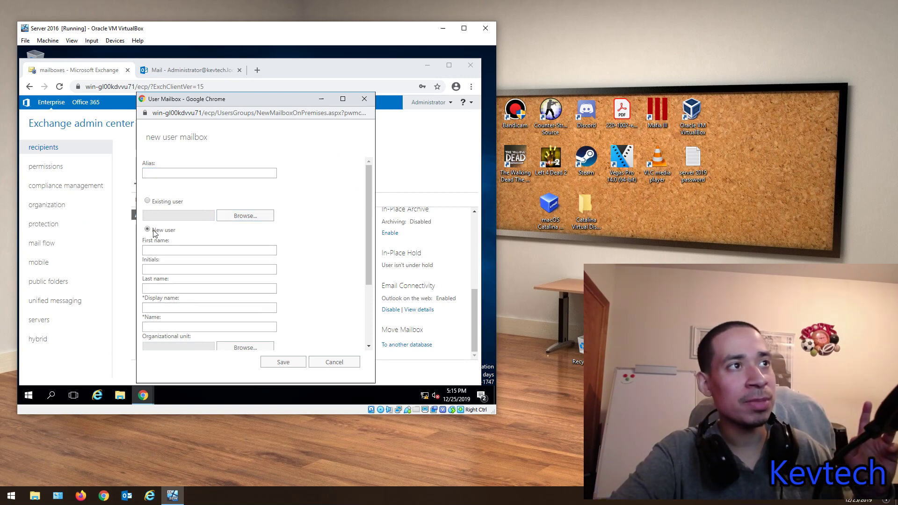
{"action": "scroll", "coordinate": [193, 280], "scroll_direction": "down", "scroll_amount": 2}
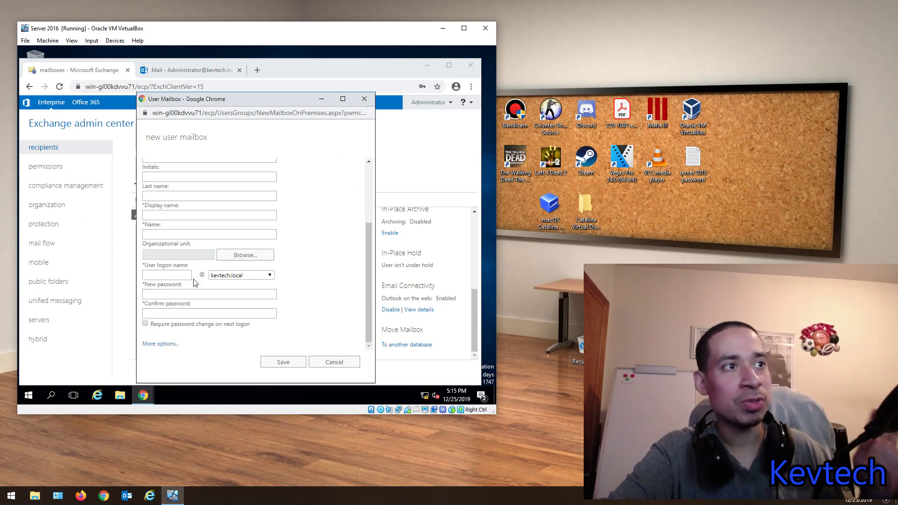
{"action": "scroll", "coordinate": [197, 290], "scroll_direction": "up", "scroll_amount": 2}
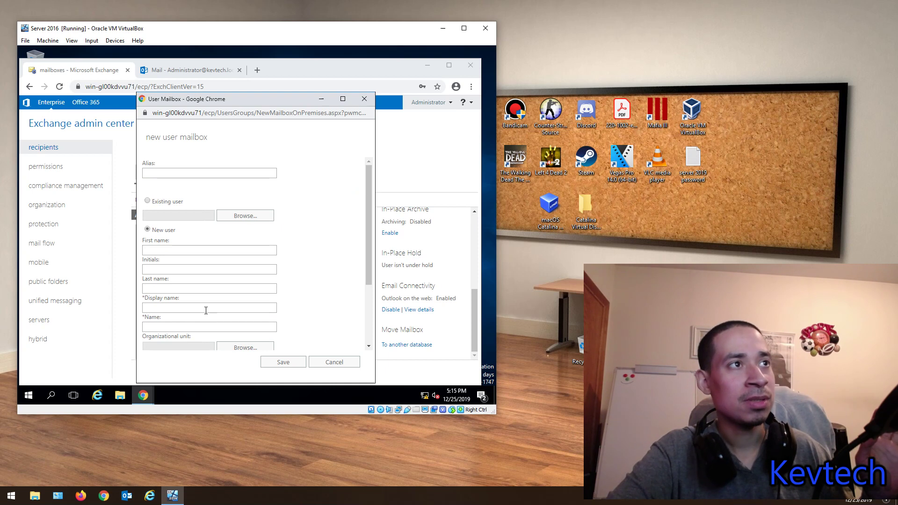
{"action": "left_click", "coordinate": [147, 201]}
Step: Enter the mailbox alias, pick the new AD account as the existing user, and reveal more options
{"action": "left_click", "coordinate": [167, 172]}
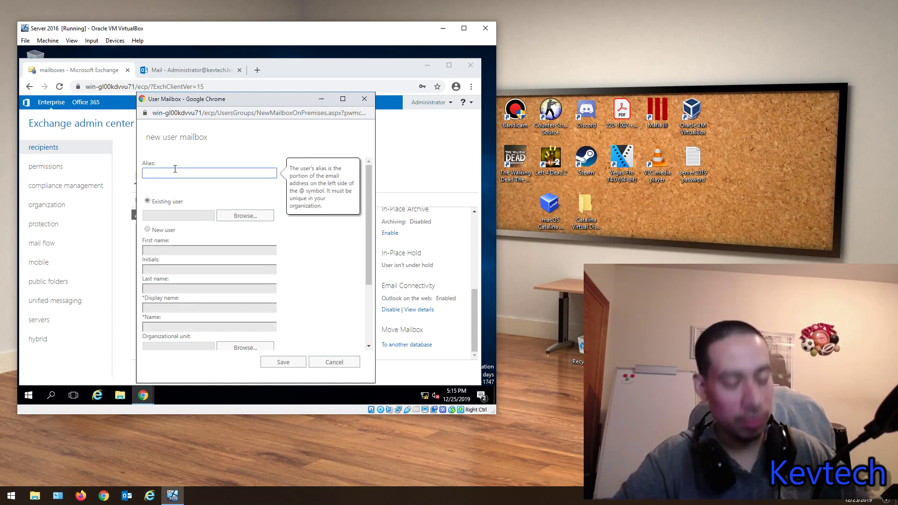
{"action": "type", "text": "test"}
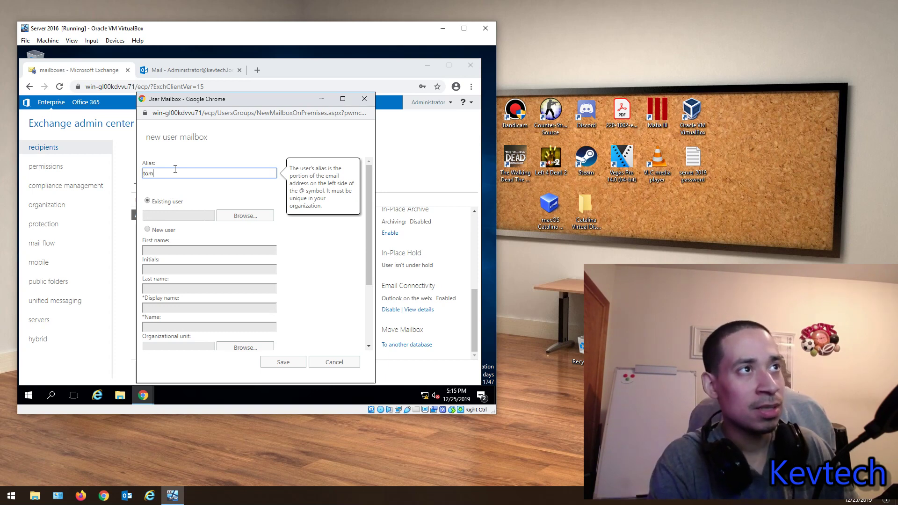
{"action": "key", "text": "BackSpace"}
{"action": "key", "text": "BackSpace"}
{"action": "key", "text": "BackSpace"}
{"action": "type", "text": "well"}
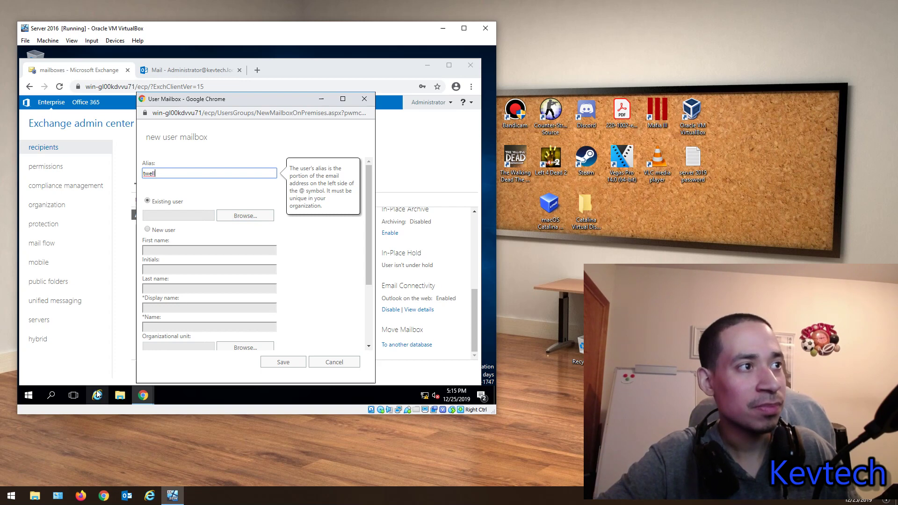
{"action": "left_click", "coordinate": [236, 218]}
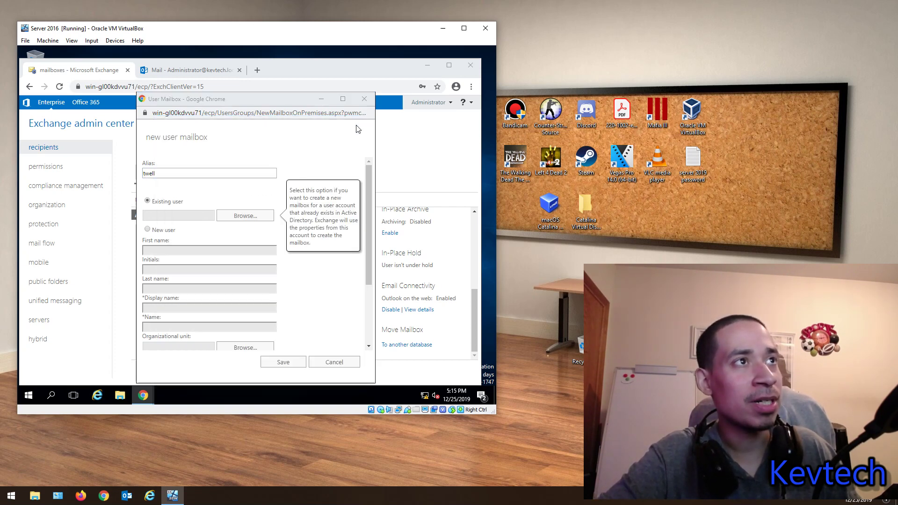
{"action": "left_click", "coordinate": [265, 216]}
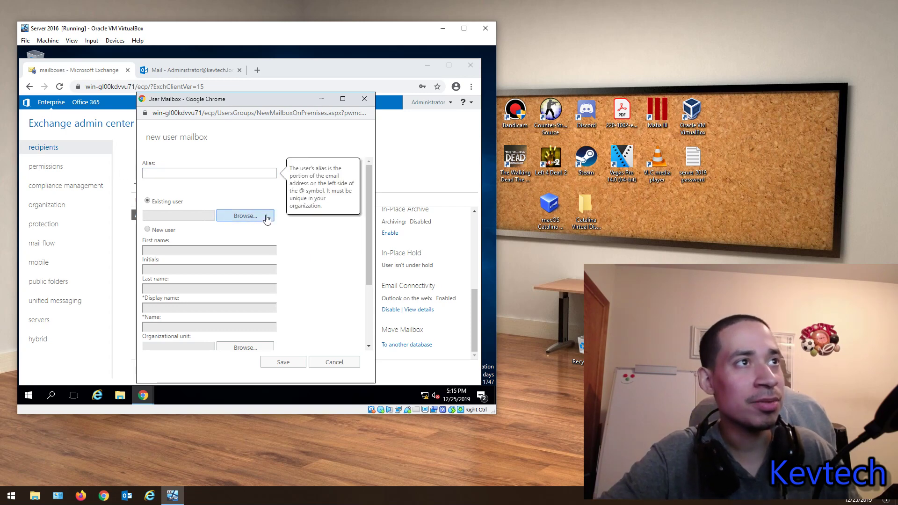
{"action": "double_click", "coordinate": [210, 193]}
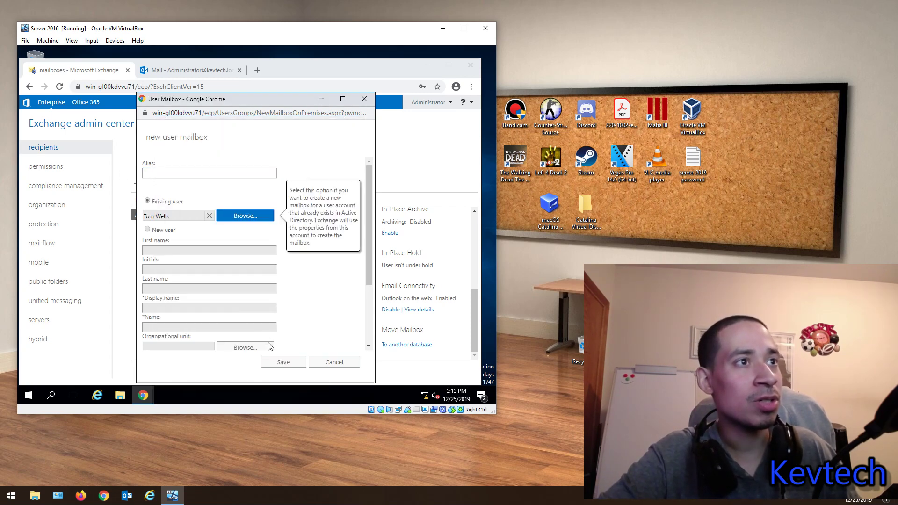
{"action": "scroll", "coordinate": [252, 288], "scroll_direction": "down", "scroll_amount": 2}
{"action": "left_click", "coordinate": [154, 345]}
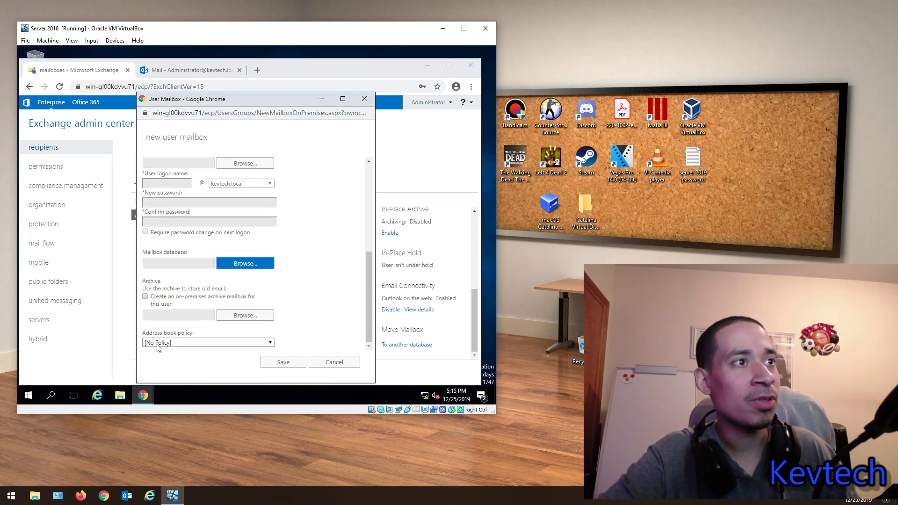
{"action": "left_click", "coordinate": [234, 273]}
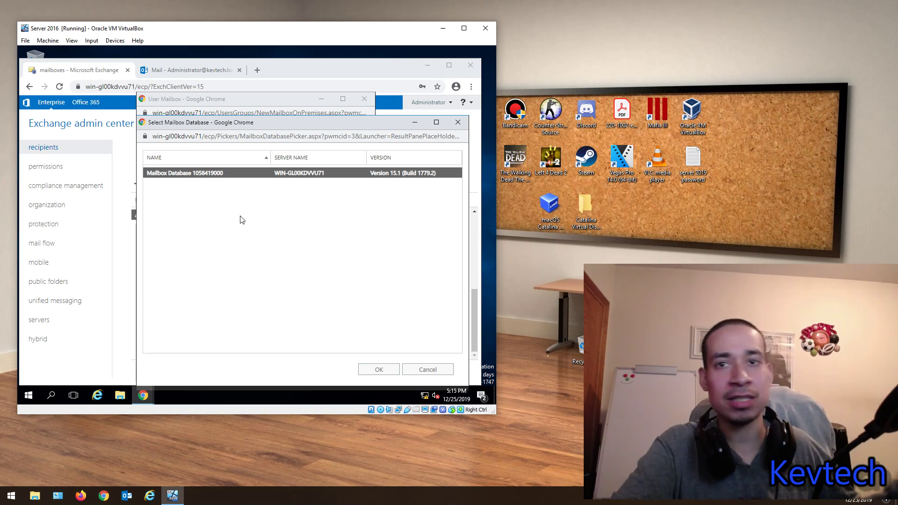
{"action": "left_click", "coordinate": [378, 369]}
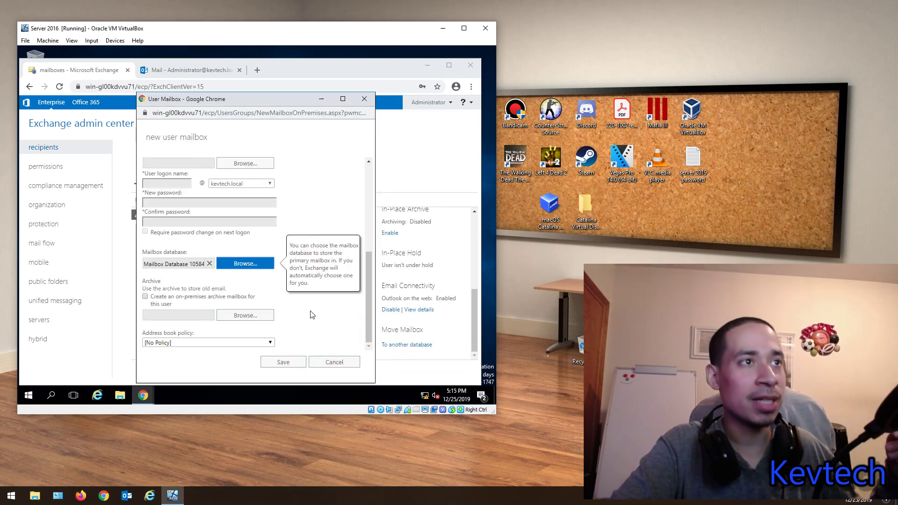
{"action": "left_click", "coordinate": [181, 343]}
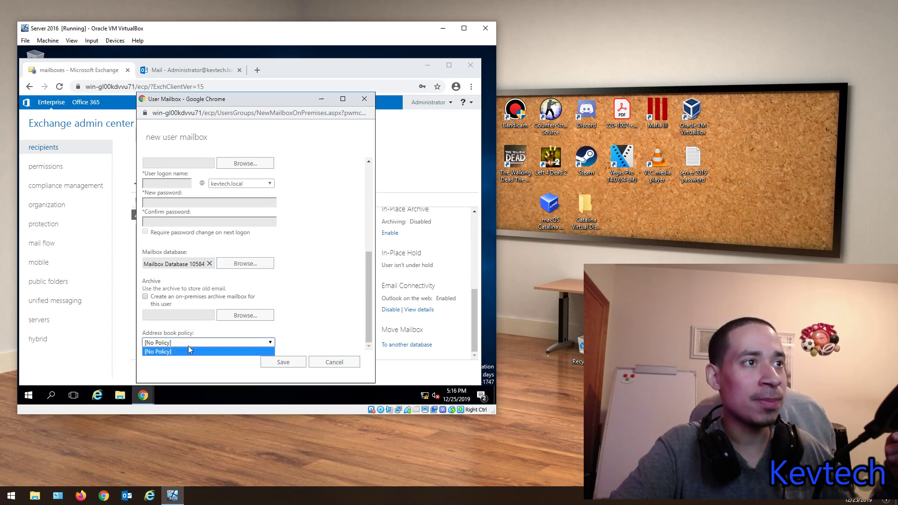
{"action": "left_click", "coordinate": [188, 350]}
{"action": "left_click", "coordinate": [284, 363]}
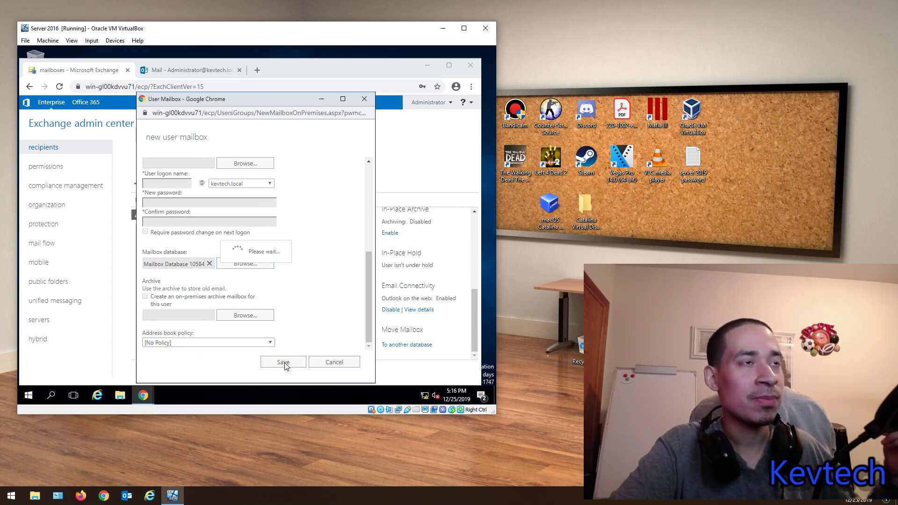
{"action": "left_click", "coordinate": [178, 219]}
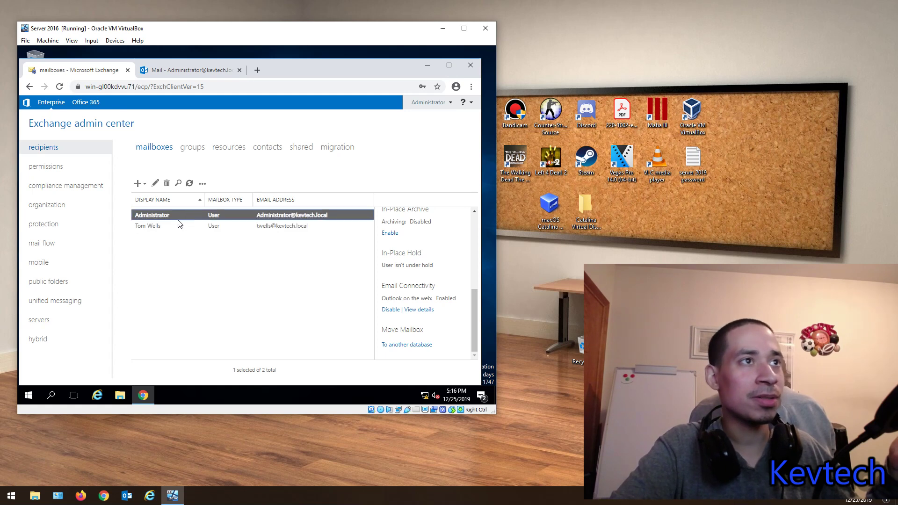
Step: Select the new user's mailbox and enable Unified Messaging under Phone and Voice Features
{"action": "left_click", "coordinate": [170, 226]}
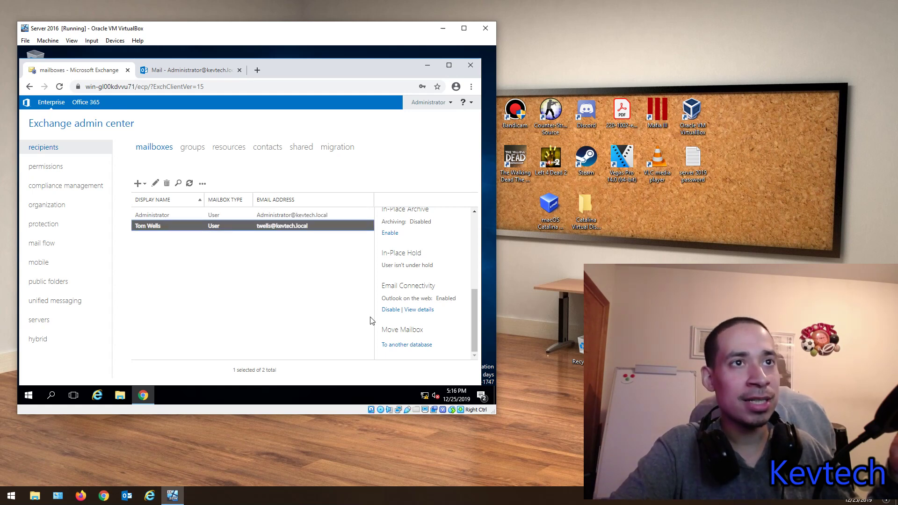
{"action": "scroll", "coordinate": [427, 296], "scroll_direction": "up", "scroll_amount": 5}
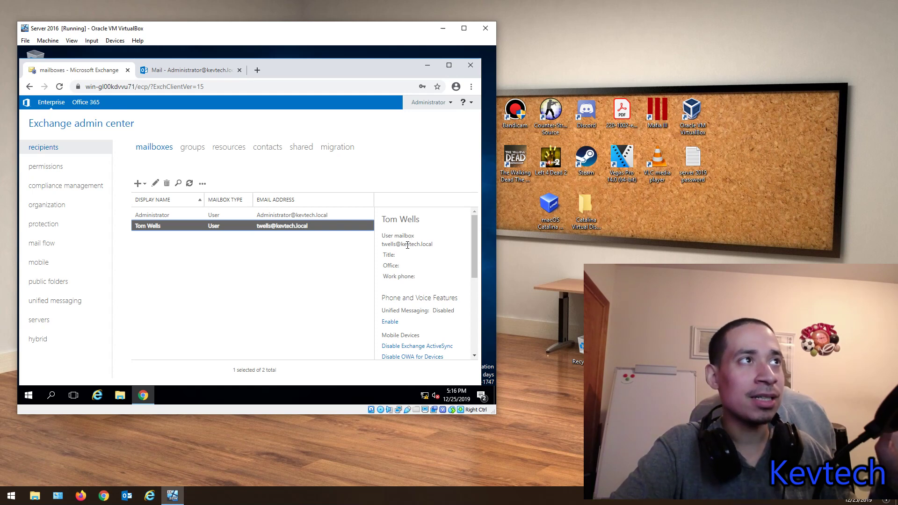
{"action": "scroll", "coordinate": [432, 287], "scroll_direction": "down", "scroll_amount": 3}
{"action": "scroll", "coordinate": [435, 290], "scroll_direction": "up", "scroll_amount": 3}
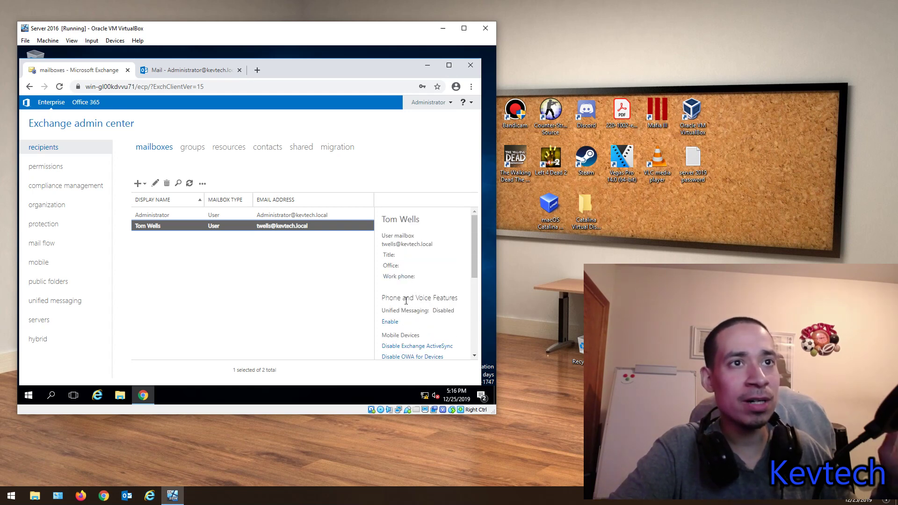
{"action": "left_click_drag", "start_coordinate": [381, 299], "coordinate": [462, 300]}
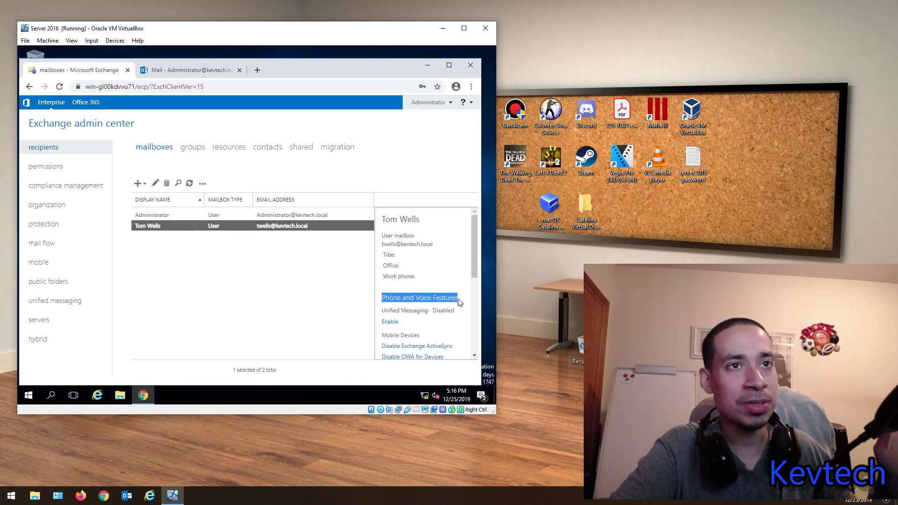
{"action": "left_click", "coordinate": [384, 323]}
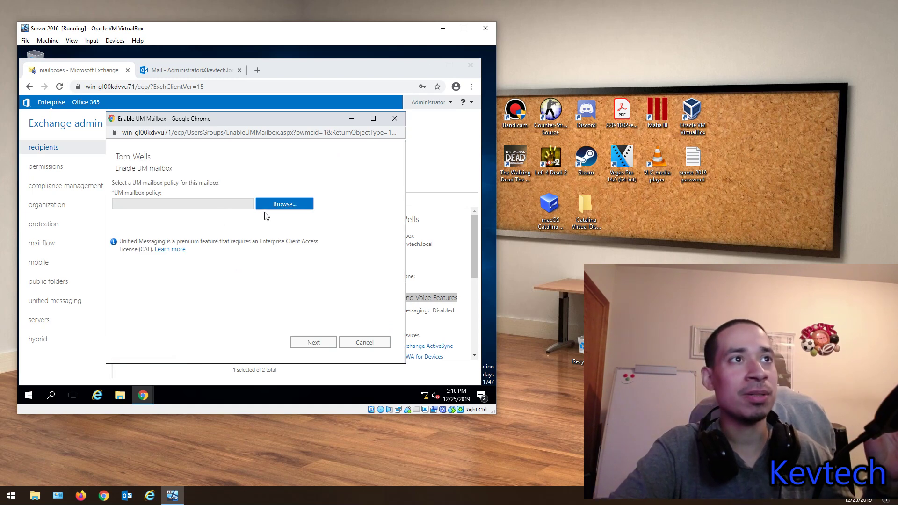
Step: Find no UM mailbox policy available and cancel enabling Unified Messaging
{"action": "left_click", "coordinate": [276, 208]}
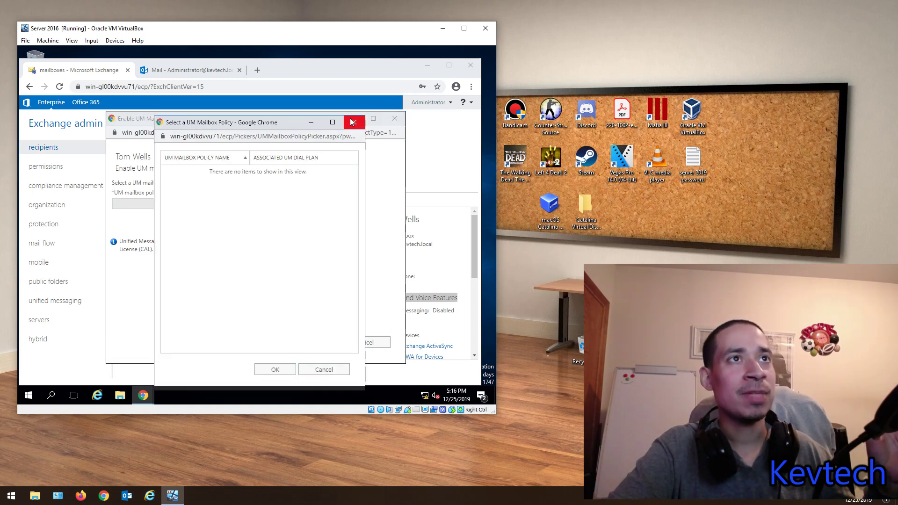
{"action": "left_click", "coordinate": [353, 122]}
{"action": "left_click", "coordinate": [300, 205]}
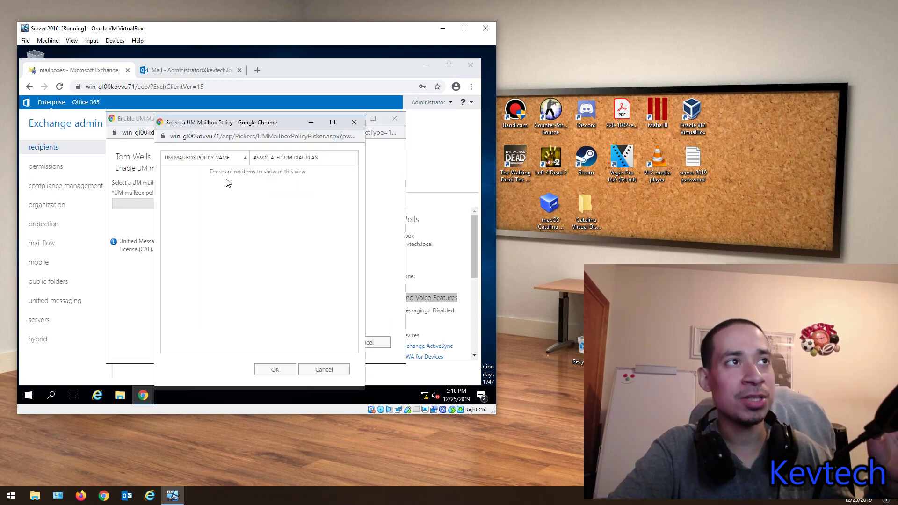
{"action": "left_click", "coordinate": [353, 122]}
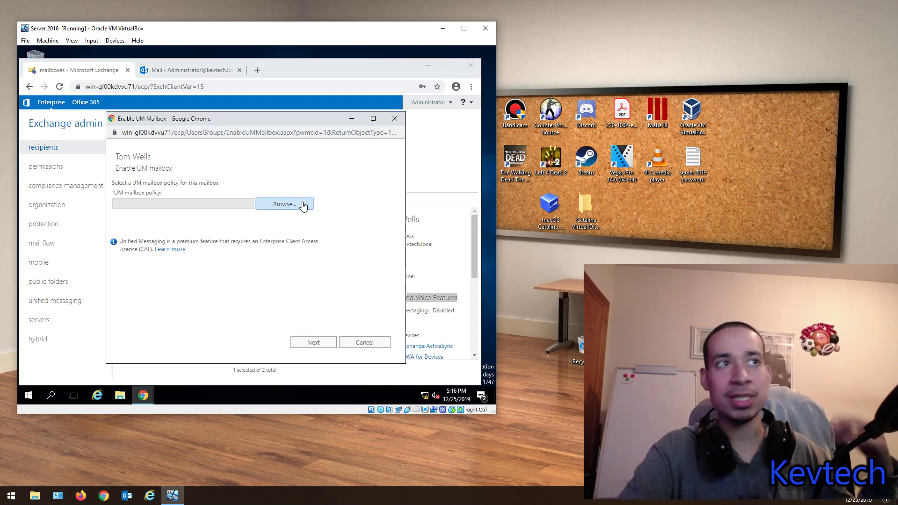
{"action": "left_click", "coordinate": [364, 344]}
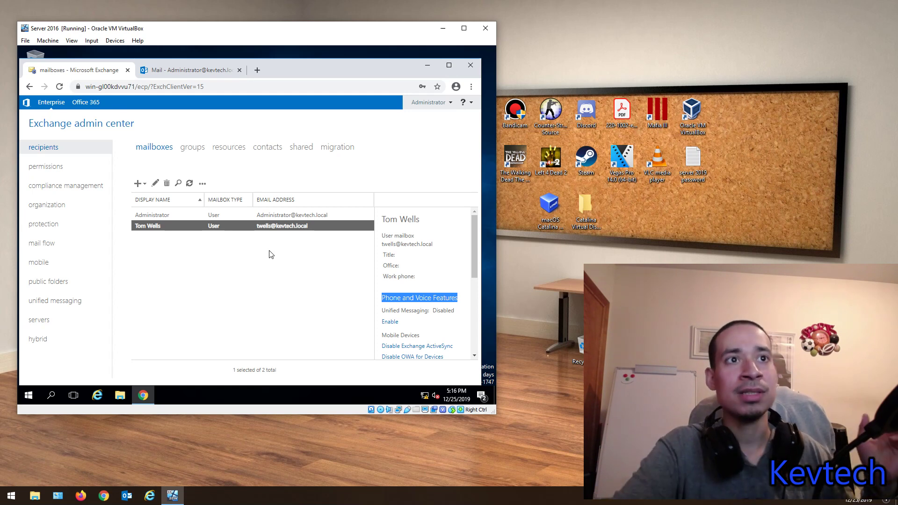
Step: Open the user's Mobile Devices details, showing the Default policy and no devices
{"action": "left_click", "coordinate": [412, 302]}
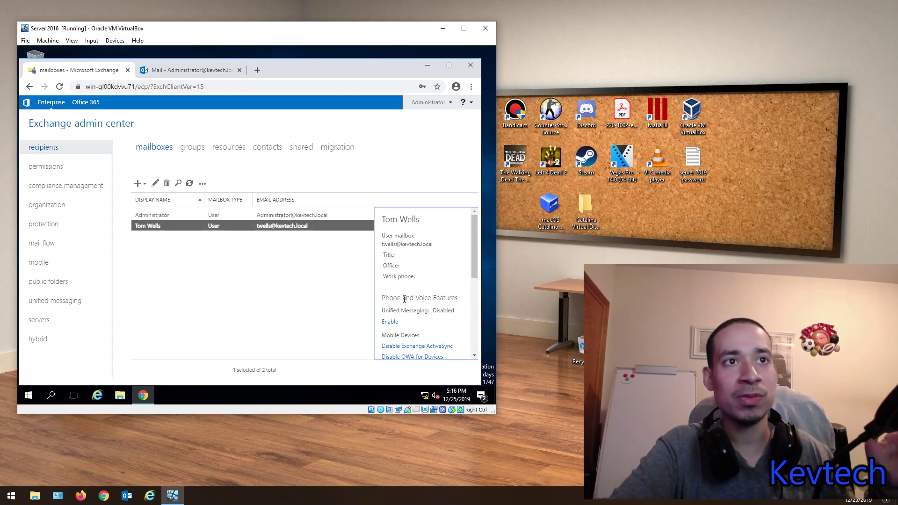
{"action": "scroll", "coordinate": [404, 299], "scroll_direction": "down", "scroll_amount": 2}
{"action": "scroll", "coordinate": [401, 291], "scroll_direction": "up", "scroll_amount": 1}
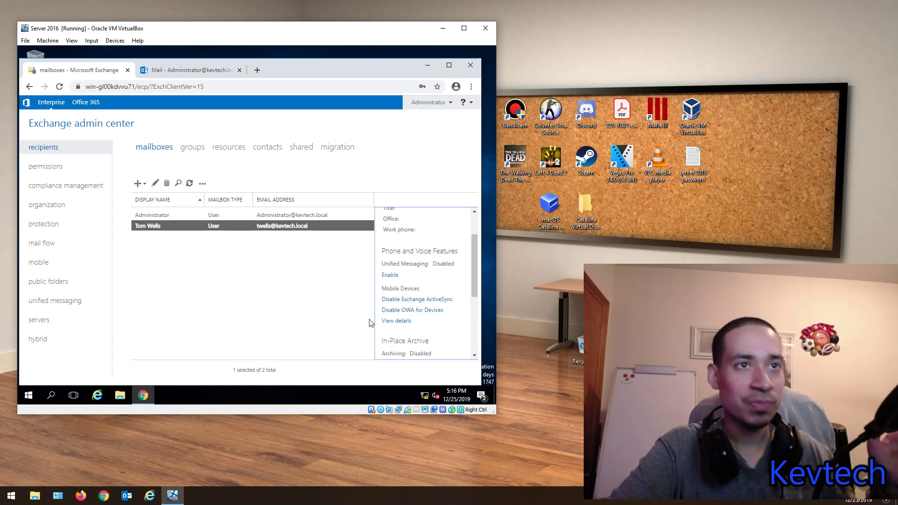
{"action": "scroll", "coordinate": [389, 305], "scroll_direction": "down", "scroll_amount": 1}
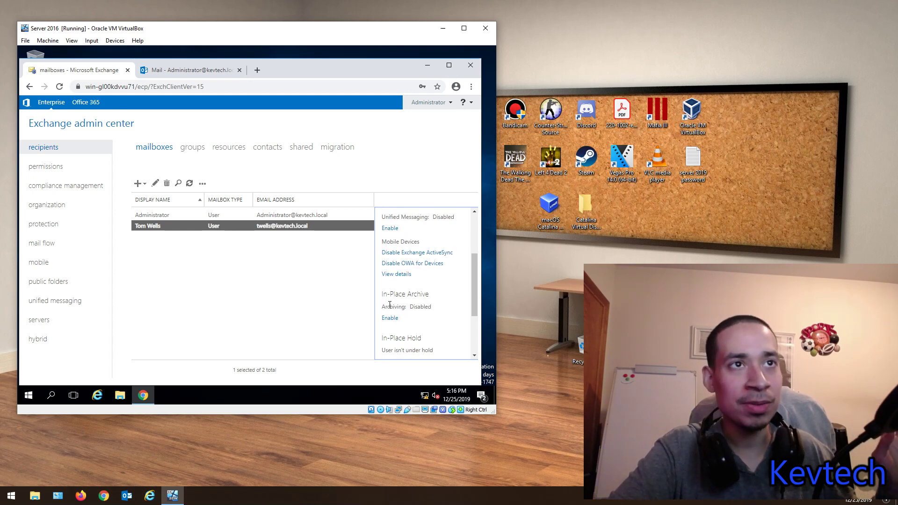
{"action": "left_click_drag", "start_coordinate": [413, 241], "coordinate": [380, 245]}
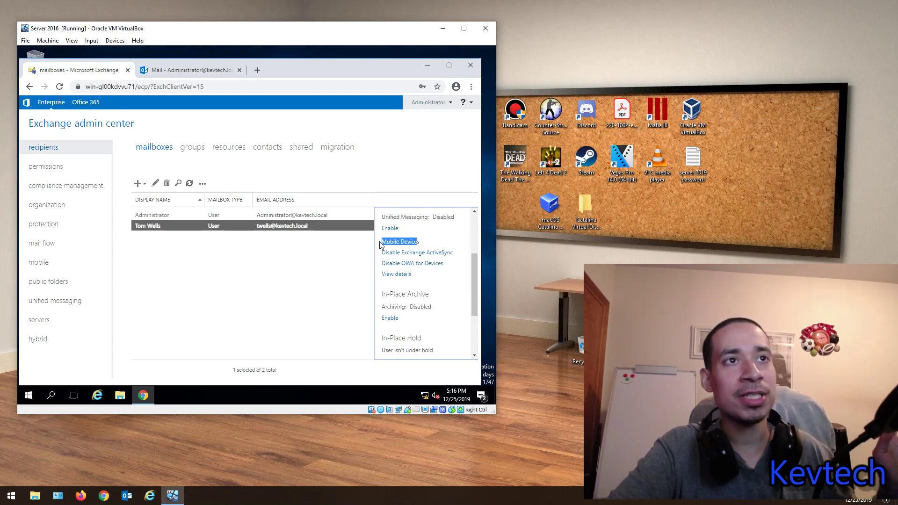
{"action": "left_click", "coordinate": [391, 242]}
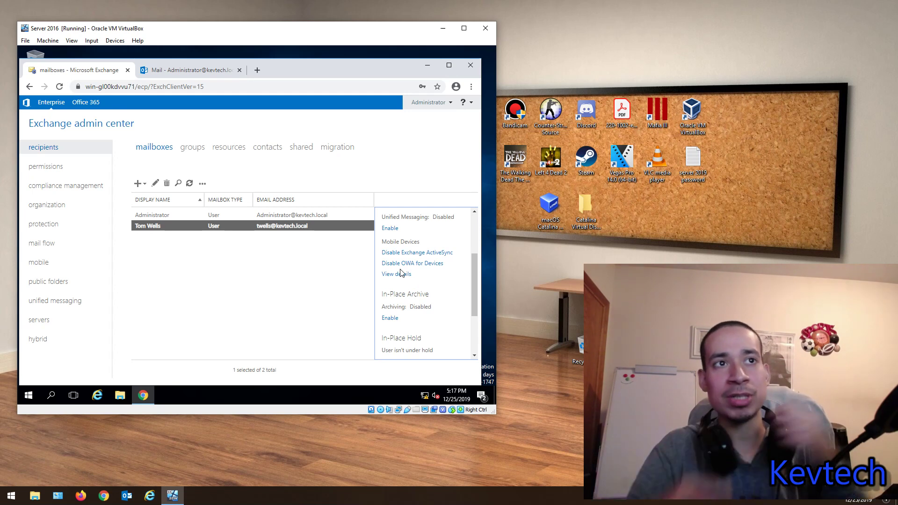
{"action": "left_click", "coordinate": [403, 274]}
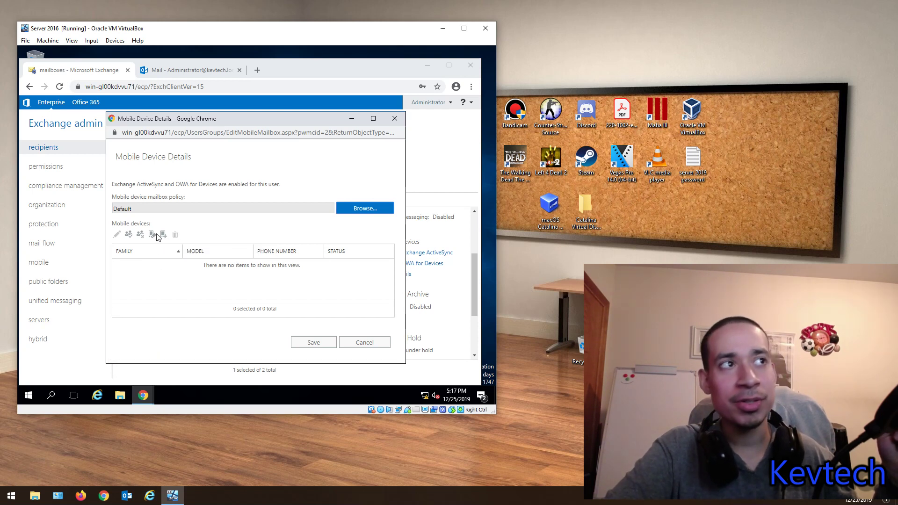
Step: Browse mobile device policies, keep Default, close the details, and switch to the Outlook mail tab
{"action": "left_click", "coordinate": [357, 208]}
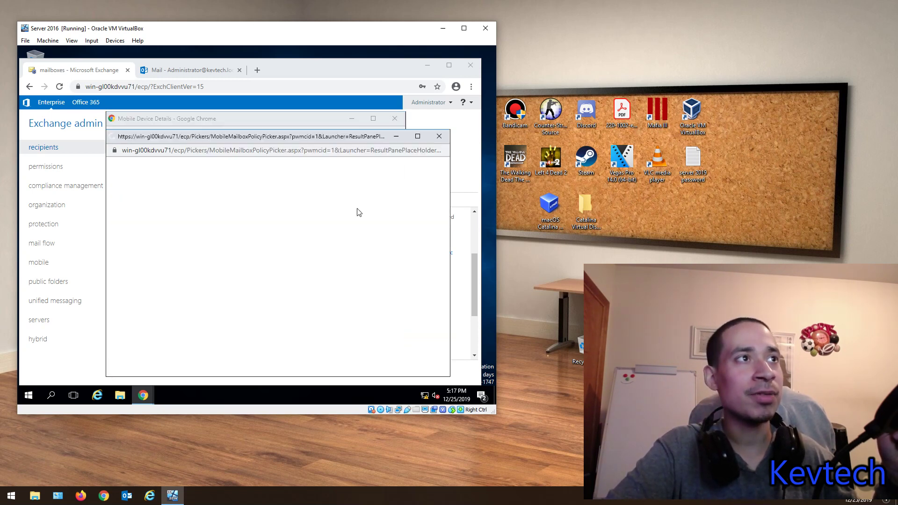
{"action": "left_click", "coordinate": [427, 357]}
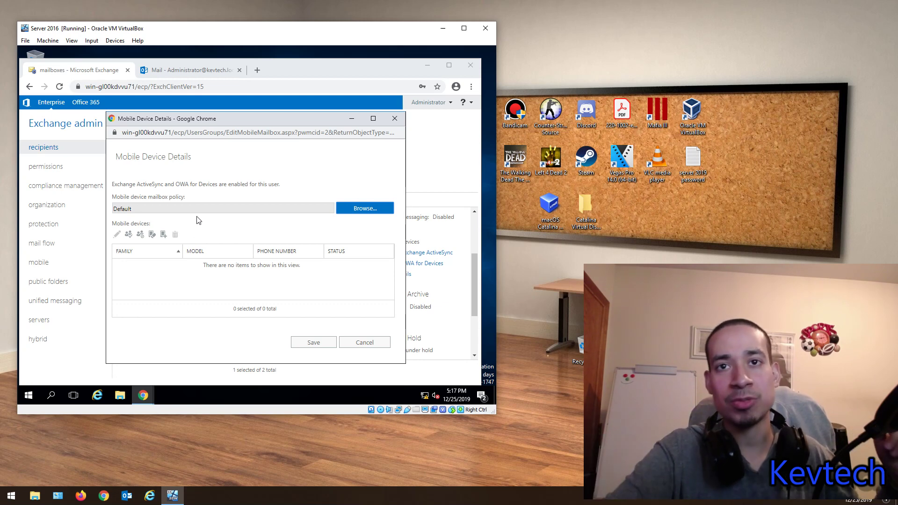
{"action": "left_click", "coordinate": [395, 118]}
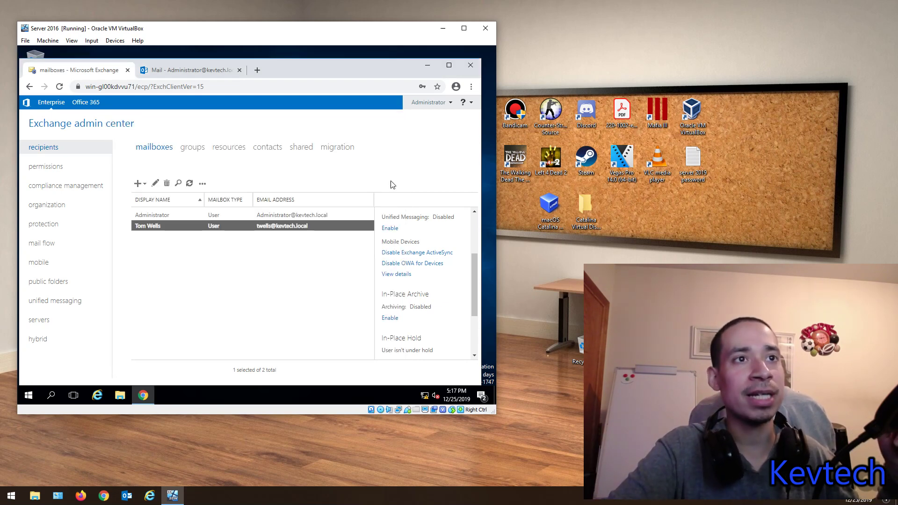
{"action": "scroll", "coordinate": [442, 270], "scroll_direction": "down", "scroll_amount": 2}
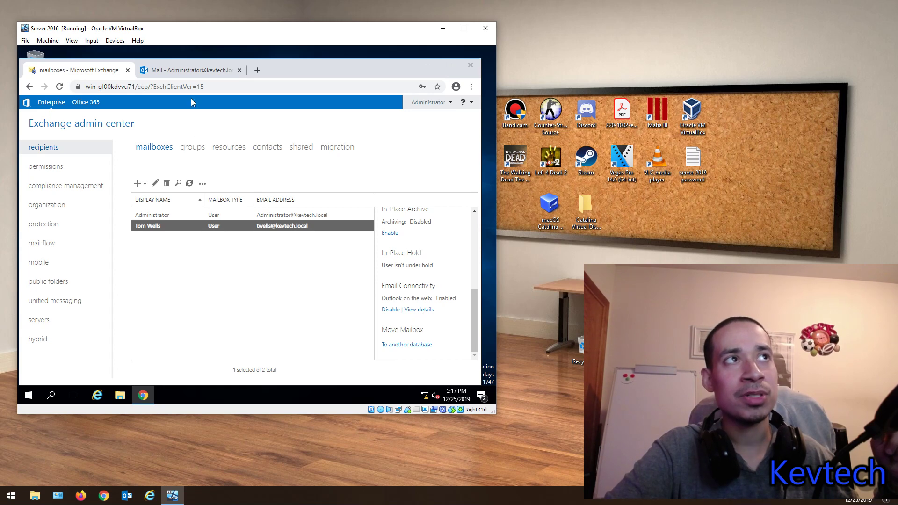
{"action": "left_click", "coordinate": [188, 74]}
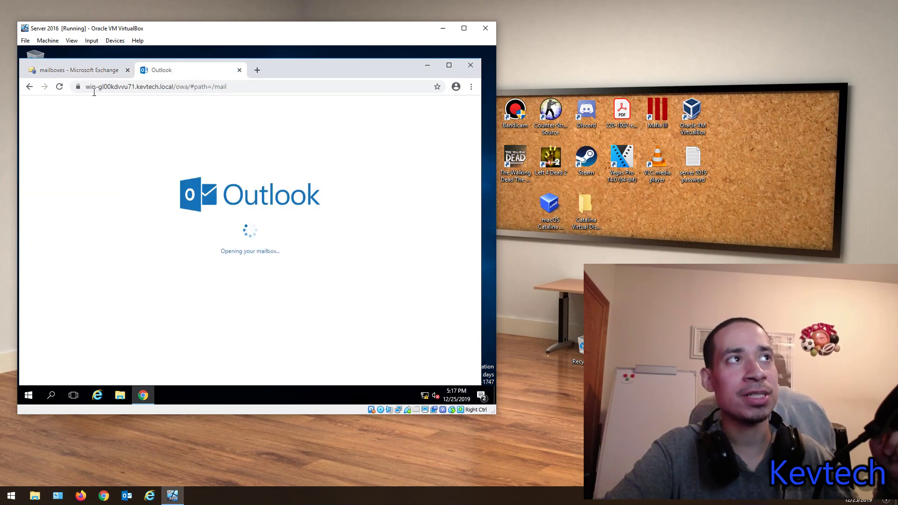
Step: Switch back to the Exchange mailboxes browser tab
{"action": "left_click", "coordinate": [79, 72]}
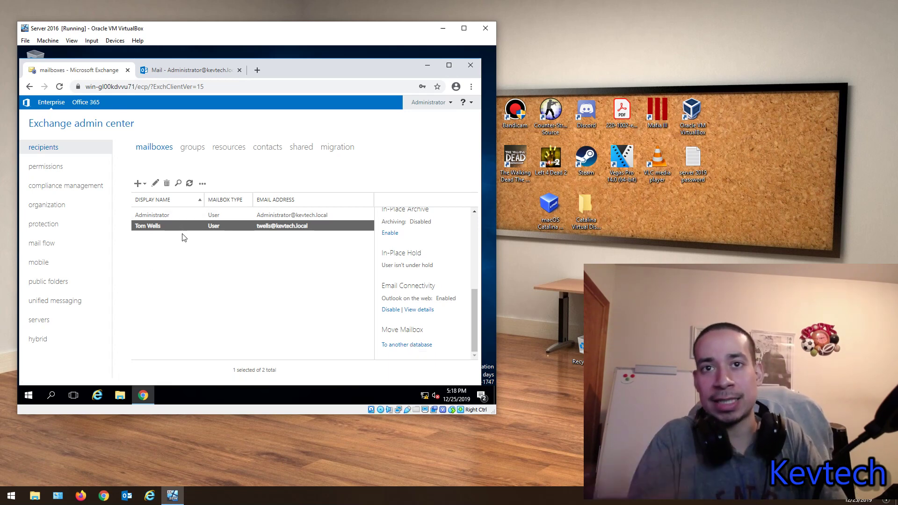
Step: Open the user's mailbox properties and view mailbox usage: 57.31 KB used, 0% of 2 GB
{"action": "left_click", "coordinate": [150, 215]}
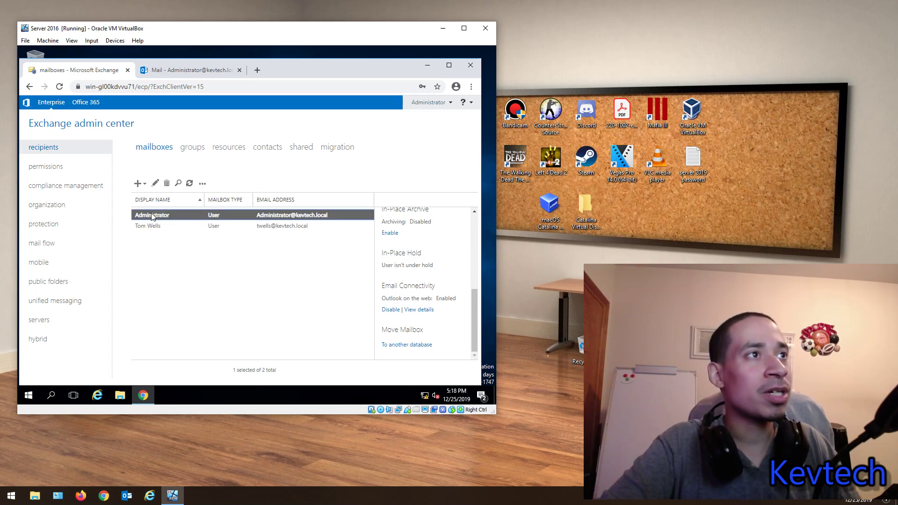
{"action": "double_click", "coordinate": [154, 228]}
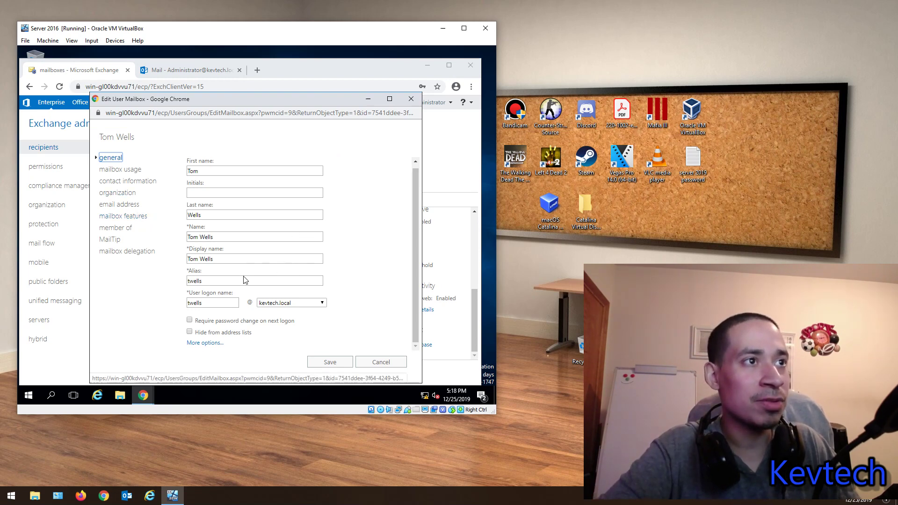
{"action": "left_click", "coordinate": [206, 347]}
{"action": "scroll", "coordinate": [210, 299], "scroll_direction": "up", "scroll_amount": 4}
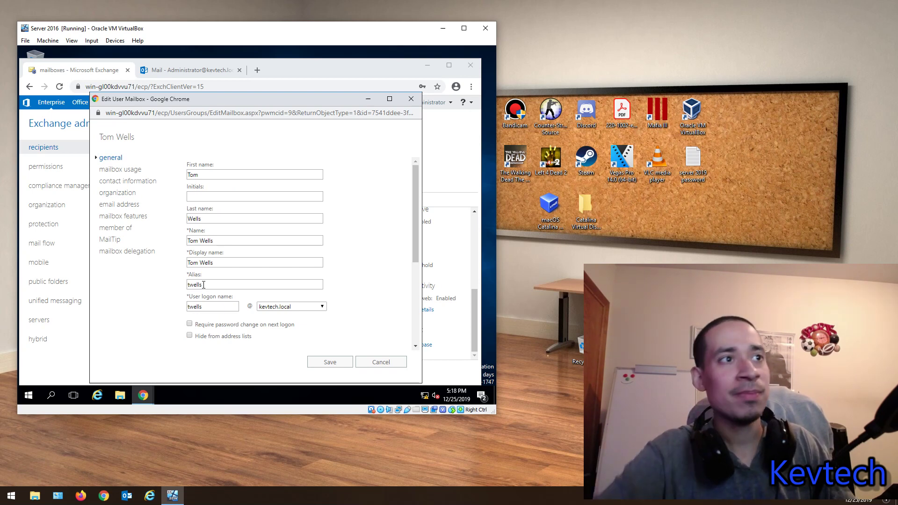
{"action": "scroll", "coordinate": [204, 285], "scroll_direction": "down", "scroll_amount": 1}
{"action": "mouse_move", "coordinate": [214, 291]}
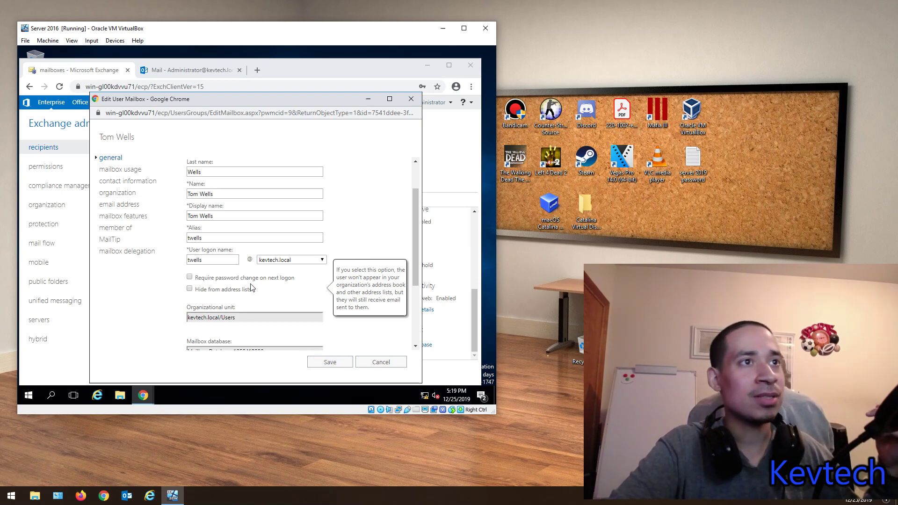
{"action": "scroll", "coordinate": [253, 290], "scroll_direction": "down", "scroll_amount": 3}
{"action": "scroll", "coordinate": [253, 292], "scroll_direction": "up", "scroll_amount": 3}
{"action": "scroll", "coordinate": [263, 291], "scroll_direction": "down", "scroll_amount": 3}
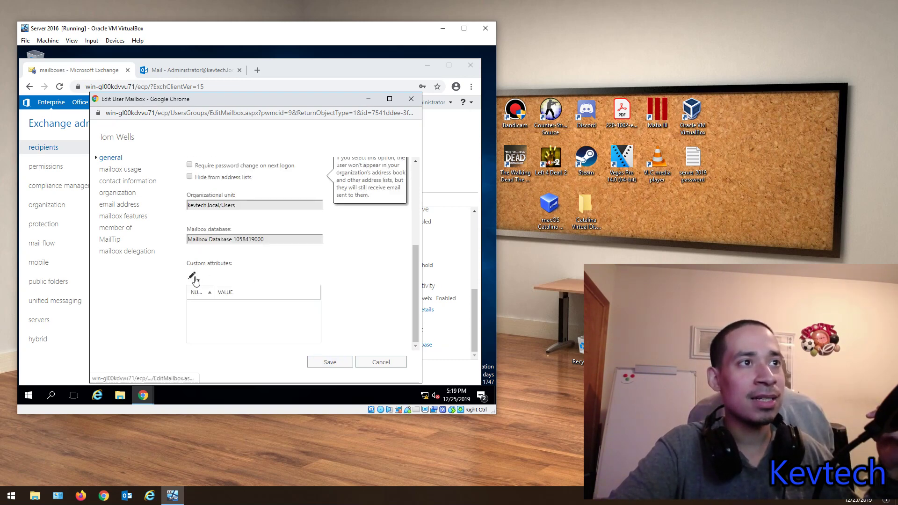
{"action": "left_click", "coordinate": [121, 171]}
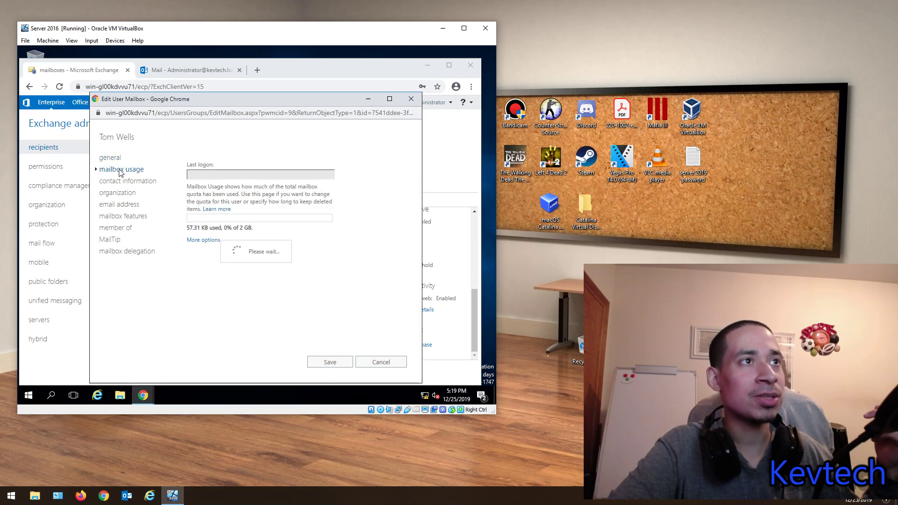
Step: Review the default quotas of 1.9, 2 and 2.3 GB and 14-day deleted-item retention
{"action": "left_click", "coordinate": [215, 243]}
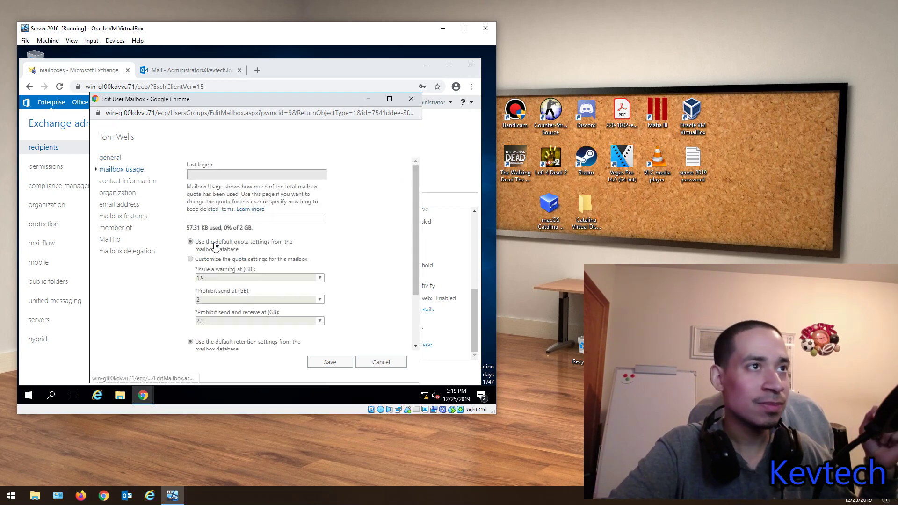
{"action": "scroll", "coordinate": [283, 271], "scroll_direction": "down", "scroll_amount": 1}
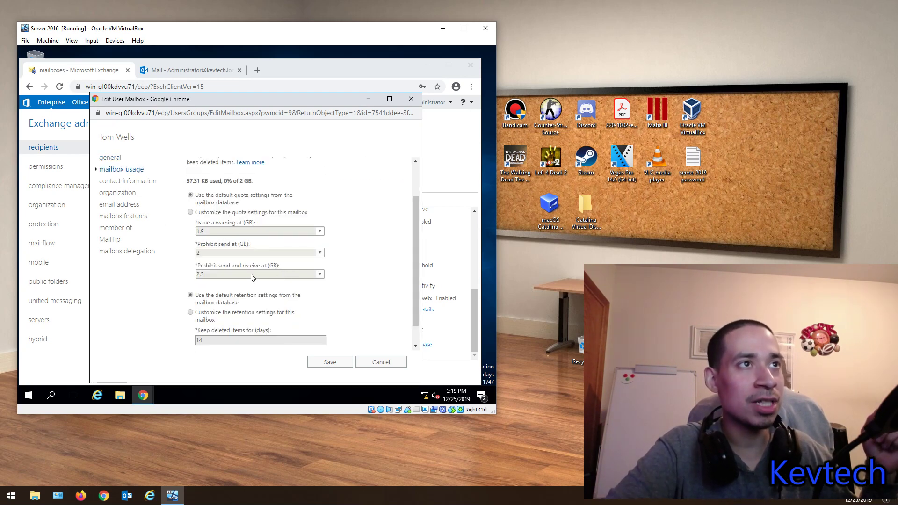
{"action": "scroll", "coordinate": [251, 277], "scroll_direction": "up", "scroll_amount": 1}
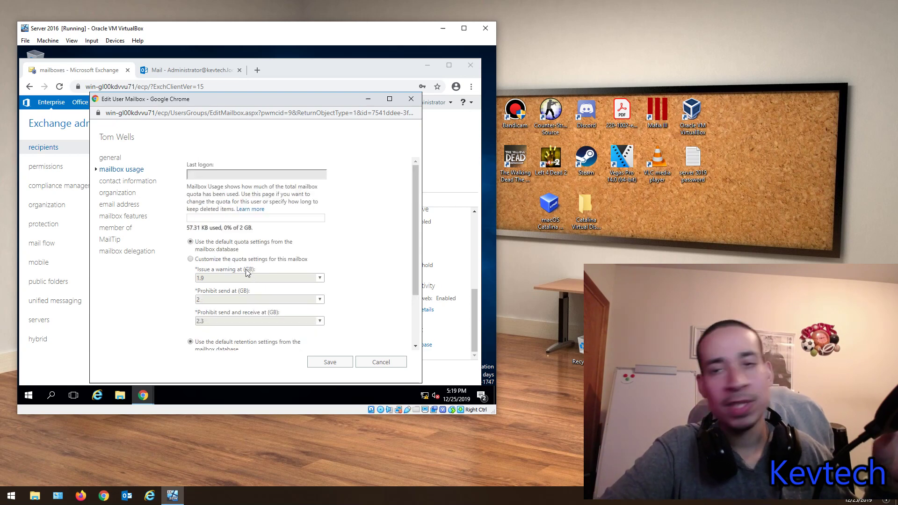
{"action": "scroll", "coordinate": [260, 283], "scroll_direction": "down", "scroll_amount": 1}
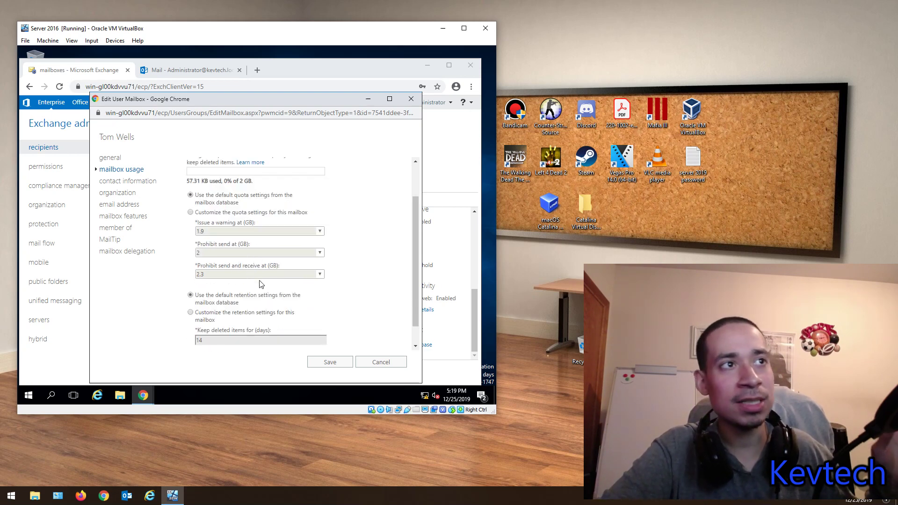
{"action": "scroll", "coordinate": [262, 284], "scroll_direction": "up", "scroll_amount": 1}
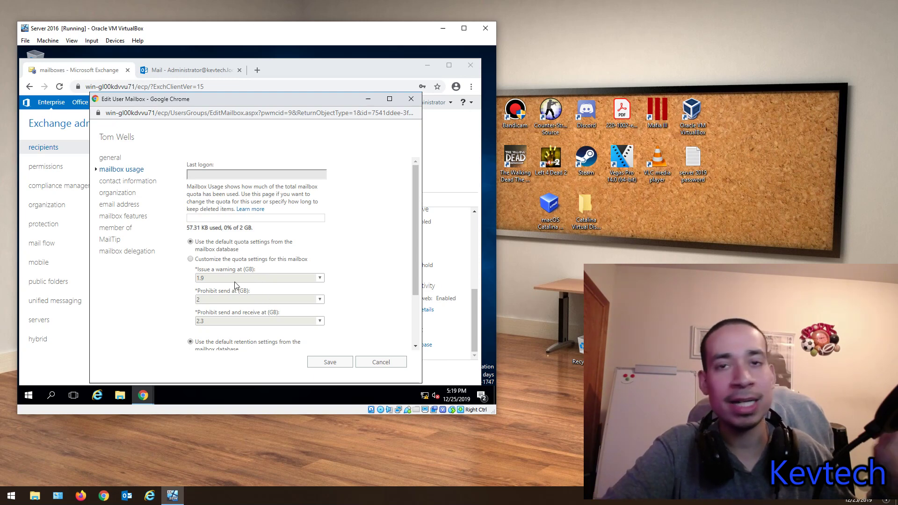
{"action": "scroll", "coordinate": [241, 285], "scroll_direction": "down", "scroll_amount": 2}
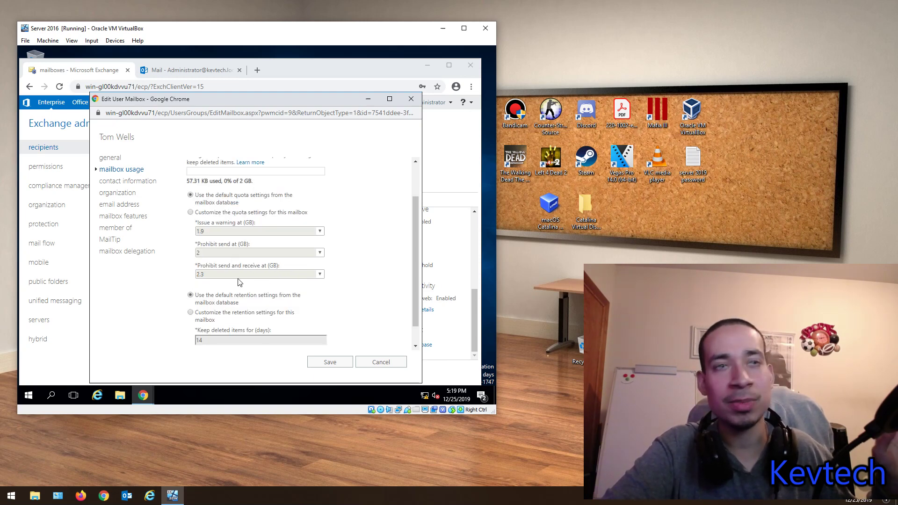
{"action": "left_click", "coordinate": [118, 181]}
Step: Expand and review the user's additional contact information fields
{"action": "scroll", "coordinate": [251, 276], "scroll_direction": "down", "scroll_amount": 1}
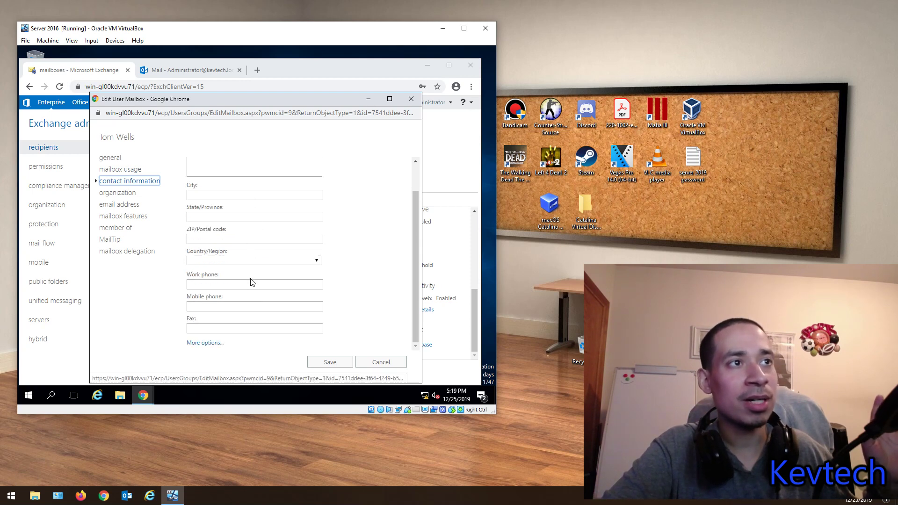
{"action": "scroll", "coordinate": [271, 301], "scroll_direction": "up", "scroll_amount": 1}
{"action": "scroll", "coordinate": [233, 328], "scroll_direction": "down", "scroll_amount": 1}
{"action": "left_click", "coordinate": [201, 344]}
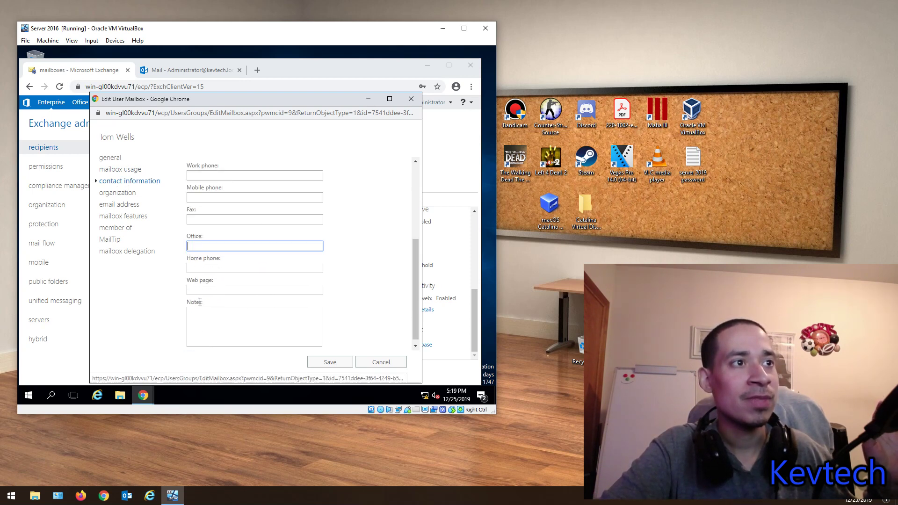
{"action": "scroll", "coordinate": [210, 276], "scroll_direction": "up", "scroll_amount": 2}
{"action": "scroll", "coordinate": [262, 299], "scroll_direction": "down", "scroll_amount": 2}
{"action": "scroll", "coordinate": [276, 304], "scroll_direction": "up", "scroll_amount": 2}
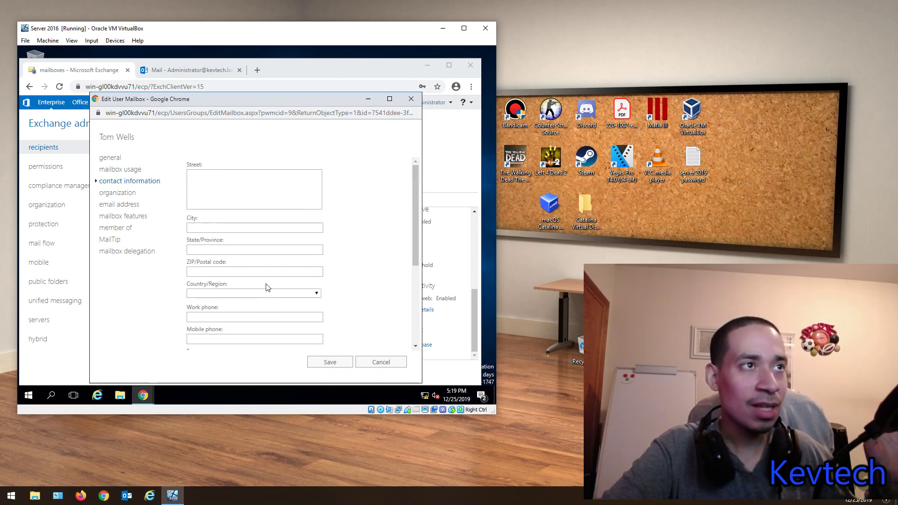
{"action": "scroll", "coordinate": [271, 288], "scroll_direction": "down", "scroll_amount": 2}
{"action": "scroll", "coordinate": [268, 291], "scroll_direction": "up", "scroll_amount": 2}
{"action": "scroll", "coordinate": [300, 247], "scroll_direction": "up", "scroll_amount": 2}
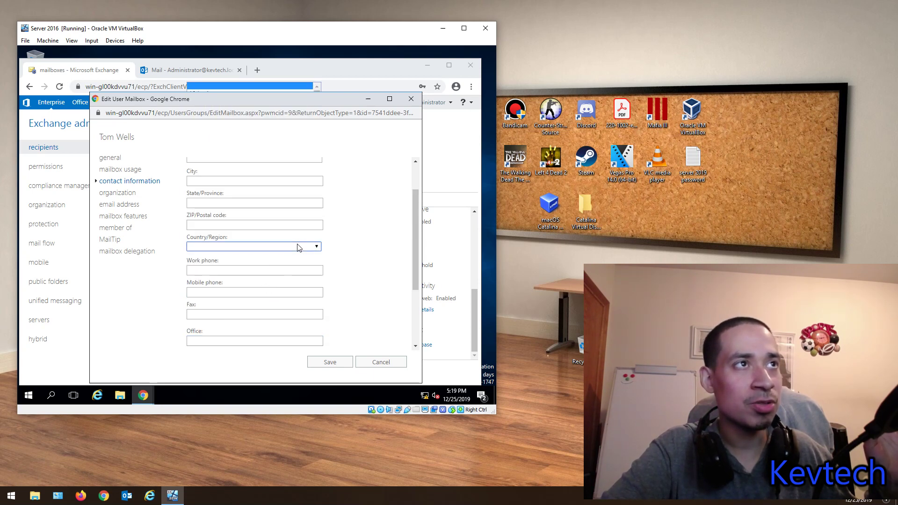
Step: Review the organization page, leaving Title and Manager empty without choosing a manager
{"action": "left_click", "coordinate": [131, 194]}
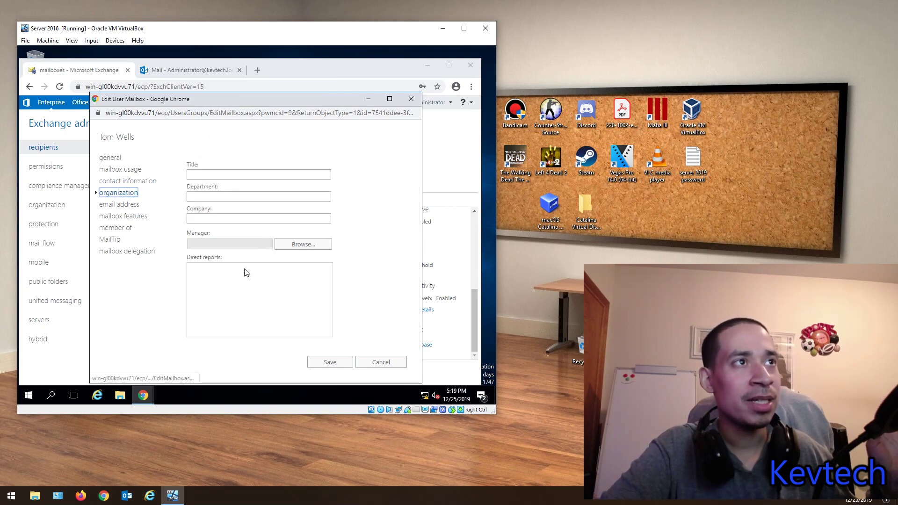
{"action": "left_click", "coordinate": [214, 174]}
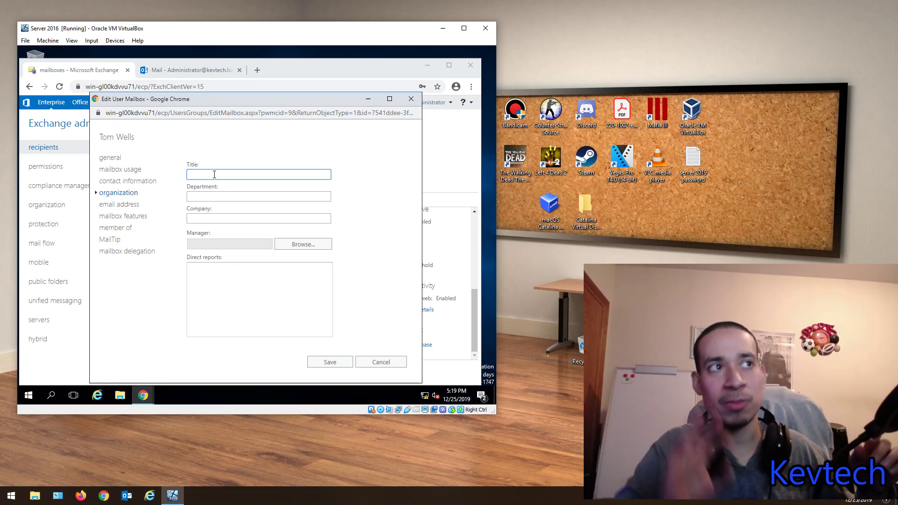
{"action": "left_click", "coordinate": [302, 244]}
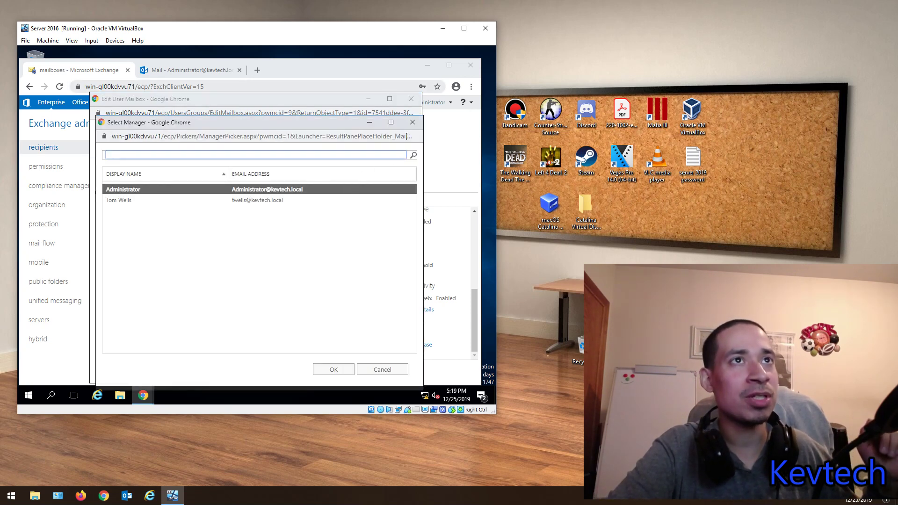
{"action": "left_click", "coordinate": [411, 123]}
Step: Review the email address page listing the single default SMTP address
{"action": "left_click", "coordinate": [120, 204]}
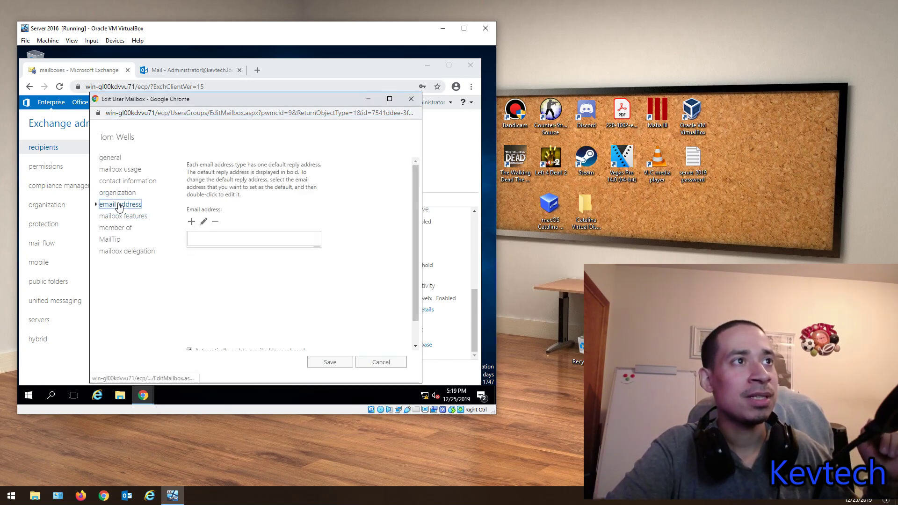
{"action": "scroll", "coordinate": [234, 290], "scroll_direction": "down", "scroll_amount": 1}
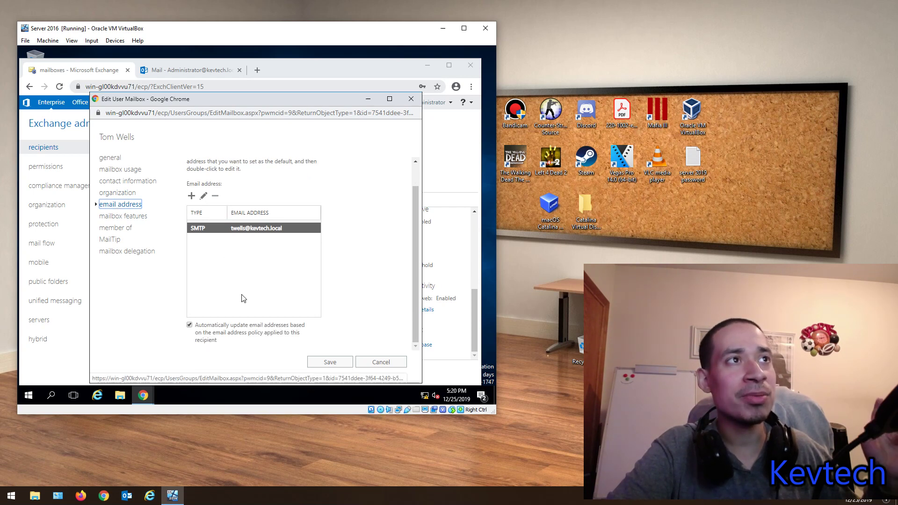
{"action": "scroll", "coordinate": [225, 322], "scroll_direction": "up", "scroll_amount": 1}
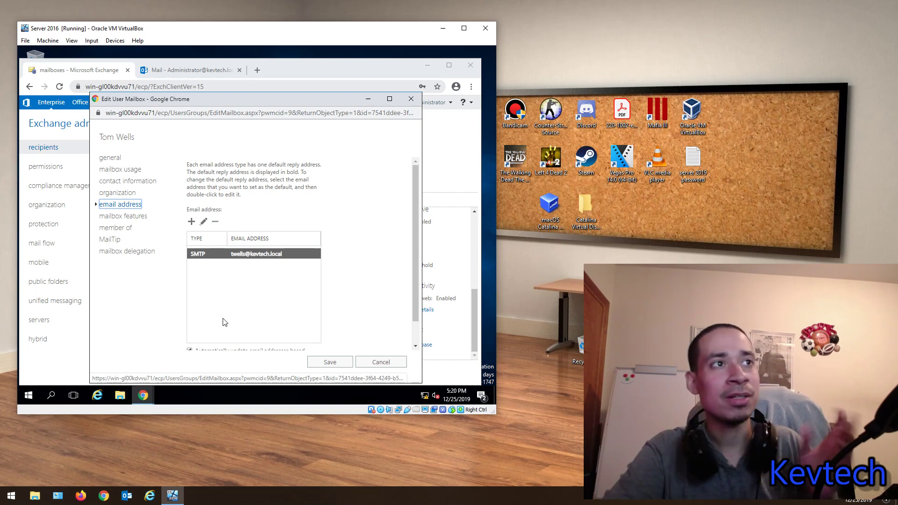
Step: Start a new SMTP address entry and type the user's additional email address
{"action": "left_click", "coordinate": [190, 221]}
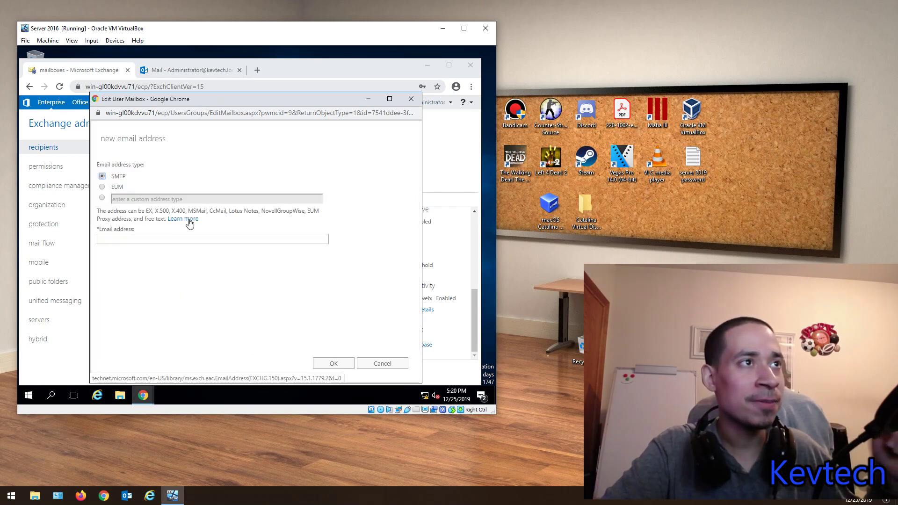
{"action": "left_click", "coordinate": [114, 243]}
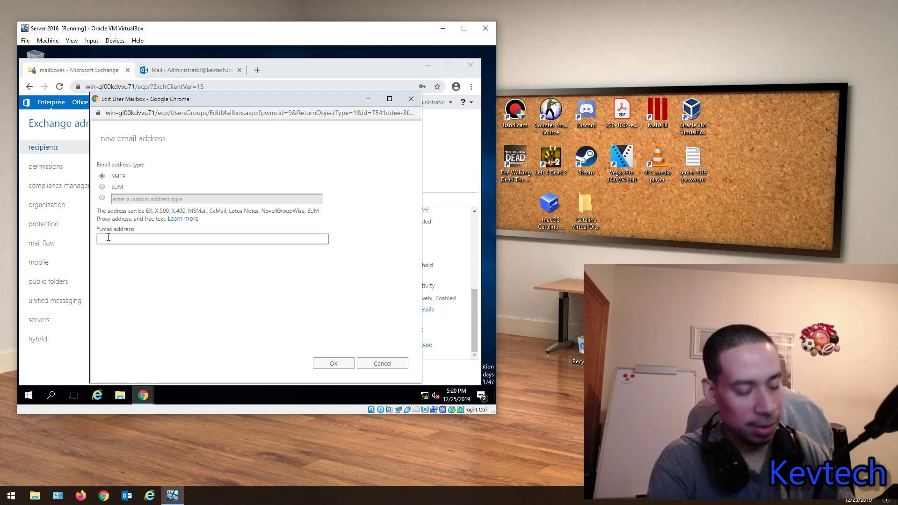
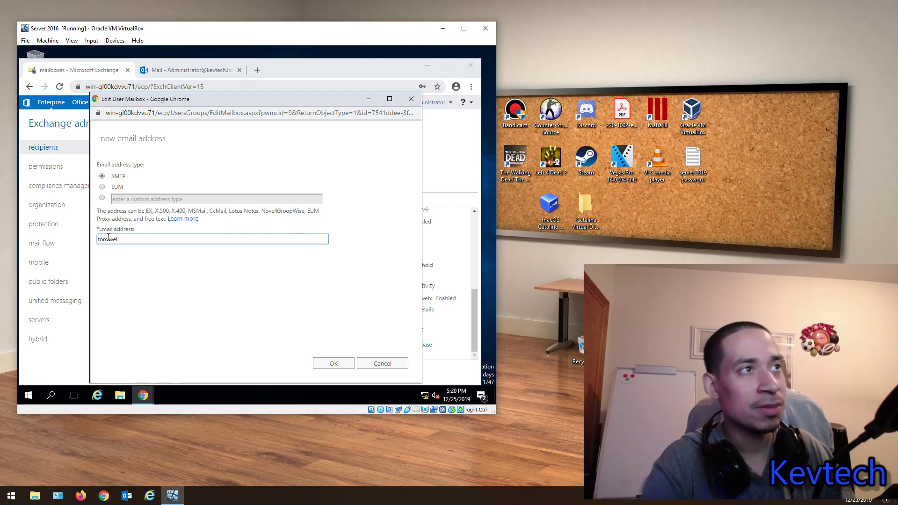
{"action": "left_click_drag", "start_coordinate": [262, 104], "coordinate": [194, 137]}
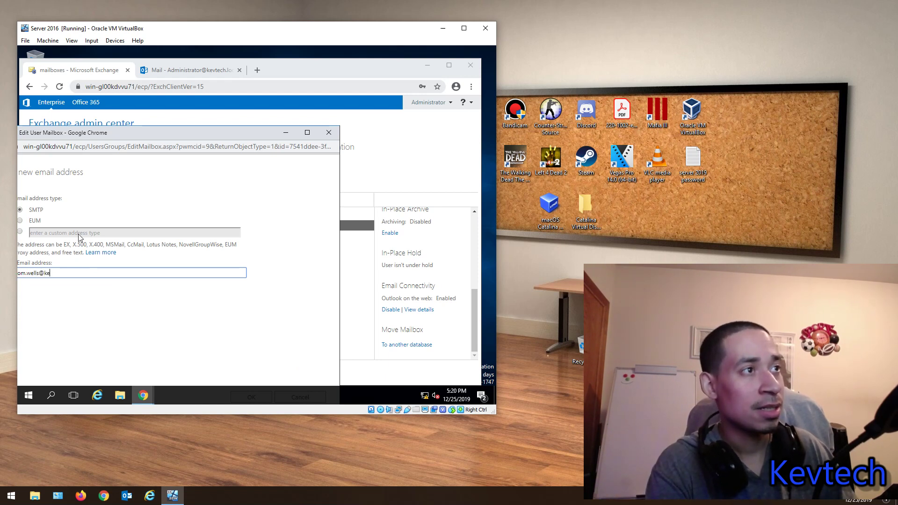
{"action": "type", "text": "vtech"}
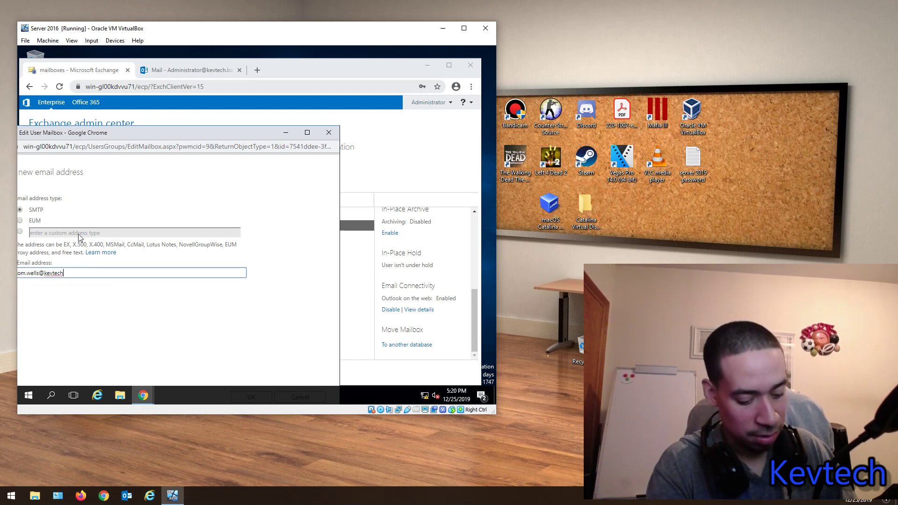
{"action": "type", "text": ".local"}
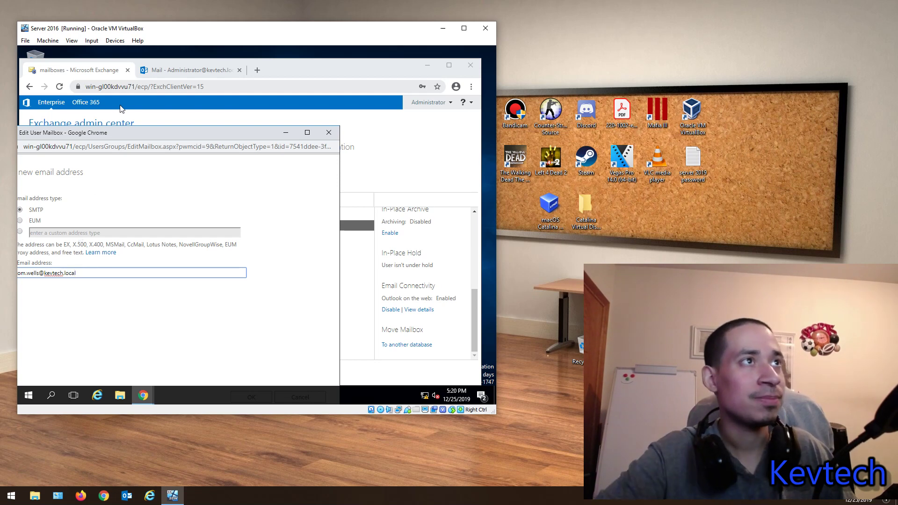
{"action": "left_click_drag", "start_coordinate": [160, 130], "coordinate": [277, 109]}
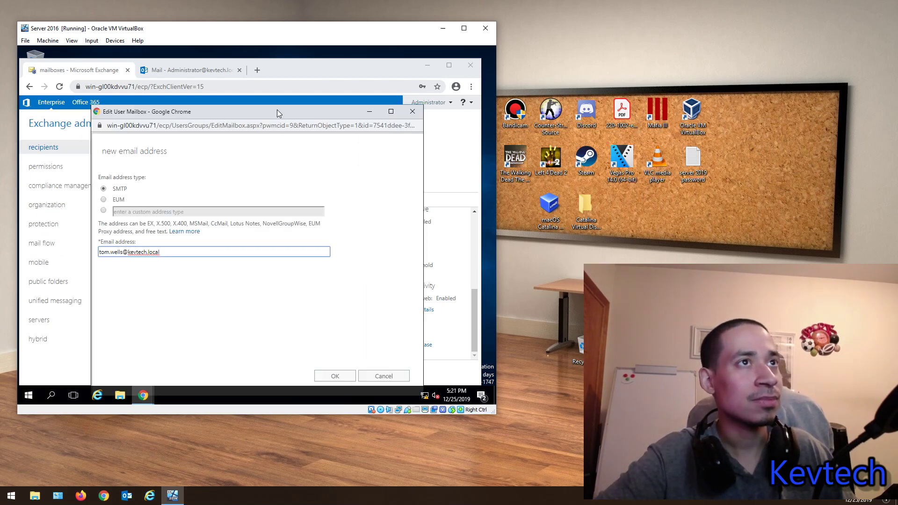
Step: Confirm the new address, then inspect both address entries without changing them
{"action": "left_click", "coordinate": [331, 375]}
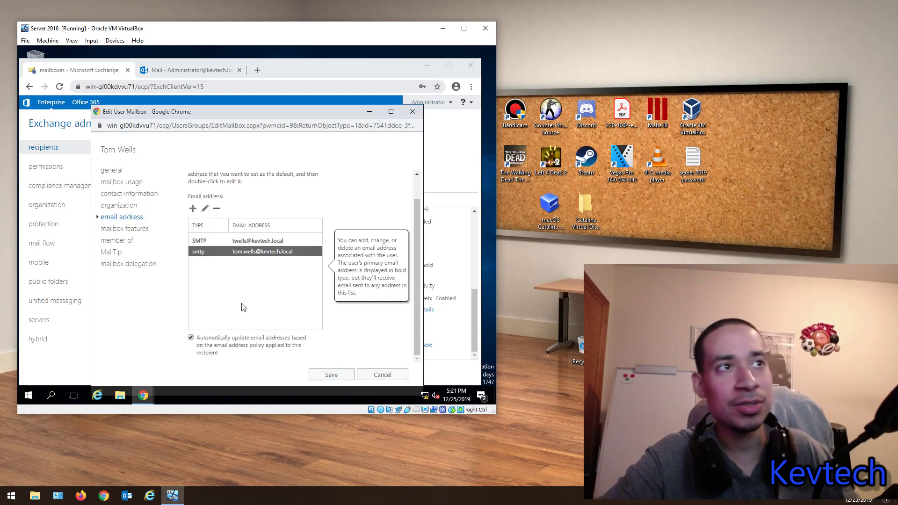
{"action": "left_click", "coordinate": [254, 241]}
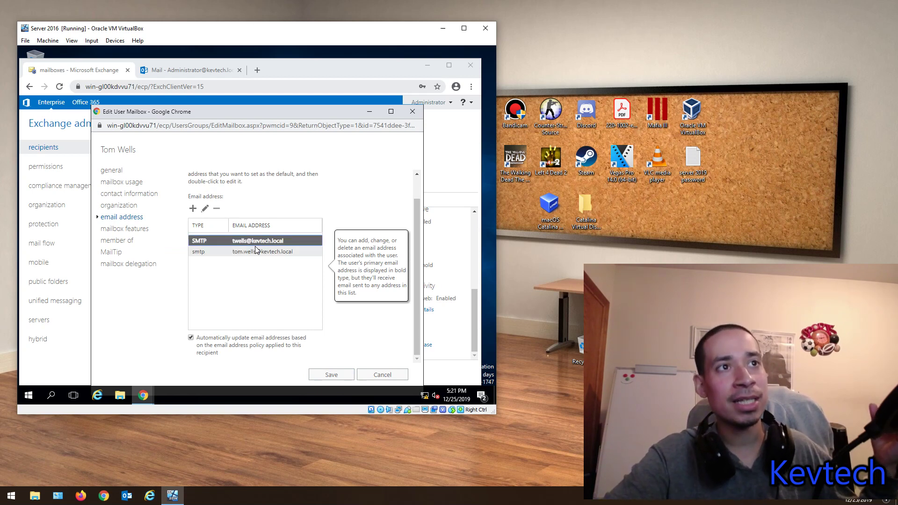
{"action": "left_click", "coordinate": [262, 252]}
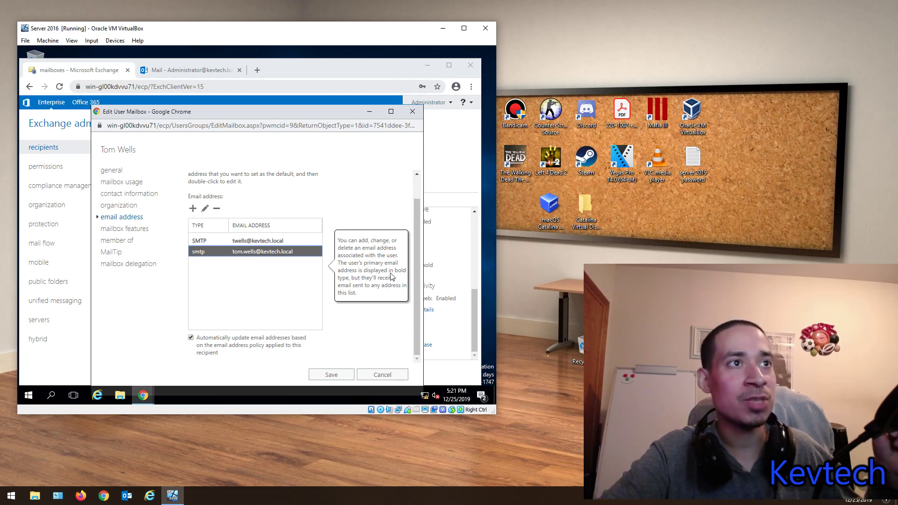
{"action": "left_click", "coordinate": [263, 241]}
{"action": "left_click", "coordinate": [226, 254]}
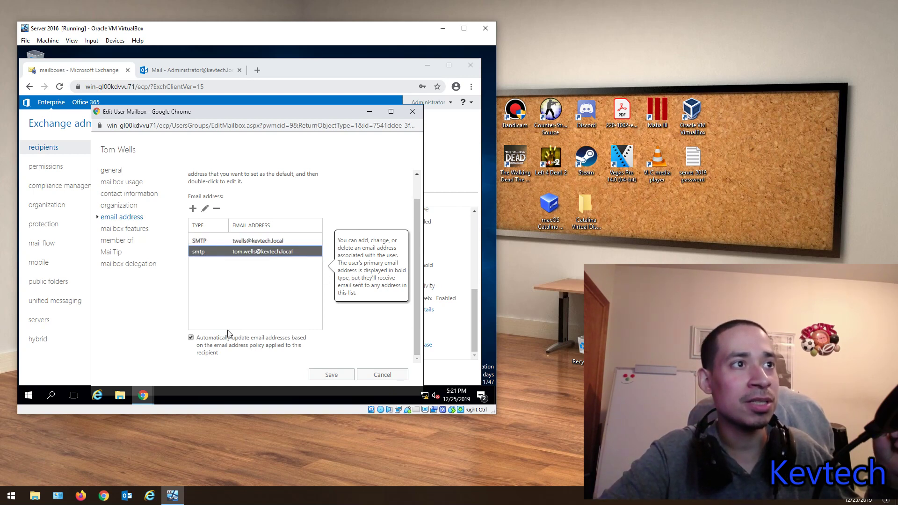
{"action": "left_click", "coordinate": [207, 241]}
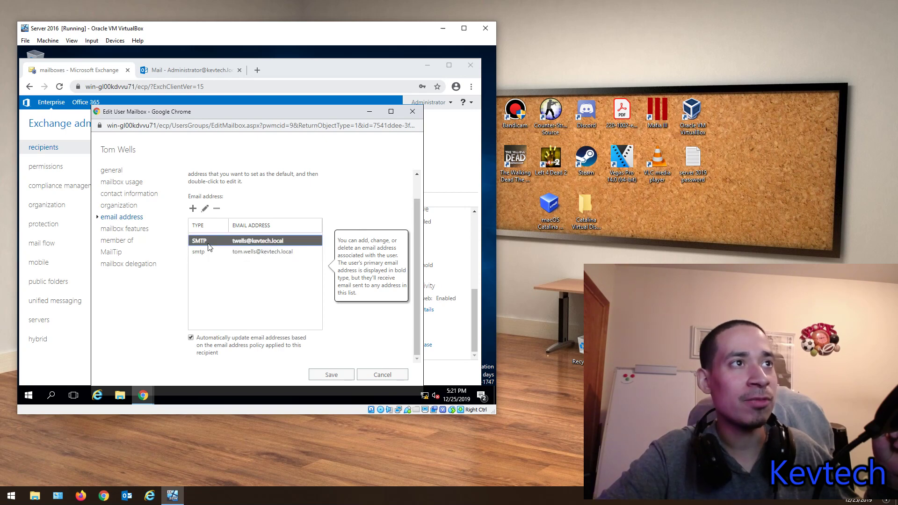
{"action": "left_click", "coordinate": [205, 208]}
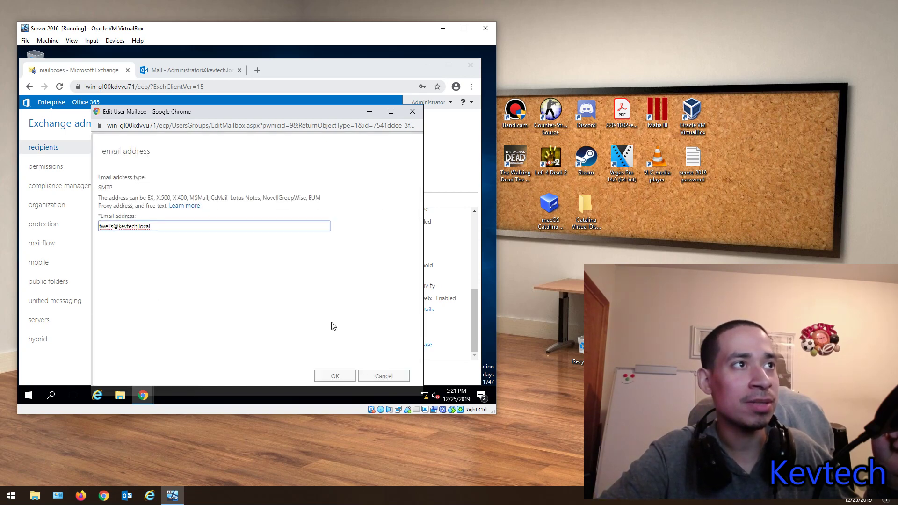
{"action": "left_click", "coordinate": [373, 378]}
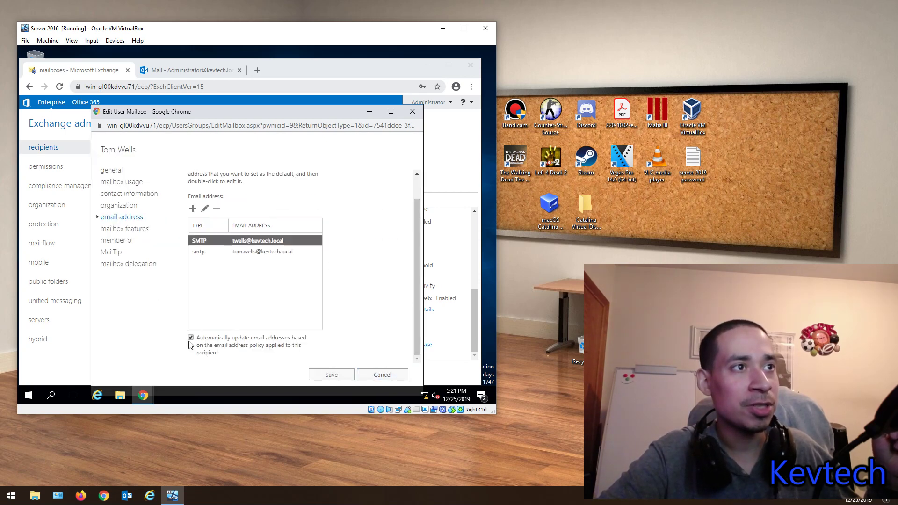
{"action": "left_click", "coordinate": [205, 208]}
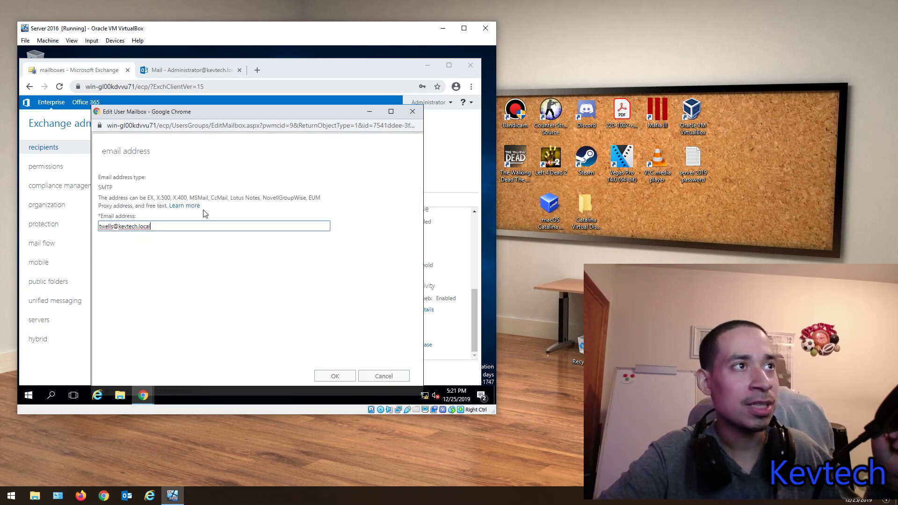
{"action": "left_click", "coordinate": [373, 376]}
{"action": "left_click", "coordinate": [241, 253]}
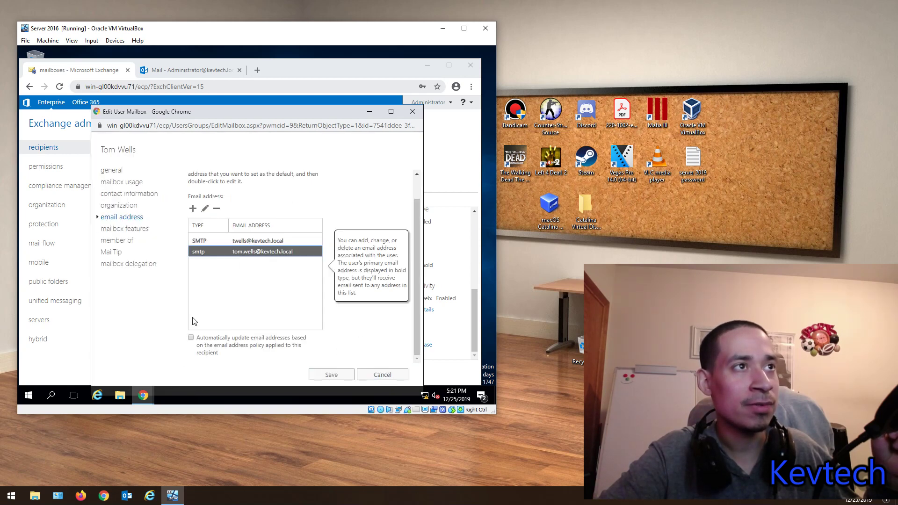
{"action": "left_click", "coordinate": [205, 208]}
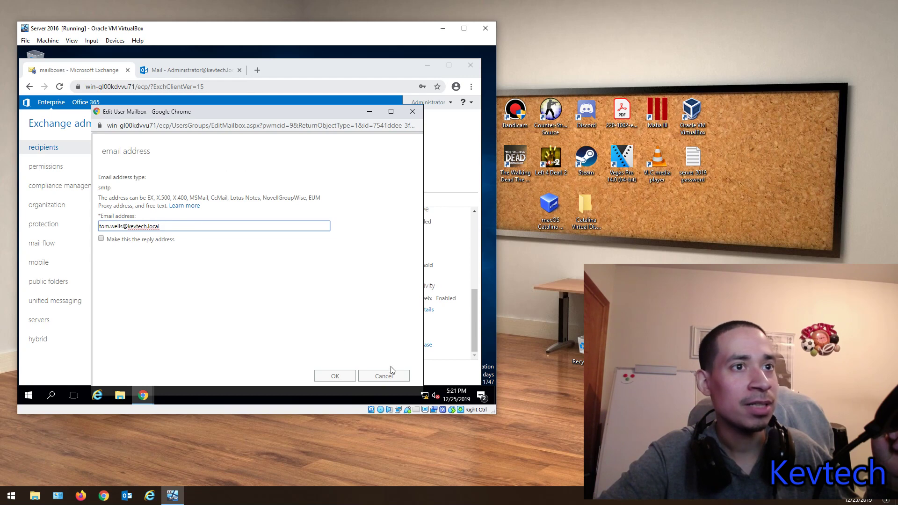
{"action": "left_click", "coordinate": [382, 374]}
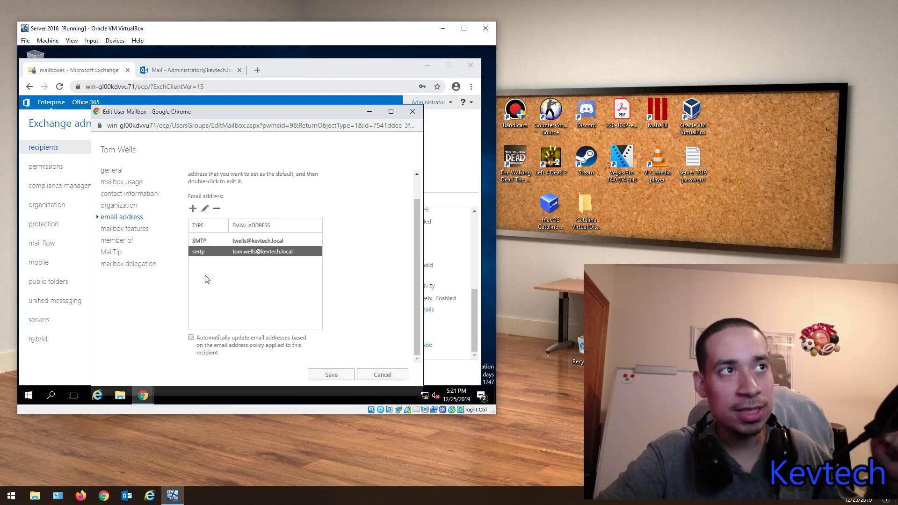
Step: Make the other address the user's primary reply address
{"action": "left_click", "coordinate": [204, 209]}
{"action": "left_click", "coordinate": [101, 238]}
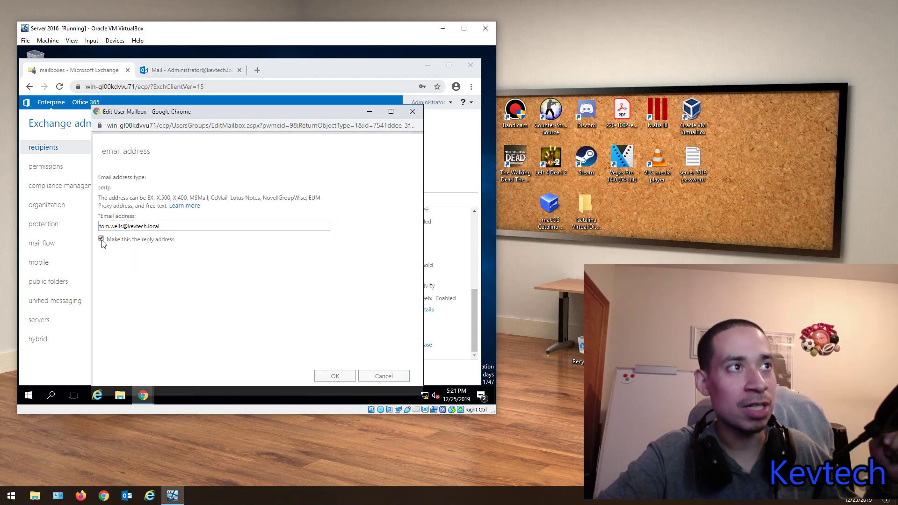
{"action": "left_click", "coordinate": [332, 376]}
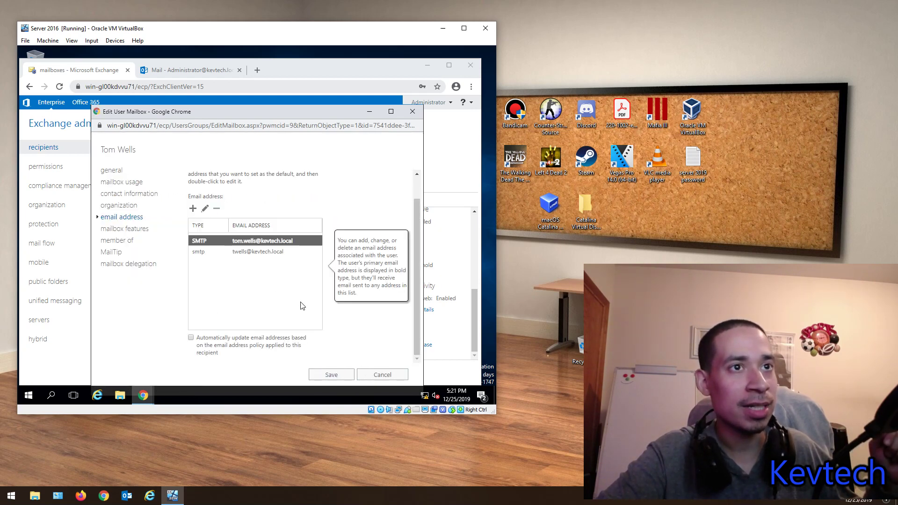
Step: Save the mailbox changes so the list shows the new primary address
{"action": "left_click", "coordinate": [329, 375]}
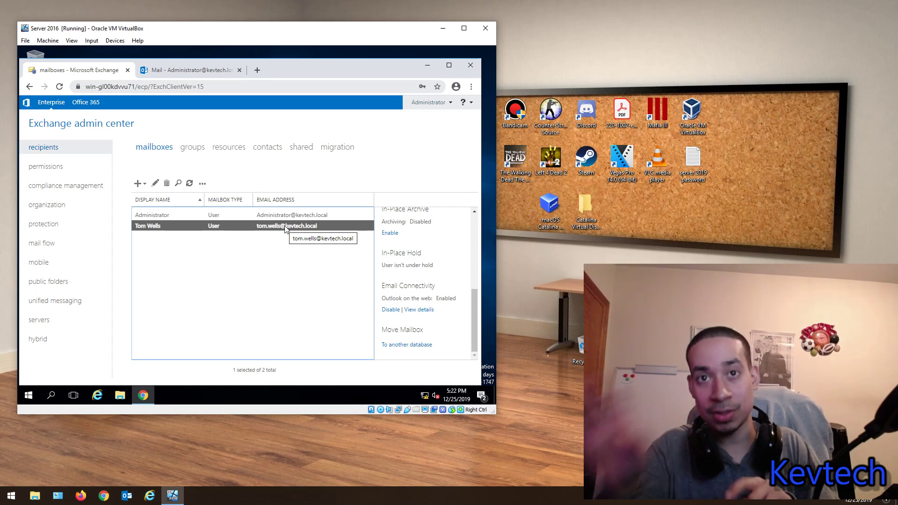
Step: Open the user's mailbox and review its mailbox features and group memberships
{"action": "double_click", "coordinate": [285, 227]}
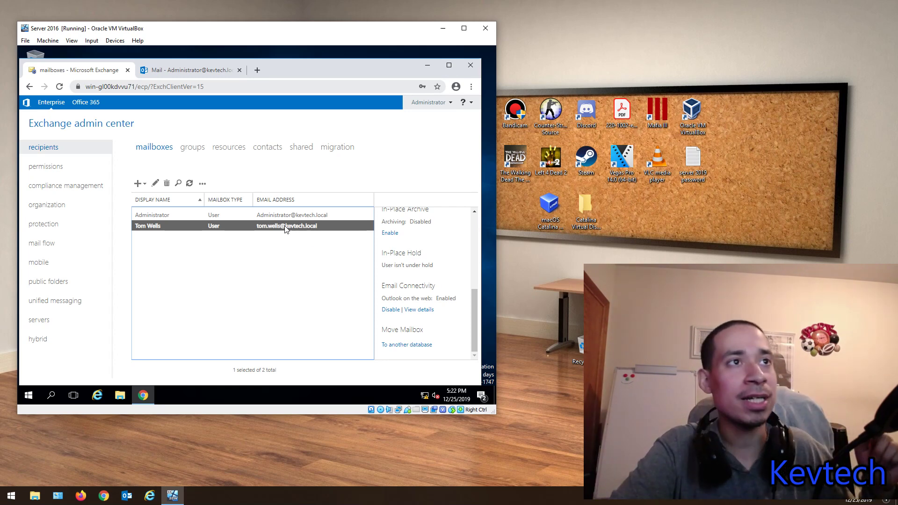
{"action": "left_click", "coordinate": [119, 218]}
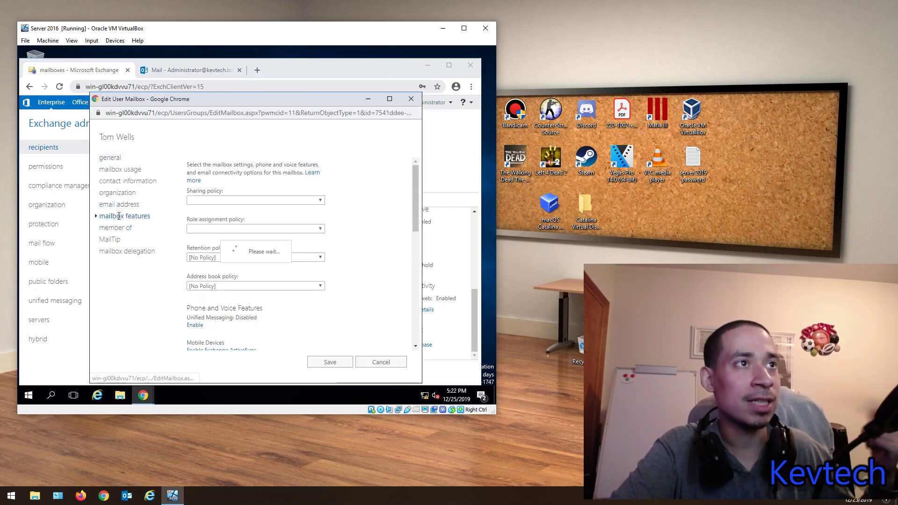
{"action": "scroll", "coordinate": [233, 286], "scroll_direction": "down", "scroll_amount": 2}
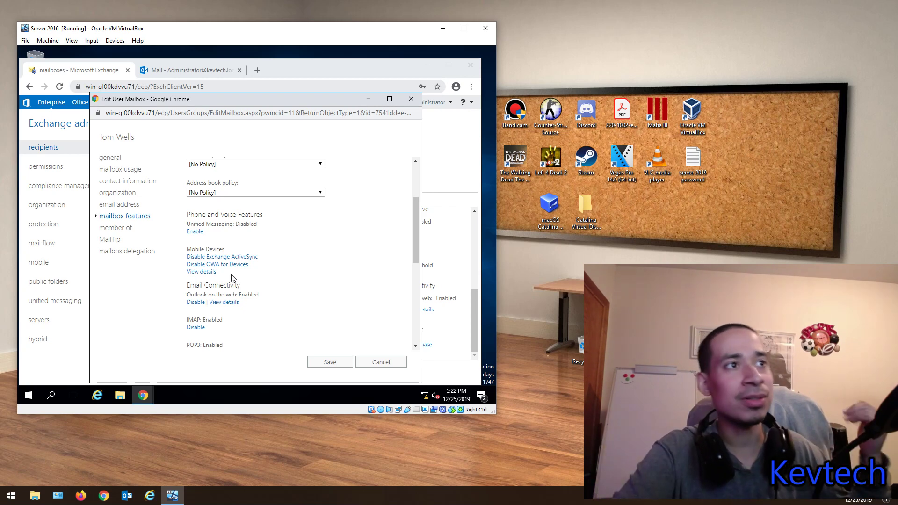
{"action": "scroll", "coordinate": [252, 283], "scroll_direction": "down", "scroll_amount": 3}
{"action": "scroll", "coordinate": [278, 278], "scroll_direction": "up", "scroll_amount": 2}
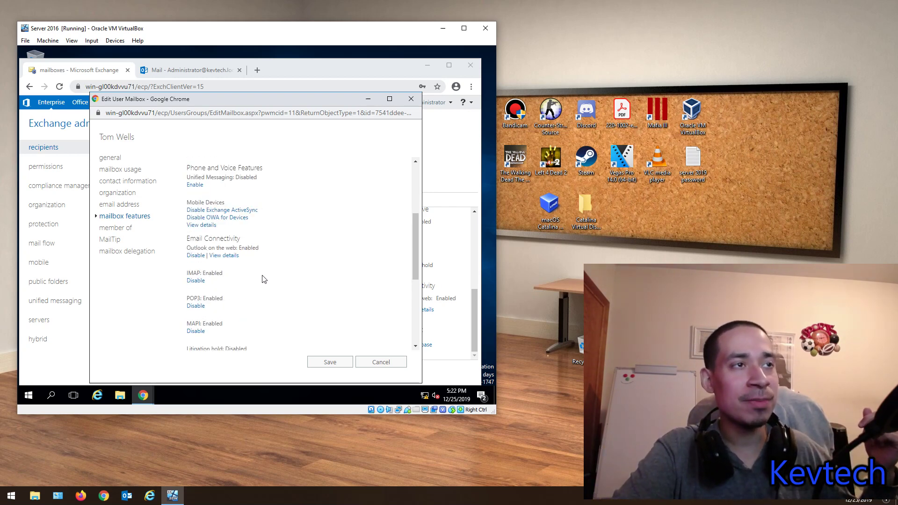
{"action": "left_click", "coordinate": [131, 229]}
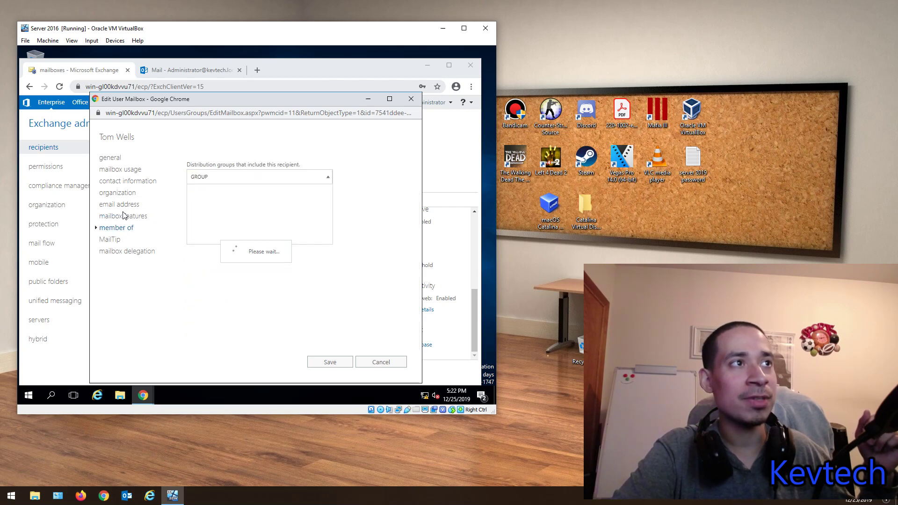
Step: Inspect the user's email addresses, leaving the existing address unchanged and cancelling a new one
{"action": "left_click", "coordinate": [120, 206]}
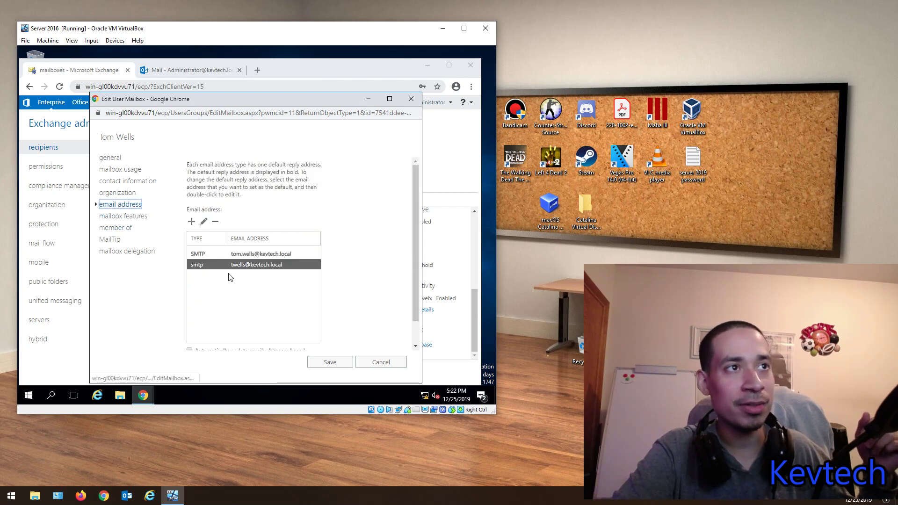
{"action": "left_click", "coordinate": [203, 223]}
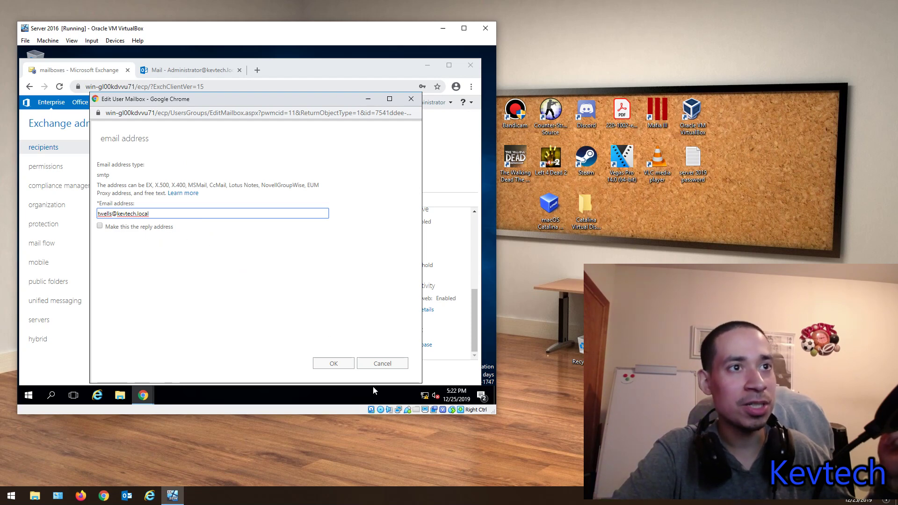
{"action": "left_click", "coordinate": [382, 363]}
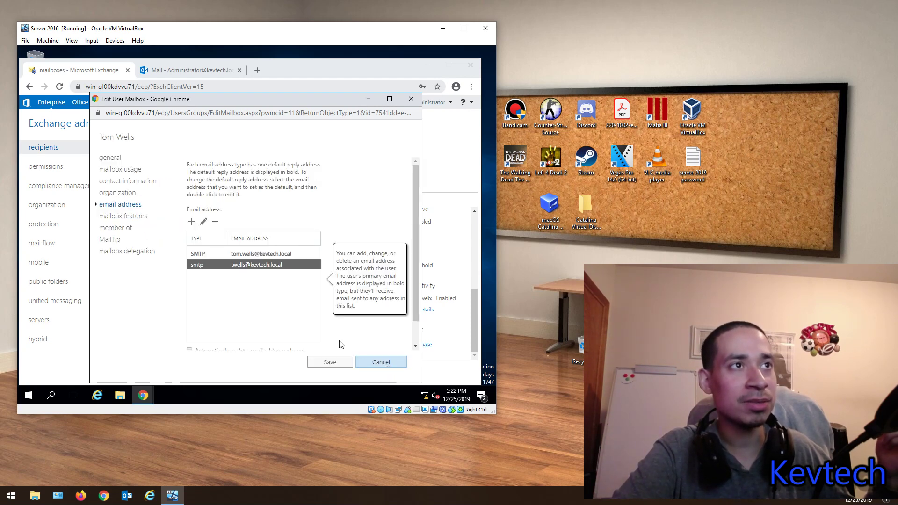
{"action": "left_click", "coordinate": [191, 221]}
{"action": "left_click", "coordinate": [119, 241]}
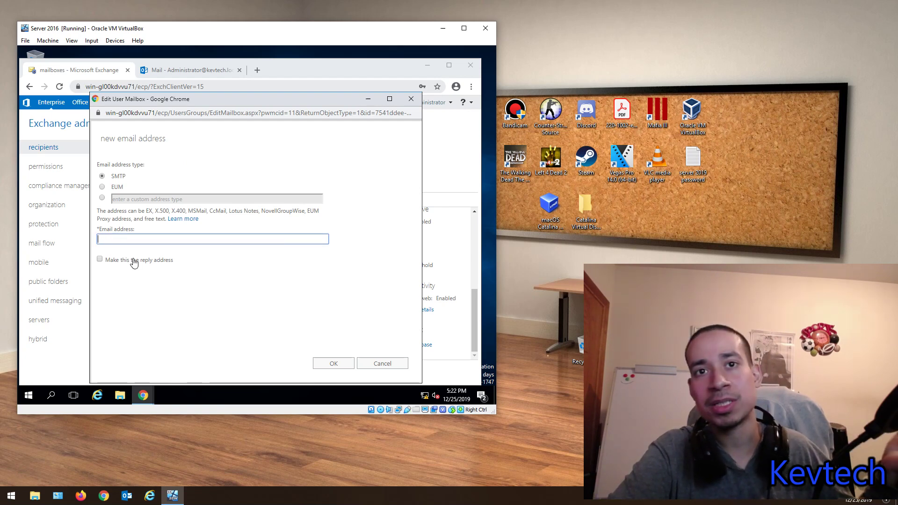
{"action": "left_click", "coordinate": [381, 363]}
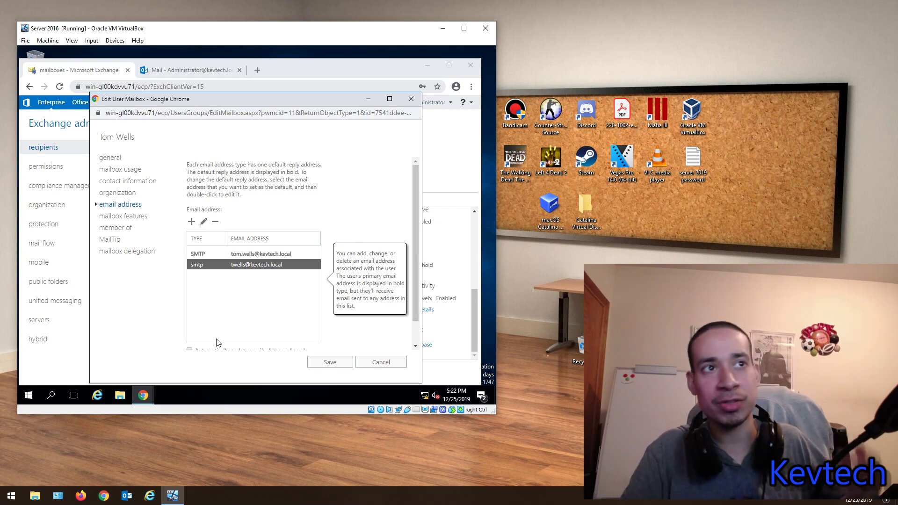
Step: Recheck mailbox features with IMAP, POP3 and MAPI enabled, and open delivery options
{"action": "scroll", "coordinate": [234, 283], "scroll_direction": "down", "scroll_amount": 1}
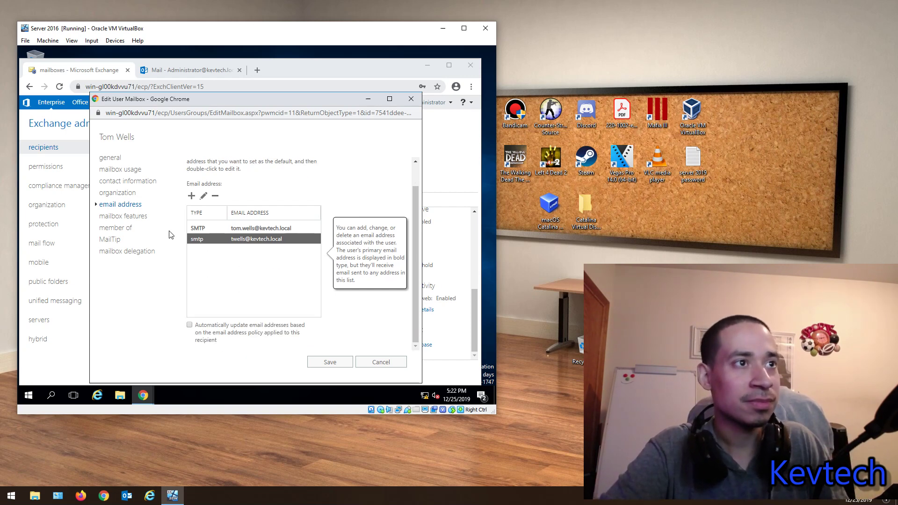
{"action": "left_click", "coordinate": [120, 217]}
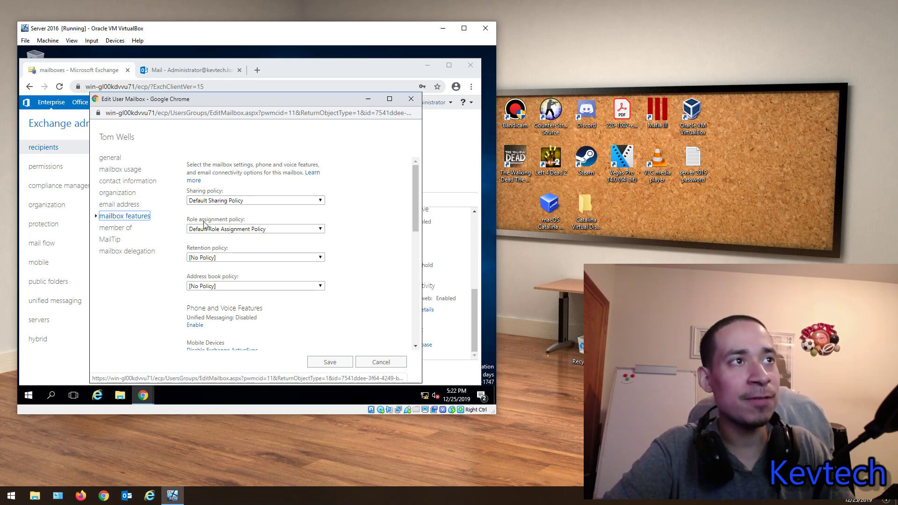
{"action": "scroll", "coordinate": [205, 240], "scroll_direction": "down", "scroll_amount": 5}
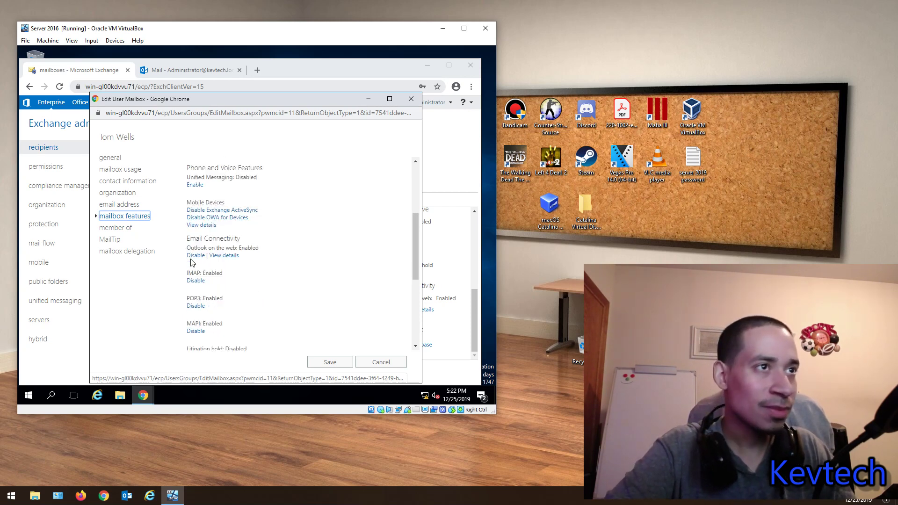
{"action": "scroll", "coordinate": [211, 295], "scroll_direction": "up", "scroll_amount": 2}
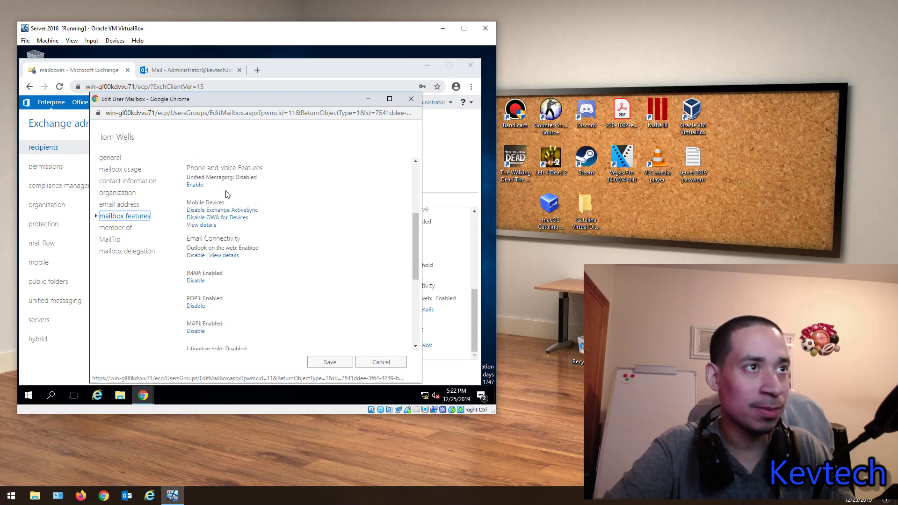
{"action": "scroll", "coordinate": [234, 251], "scroll_direction": "down", "scroll_amount": 1}
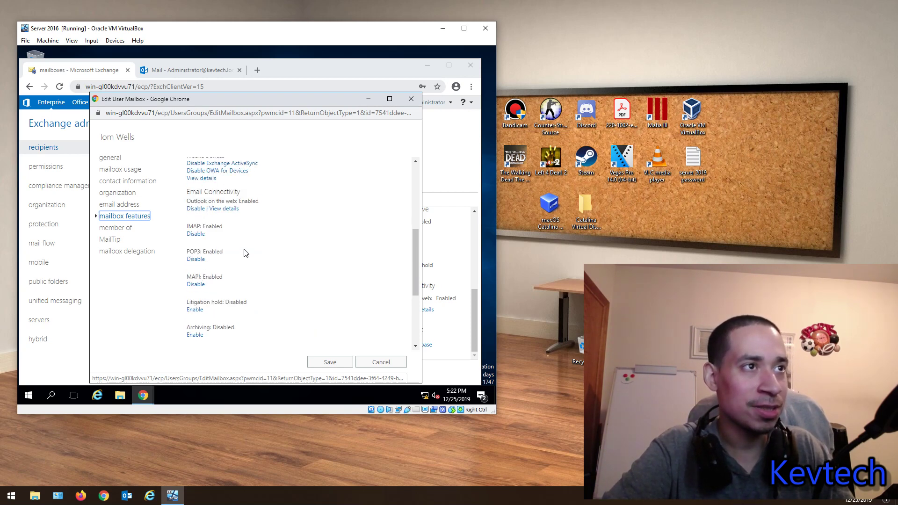
{"action": "scroll", "coordinate": [250, 250], "scroll_direction": "down", "scroll_amount": 1}
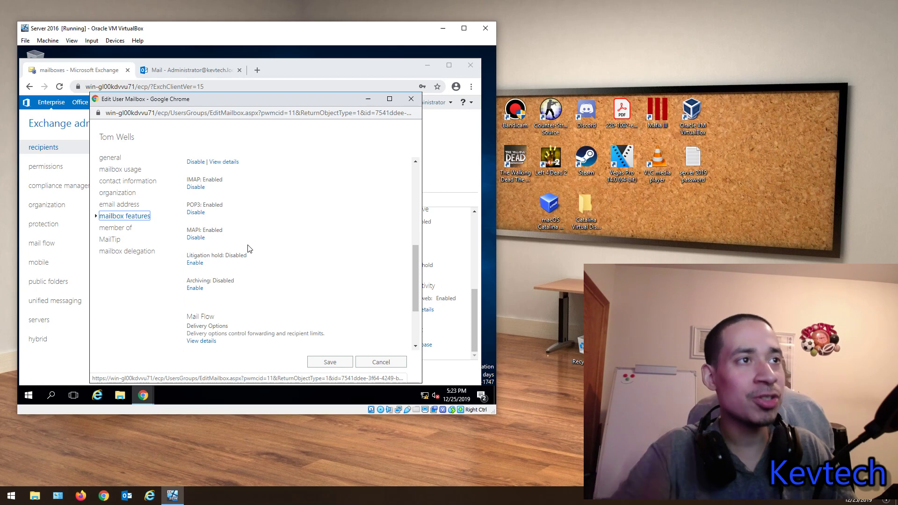
{"action": "left_click", "coordinate": [206, 342]}
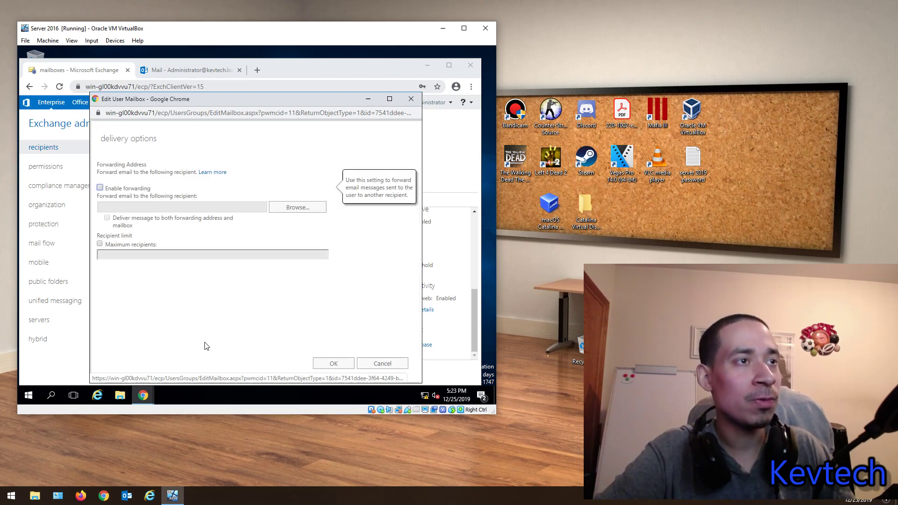
Step: Try enabling forwarding to Administrator with delivery to both addresses, without confirming the recipient
{"action": "left_click", "coordinate": [100, 188]}
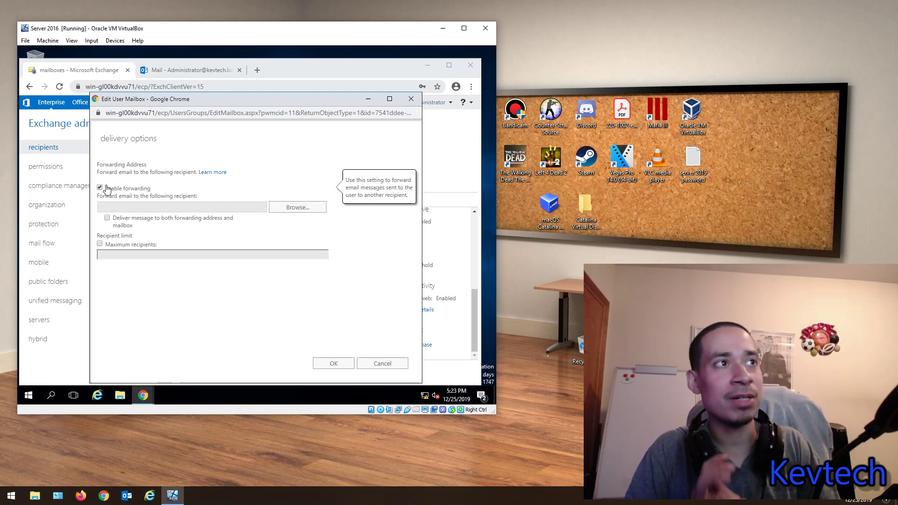
{"action": "left_click", "coordinate": [298, 208]}
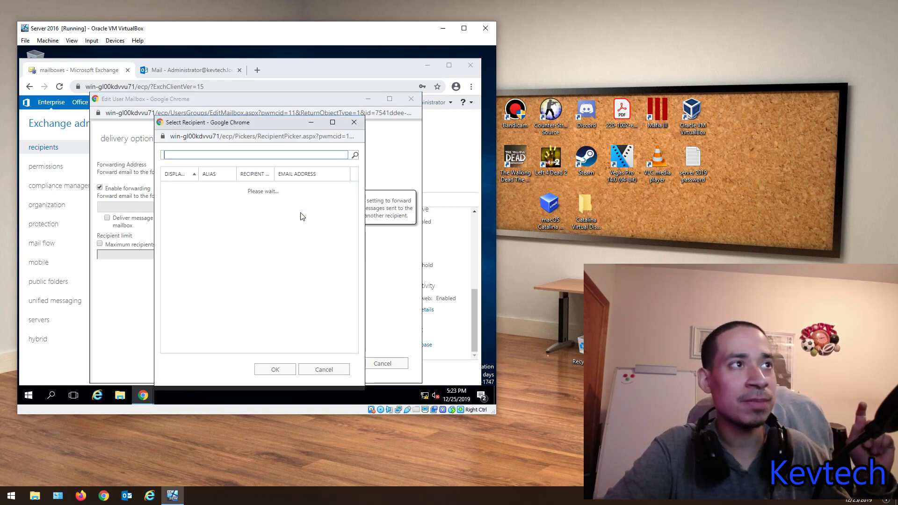
{"action": "left_click", "coordinate": [354, 122]}
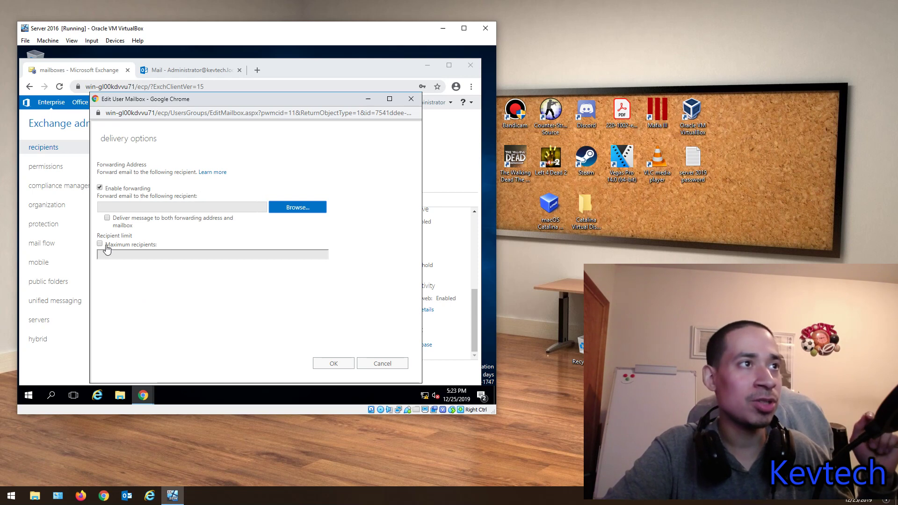
{"action": "mouse_move", "coordinate": [100, 245]}
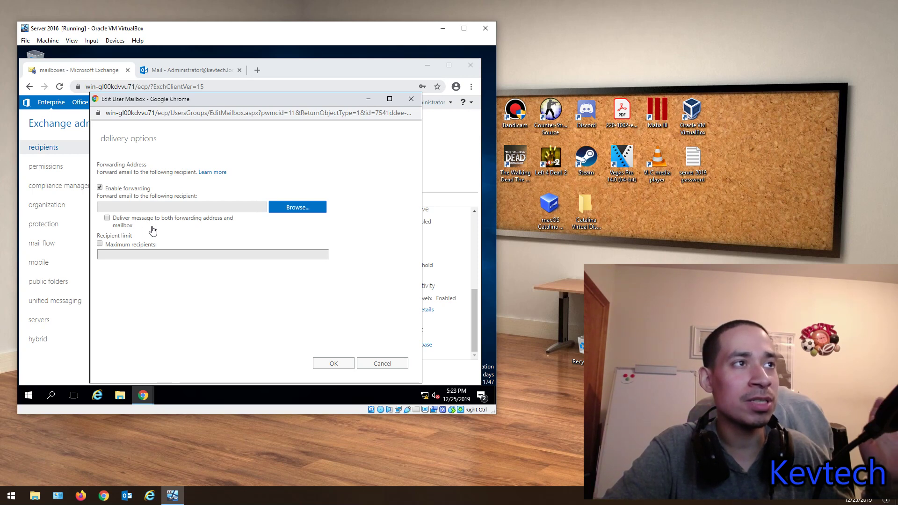
{"action": "left_click", "coordinate": [107, 218]}
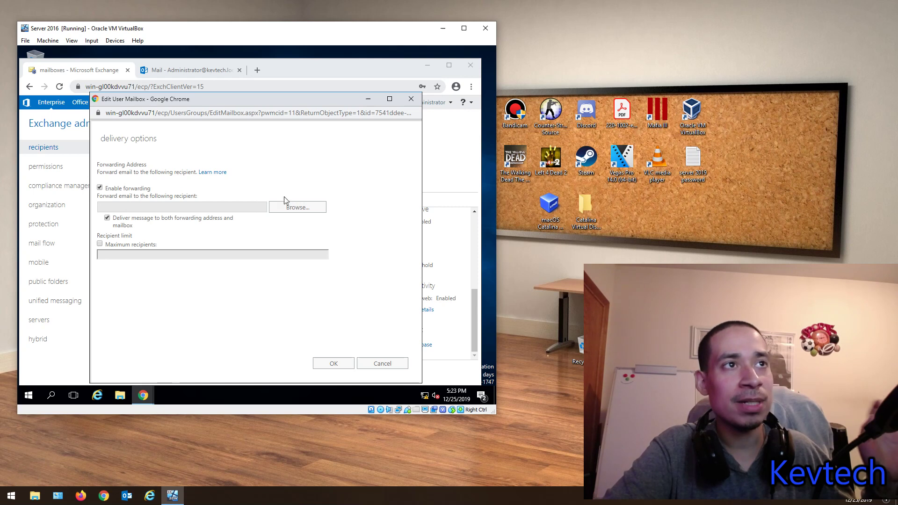
{"action": "left_click", "coordinate": [297, 206]}
{"action": "left_click", "coordinate": [204, 191]}
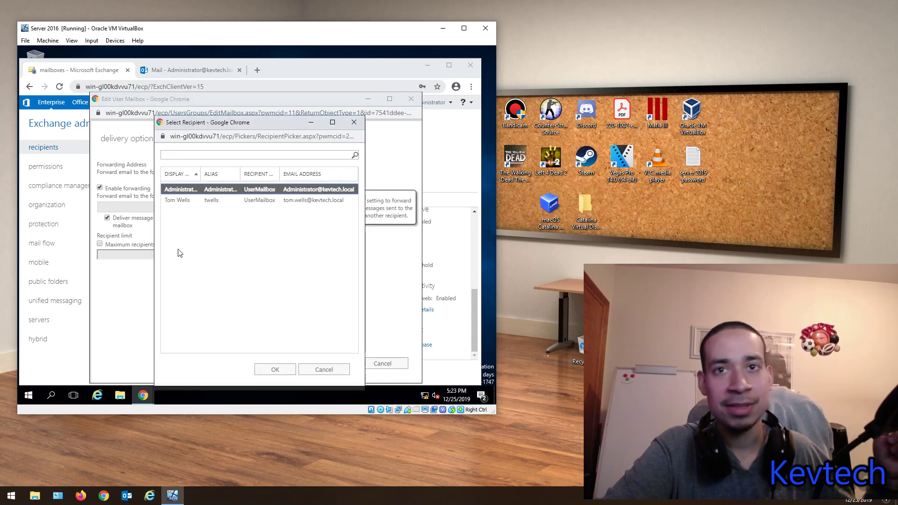
{"action": "left_click", "coordinate": [354, 123]}
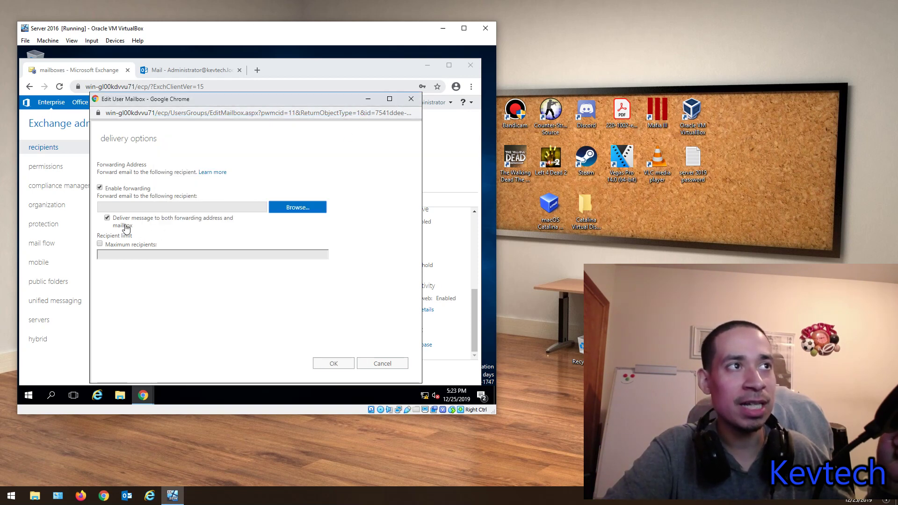
Step: Close the edit mailbox window, discarding the unsaved forwarding changes
{"action": "mouse_move", "coordinate": [160, 250]}
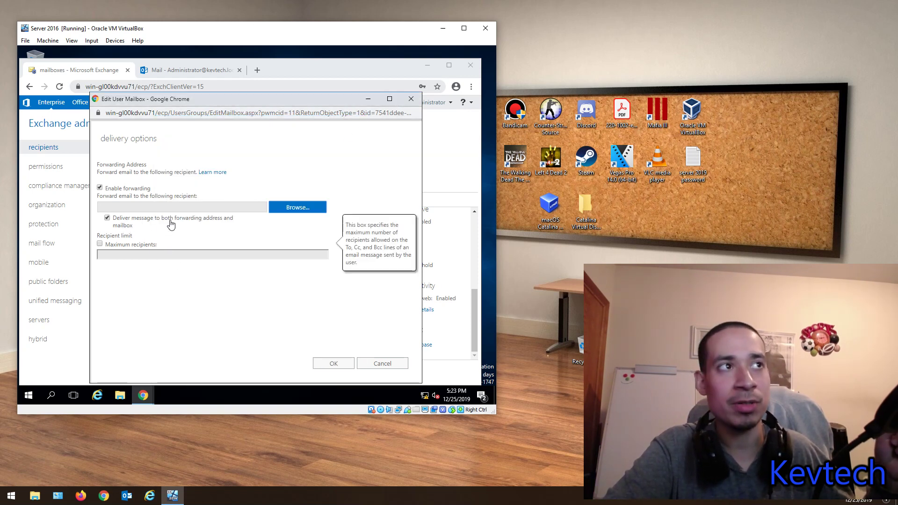
{"action": "mouse_move", "coordinate": [168, 189]}
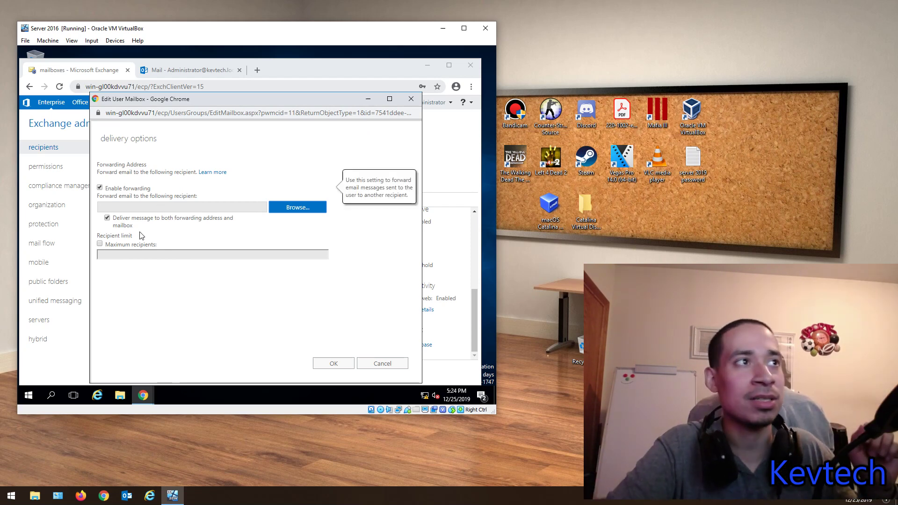
{"action": "left_click", "coordinate": [410, 99]}
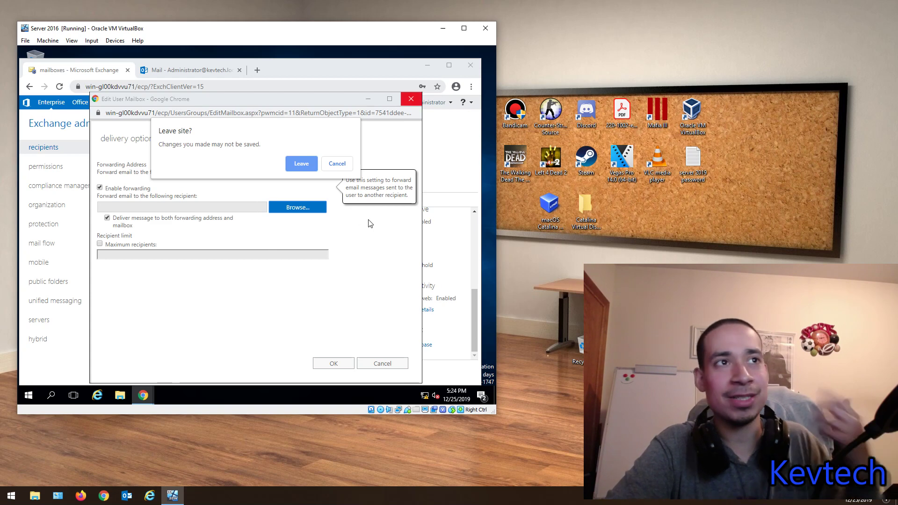
{"action": "left_click", "coordinate": [296, 163]}
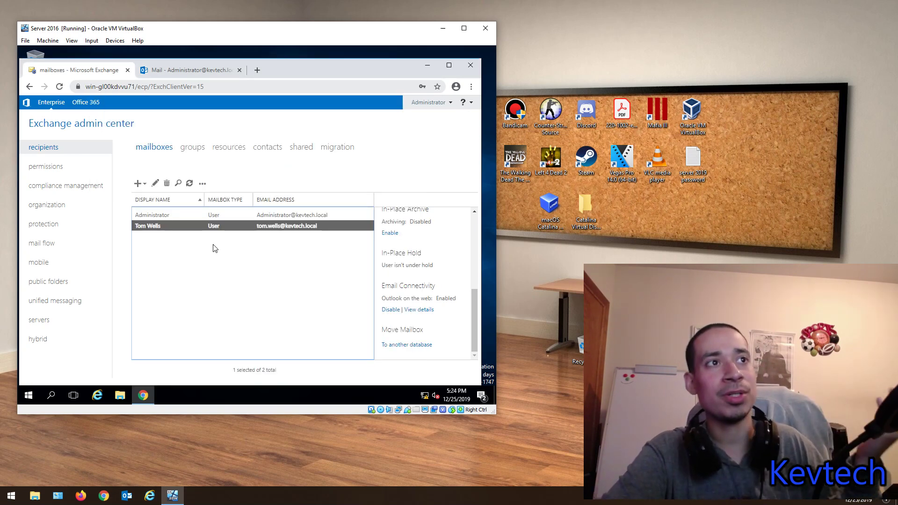
Step: Reopen the user's mailbox and step through mailbox features, member of, MailTip and mailbox delegation
{"action": "double_click", "coordinate": [203, 224]}
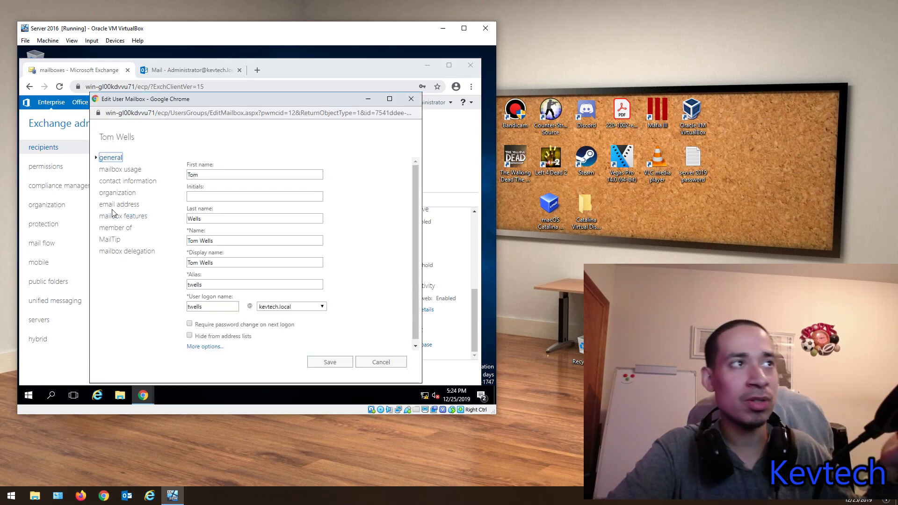
{"action": "left_click", "coordinate": [125, 216]}
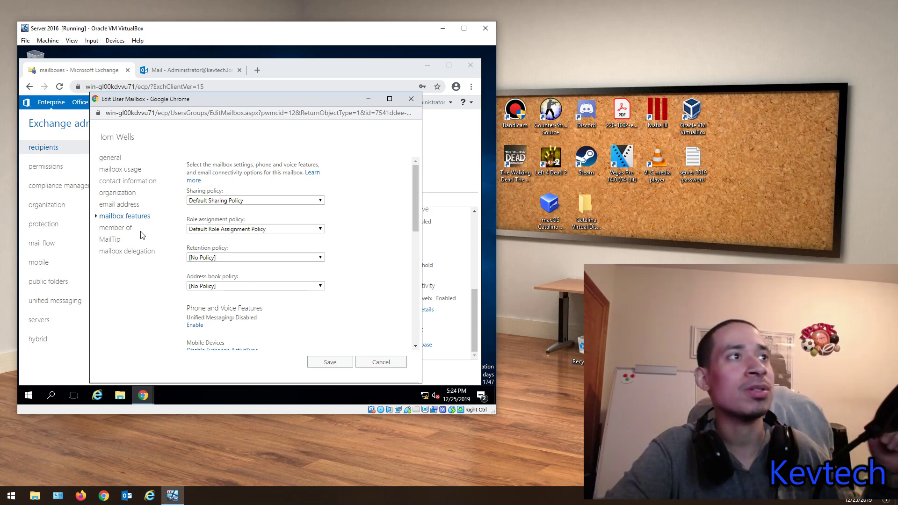
{"action": "left_click", "coordinate": [125, 228]}
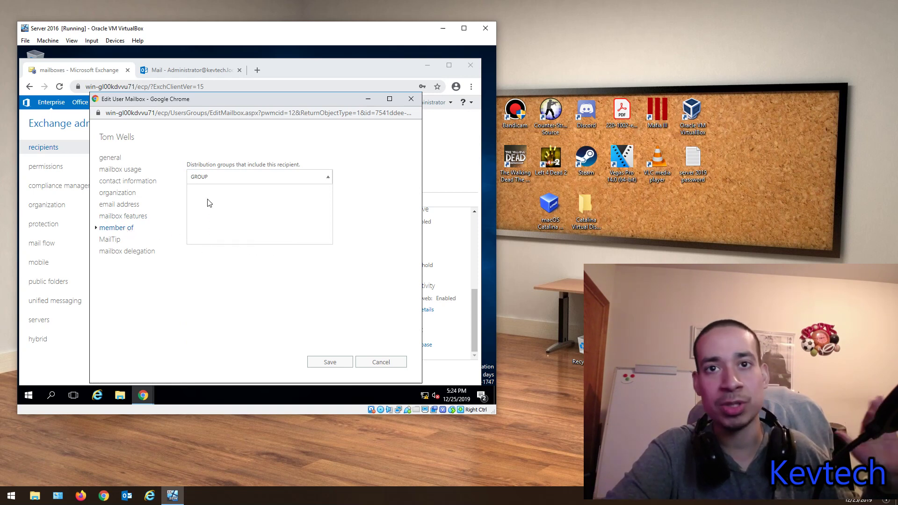
{"action": "left_click", "coordinate": [114, 240]}
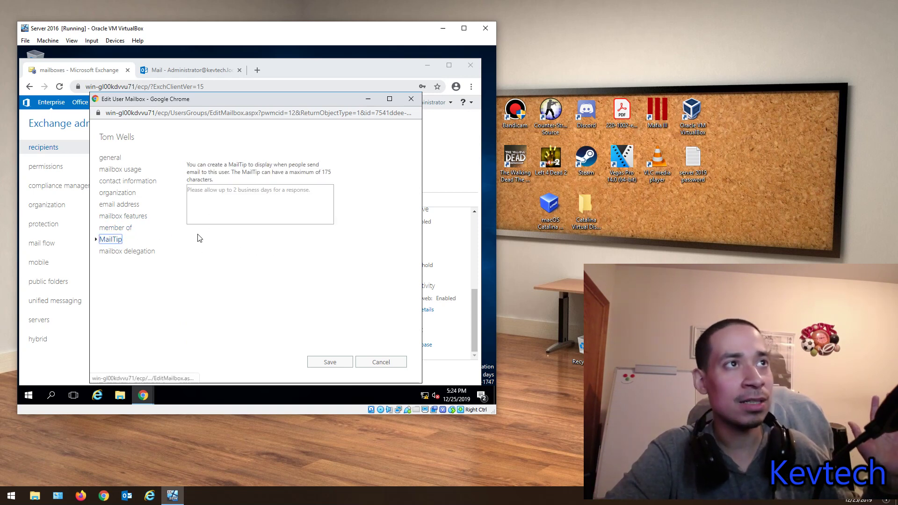
{"action": "left_click", "coordinate": [132, 251]}
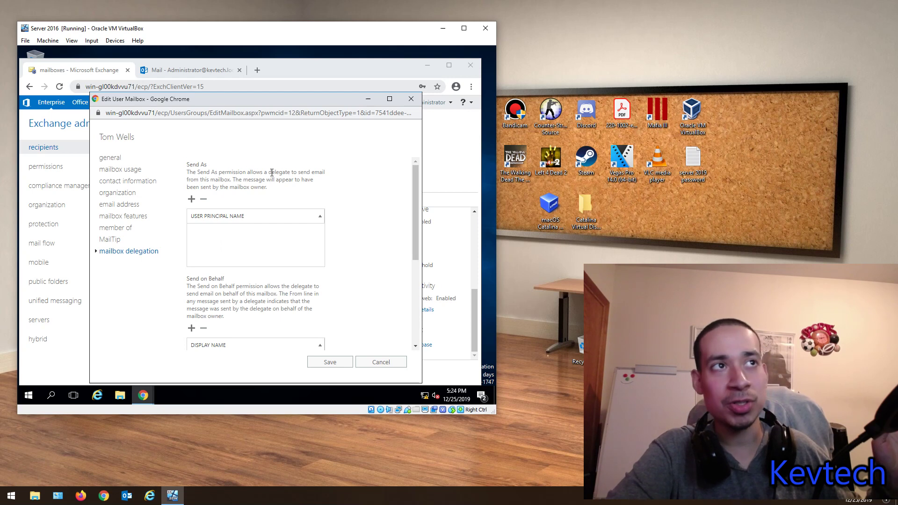
{"action": "left_click_drag", "start_coordinate": [271, 172], "coordinate": [267, 202]}
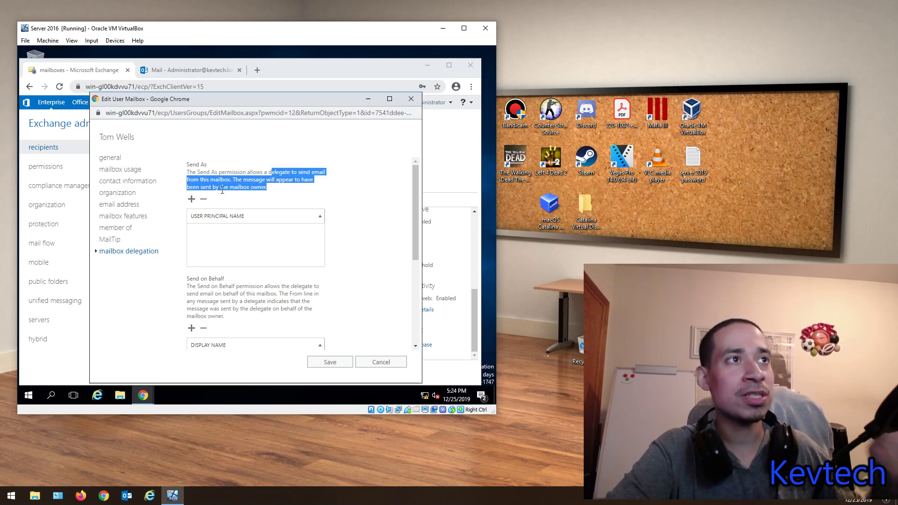
{"action": "left_click", "coordinate": [237, 171]}
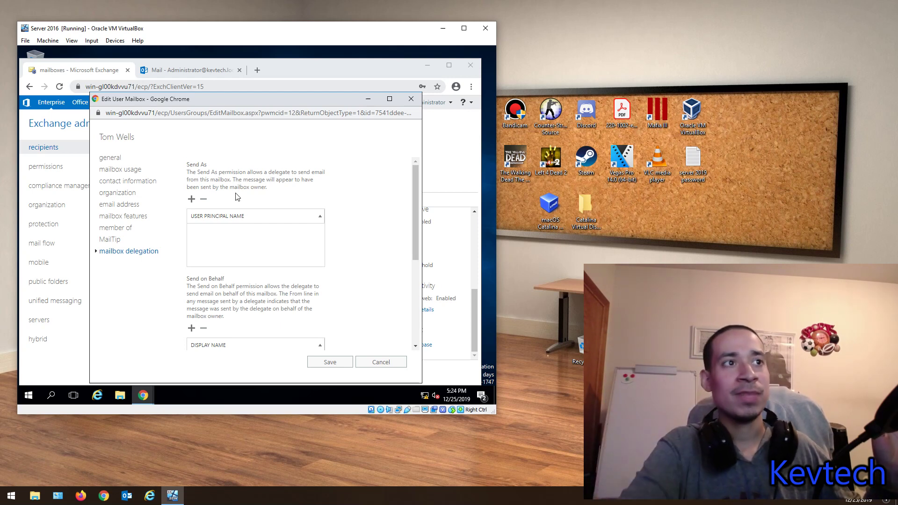
{"action": "scroll", "coordinate": [230, 268], "scroll_direction": "down", "scroll_amount": 1}
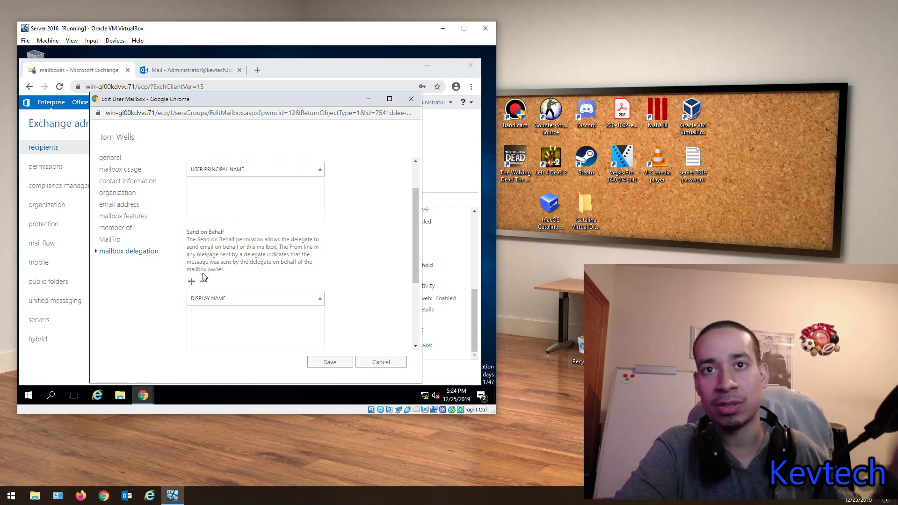
{"action": "scroll", "coordinate": [196, 253], "scroll_direction": "up", "scroll_amount": 1}
{"action": "scroll", "coordinate": [212, 294], "scroll_direction": "down", "scroll_amount": 1}
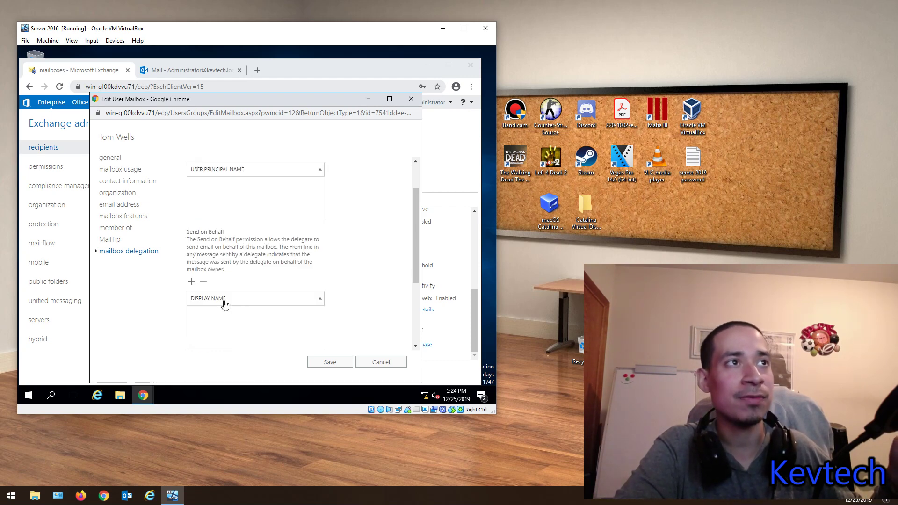
{"action": "scroll", "coordinate": [209, 284], "scroll_direction": "up", "scroll_amount": 1}
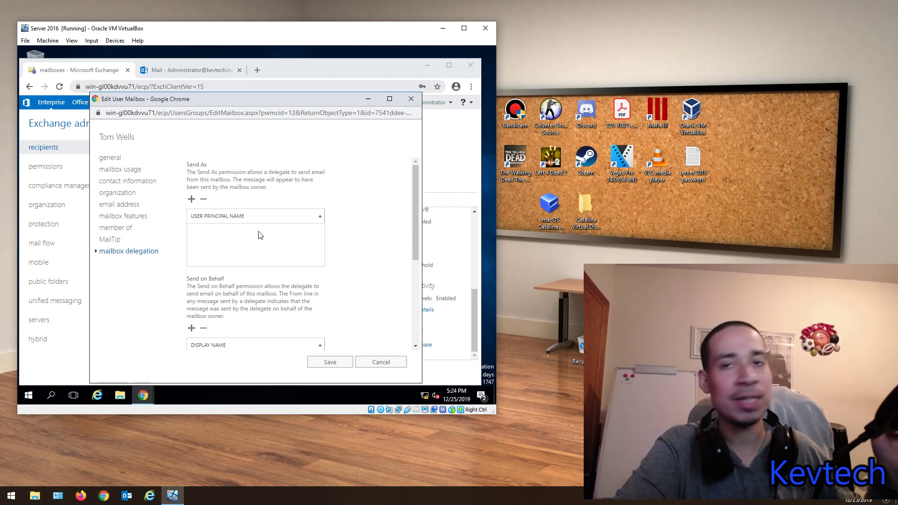
{"action": "scroll", "coordinate": [258, 235], "scroll_direction": "down", "scroll_amount": 2}
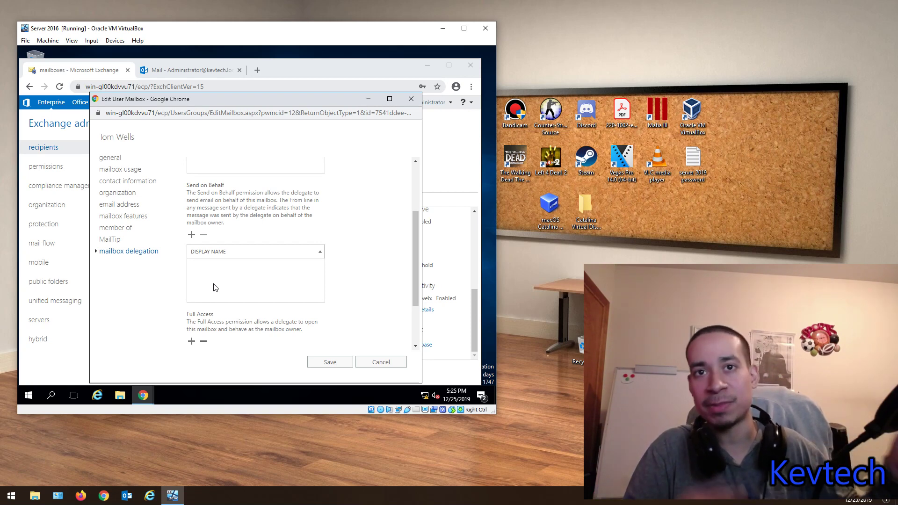
{"action": "scroll", "coordinate": [234, 287], "scroll_direction": "down", "scroll_amount": 3}
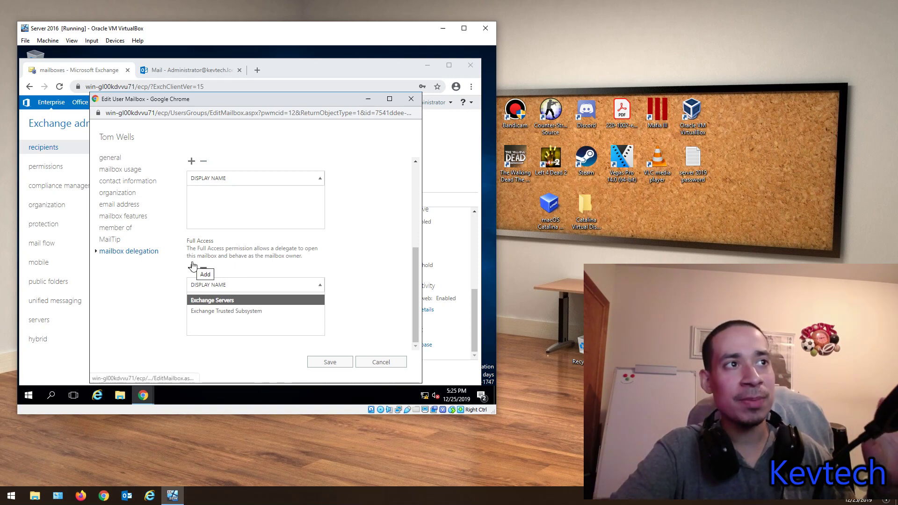
Step: Cancel adding a Full Access delegate and close the edit mailbox window unchanged
{"action": "left_click", "coordinate": [192, 267]}
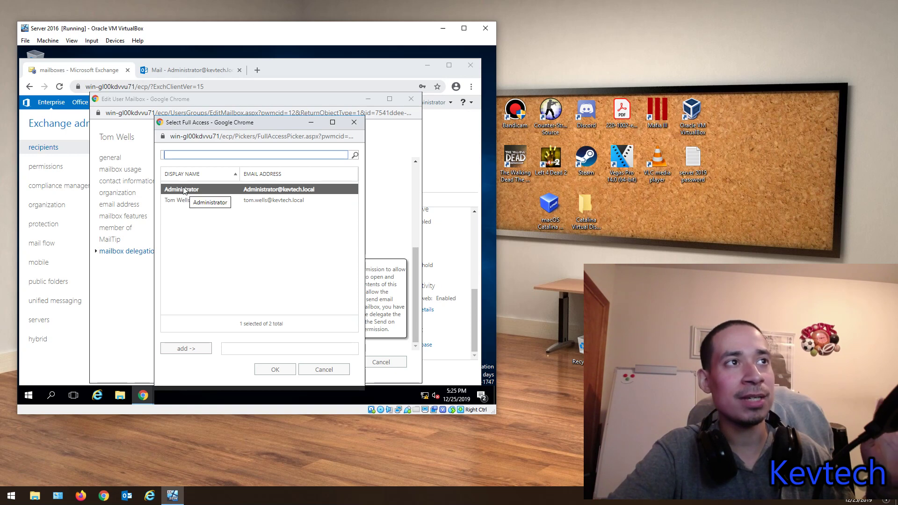
{"action": "left_click", "coordinate": [322, 369]}
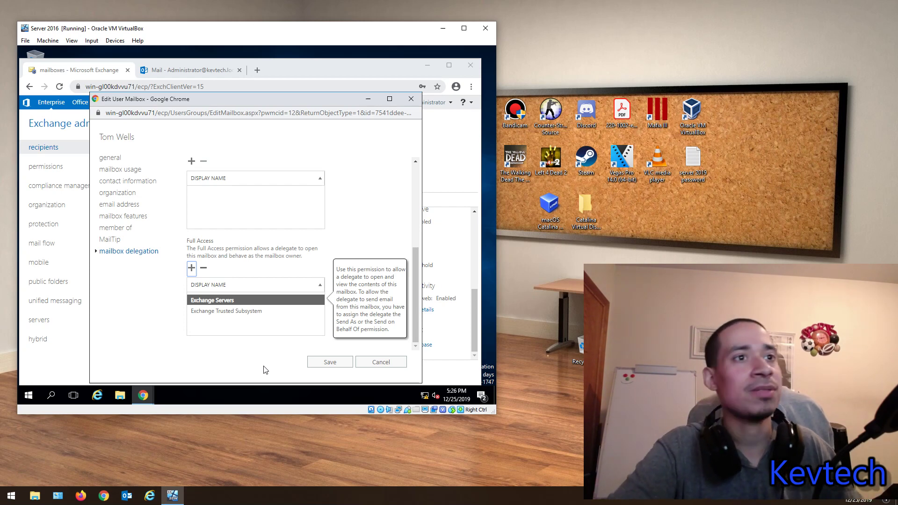
{"action": "left_click", "coordinate": [411, 98]}
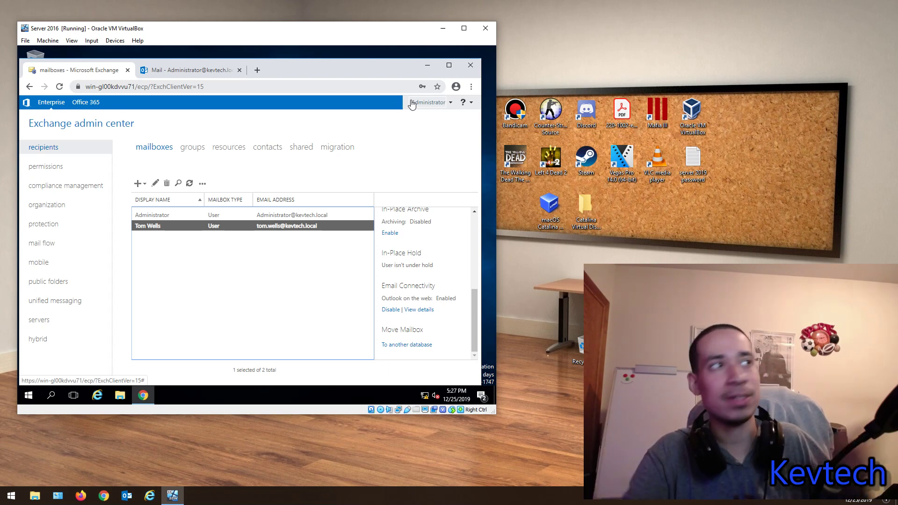
{"action": "left_click", "coordinate": [138, 184]}
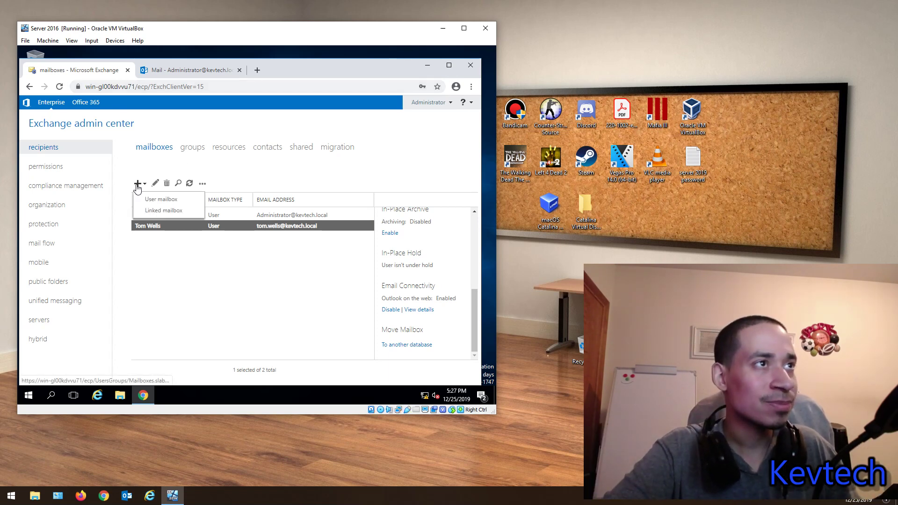
{"action": "left_click", "coordinate": [156, 214]}
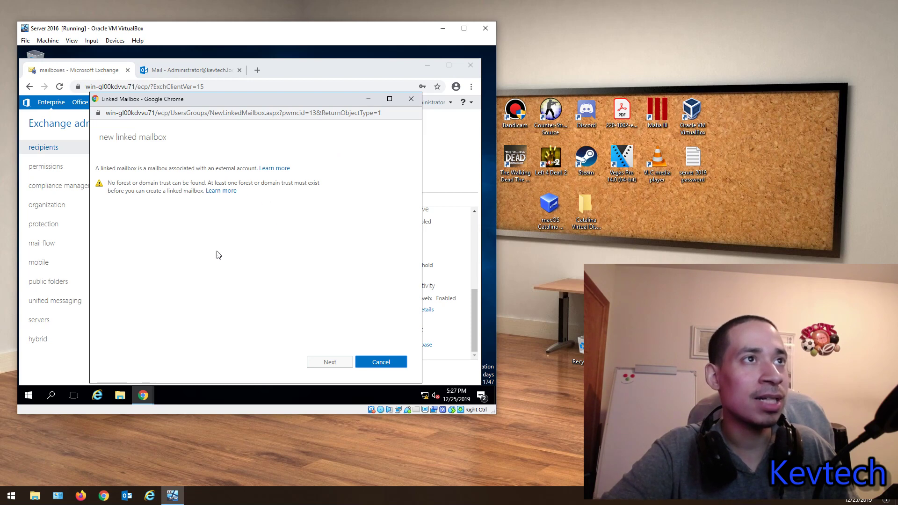
{"action": "left_click", "coordinate": [417, 100]}
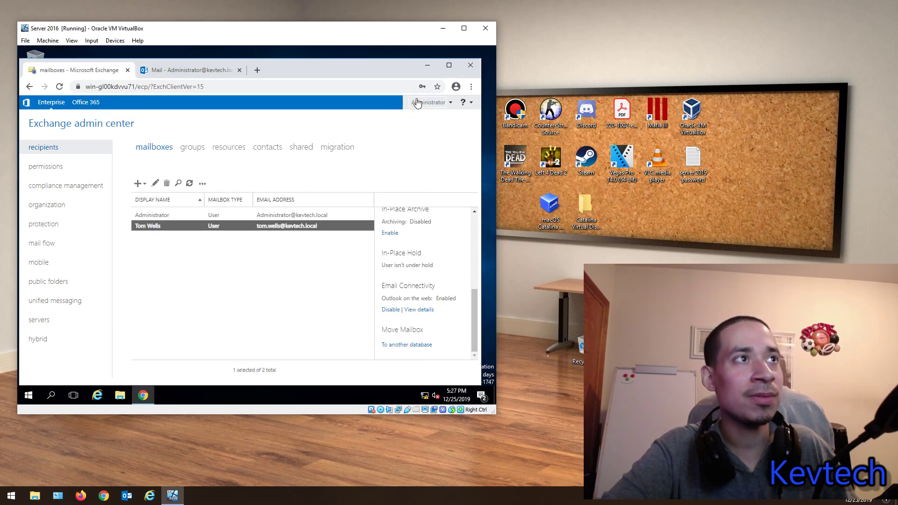
{"action": "left_click", "coordinate": [138, 184]}
{"action": "left_click", "coordinate": [155, 201]}
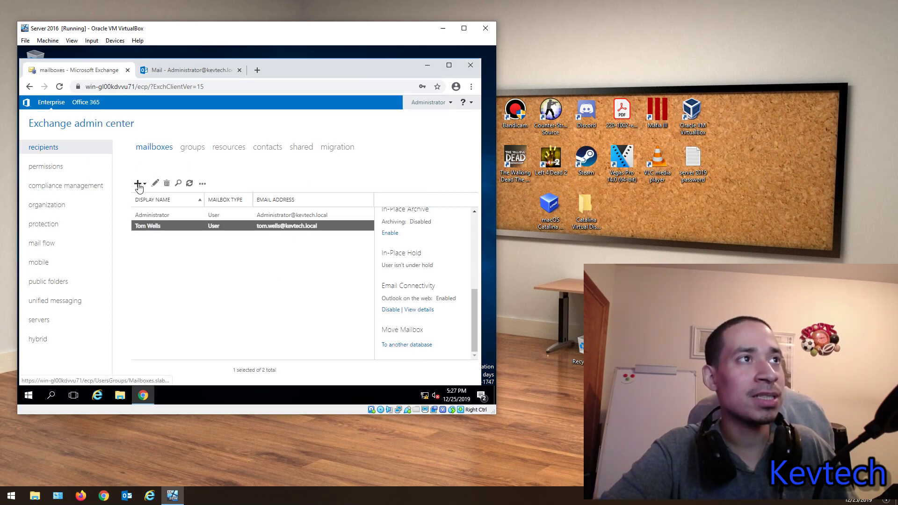
{"action": "left_click", "coordinate": [138, 183]}
{"action": "left_click", "coordinate": [145, 200]}
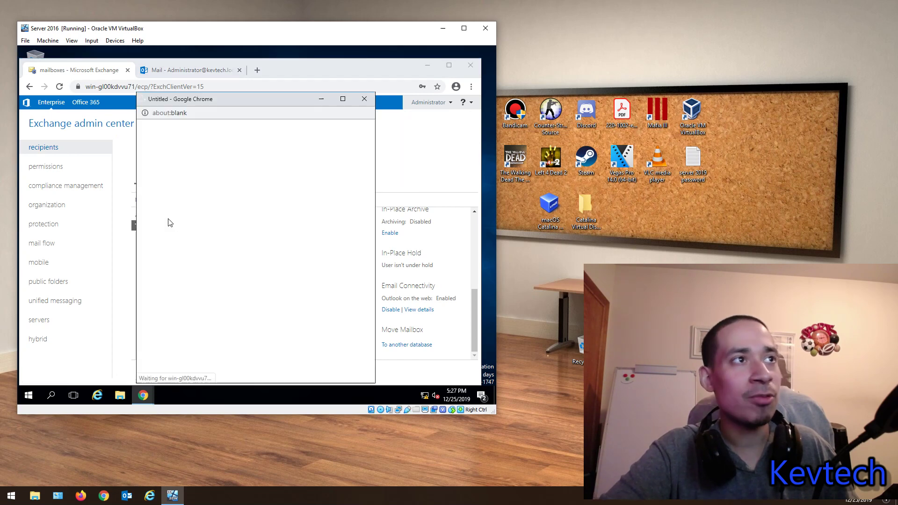
{"action": "scroll", "coordinate": [212, 241], "scroll_direction": "down", "scroll_amount": 1}
{"action": "scroll", "coordinate": [213, 240], "scroll_direction": "down", "scroll_amount": 1}
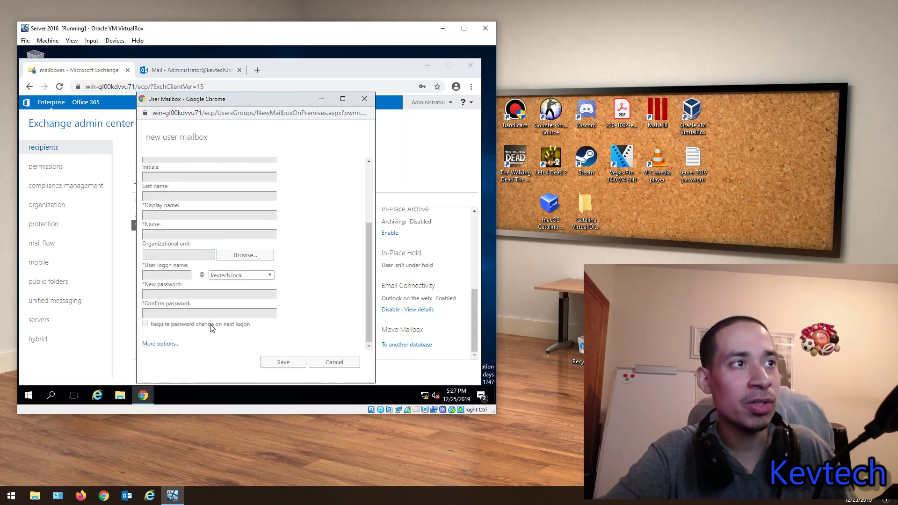
{"action": "left_click", "coordinate": [168, 344]}
{"action": "scroll", "coordinate": [293, 285], "scroll_direction": "up", "scroll_amount": 3}
{"action": "scroll", "coordinate": [293, 285], "scroll_direction": "up", "scroll_amount": 1}
{"action": "scroll", "coordinate": [293, 286], "scroll_direction": "down", "scroll_amount": 4}
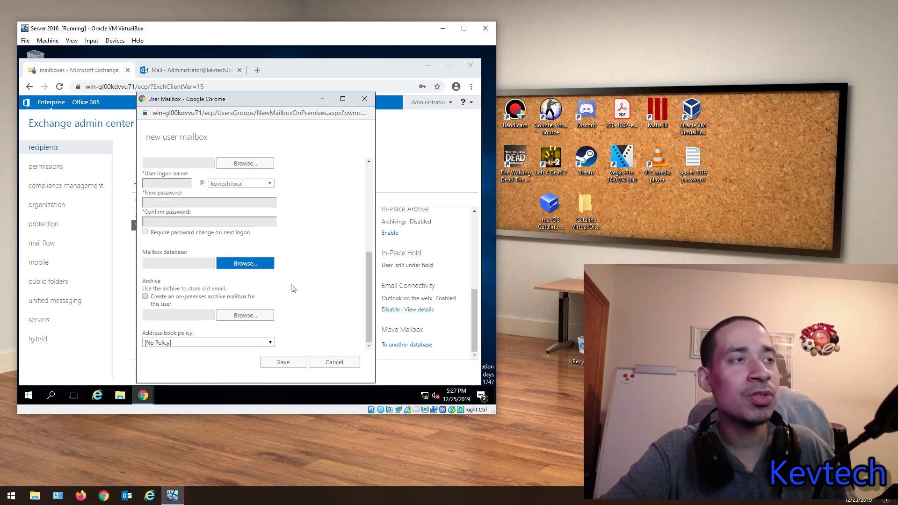
{"action": "scroll", "coordinate": [293, 287], "scroll_direction": "up", "scroll_amount": 3}
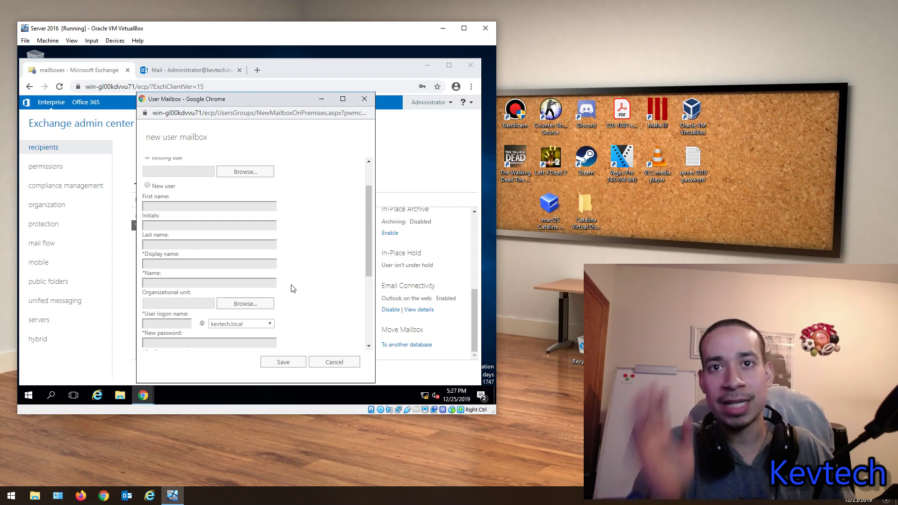
{"action": "scroll", "coordinate": [293, 289], "scroll_direction": "up", "scroll_amount": 2}
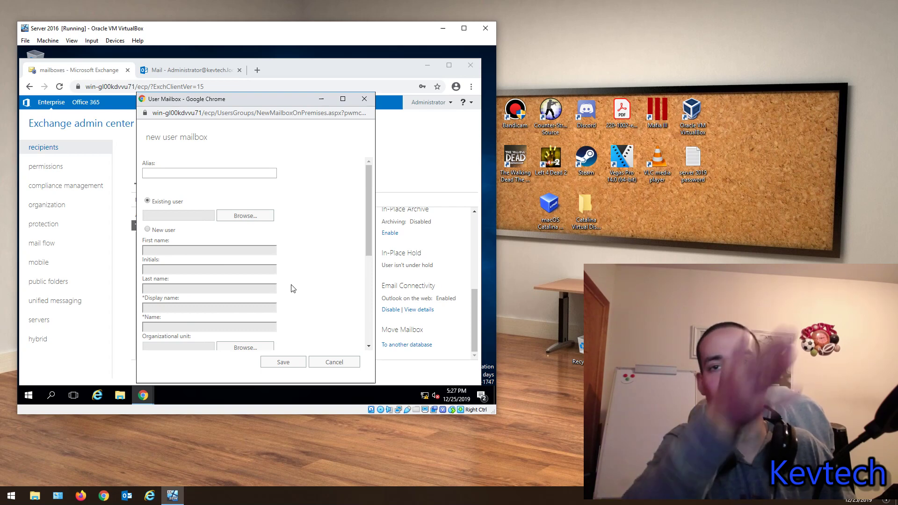
{"action": "scroll", "coordinate": [293, 289], "scroll_direction": "down", "scroll_amount": 5}
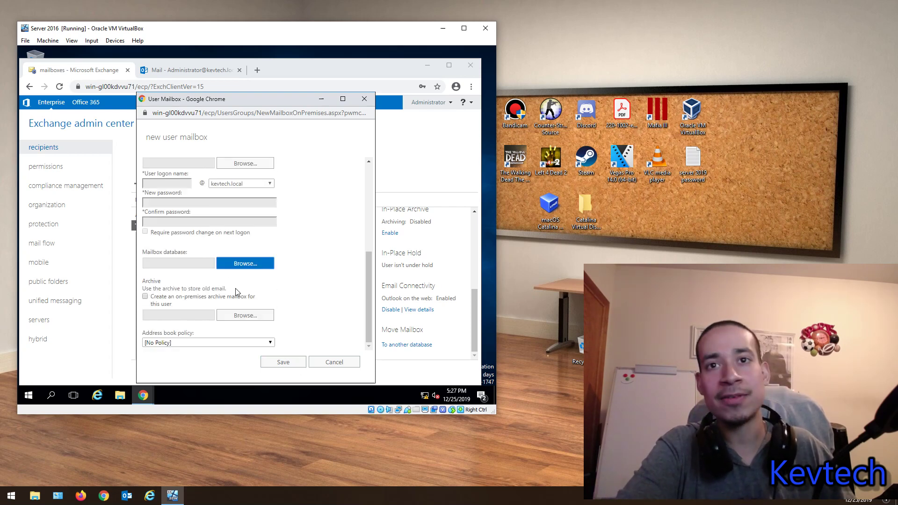
{"action": "left_click", "coordinate": [362, 101]}
{"action": "left_click", "coordinate": [296, 164]}
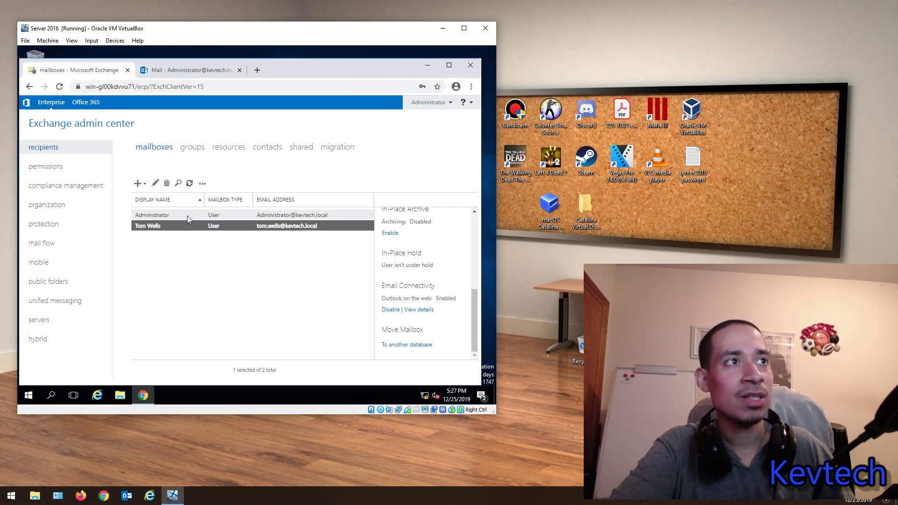
Step: Reopen the mailbox's delegation page, select the Exchange Servers Full Access entry, and close the window
{"action": "double_click", "coordinate": [187, 215]}
{"action": "left_click", "coordinate": [126, 251]}
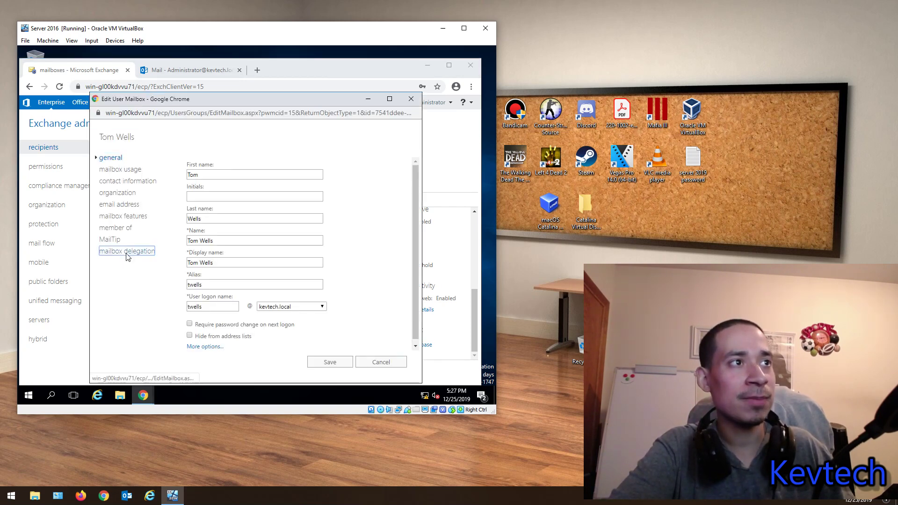
{"action": "scroll", "coordinate": [280, 261], "scroll_direction": "down", "scroll_amount": 3}
{"action": "left_click", "coordinate": [195, 300]}
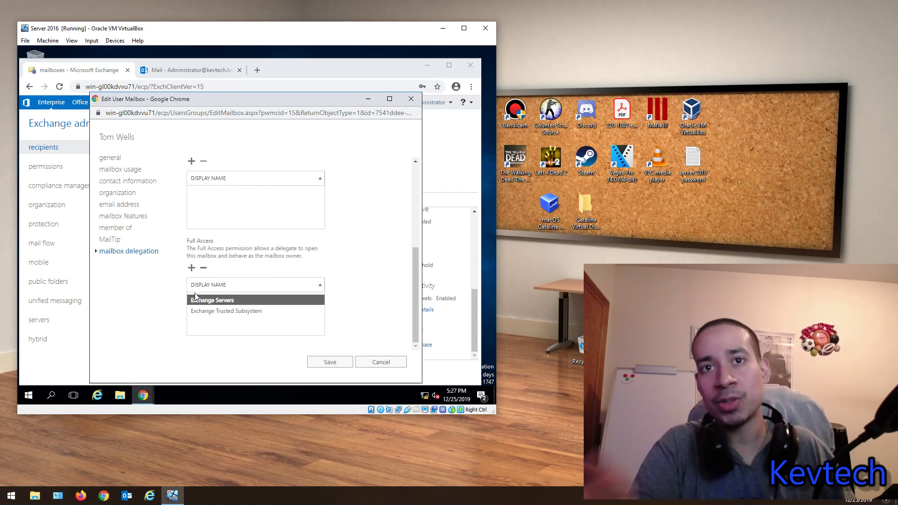
{"action": "left_click", "coordinate": [411, 99]}
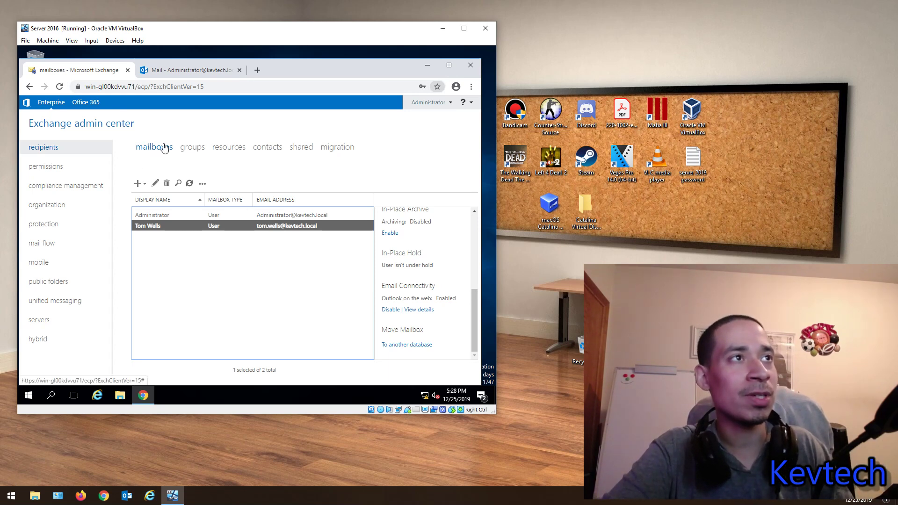
Step: Go to the groups list and start a new dynamic distribution group
{"action": "left_click", "coordinate": [182, 148]}
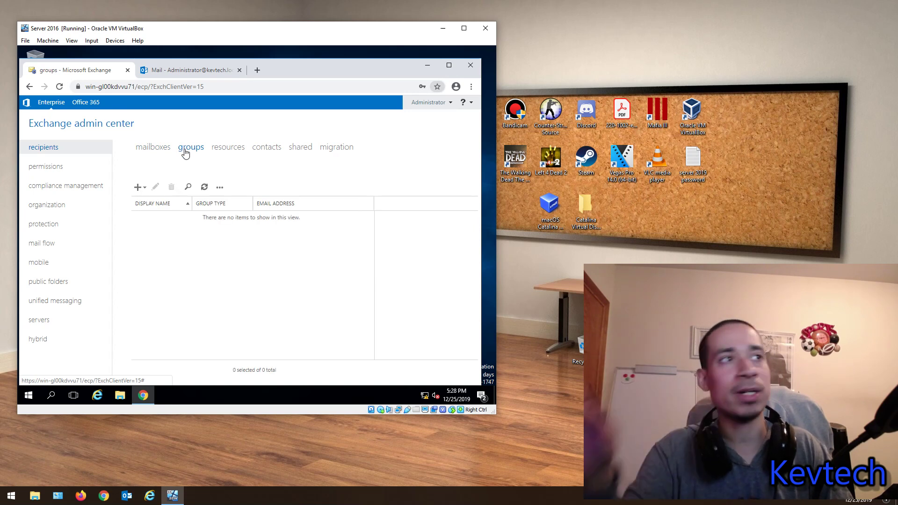
{"action": "left_click", "coordinate": [138, 187]}
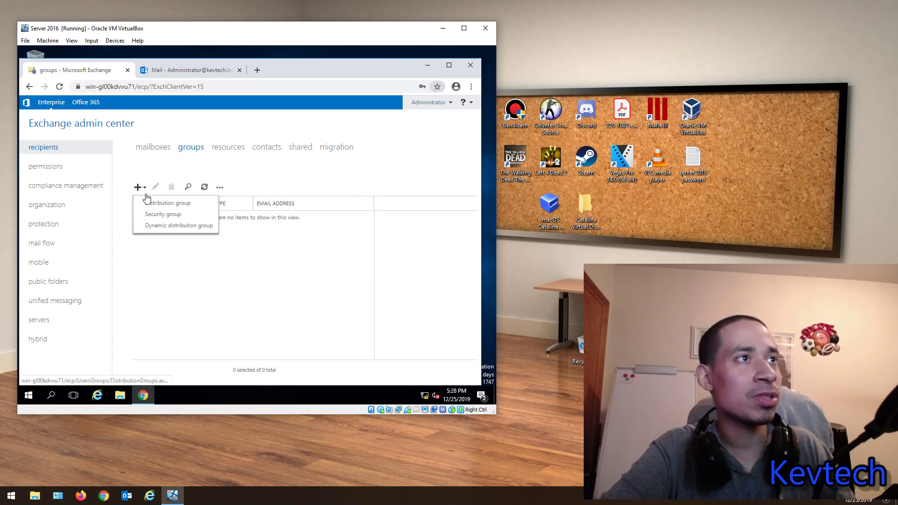
{"action": "left_click", "coordinate": [159, 229]}
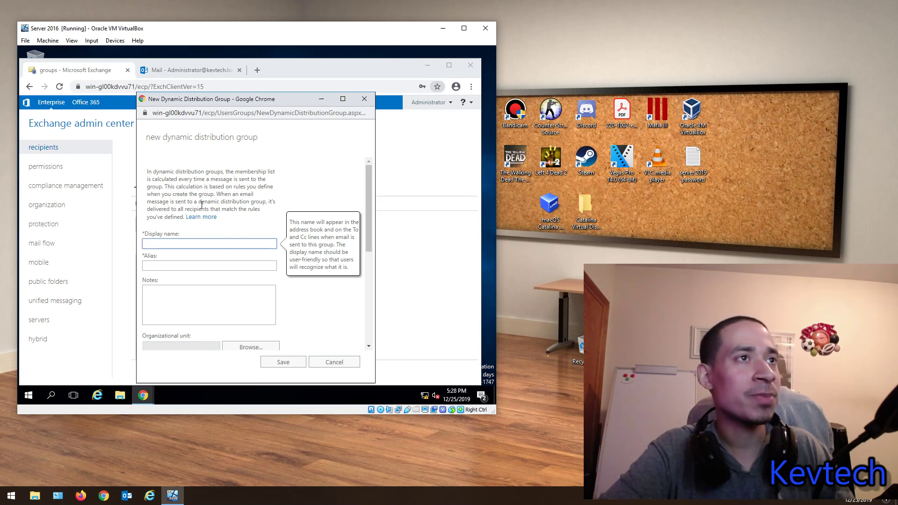
{"action": "scroll", "coordinate": [259, 241], "scroll_direction": "down", "scroll_amount": 3}
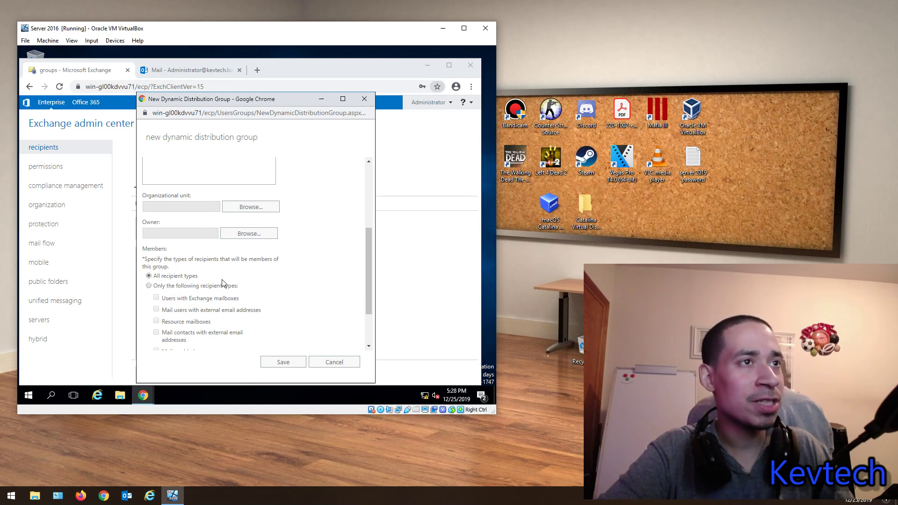
{"action": "scroll", "coordinate": [180, 276], "scroll_direction": "down", "scroll_amount": 1}
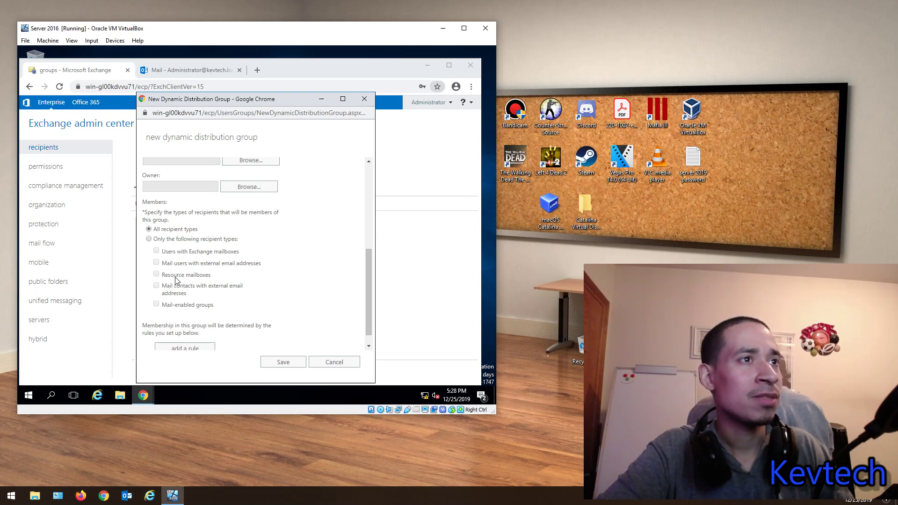
{"action": "scroll", "coordinate": [172, 285], "scroll_direction": "down", "scroll_amount": 1}
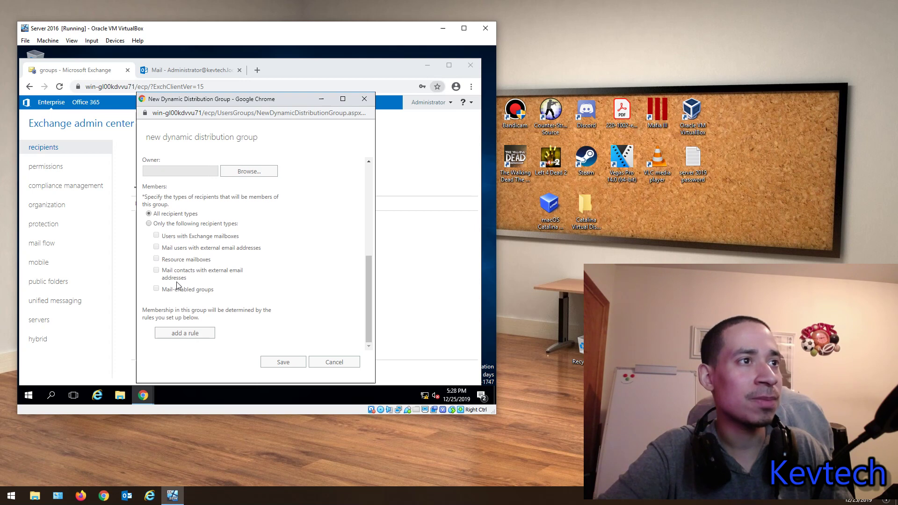
Step: Add a recipient container membership rule, then cancel the OU picker and the draft group
{"action": "left_click", "coordinate": [180, 336]}
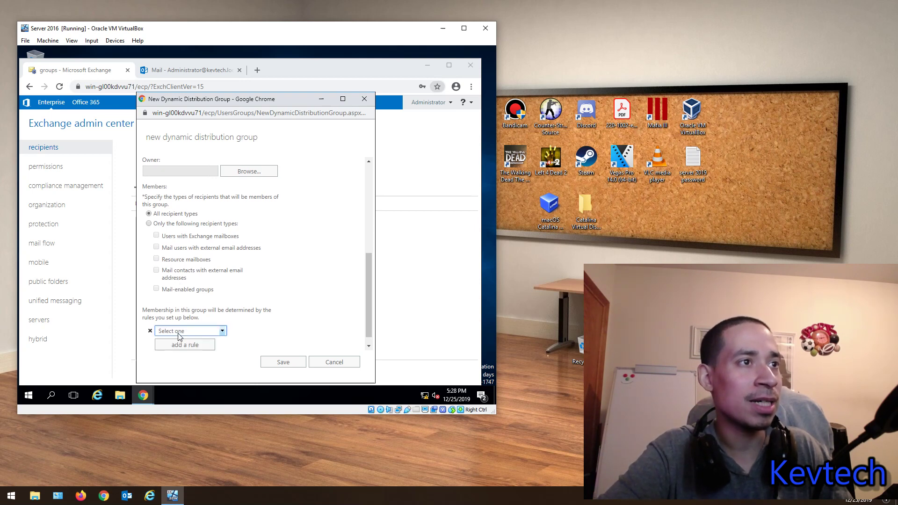
{"action": "left_click", "coordinate": [198, 331]}
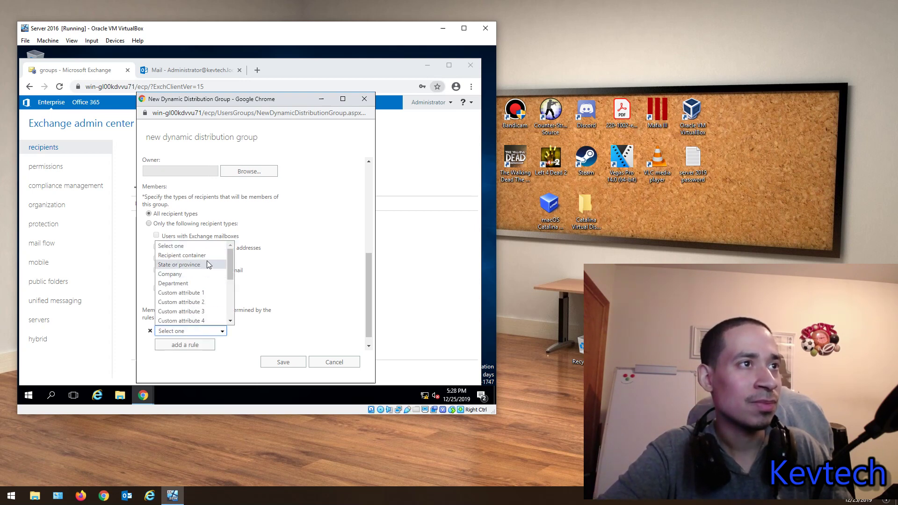
{"action": "scroll", "coordinate": [209, 265], "scroll_direction": "down", "scroll_amount": 3}
{"action": "scroll", "coordinate": [201, 266], "scroll_direction": "up", "scroll_amount": 3}
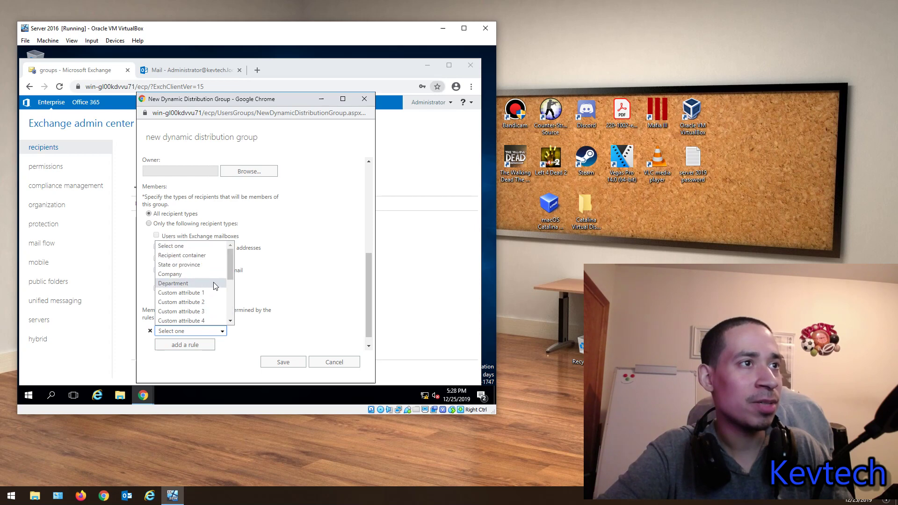
{"action": "left_click", "coordinate": [187, 256]}
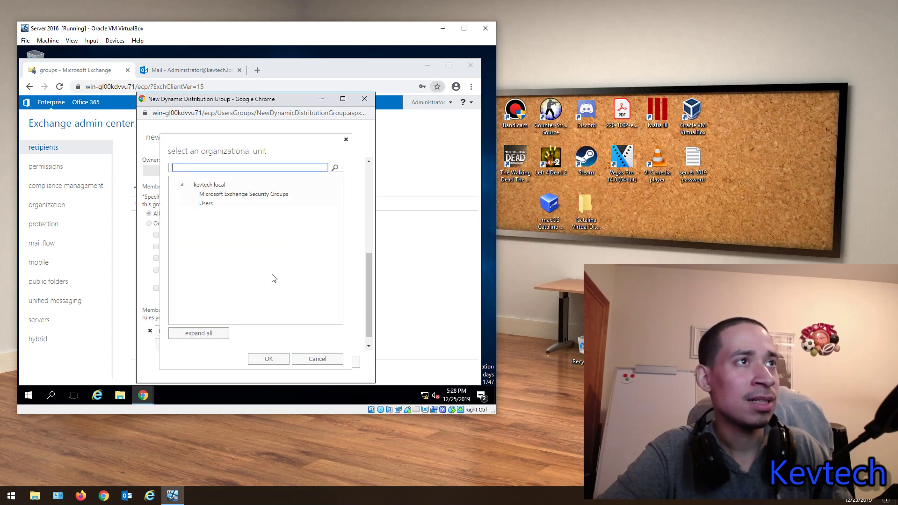
{"action": "left_click", "coordinate": [317, 358]}
{"action": "left_click", "coordinate": [334, 362]}
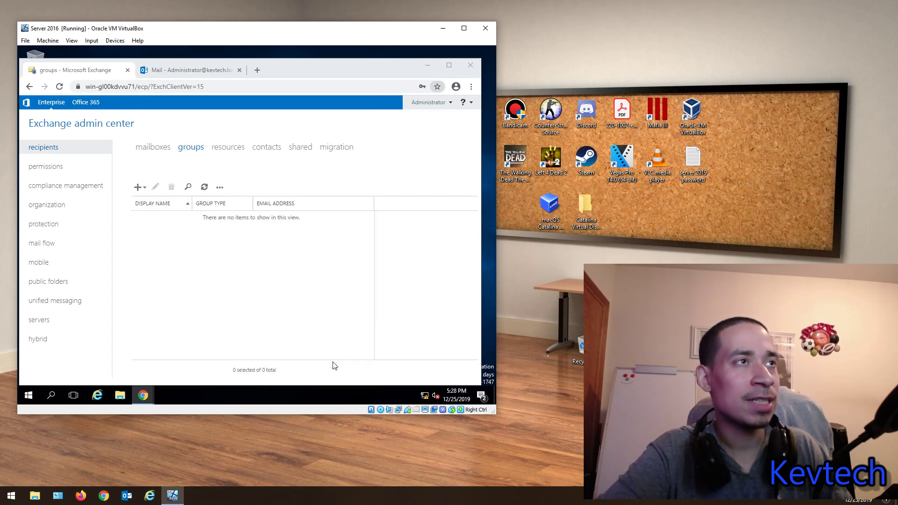
{"action": "left_click", "coordinate": [137, 188]}
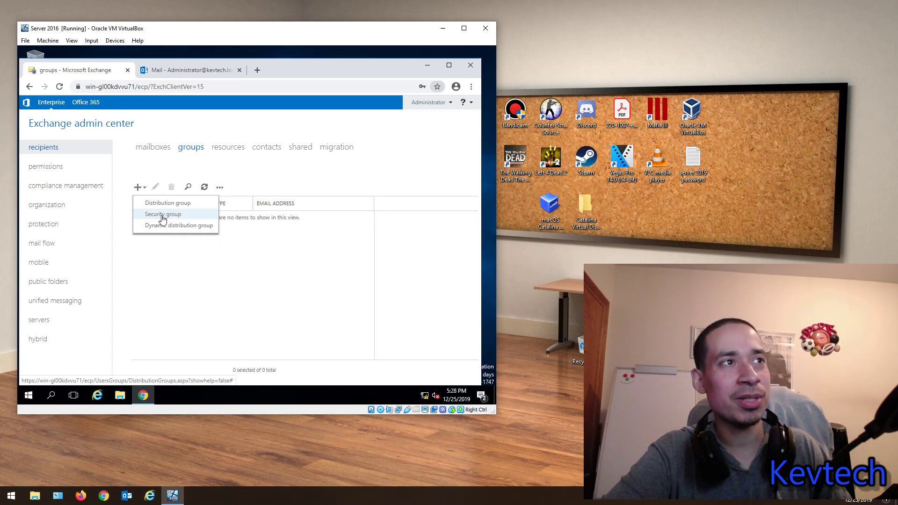
{"action": "left_click", "coordinate": [163, 215]}
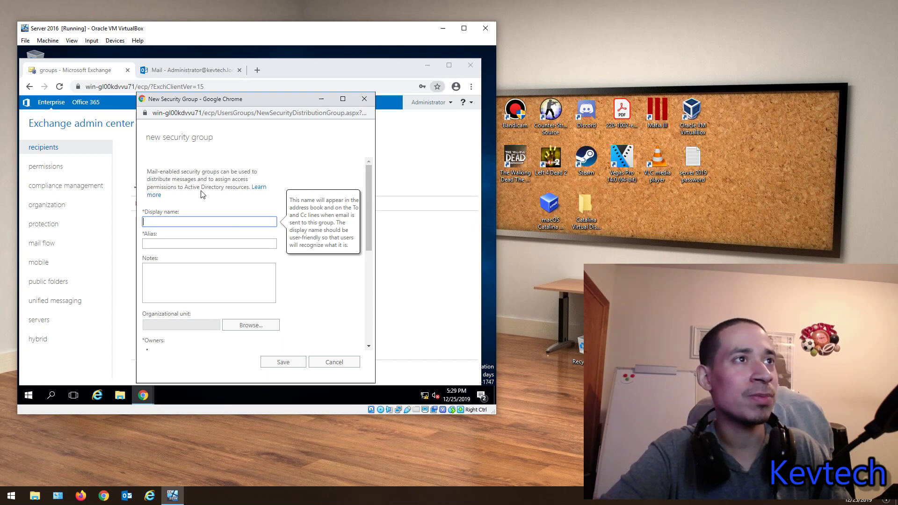
{"action": "scroll", "coordinate": [250, 260], "scroll_direction": "down", "scroll_amount": 5}
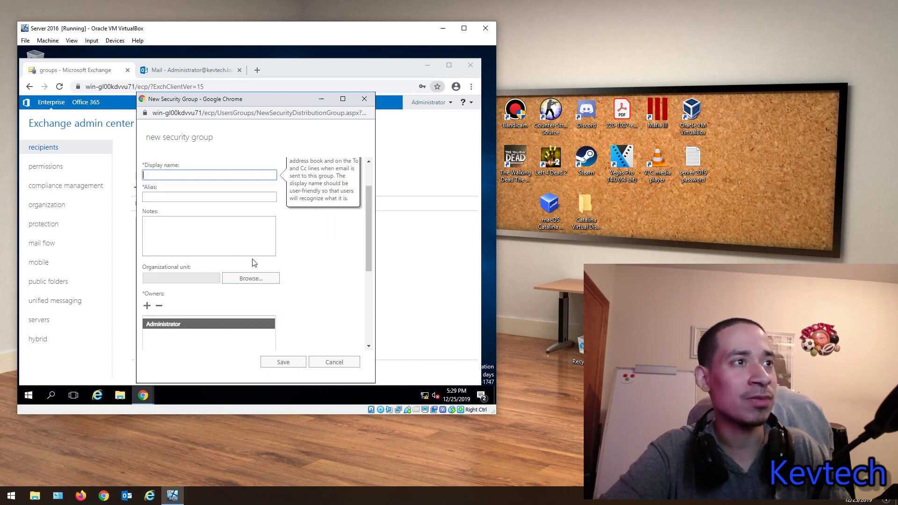
{"action": "scroll", "coordinate": [270, 314], "scroll_direction": "up", "scroll_amount": 5}
{"action": "scroll", "coordinate": [241, 304], "scroll_direction": "down", "scroll_amount": 5}
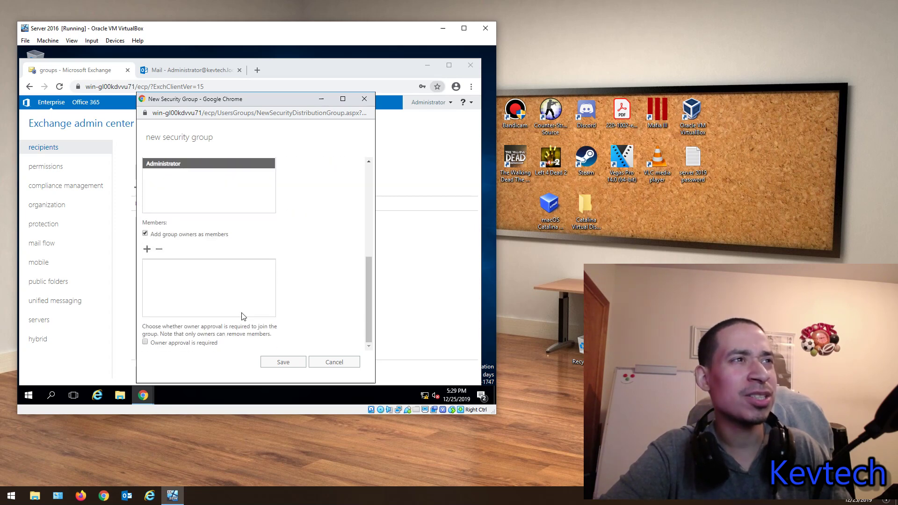
{"action": "left_click", "coordinate": [364, 98]}
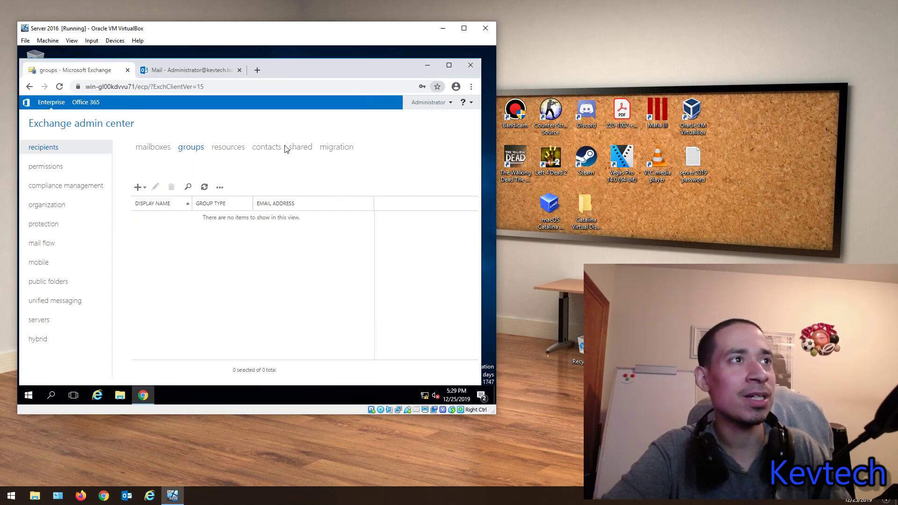
{"action": "left_click", "coordinate": [138, 189]}
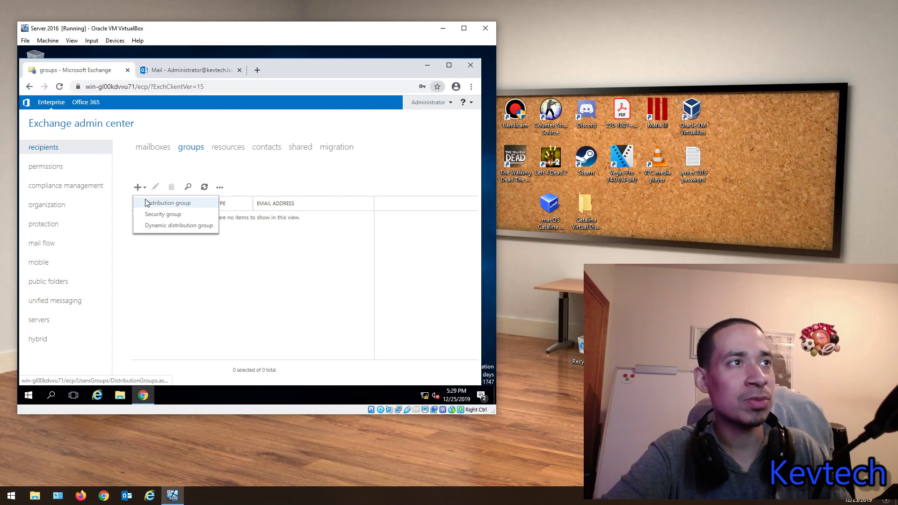
Step: Start a distribution group named 'IT Support', stored in the Microsoft Exchange Security Groups OU
{"action": "left_click", "coordinate": [146, 203]}
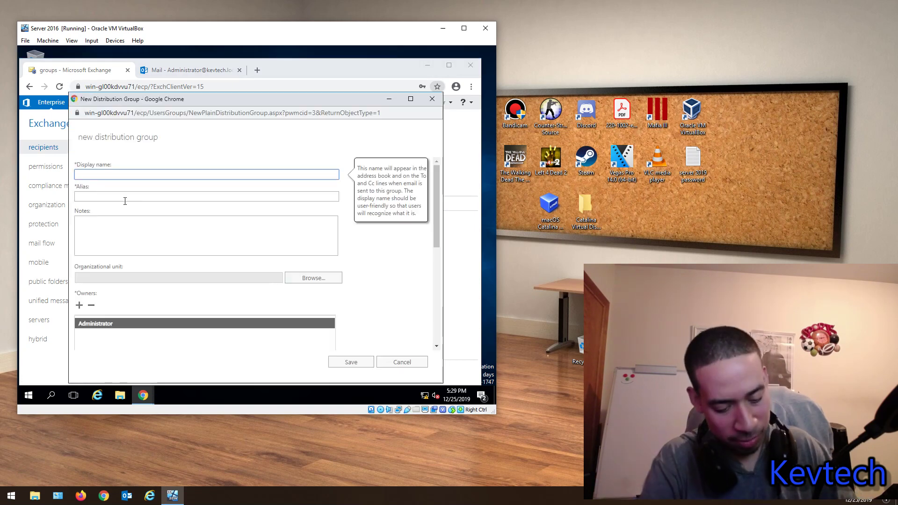
{"action": "type", "text": "IT S"}
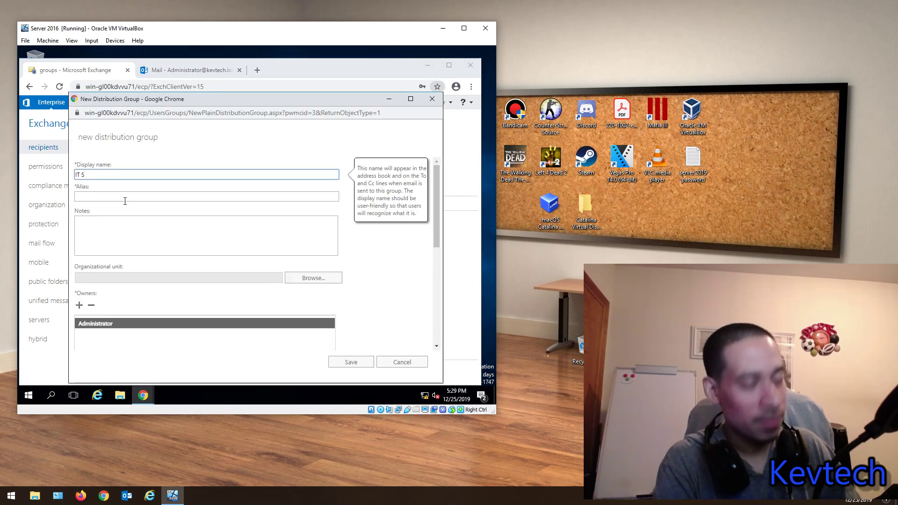
{"action": "type", "text": "upport"}
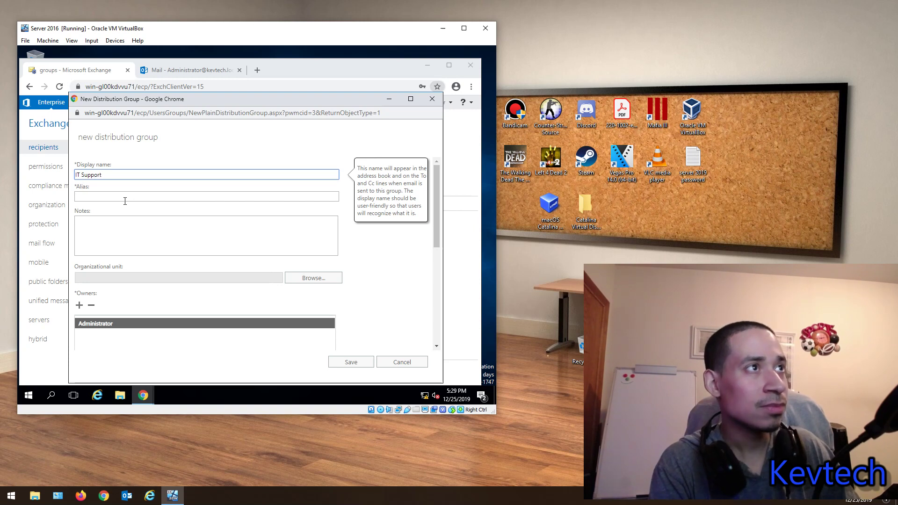
{"action": "left_click", "coordinate": [125, 201]}
{"action": "type", "text": "IT"}
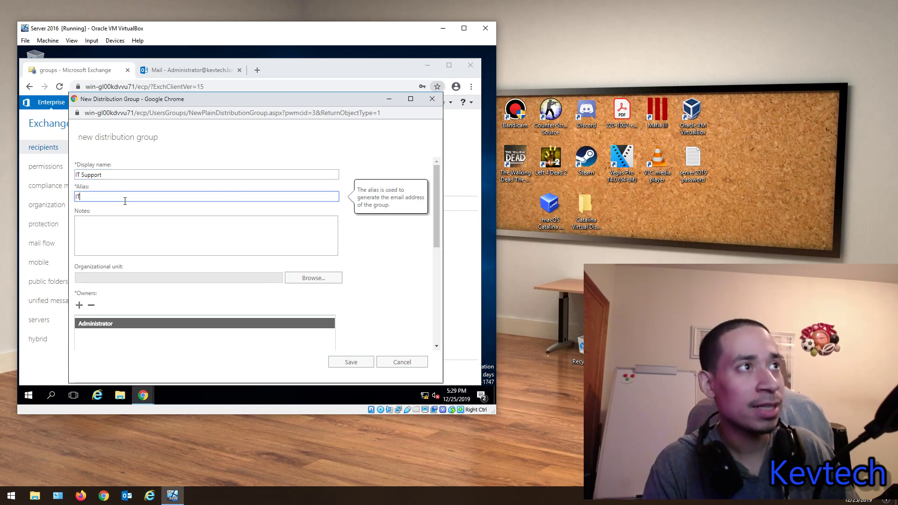
{"action": "type", "text": "Support"}
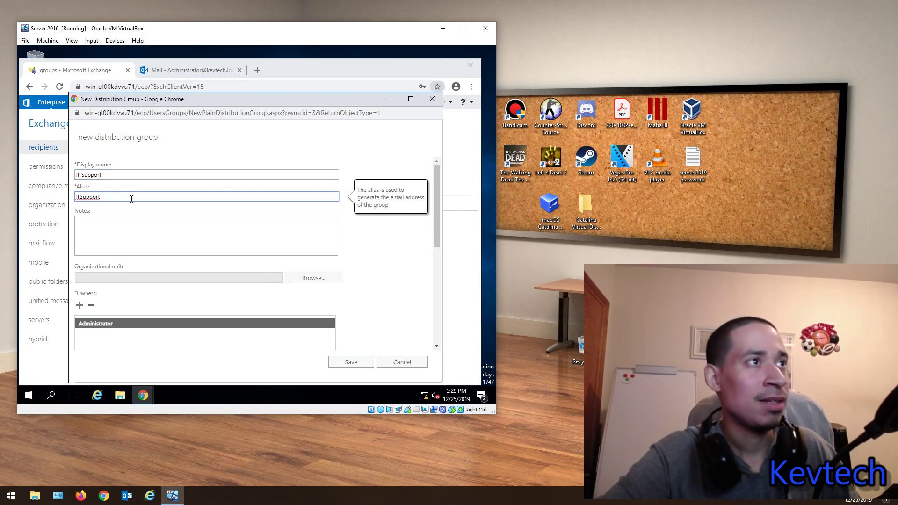
{"action": "scroll", "coordinate": [211, 201], "scroll_direction": "down", "scroll_amount": 3}
{"action": "scroll", "coordinate": [154, 220], "scroll_direction": "up", "scroll_amount": 3}
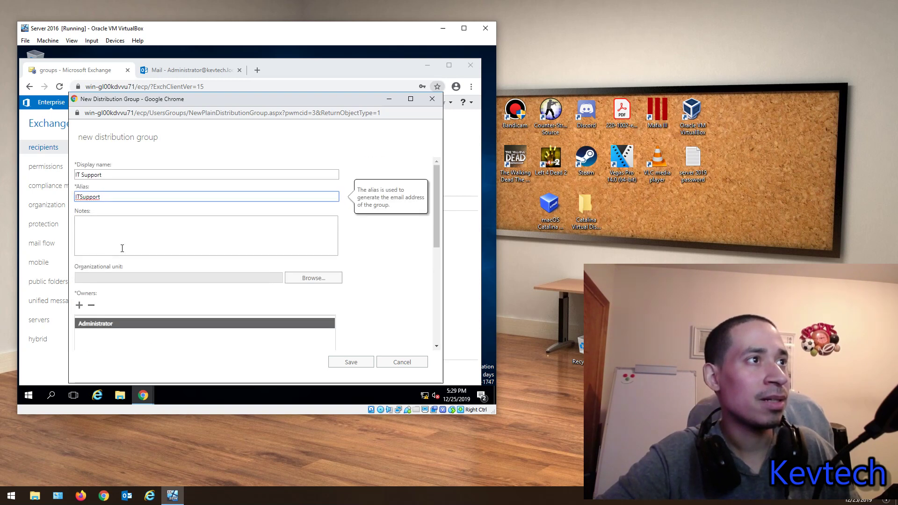
{"action": "left_click", "coordinate": [322, 279]}
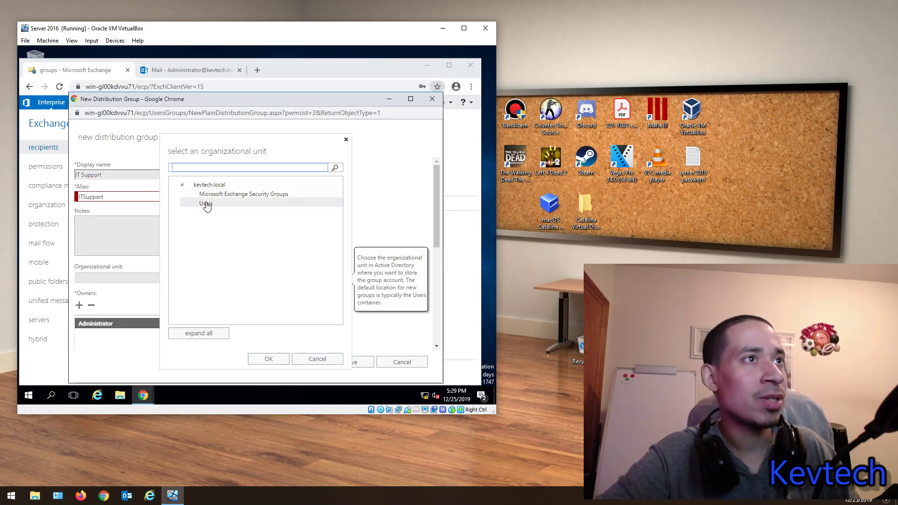
{"action": "left_click", "coordinate": [206, 204]}
{"action": "left_click", "coordinate": [217, 194]}
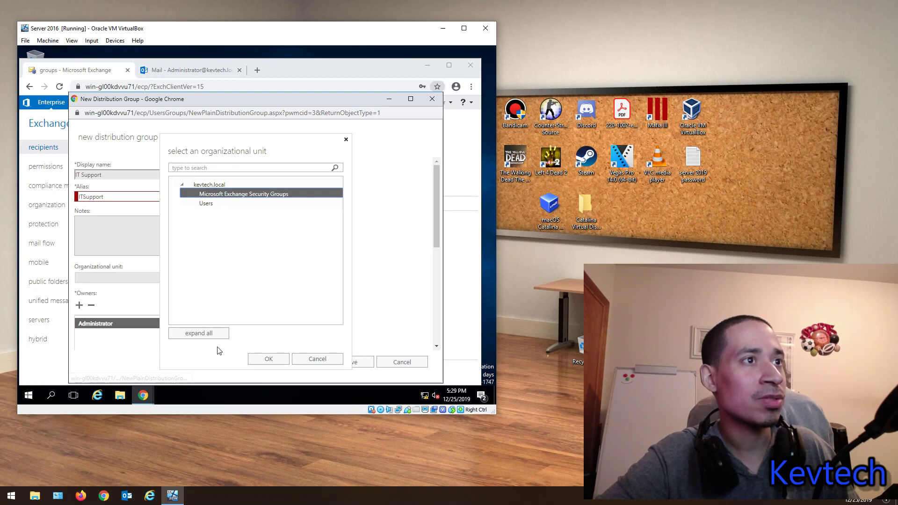
{"action": "left_click", "coordinate": [263, 359]}
{"action": "scroll", "coordinate": [178, 266], "scroll_direction": "down", "scroll_amount": 1}
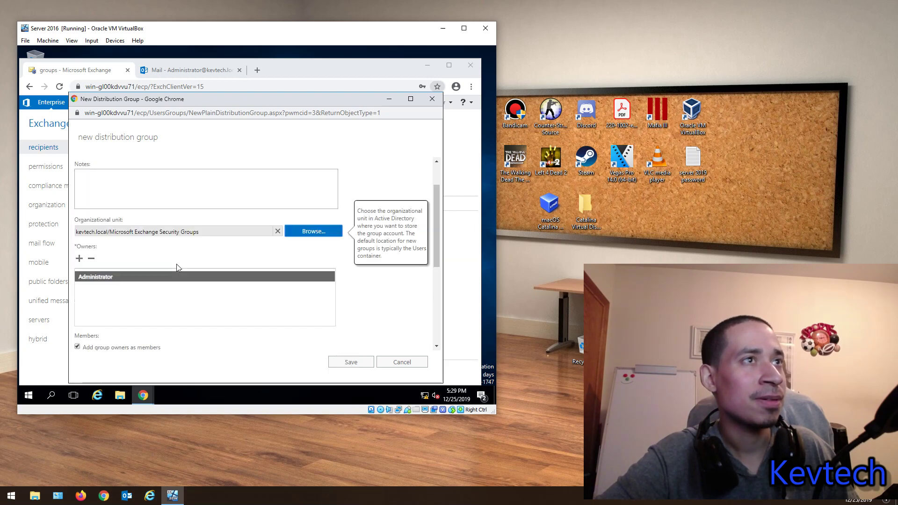
{"action": "scroll", "coordinate": [177, 268], "scroll_direction": "up", "scroll_amount": 1}
Step: Fix the alias by deleting the space and 'Support' so it reads 'IT'
{"action": "left_click", "coordinate": [84, 197]}
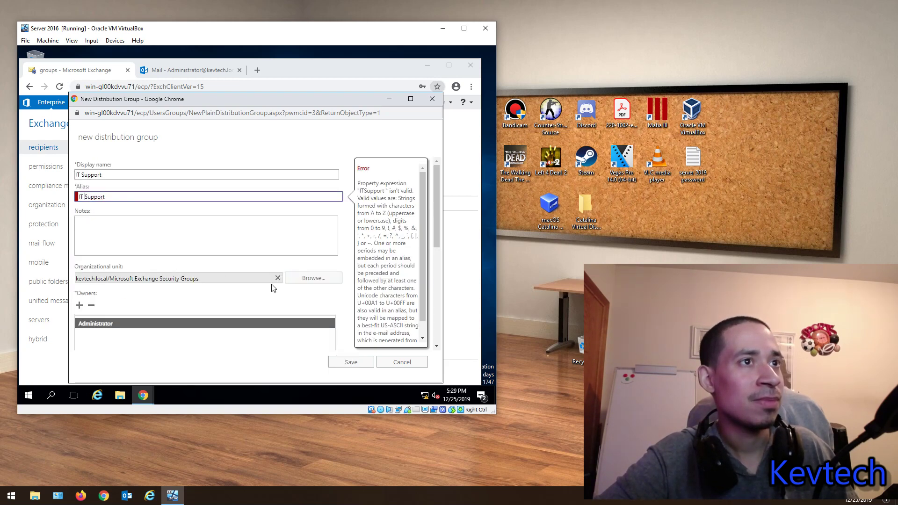
{"action": "left_click", "coordinate": [135, 173]}
{"action": "left_click", "coordinate": [132, 230]}
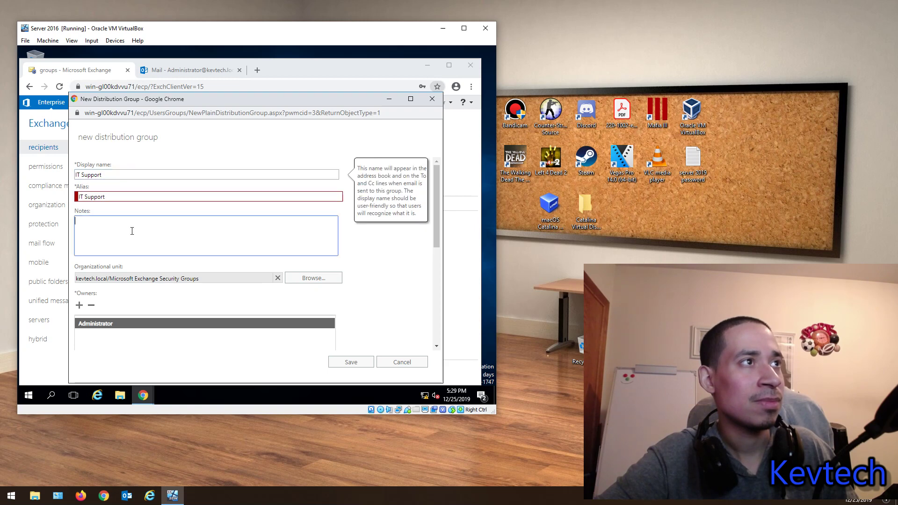
{"action": "left_click", "coordinate": [82, 196]}
{"action": "key", "text": "Delete"}
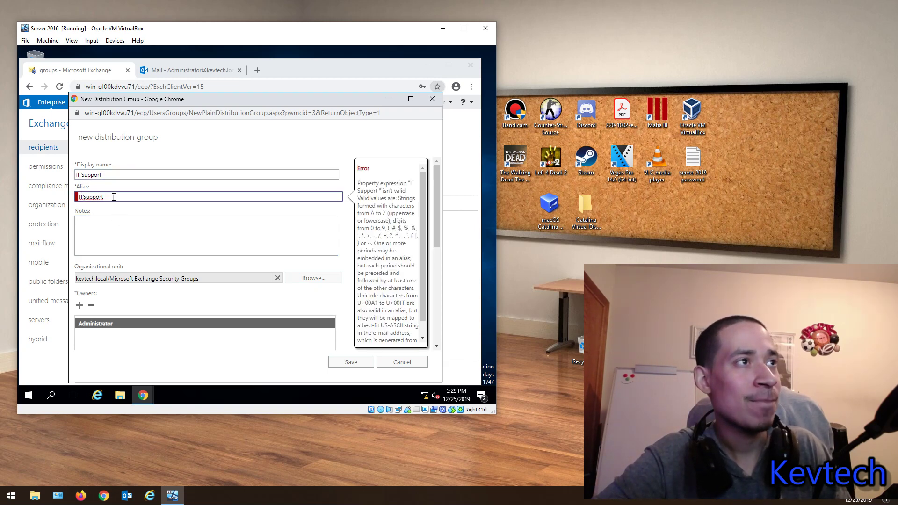
{"action": "left_click", "coordinate": [105, 224]}
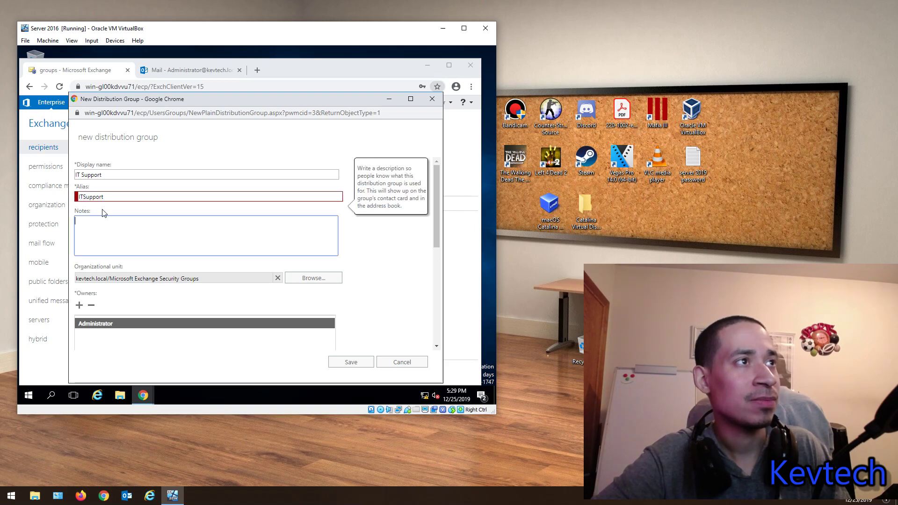
{"action": "left_click", "coordinate": [112, 196]}
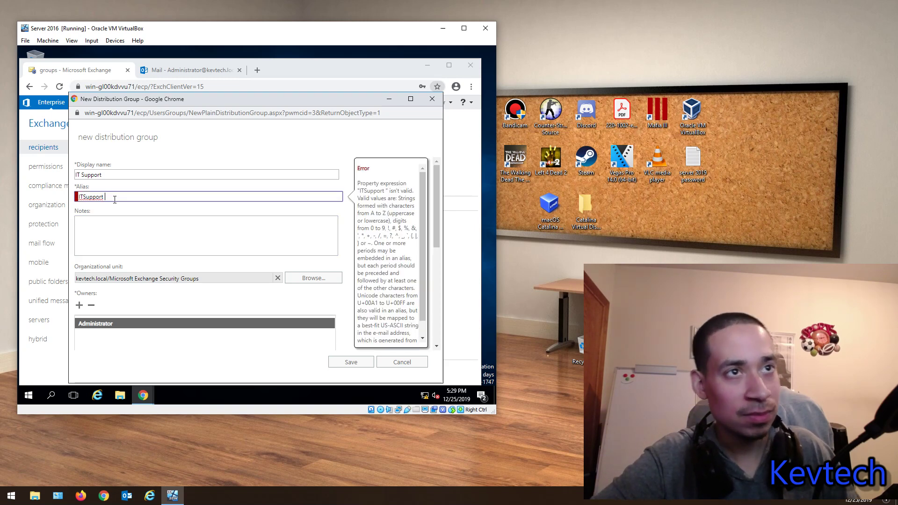
{"action": "left_click_drag", "start_coordinate": [107, 197], "coordinate": [88, 196]}
{"action": "key", "text": "BackSpace"}
{"action": "key", "text": "BackSpace"}
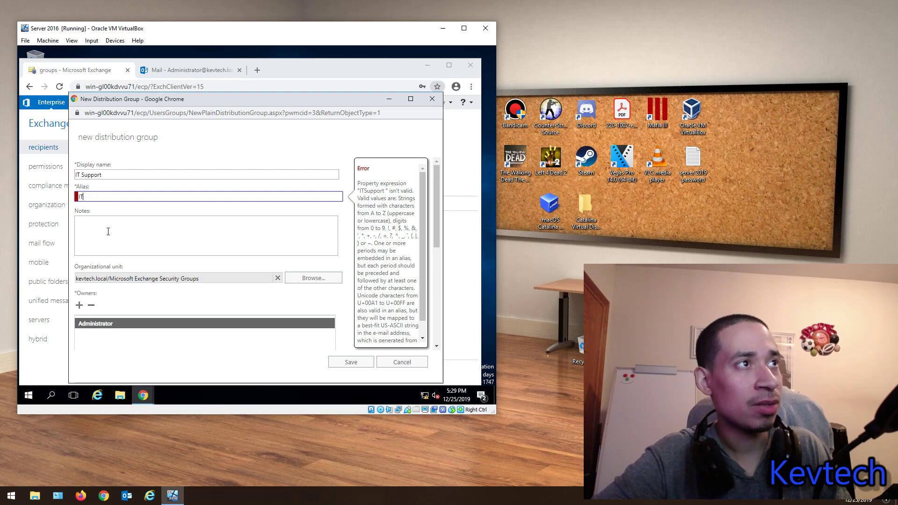
{"action": "left_click", "coordinate": [110, 241]}
Step: Add the user as a member of the group, leaving owners unchanged
{"action": "scroll", "coordinate": [282, 241], "scroll_direction": "down", "scroll_amount": 2}
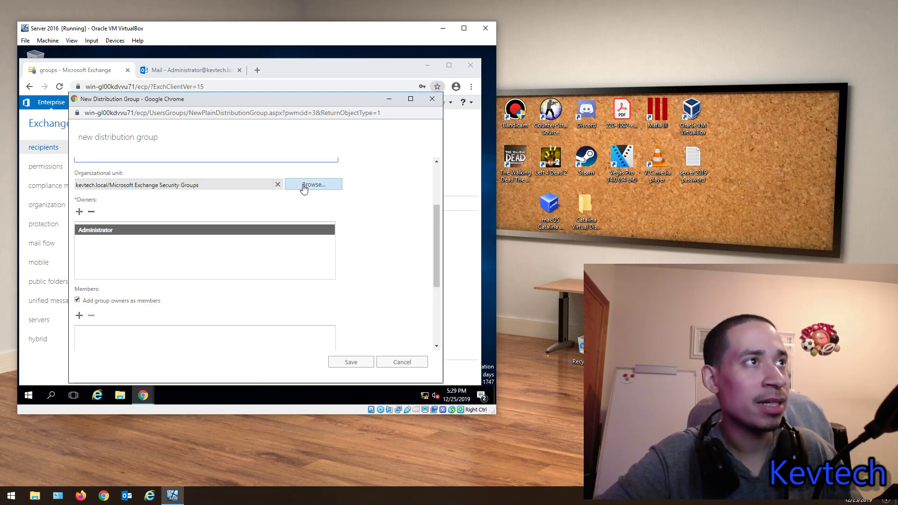
{"action": "scroll", "coordinate": [214, 220], "scroll_direction": "down", "scroll_amount": 1}
{"action": "scroll", "coordinate": [115, 224], "scroll_direction": "up", "scroll_amount": 1}
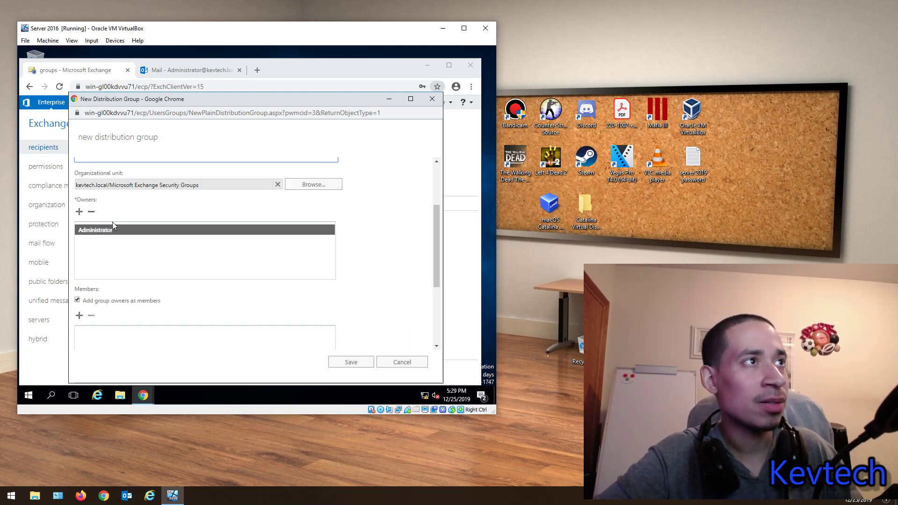
{"action": "left_click", "coordinate": [79, 211]}
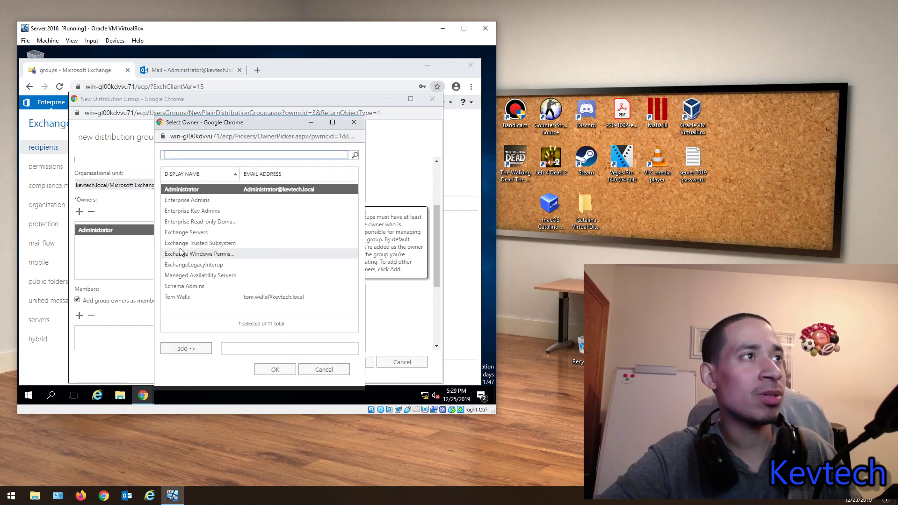
{"action": "left_click", "coordinate": [357, 123]}
{"action": "scroll", "coordinate": [126, 249], "scroll_direction": "down", "scroll_amount": 2}
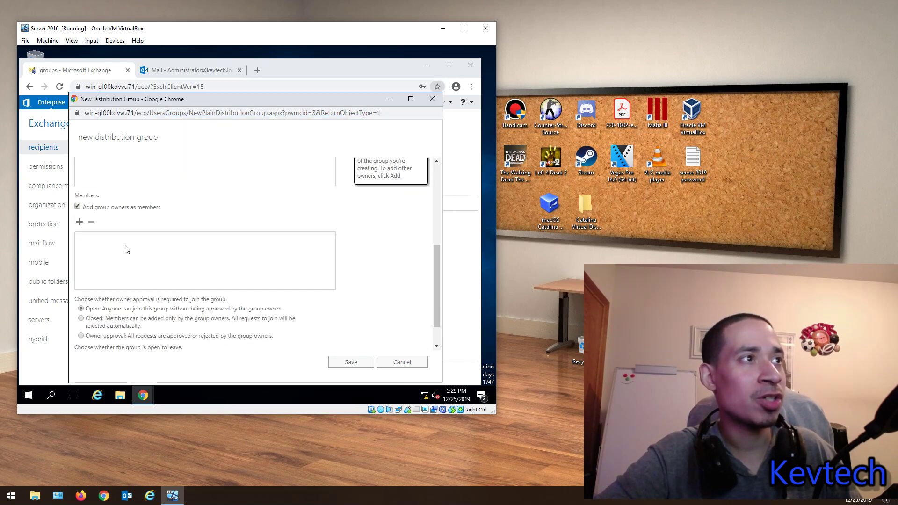
{"action": "left_click", "coordinate": [79, 222]}
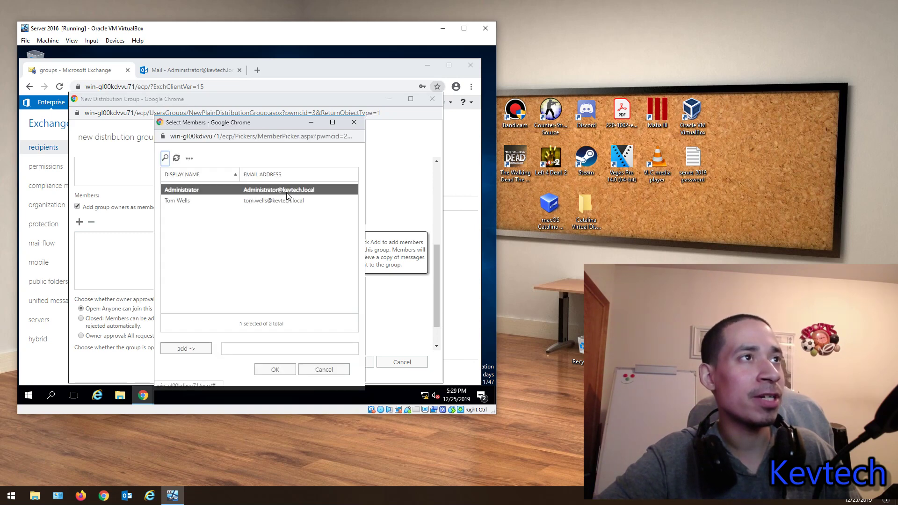
{"action": "left_click", "coordinate": [174, 204]}
{"action": "left_click", "coordinate": [186, 348]}
{"action": "left_click", "coordinate": [275, 369]}
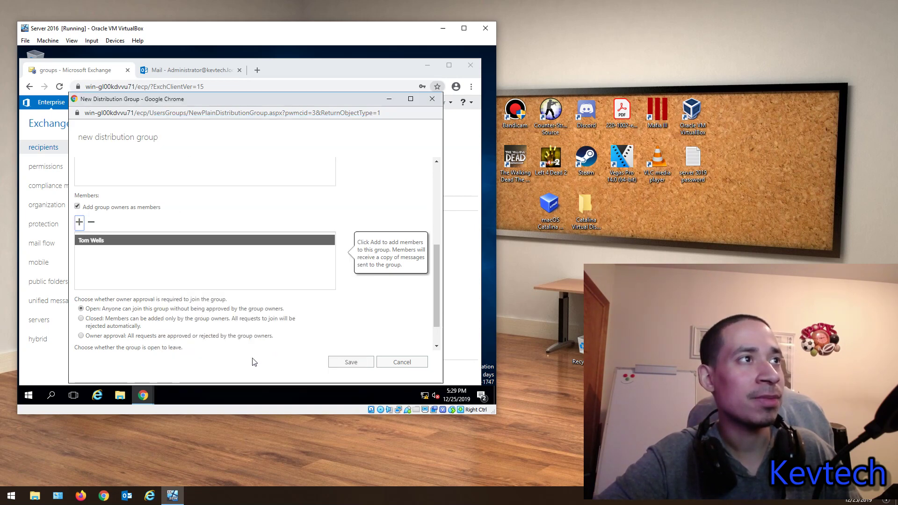
Step: Set group joining to Closed so only owners add members, and save the group
{"action": "scroll", "coordinate": [138, 272], "scroll_direction": "down", "scroll_amount": 1}
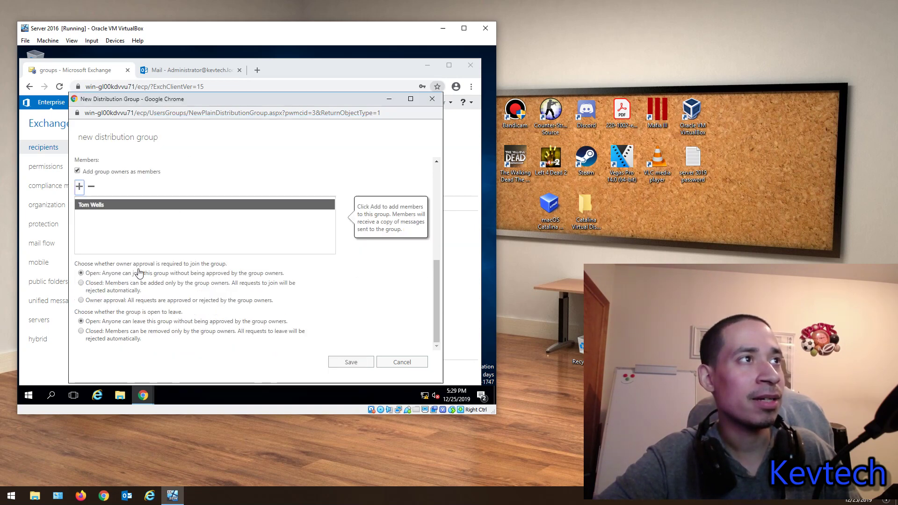
{"action": "left_click", "coordinate": [101, 286]}
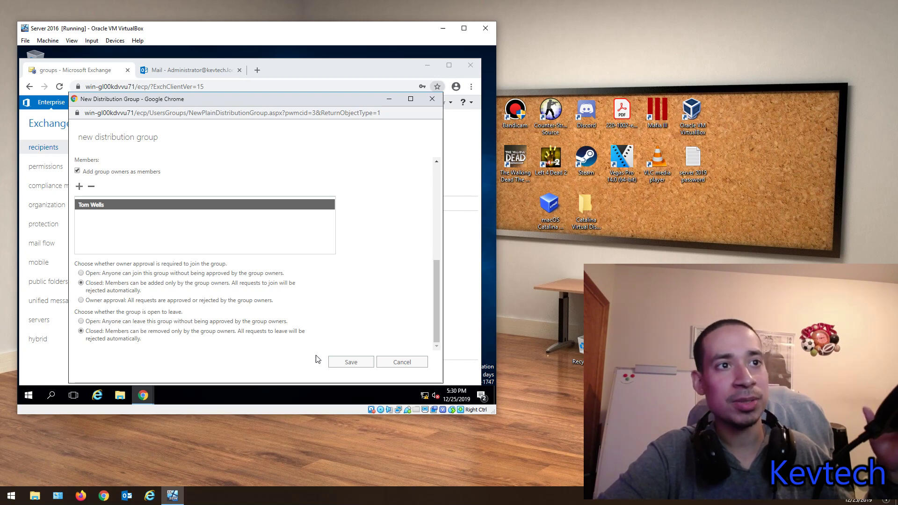
{"action": "left_click", "coordinate": [343, 366]}
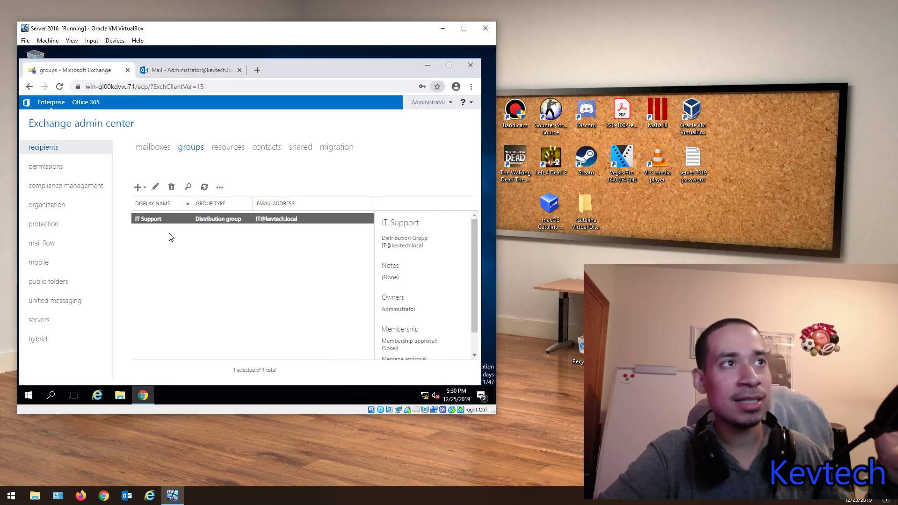
Step: Open IT Support's properties, hide it from address lists, and review ownership, membership and approval pages
{"action": "double_click", "coordinate": [178, 220]}
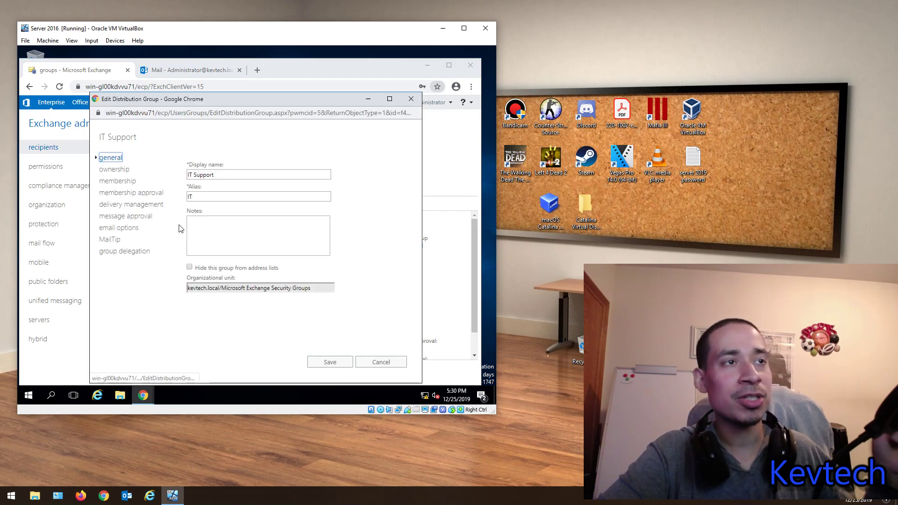
{"action": "mouse_move", "coordinate": [217, 273]}
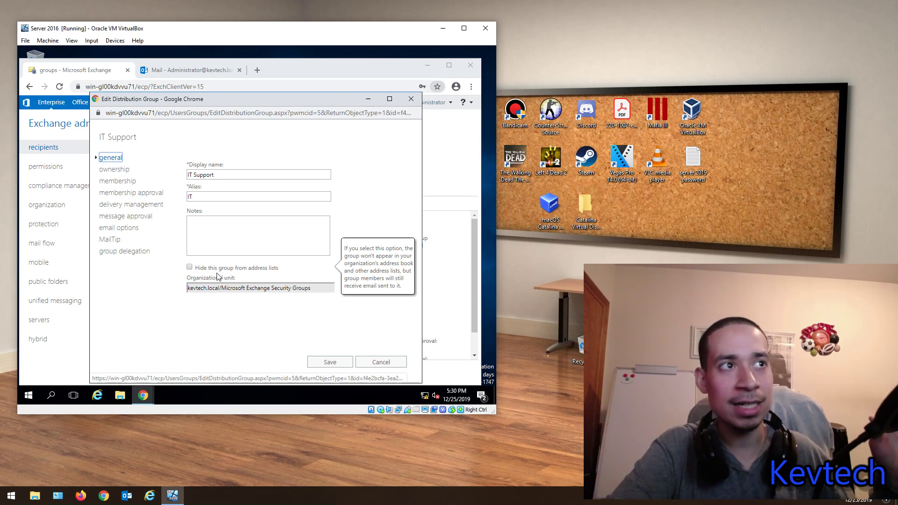
{"action": "left_click", "coordinate": [213, 271]}
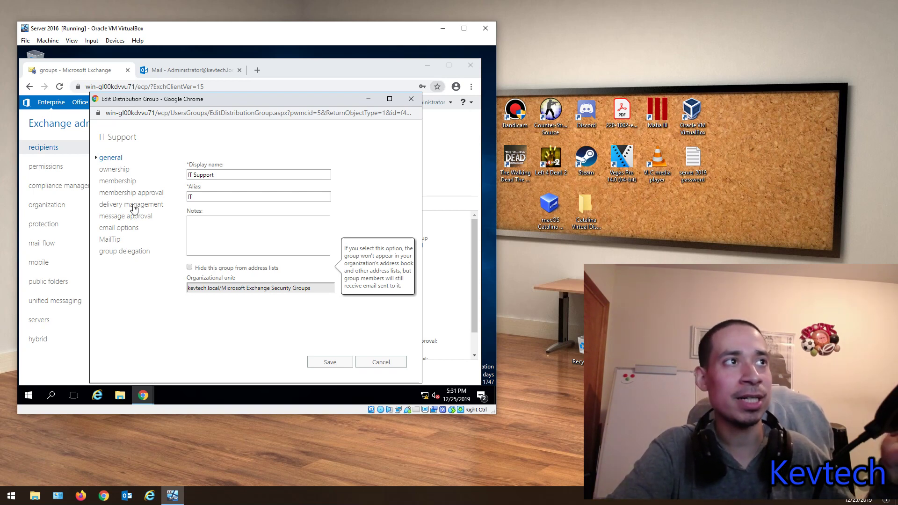
{"action": "left_click", "coordinate": [115, 170]}
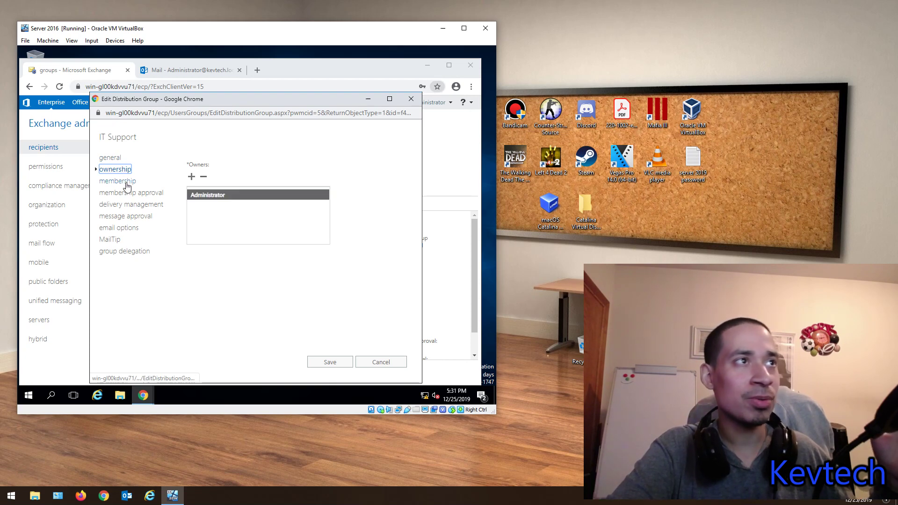
{"action": "left_click", "coordinate": [127, 183]}
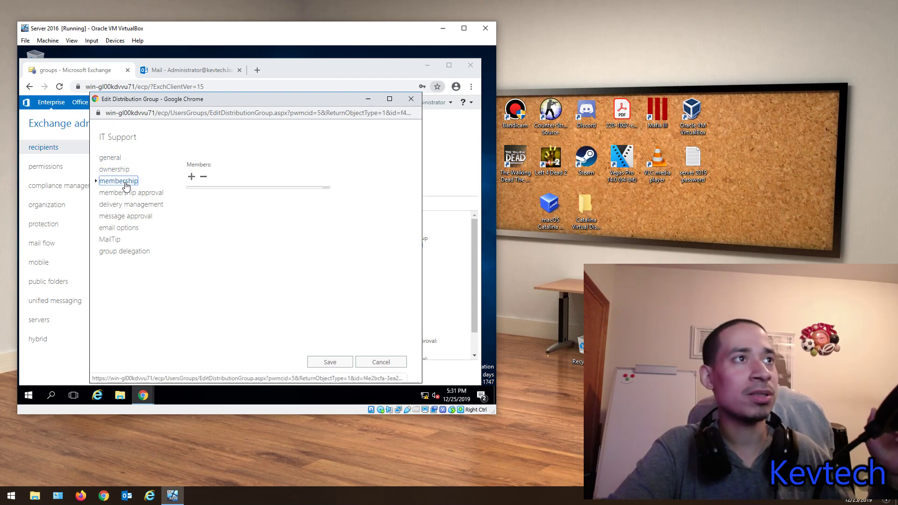
{"action": "left_click", "coordinate": [141, 193]}
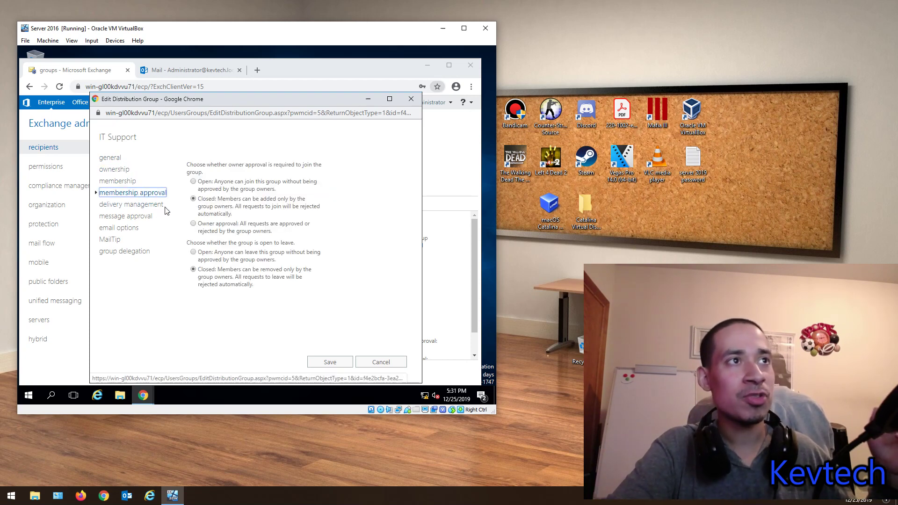
{"action": "left_click", "coordinate": [140, 204]}
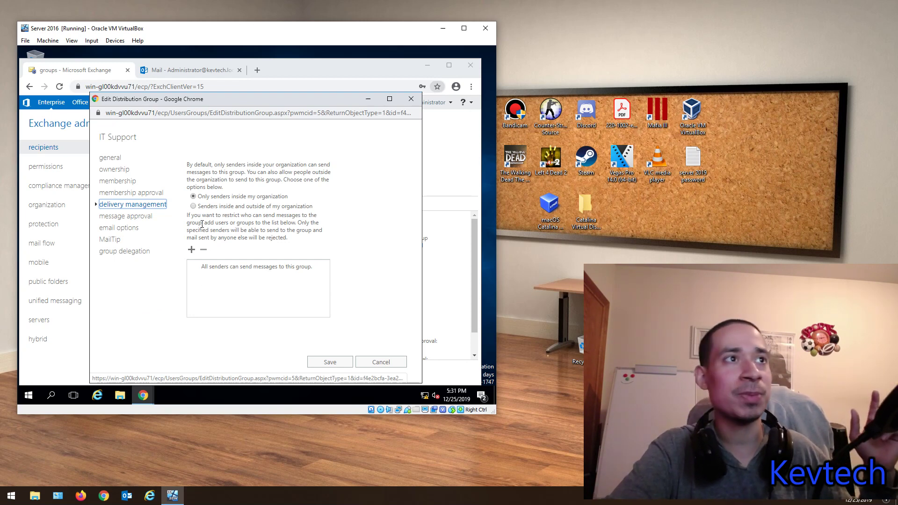
Step: Accept mail from senders inside and outside the organization, then review message approval and email options
{"action": "left_click", "coordinate": [193, 206]}
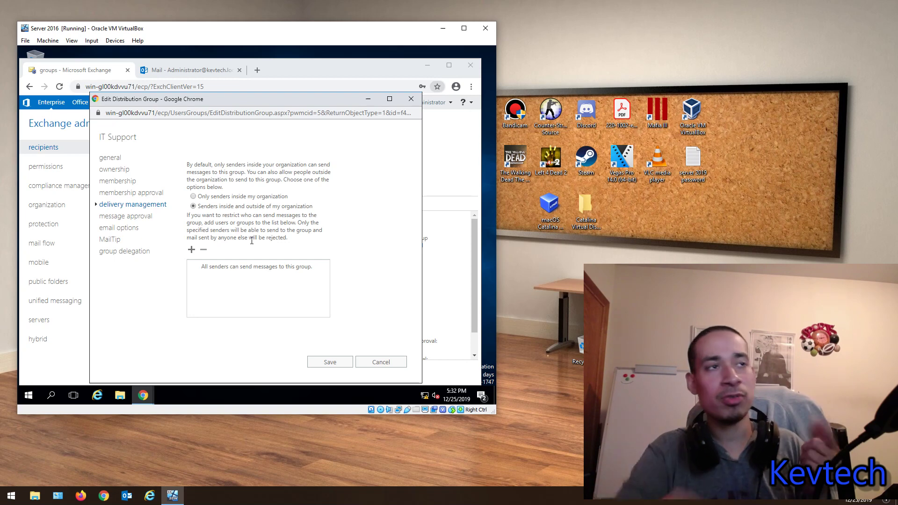
{"action": "left_click", "coordinate": [133, 217]}
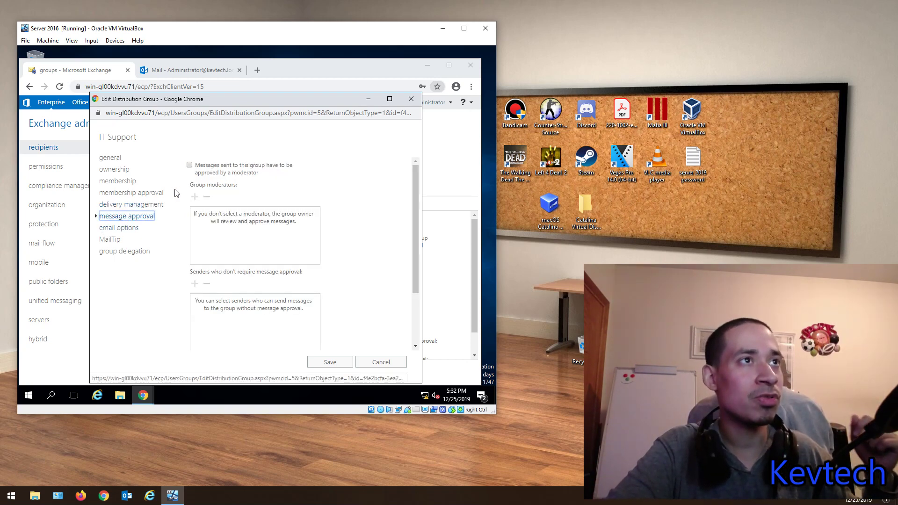
{"action": "mouse_move", "coordinate": [244, 172]}
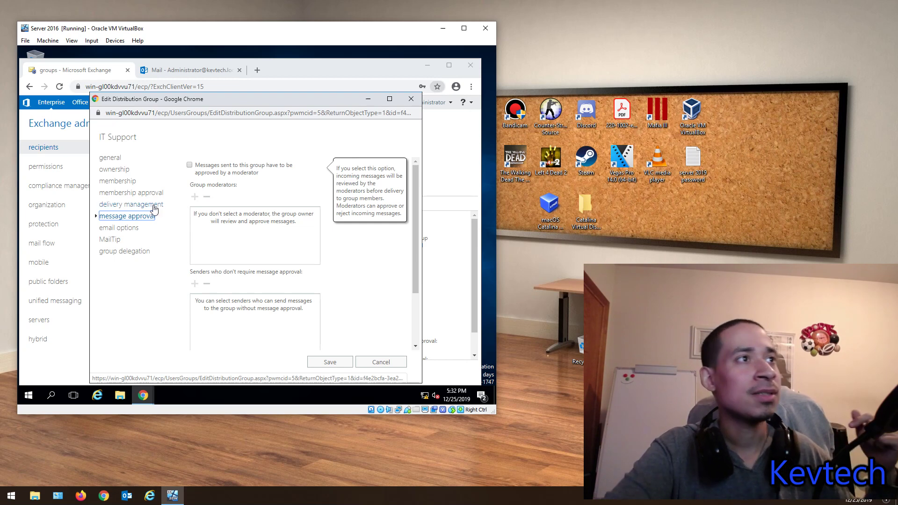
{"action": "left_click", "coordinate": [127, 228]}
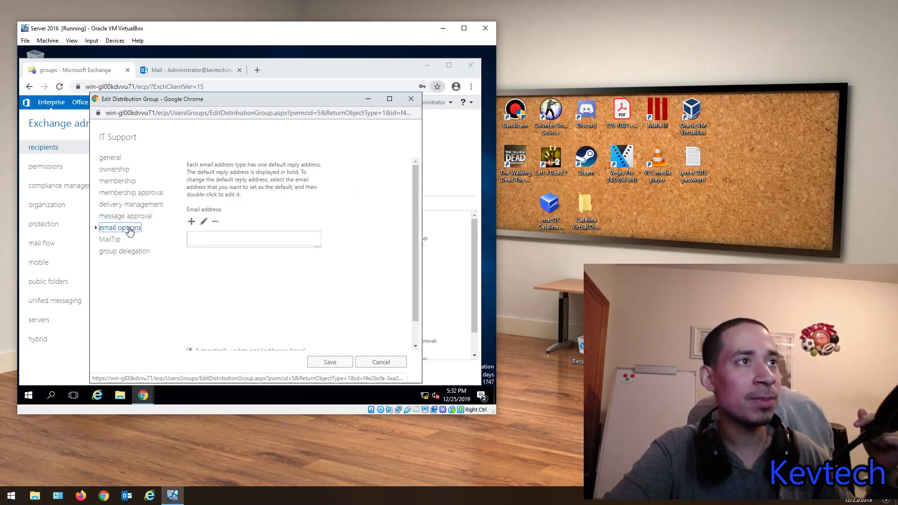
Step: Abandon adding an email address and close the IT Support window without saving
{"action": "left_click", "coordinate": [191, 222]}
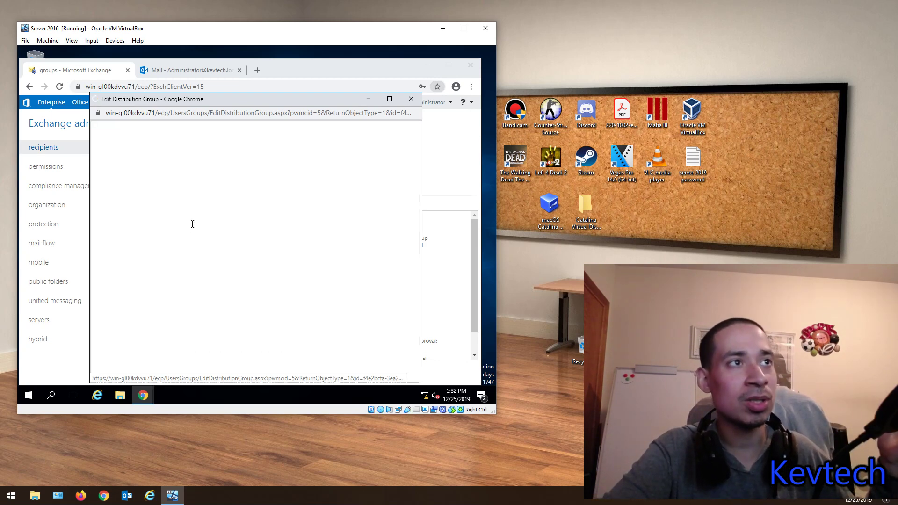
{"action": "left_click", "coordinate": [122, 228]}
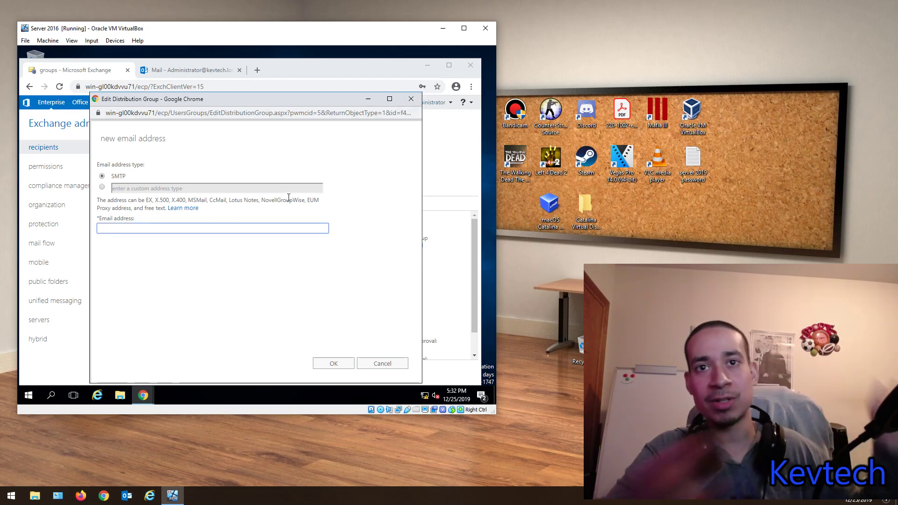
{"action": "left_click", "coordinate": [411, 98]}
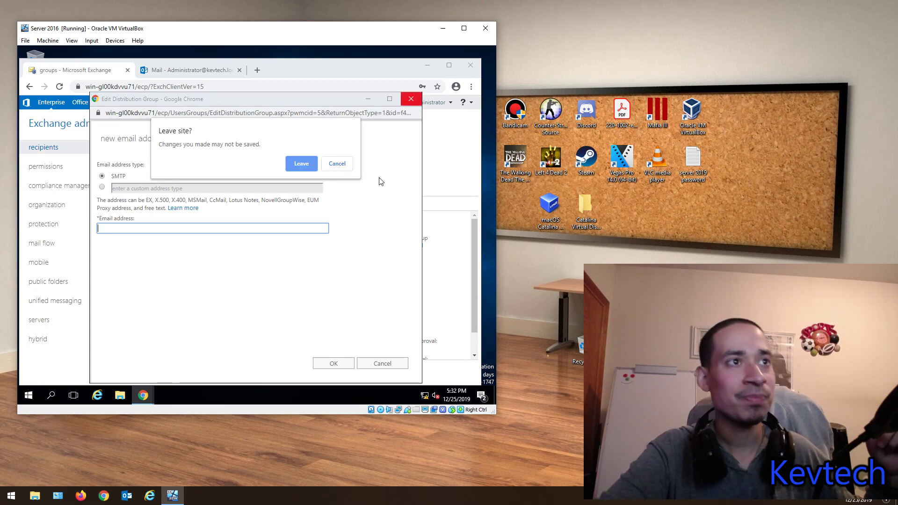
{"action": "left_click", "coordinate": [308, 163]}
{"action": "double_click", "coordinate": [155, 219]}
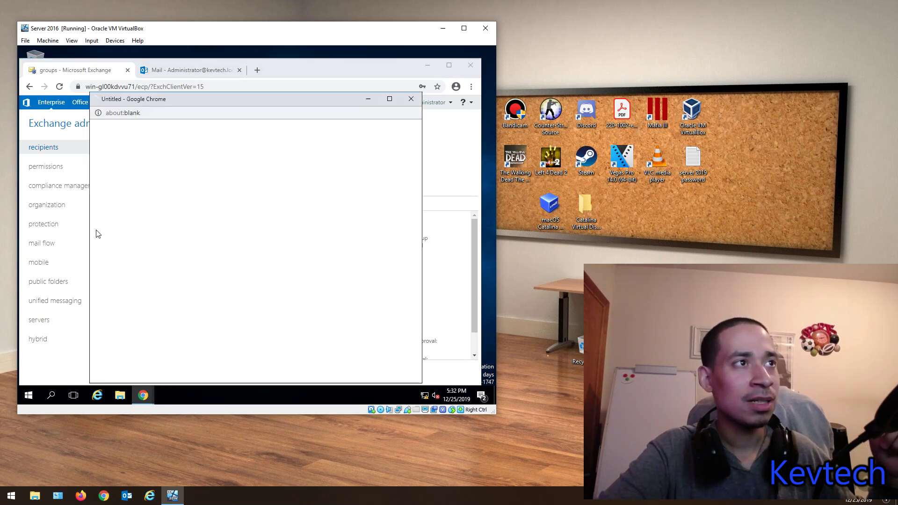
{"action": "left_click", "coordinate": [118, 226]}
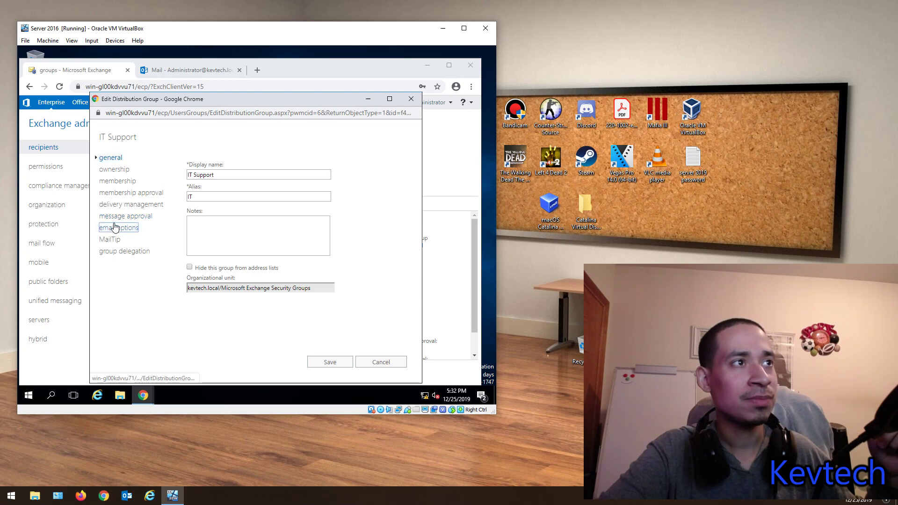
{"action": "scroll", "coordinate": [204, 298], "scroll_direction": "down", "scroll_amount": 1}
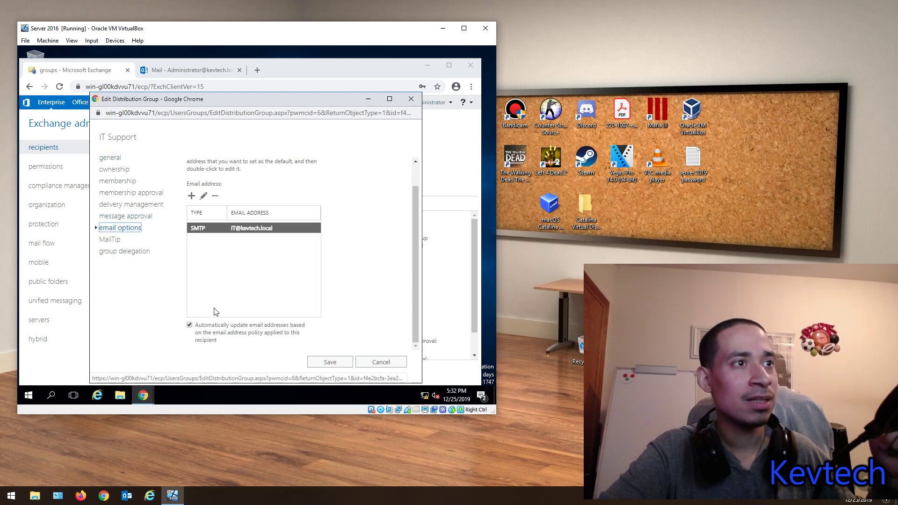
{"action": "left_click", "coordinate": [190, 324]}
{"action": "scroll", "coordinate": [192, 299], "scroll_direction": "up", "scroll_amount": 1}
{"action": "left_click", "coordinate": [191, 221]}
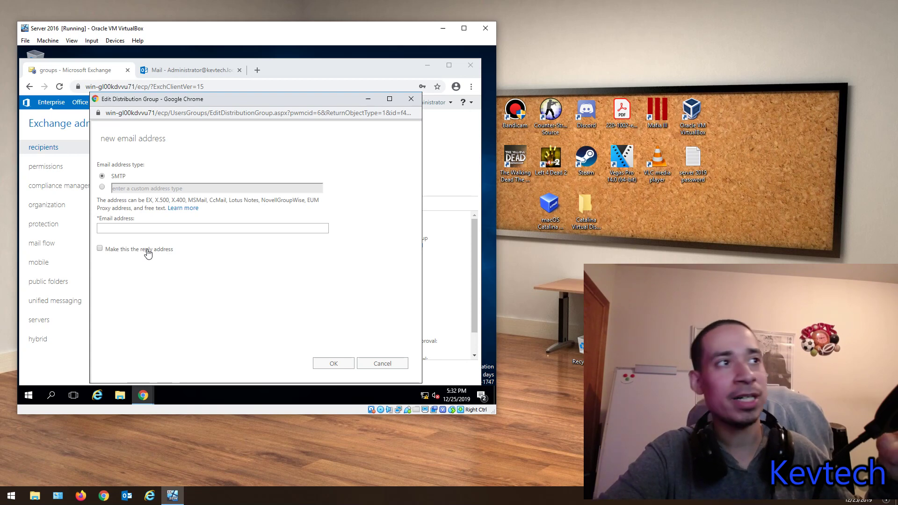
{"action": "left_click", "coordinate": [377, 364]}
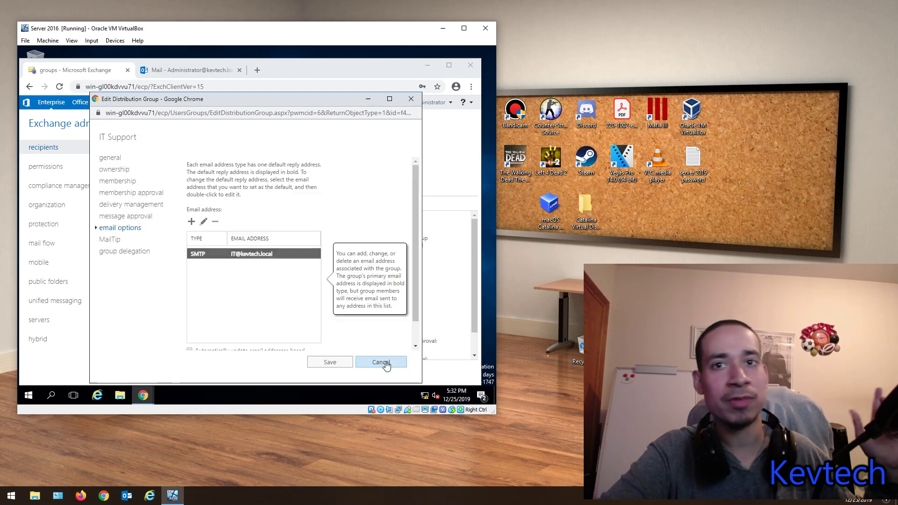
{"action": "left_click", "coordinate": [112, 240]}
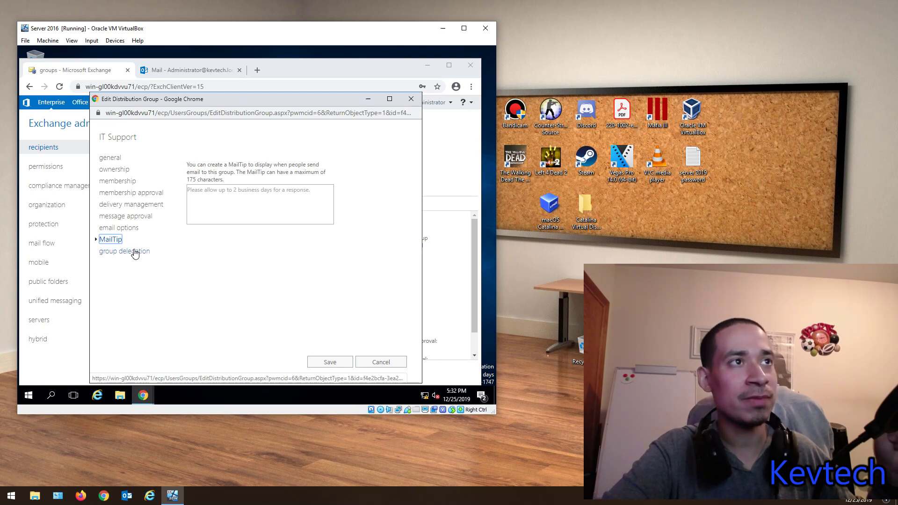
Step: Review IT Support's empty Send As and Send on Behalf delegation lists, then close the window
{"action": "left_click", "coordinate": [136, 252]}
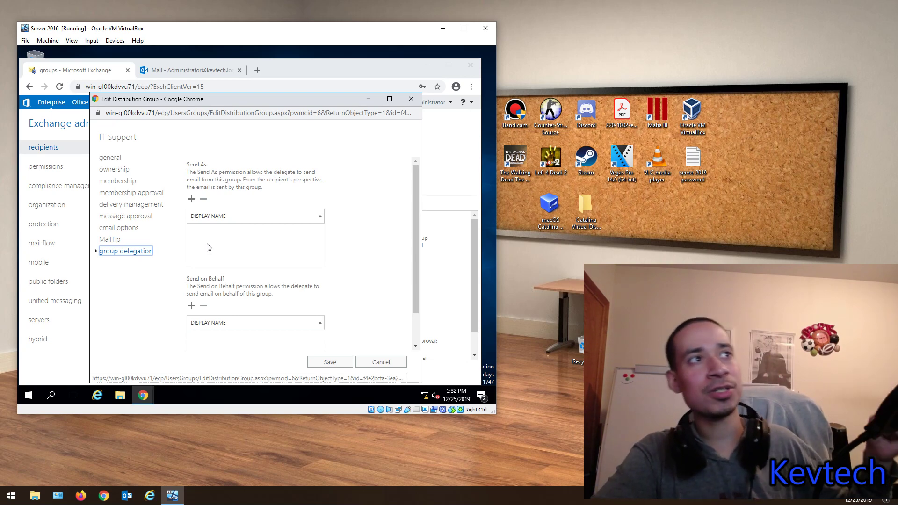
{"action": "scroll", "coordinate": [215, 260], "scroll_direction": "down", "scroll_amount": 1}
{"action": "scroll", "coordinate": [217, 260], "scroll_direction": "up", "scroll_amount": 1}
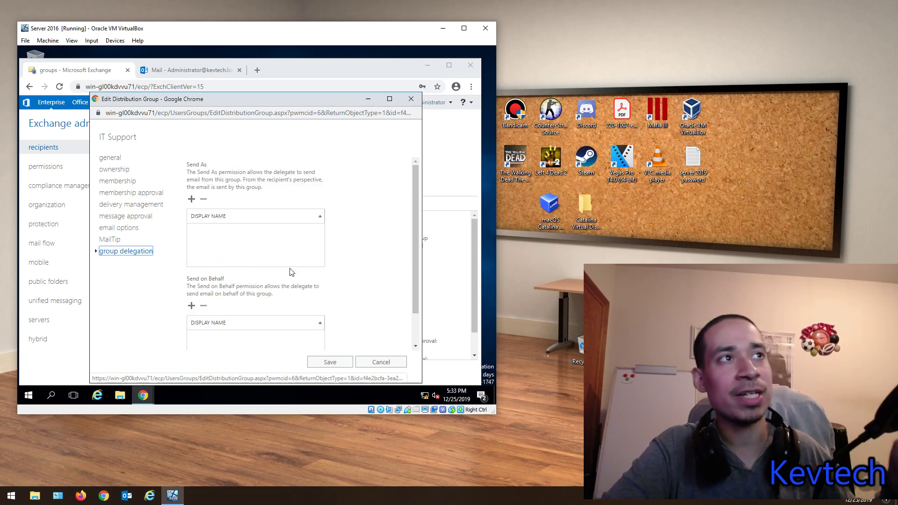
{"action": "scroll", "coordinate": [310, 286], "scroll_direction": "down", "scroll_amount": 1}
{"action": "scroll", "coordinate": [283, 295], "scroll_direction": "up", "scroll_amount": 1}
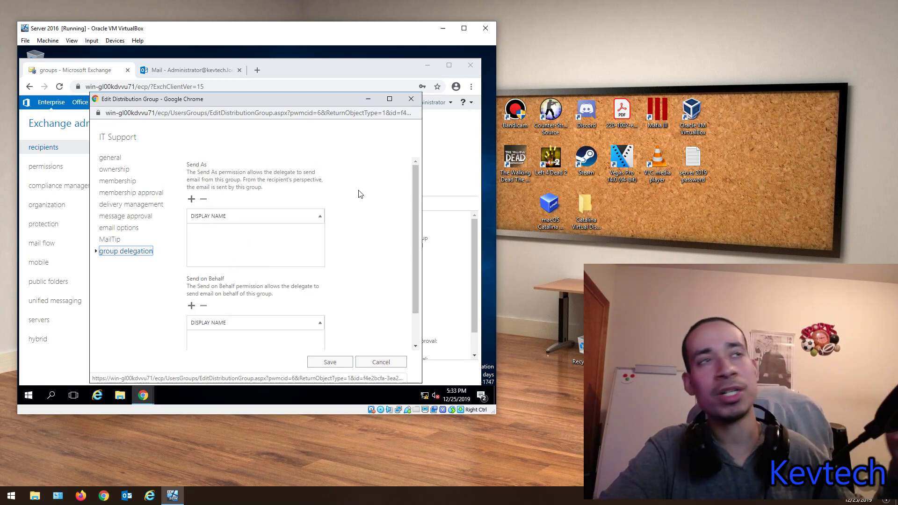
{"action": "scroll", "coordinate": [222, 262], "scroll_direction": "down", "scroll_amount": 1}
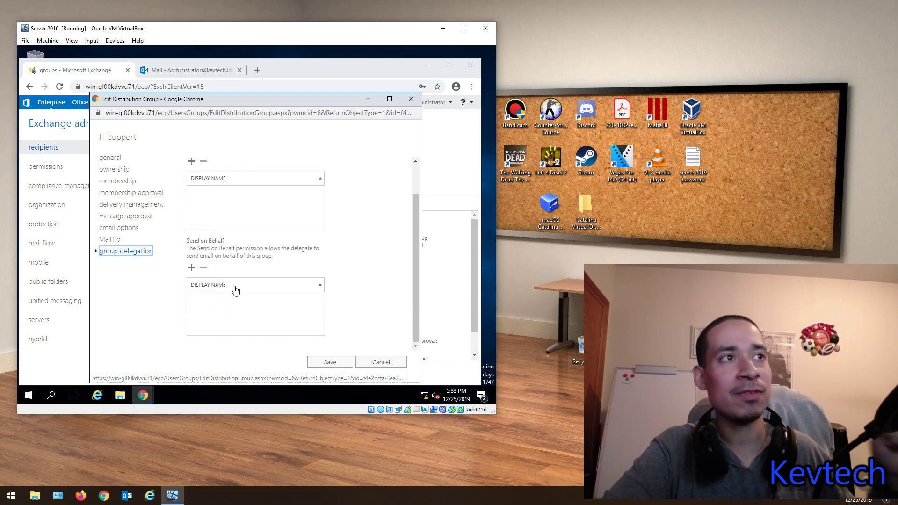
{"action": "scroll", "coordinate": [250, 310], "scroll_direction": "up", "scroll_amount": 1}
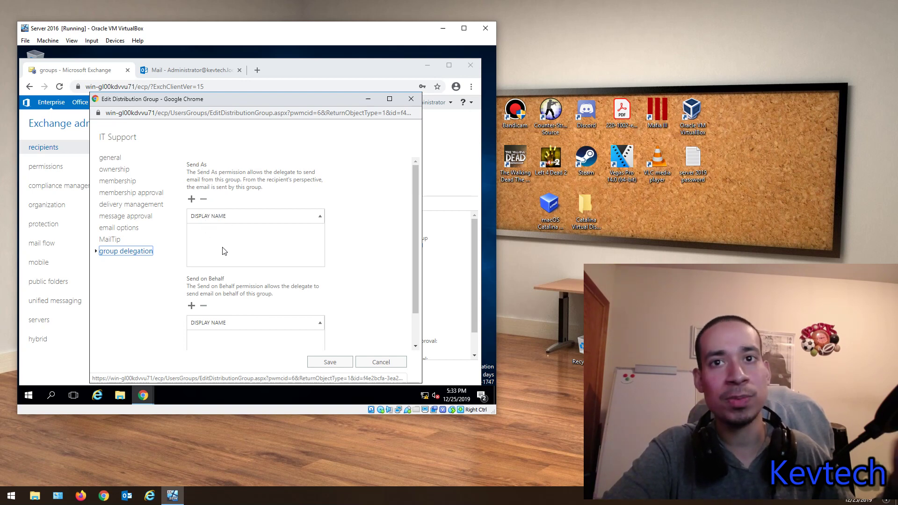
{"action": "left_click", "coordinate": [411, 99]}
Step: Leave the group window unsaved and start a new Room mailbox from the resources list
{"action": "left_click", "coordinate": [300, 161]}
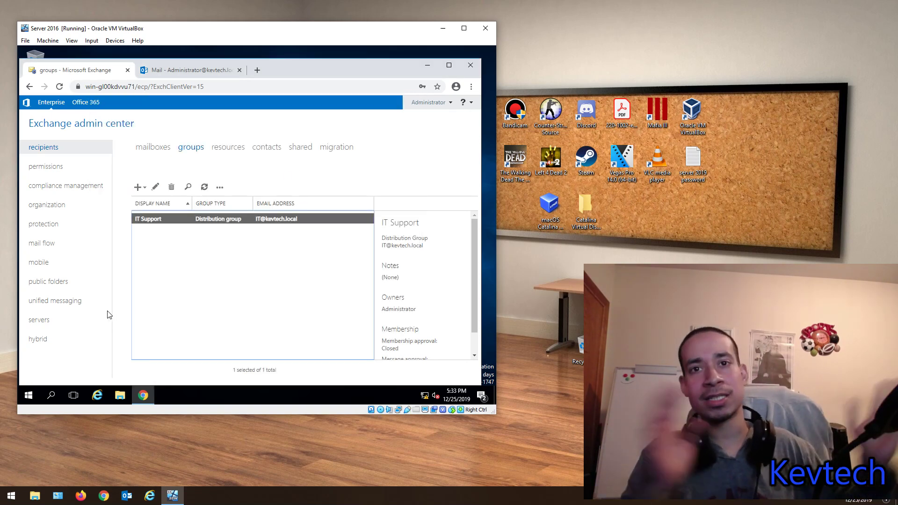
{"action": "left_click", "coordinate": [238, 148]}
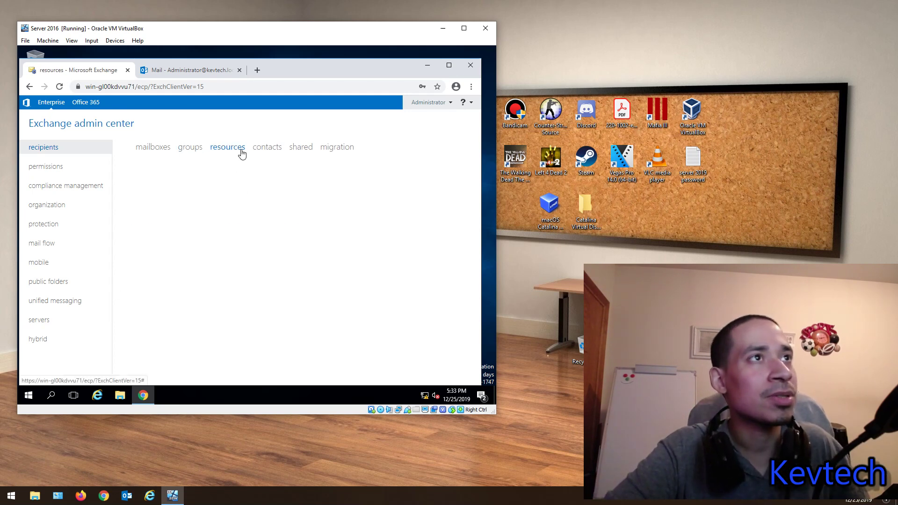
{"action": "left_click", "coordinate": [138, 183]}
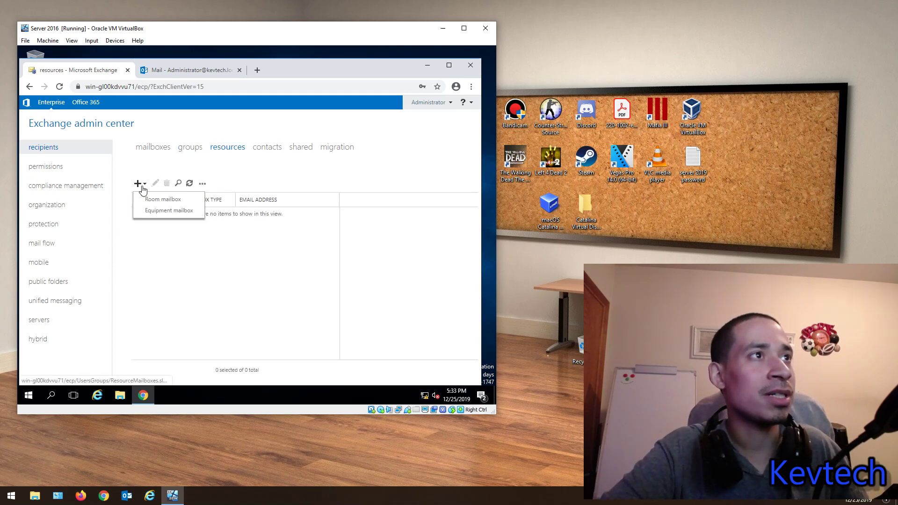
{"action": "left_click", "coordinate": [150, 200]}
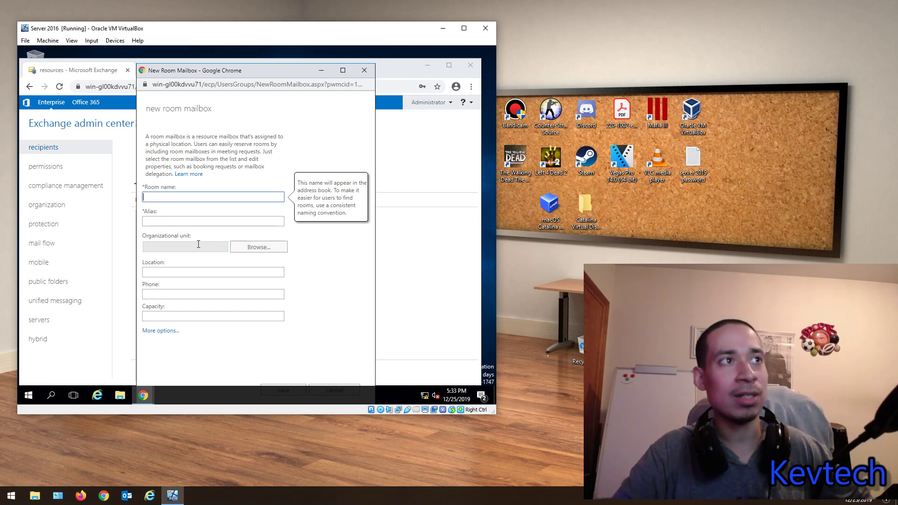
Step: Name the room '11 Floor NY' with alias 11F in the Microsoft Exchange Security Groups OU
{"action": "type", "text": "11 Floor NY"}
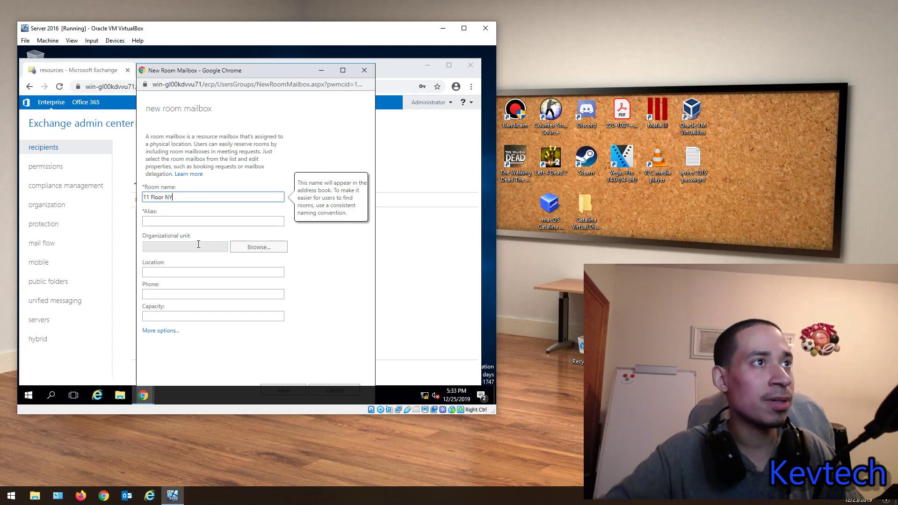
{"action": "left_click", "coordinate": [184, 221]}
{"action": "type", "text": "11F"}
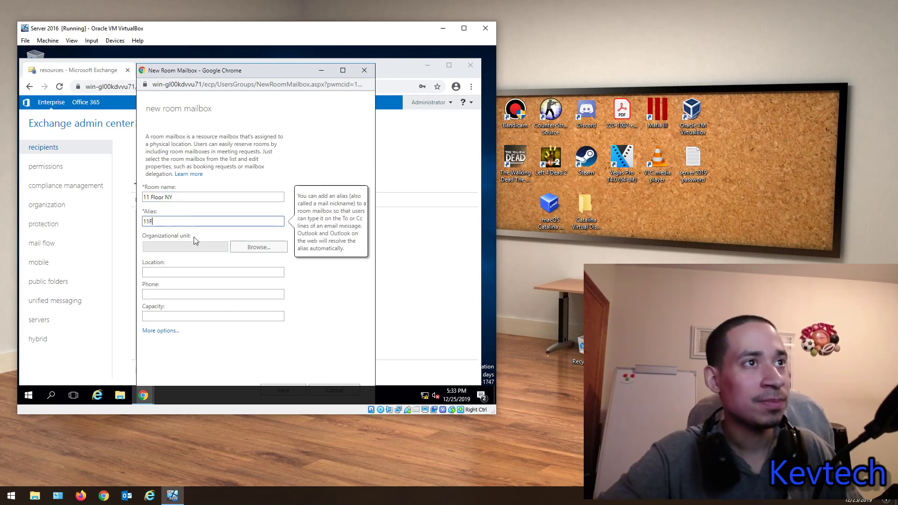
{"action": "left_click", "coordinate": [251, 246]}
{"action": "left_click", "coordinate": [226, 194]}
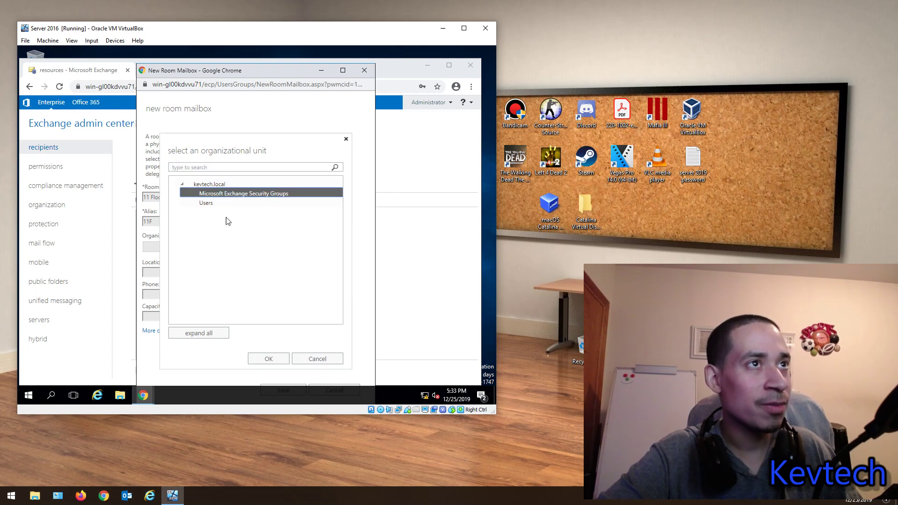
{"action": "left_click", "coordinate": [201, 335]}
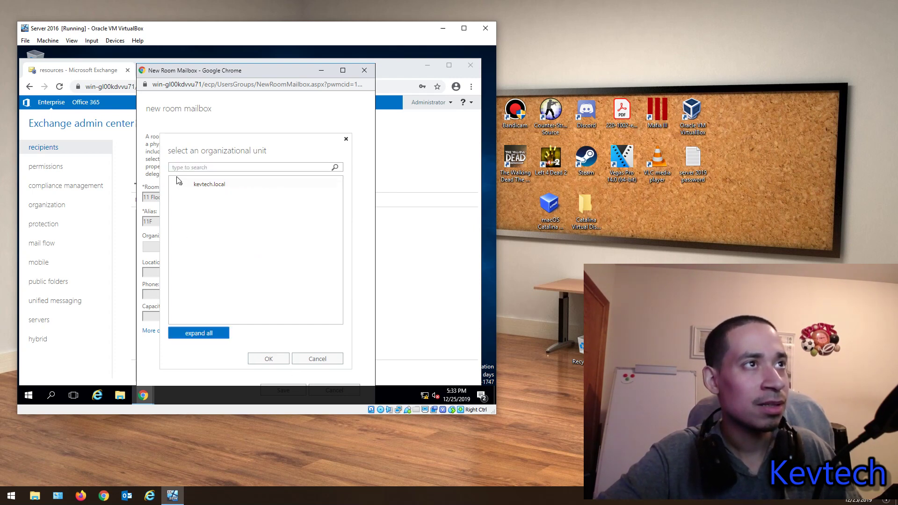
{"action": "left_click", "coordinate": [206, 194]}
{"action": "left_click", "coordinate": [271, 360]}
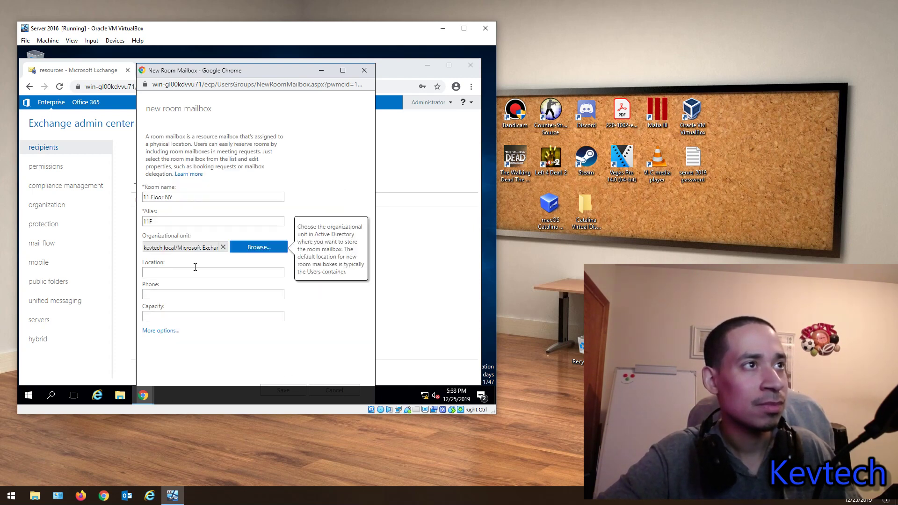
Step: Set the location to New York, pick a mailbox database, and save the room mailbox
{"action": "left_click", "coordinate": [175, 269]}
{"action": "type", "text": "N"}
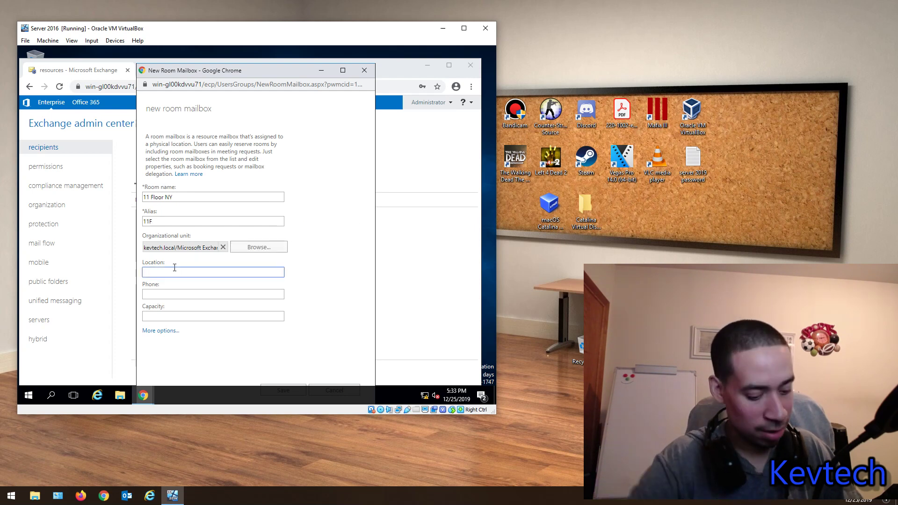
{"action": "type", "text": "ew York"}
{"action": "key", "text": "Tab"}
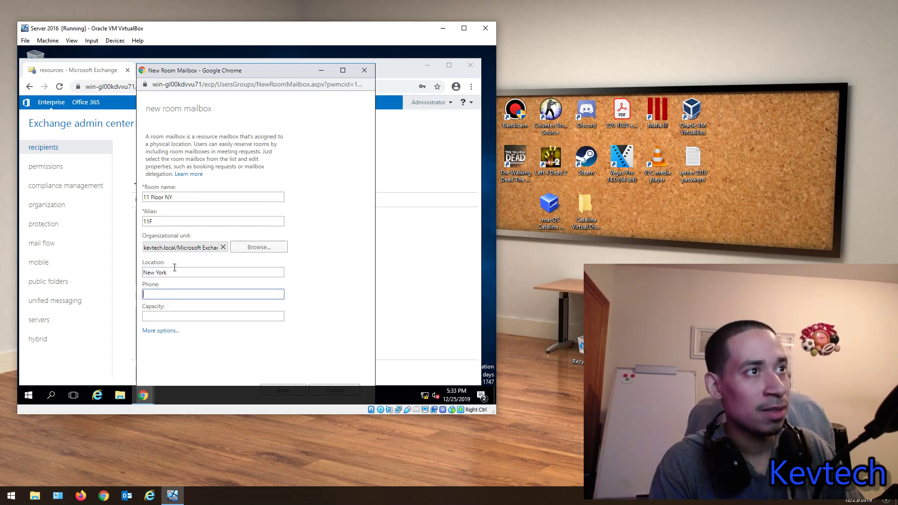
{"action": "left_click", "coordinate": [149, 330]}
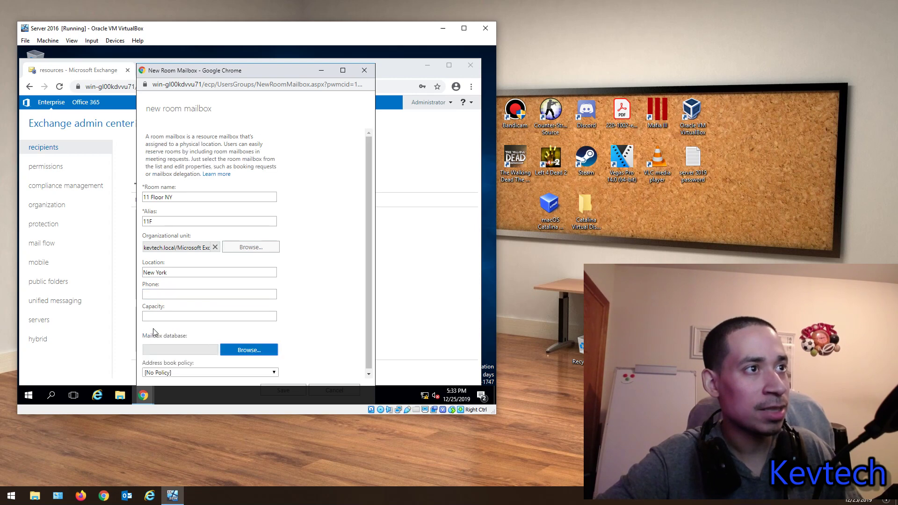
{"action": "double_click", "coordinate": [235, 348]}
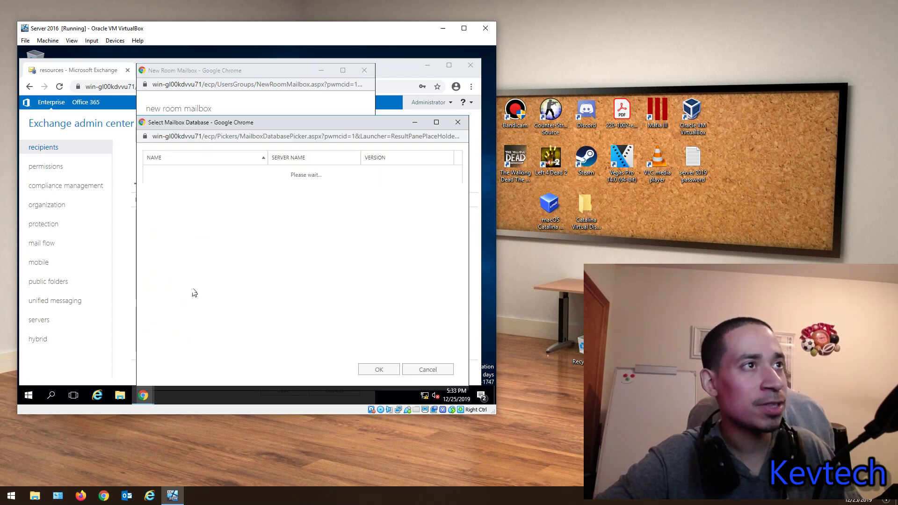
{"action": "double_click", "coordinate": [199, 176]}
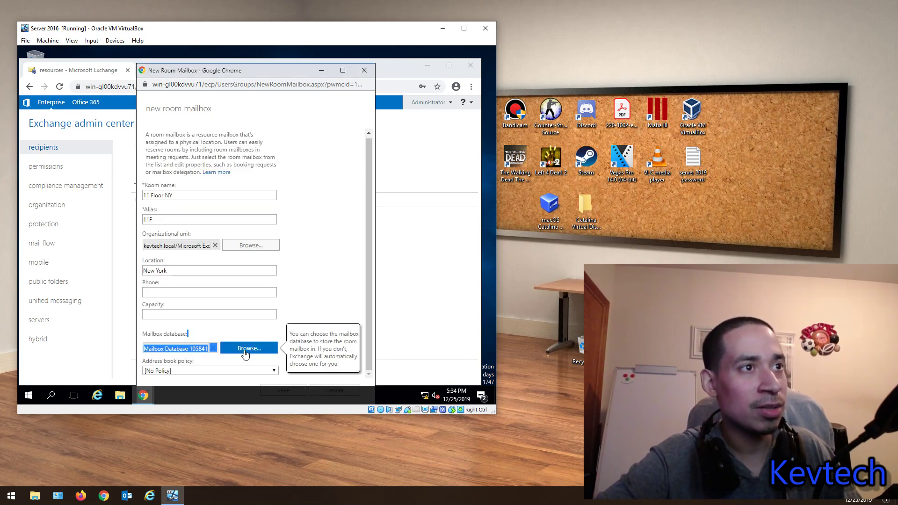
{"action": "mouse_move", "coordinate": [216, 369]}
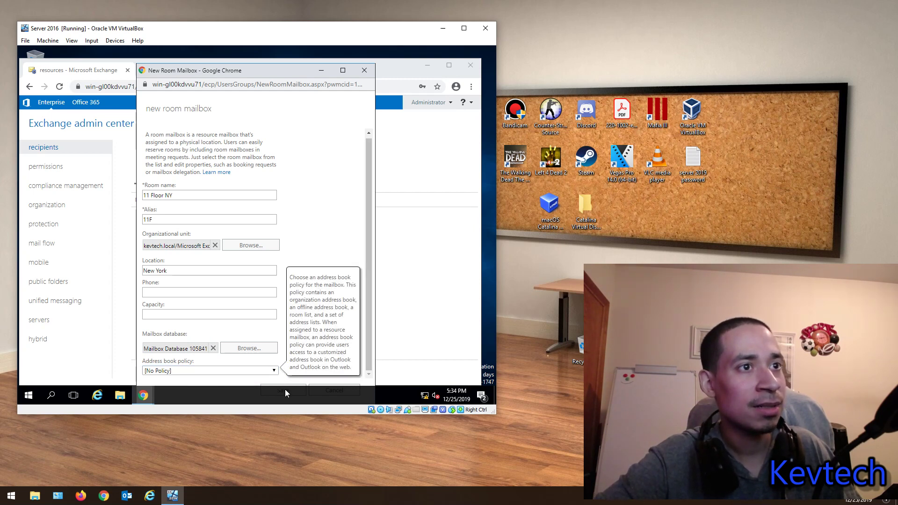
{"action": "left_click_drag", "start_coordinate": [279, 72], "coordinate": [280, 61]}
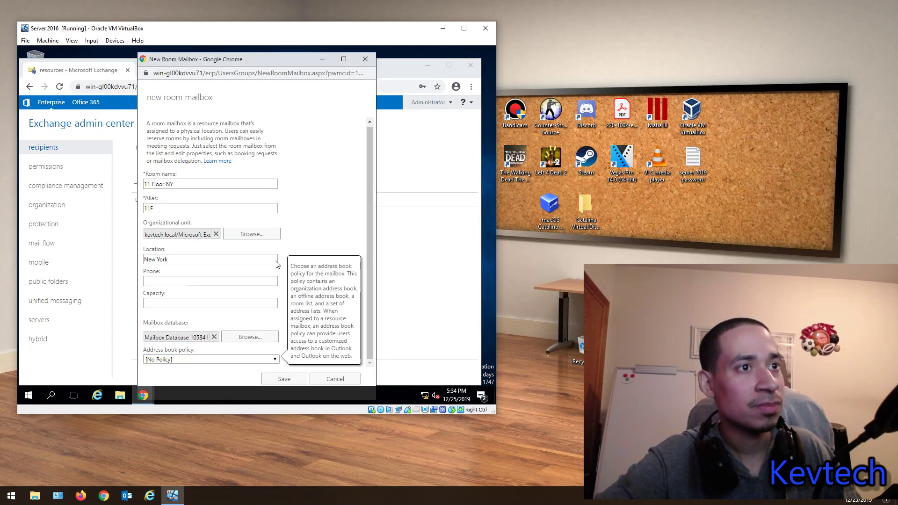
{"action": "left_click", "coordinate": [275, 379]}
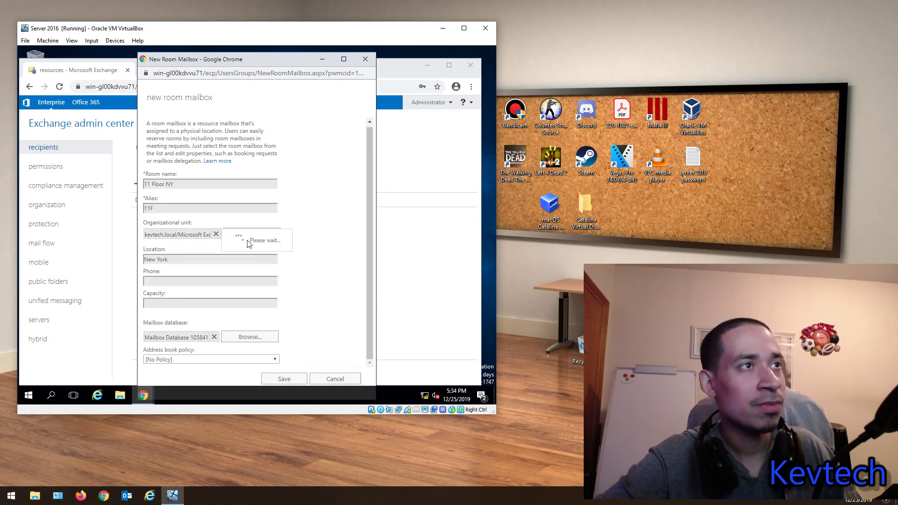
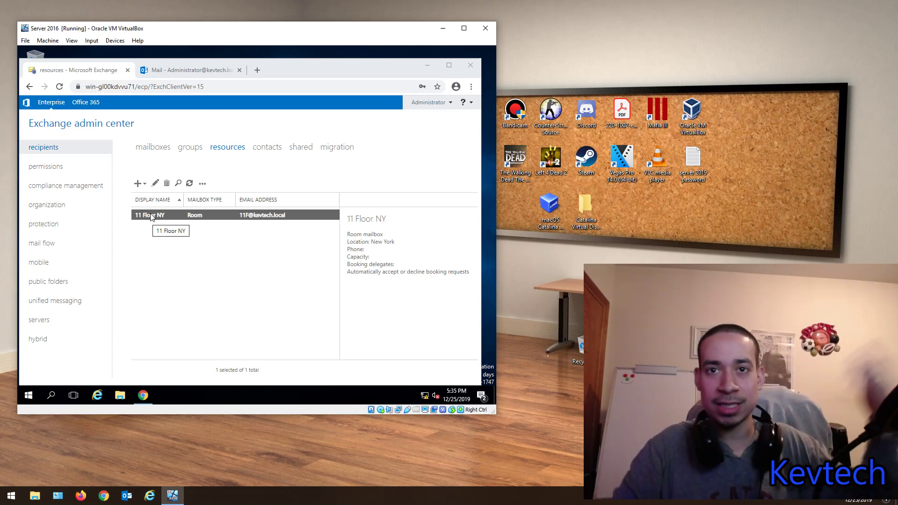
Step: Start a new equipment mailbox named Laptop
{"action": "left_click", "coordinate": [139, 184]}
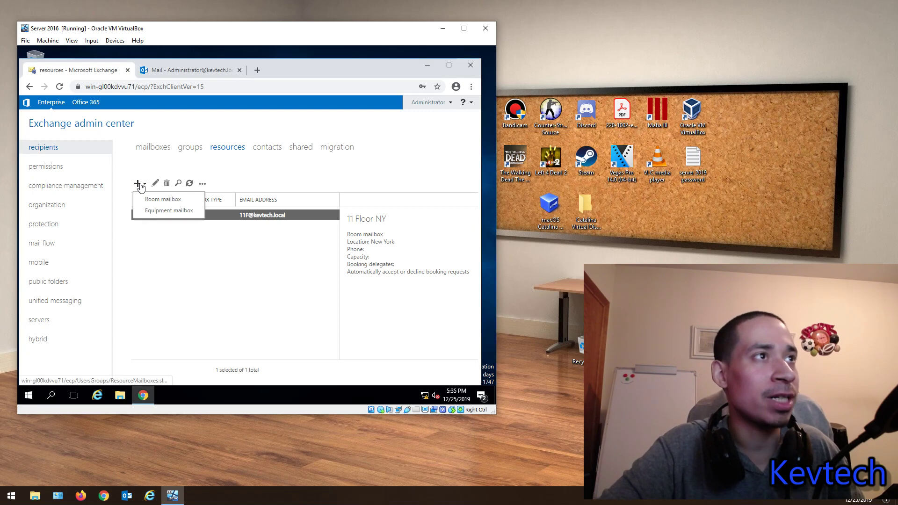
{"action": "left_click", "coordinate": [154, 213]}
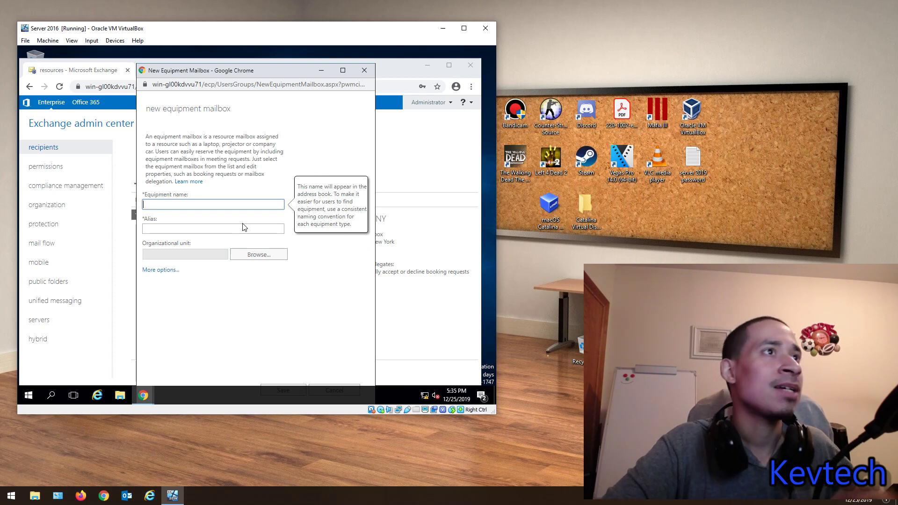
{"action": "left_click", "coordinate": [158, 271]}
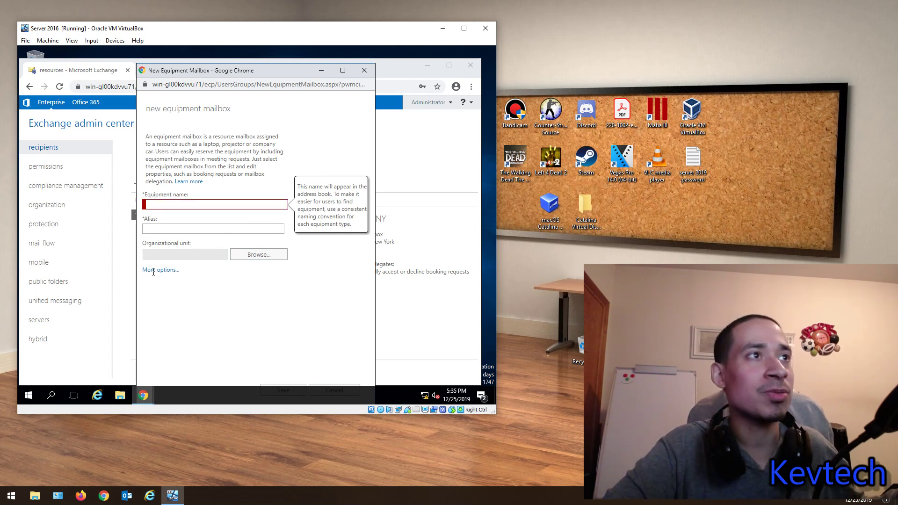
{"action": "left_click", "coordinate": [163, 206]}
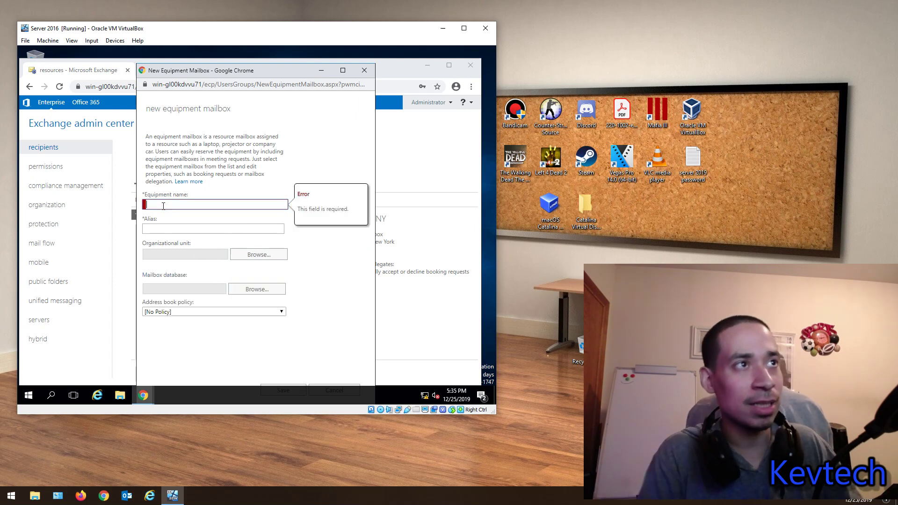
{"action": "type", "text": "Lap"}
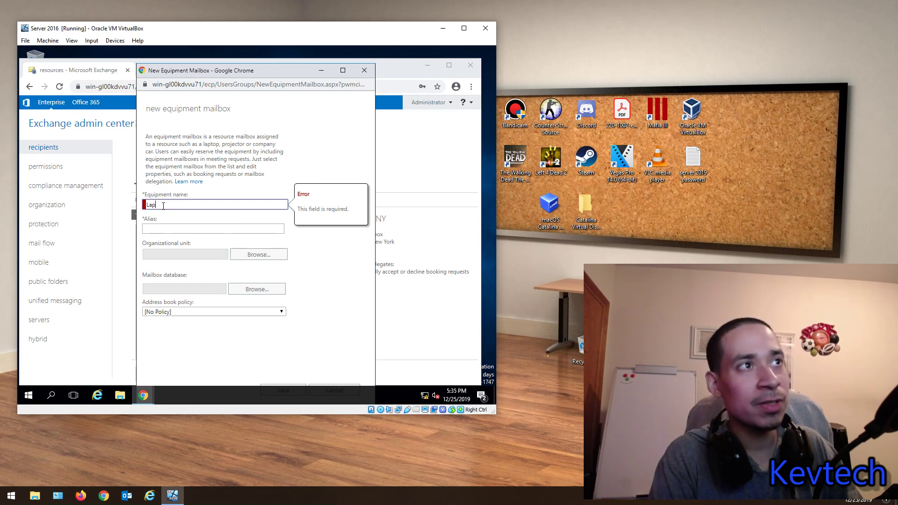
{"action": "type", "text": "top"}
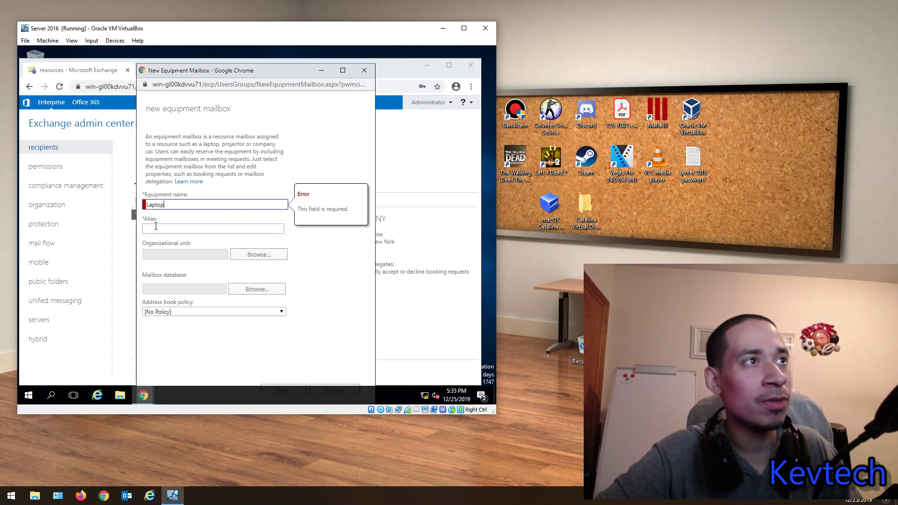
{"action": "left_click", "coordinate": [148, 227]}
{"action": "type", "text": "Lapto"}
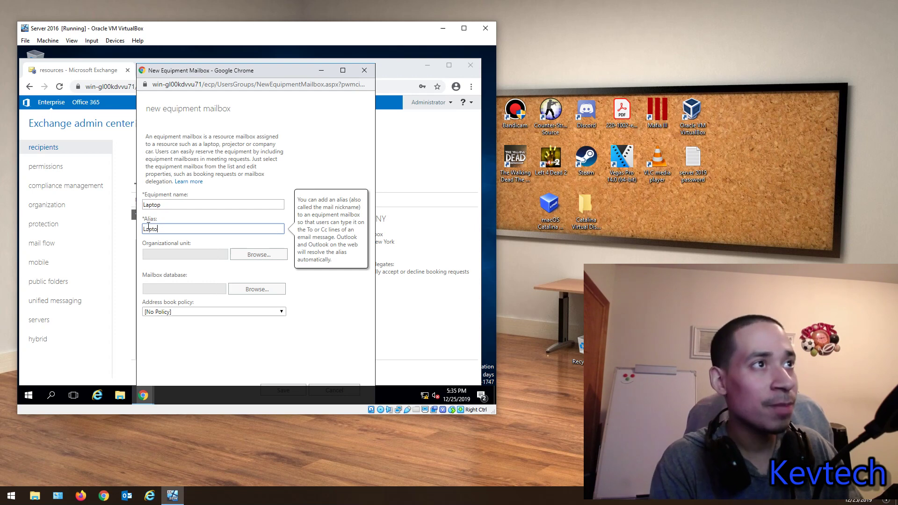
{"action": "type", "text": "p"}
Step: Change the equipment mailbox alias to Technology
{"action": "left_click", "coordinate": [260, 255]}
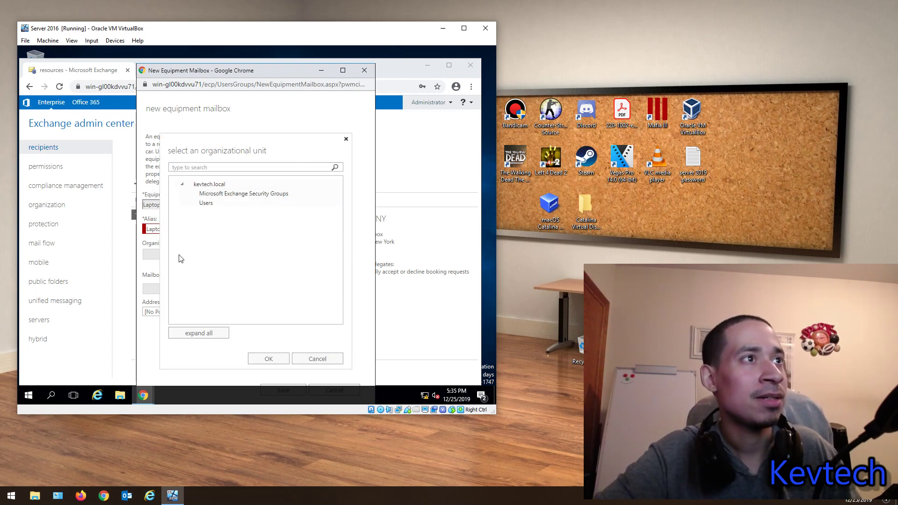
{"action": "left_click_drag", "start_coordinate": [350, 141], "coordinate": [350, 138]}
{"action": "left_click", "coordinate": [347, 138]}
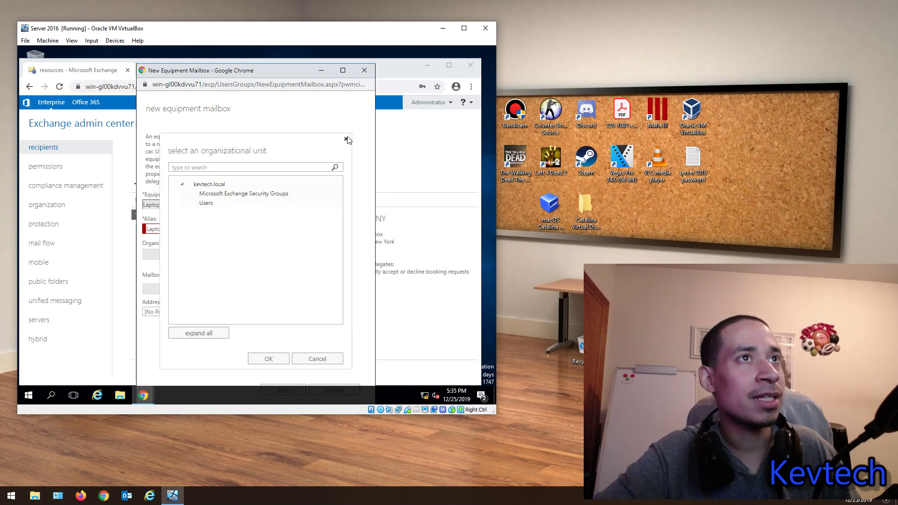
{"action": "double_click", "coordinate": [347, 140]}
{"action": "left_click", "coordinate": [346, 139]}
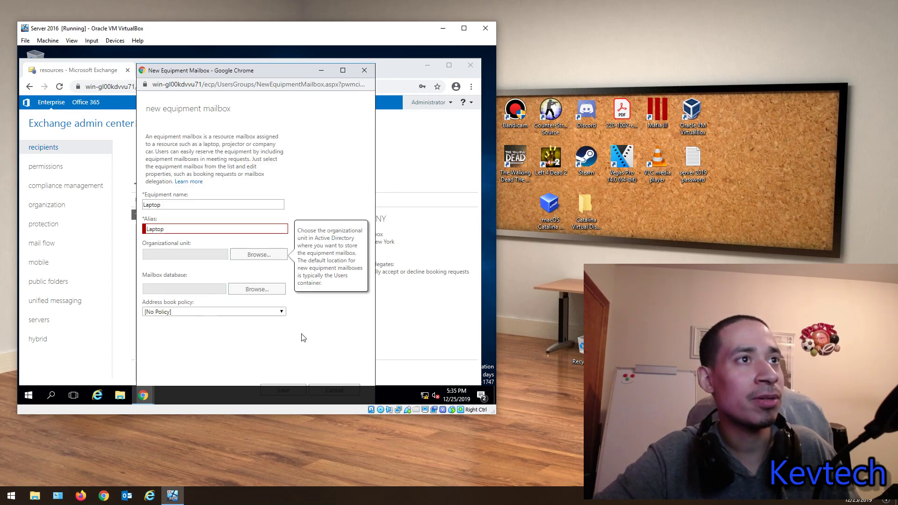
{"action": "double_click", "coordinate": [175, 229]}
{"action": "type", "text": "Te"}
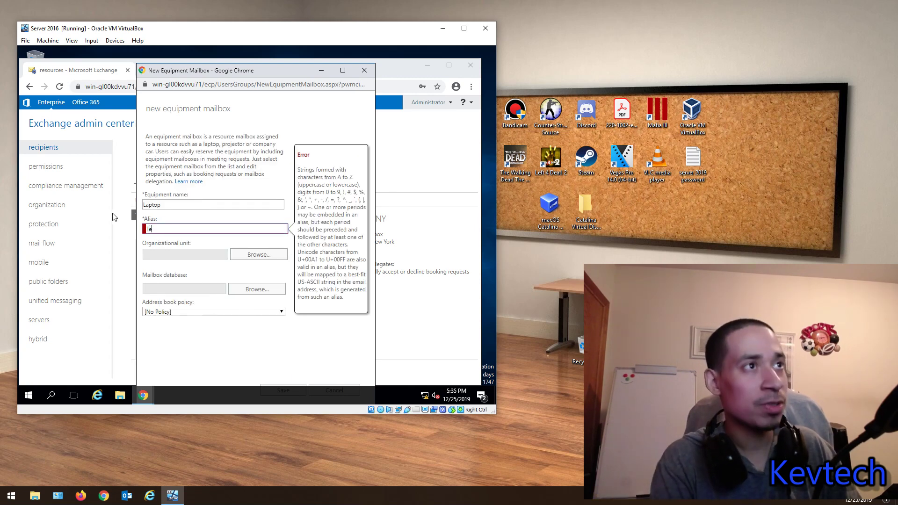
{"action": "type", "text": "chnology"}
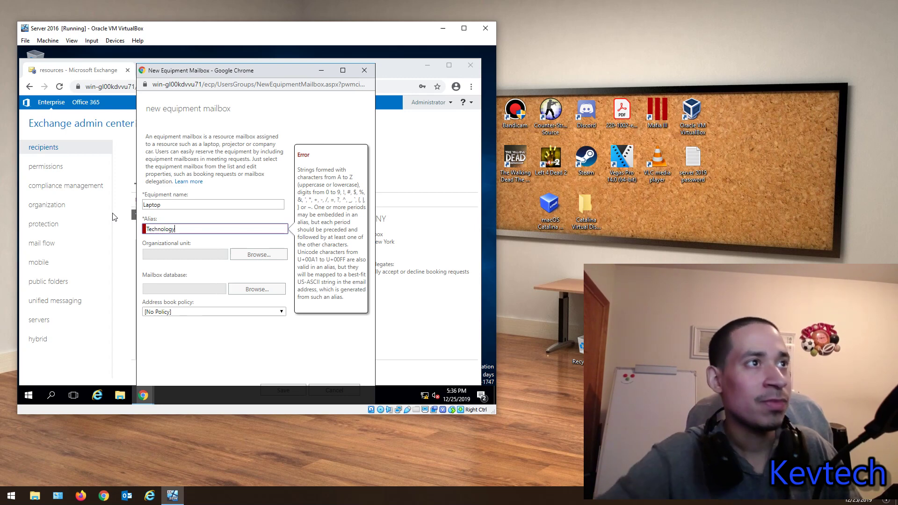
Step: Choose the Microsoft Exchange Security Groups OU and a mailbox database, then save Laptop
{"action": "left_click", "coordinate": [258, 254]}
{"action": "left_click", "coordinate": [217, 193]}
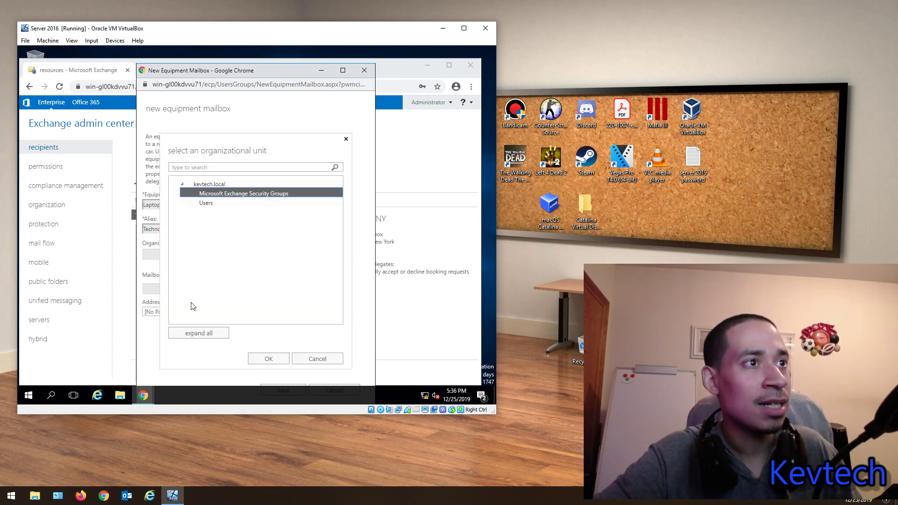
{"action": "left_click", "coordinate": [195, 333]}
{"action": "left_click", "coordinate": [262, 358]}
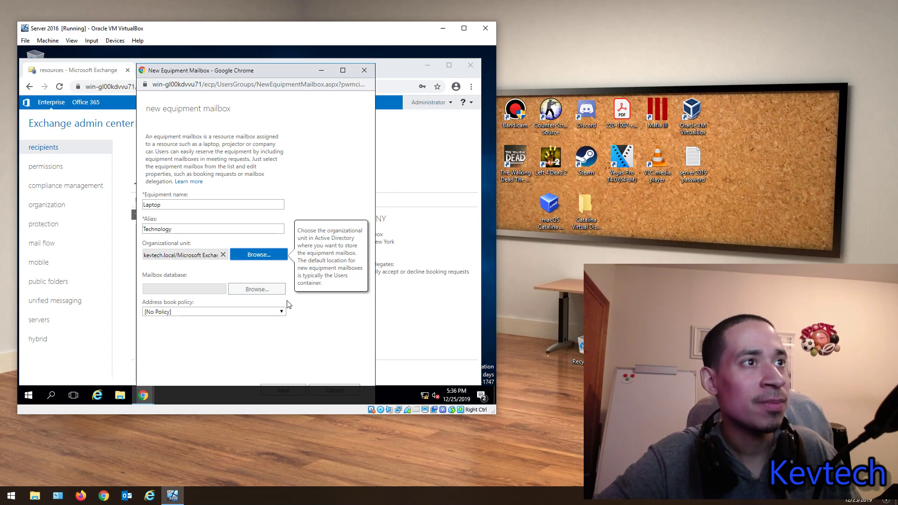
{"action": "left_click", "coordinate": [255, 289]}
{"action": "left_click", "coordinate": [187, 174]}
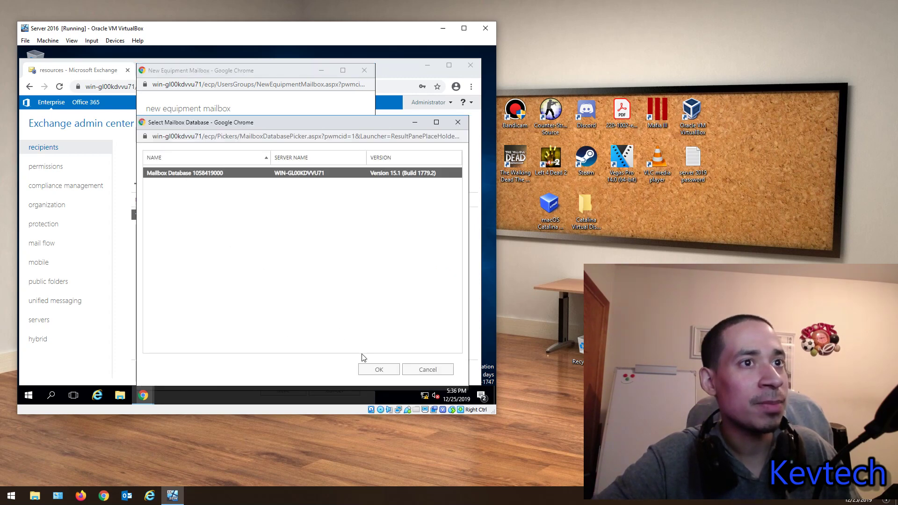
{"action": "left_click", "coordinate": [366, 369]}
{"action": "scroll", "coordinate": [274, 335], "scroll_direction": "down", "scroll_amount": 2}
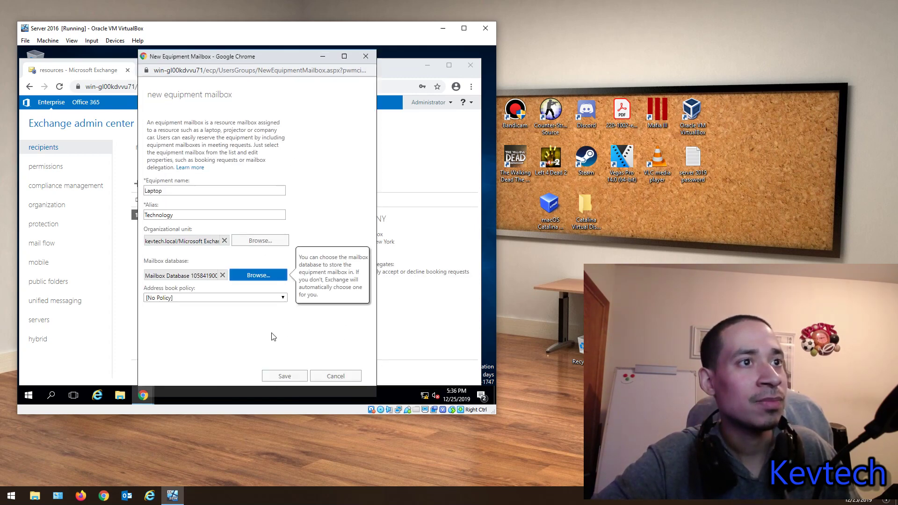
{"action": "left_click", "coordinate": [282, 373]}
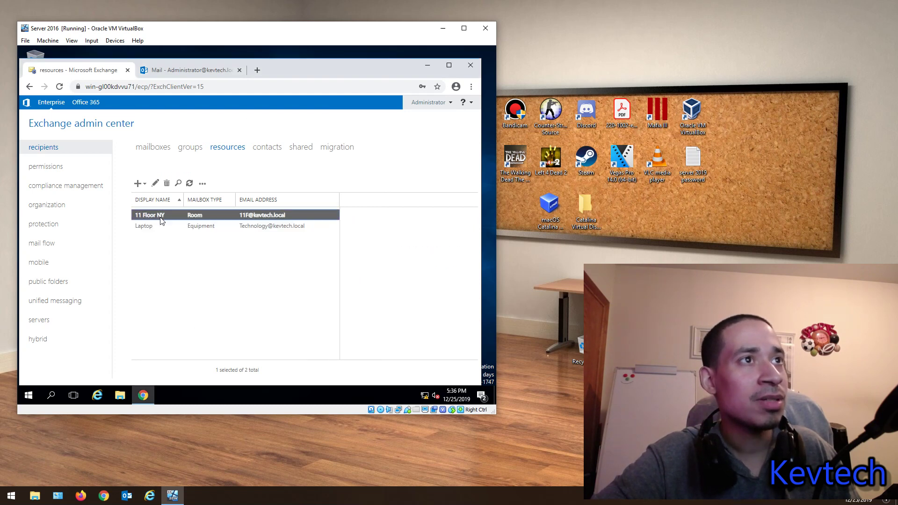
{"action": "double_click", "coordinate": [155, 226]}
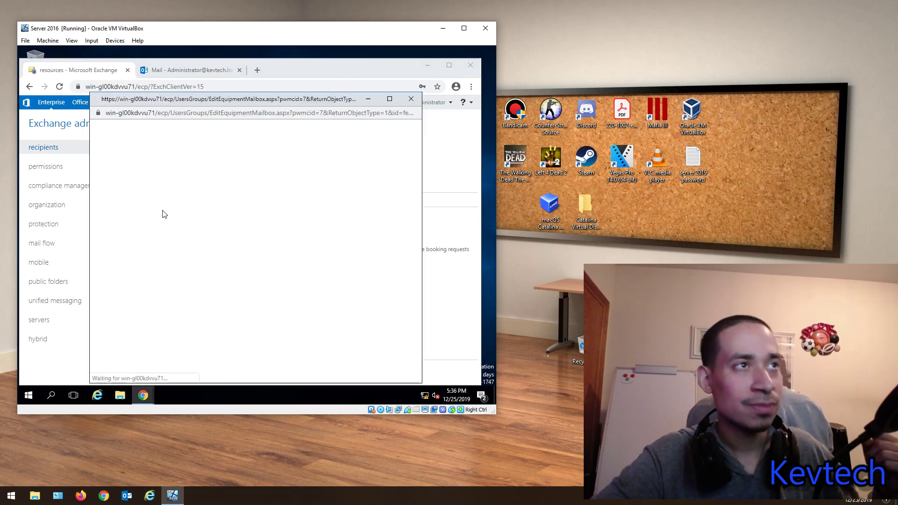
{"action": "left_click", "coordinate": [191, 231]}
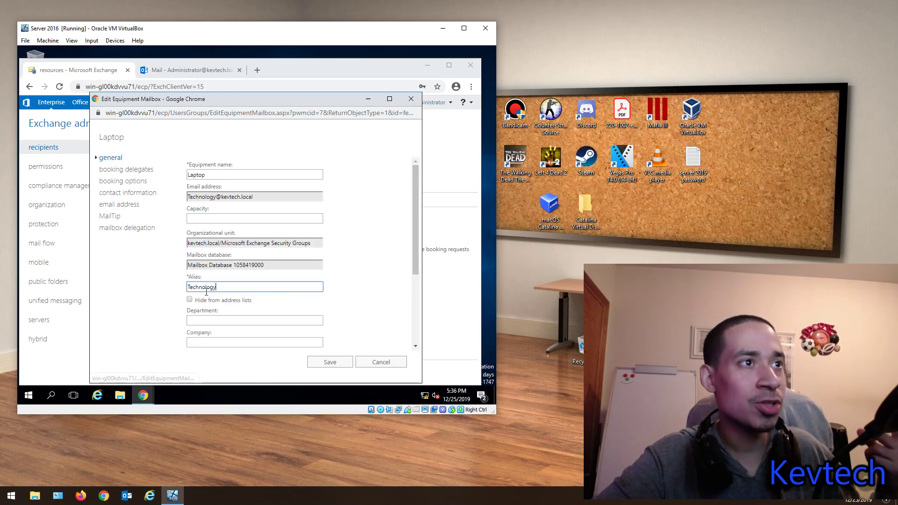
{"action": "mouse_move", "coordinate": [185, 301]}
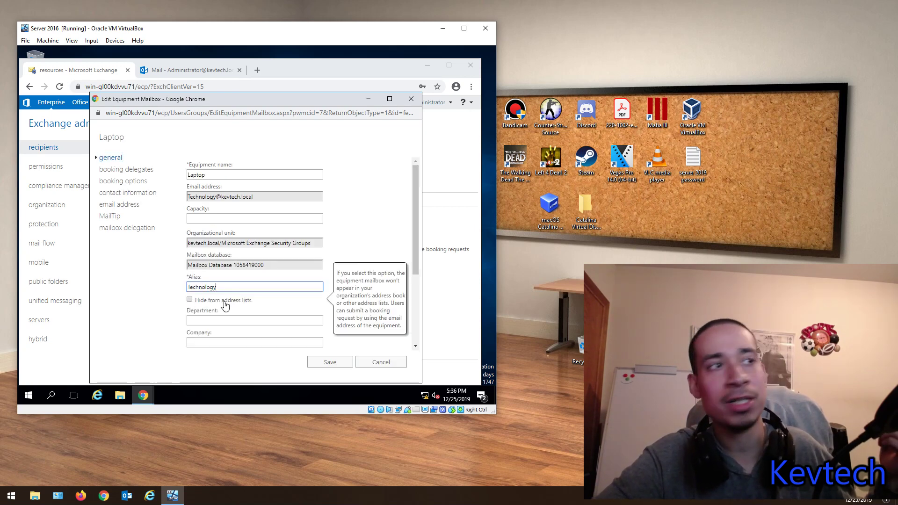
{"action": "scroll", "coordinate": [223, 301], "scroll_direction": "down", "scroll_amount": 2}
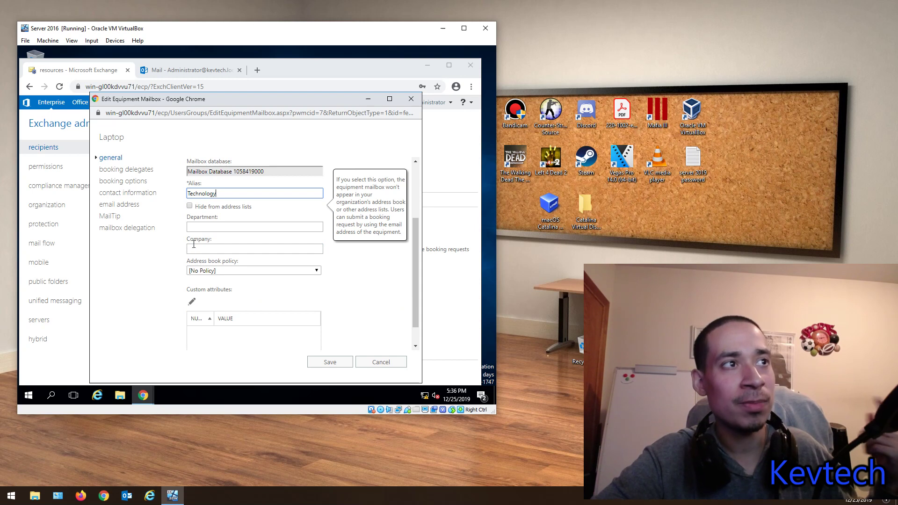
{"action": "left_click", "coordinate": [131, 174]}
{"action": "mouse_move", "coordinate": [230, 176]}
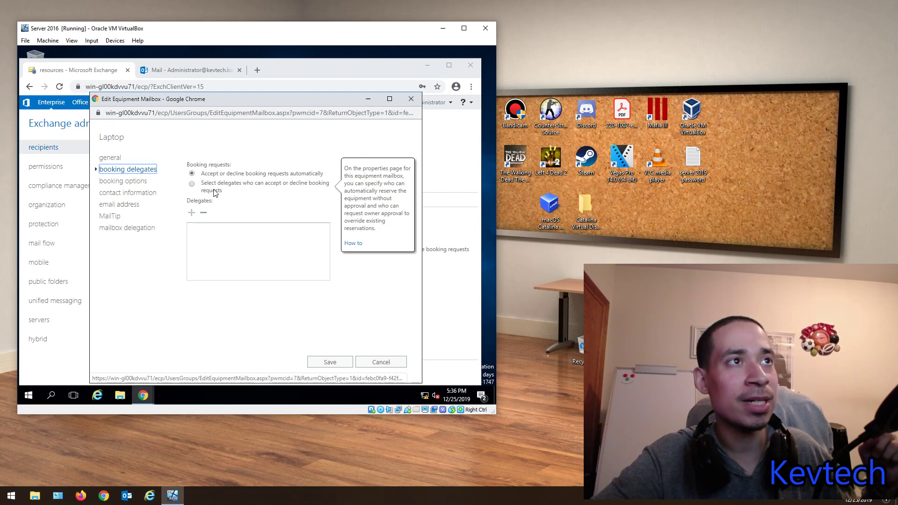
{"action": "left_click", "coordinate": [192, 183]}
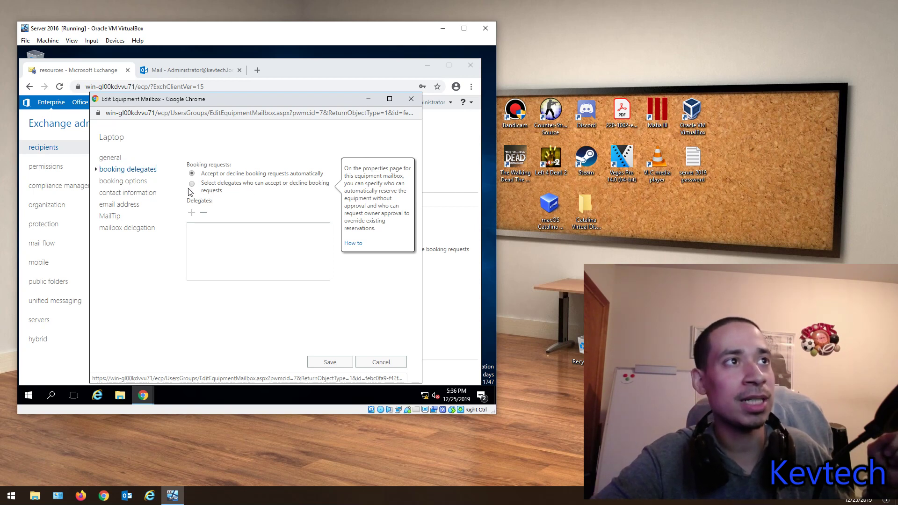
{"action": "left_click", "coordinate": [191, 213]}
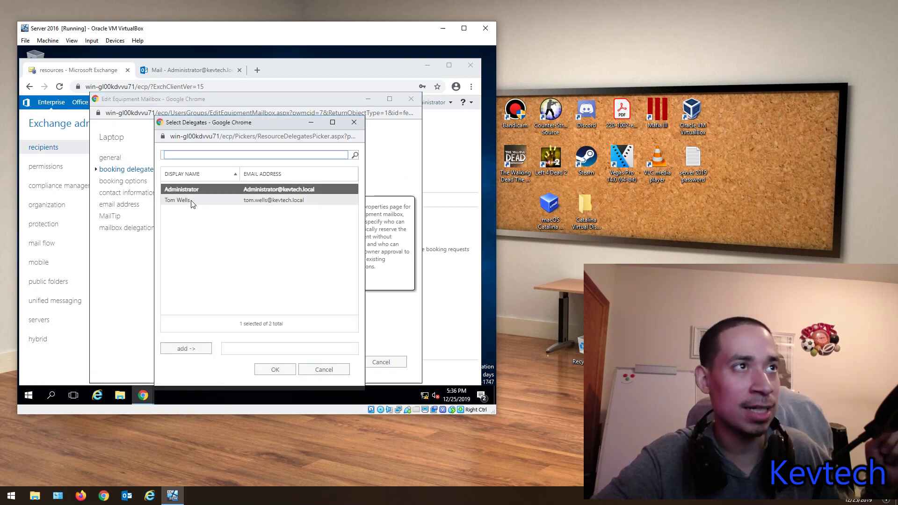
{"action": "left_click", "coordinate": [191, 200]}
{"action": "left_click", "coordinate": [186, 348]}
{"action": "left_click", "coordinate": [274, 369]}
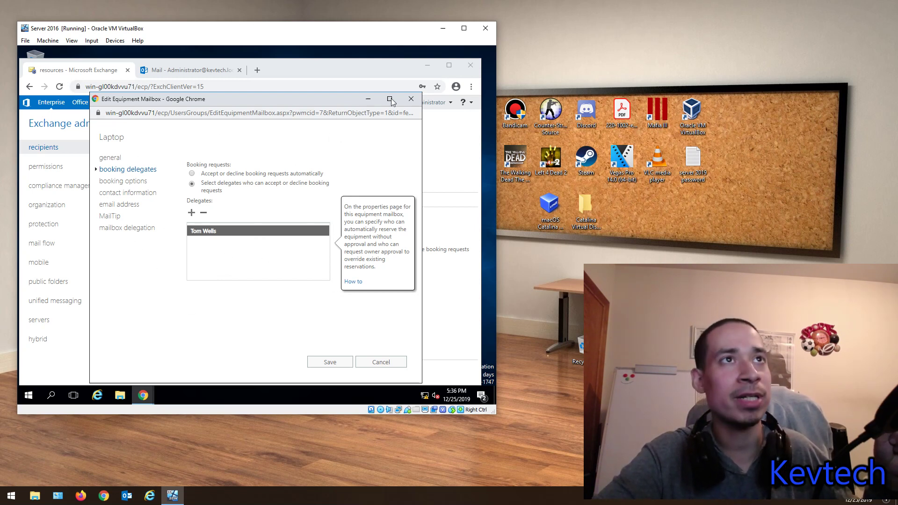
{"action": "left_click", "coordinate": [411, 98]}
{"action": "left_click", "coordinate": [301, 162]}
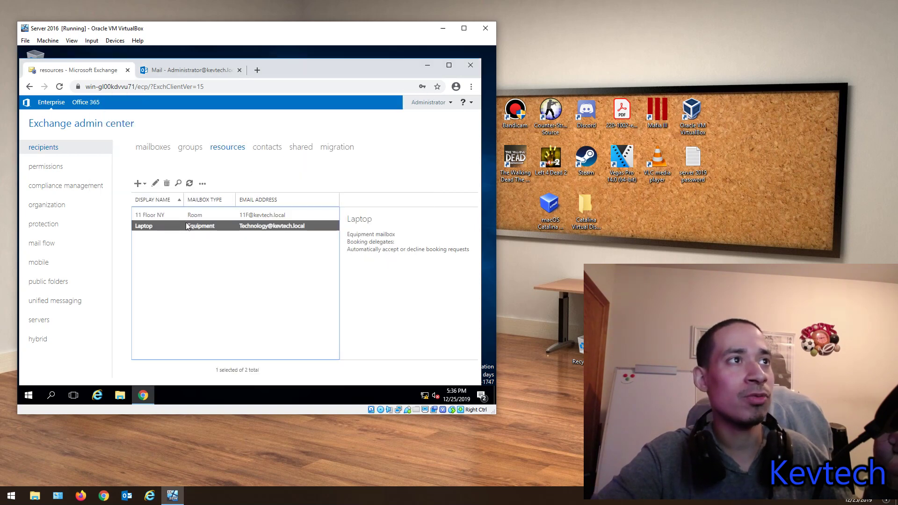
Step: Open 11 Floor NY and step through booking delegates, booking options, contact information and e-mail addresses
{"action": "double_click", "coordinate": [170, 215]}
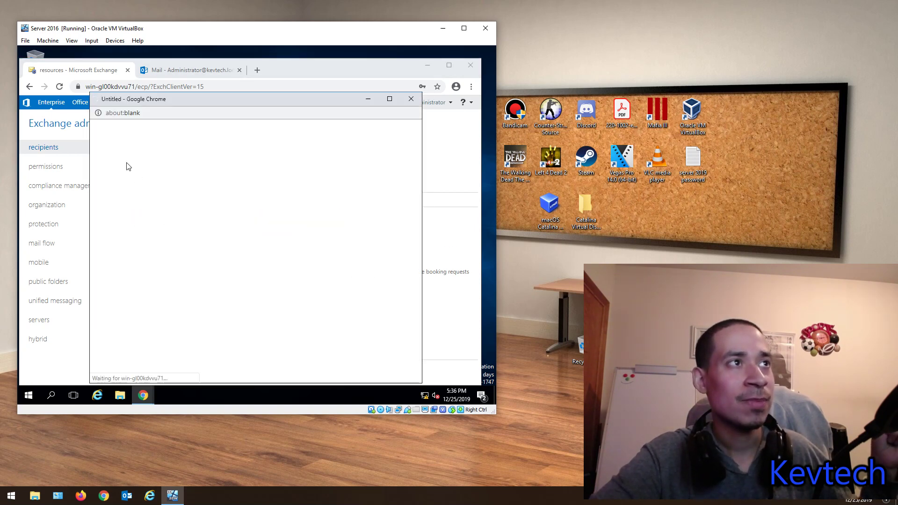
{"action": "left_click", "coordinate": [112, 169]}
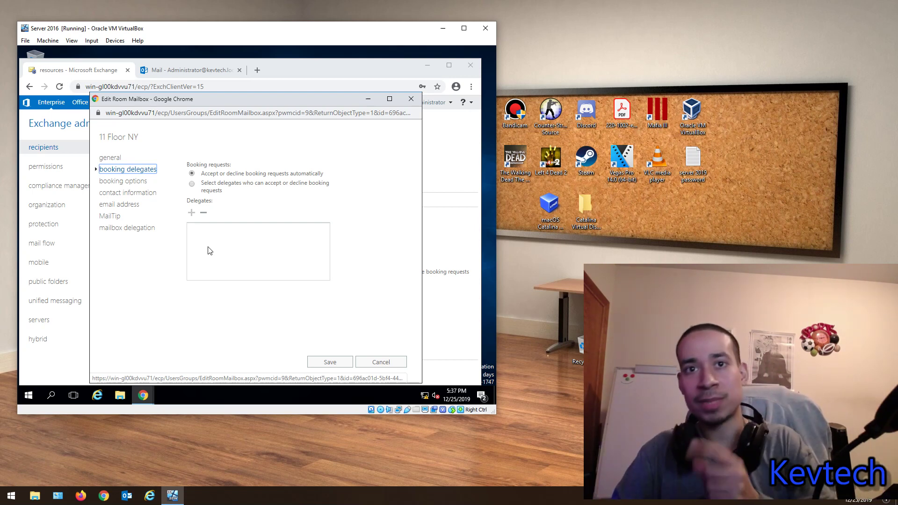
{"action": "left_click", "coordinate": [116, 182]}
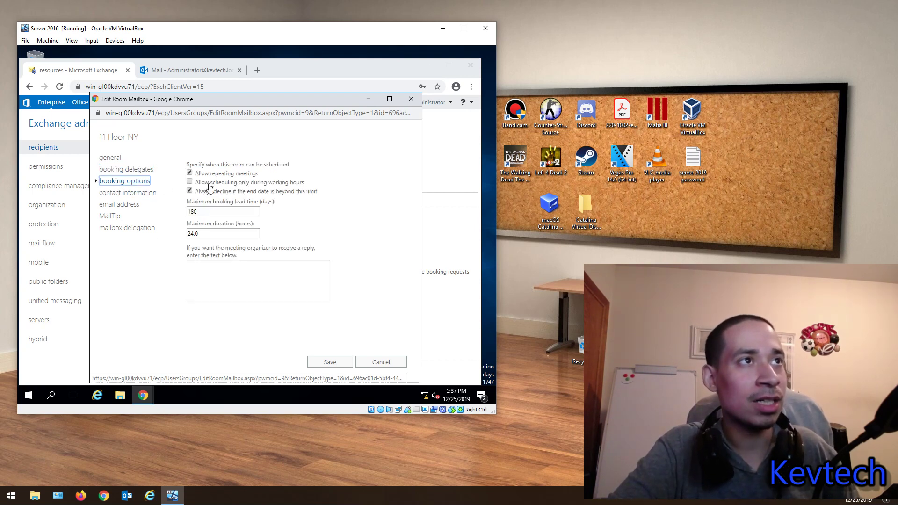
{"action": "mouse_move", "coordinate": [210, 186]}
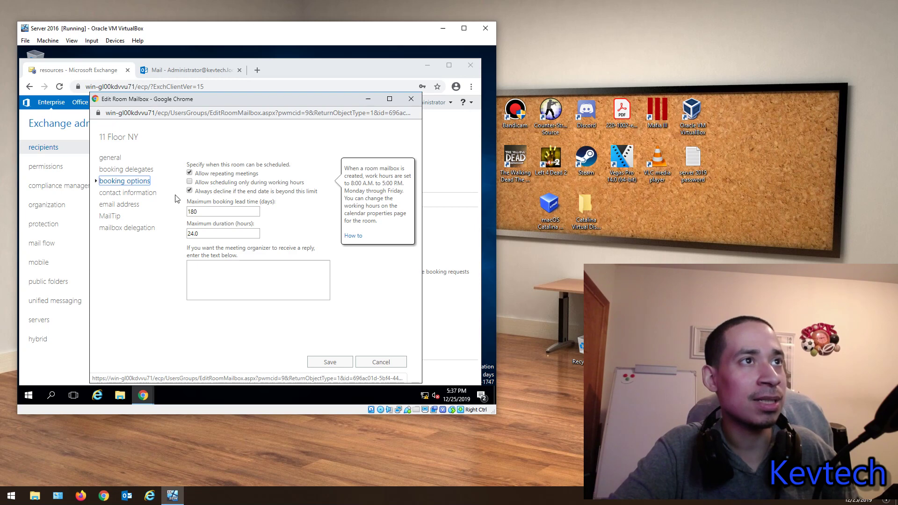
{"action": "left_click", "coordinate": [122, 193]}
{"action": "left_click", "coordinate": [123, 182]}
{"action": "left_click", "coordinate": [125, 193]}
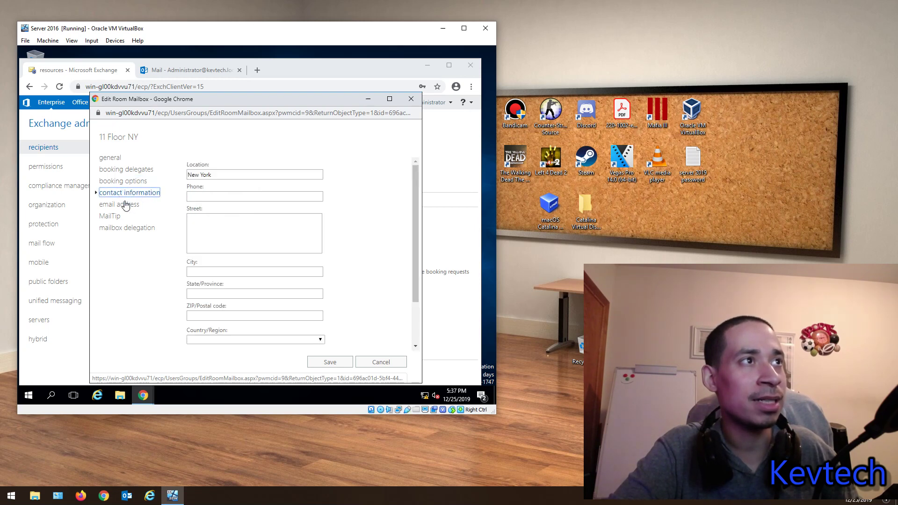
{"action": "left_click", "coordinate": [125, 204]}
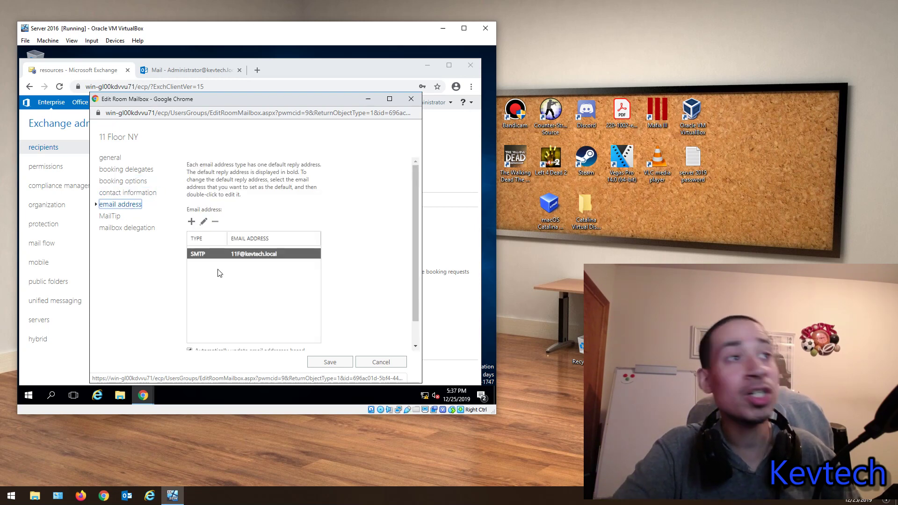
Step: Try editing and adding a room e-mail address, cancelling both dialogs
{"action": "scroll", "coordinate": [218, 283], "scroll_direction": "down", "scroll_amount": 1}
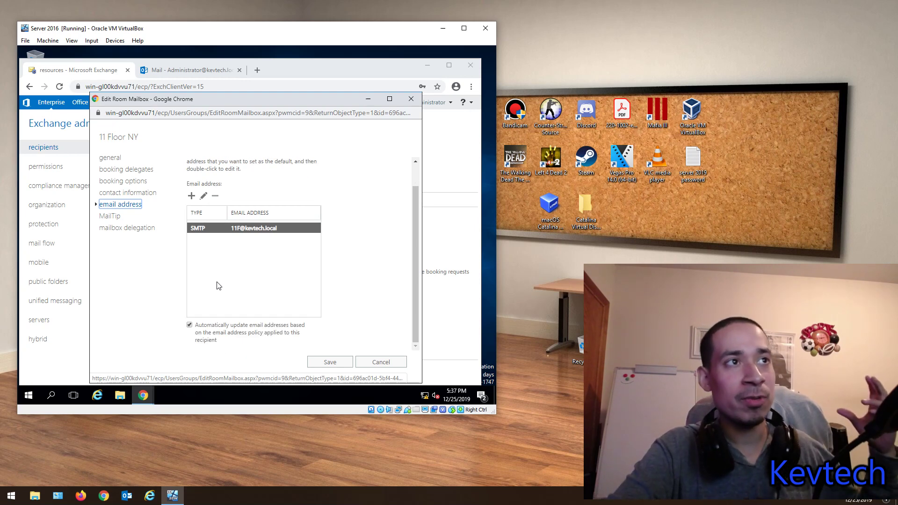
{"action": "scroll", "coordinate": [218, 280], "scroll_direction": "up", "scroll_amount": 1}
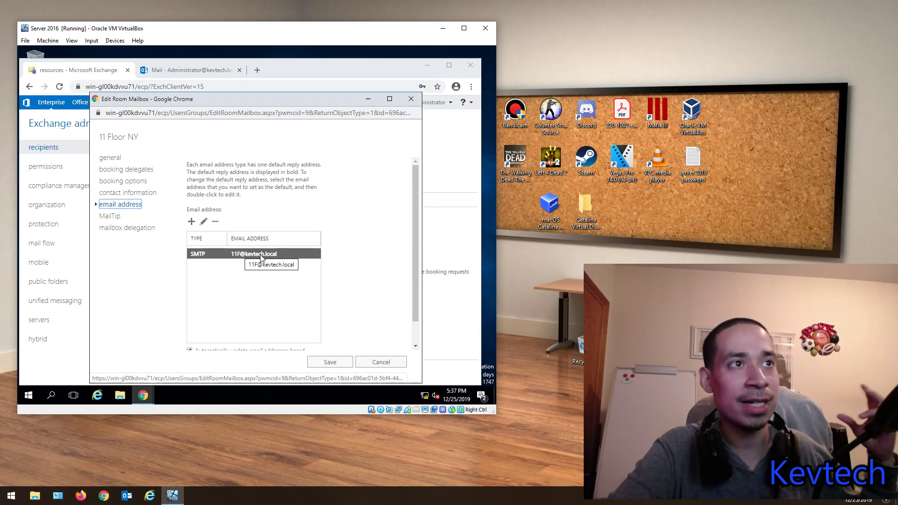
{"action": "left_click", "coordinate": [201, 222]}
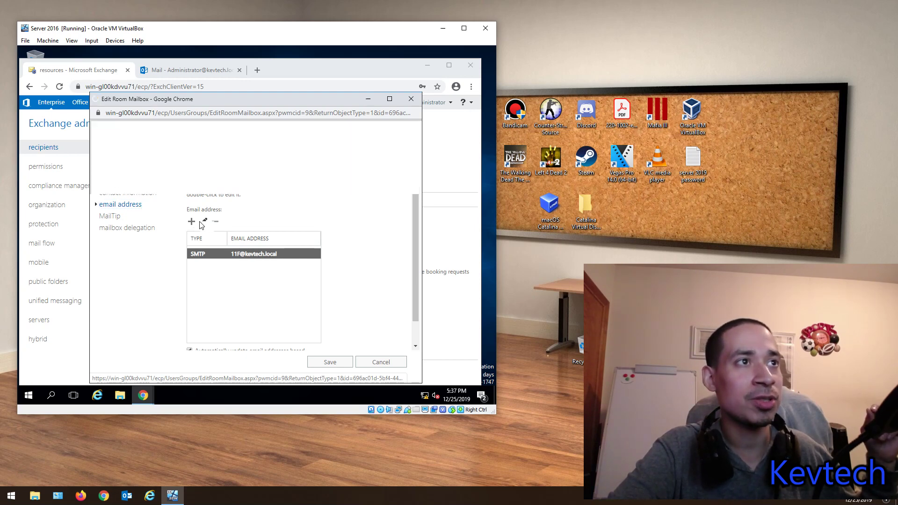
{"action": "left_click", "coordinate": [379, 364]}
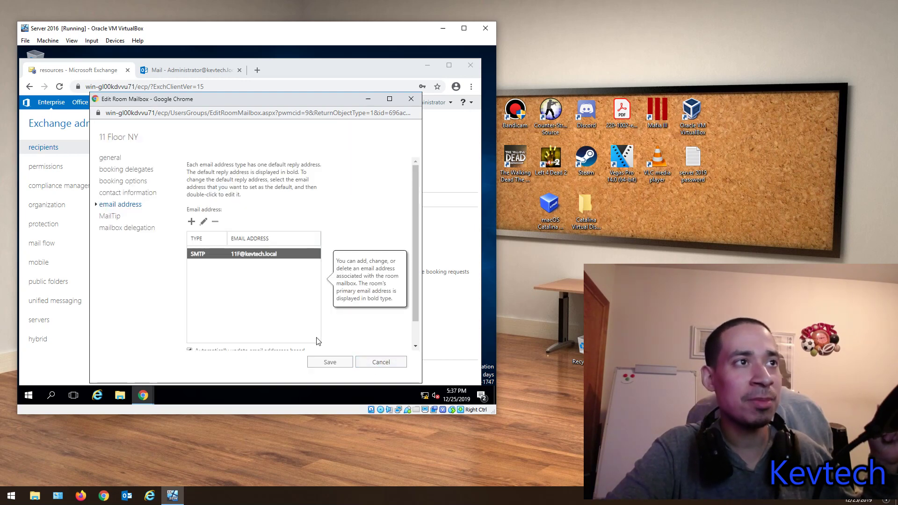
{"action": "scroll", "coordinate": [316, 340], "scroll_direction": "down", "scroll_amount": 1}
{"action": "left_click", "coordinate": [190, 326]}
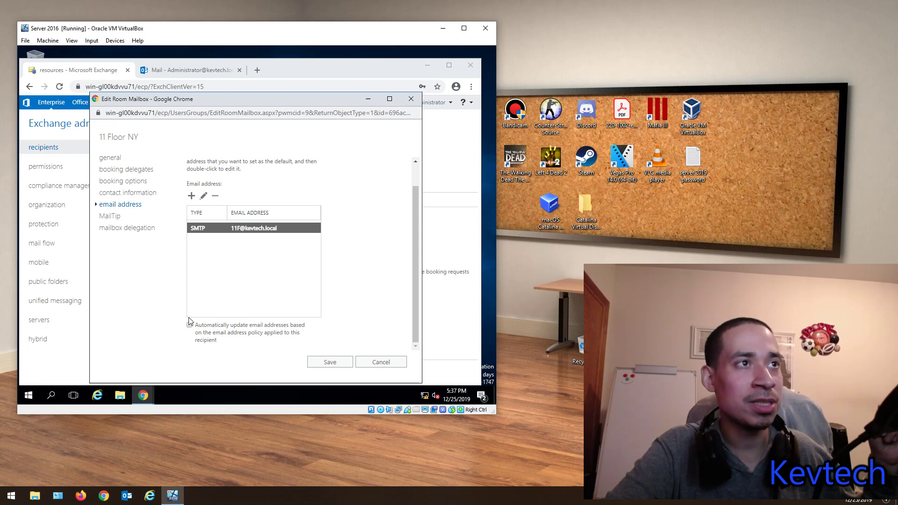
{"action": "left_click", "coordinate": [191, 221]}
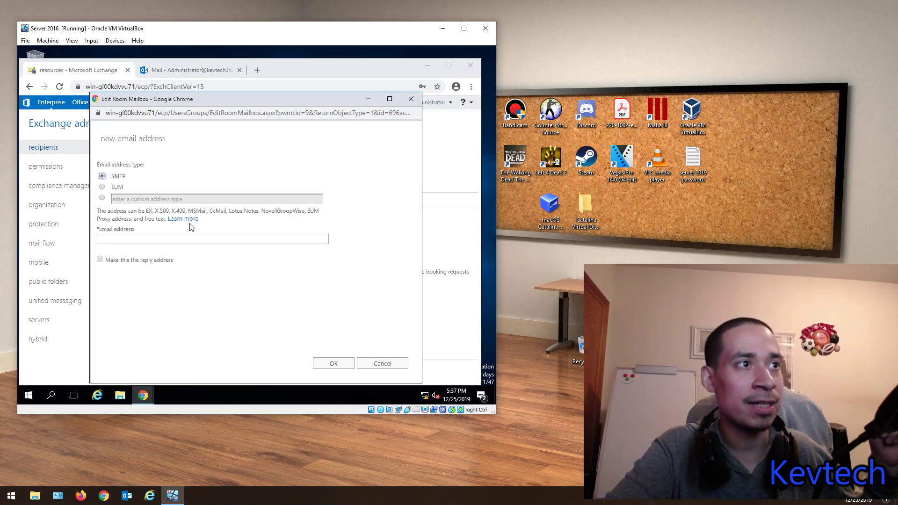
{"action": "left_click", "coordinate": [381, 363]}
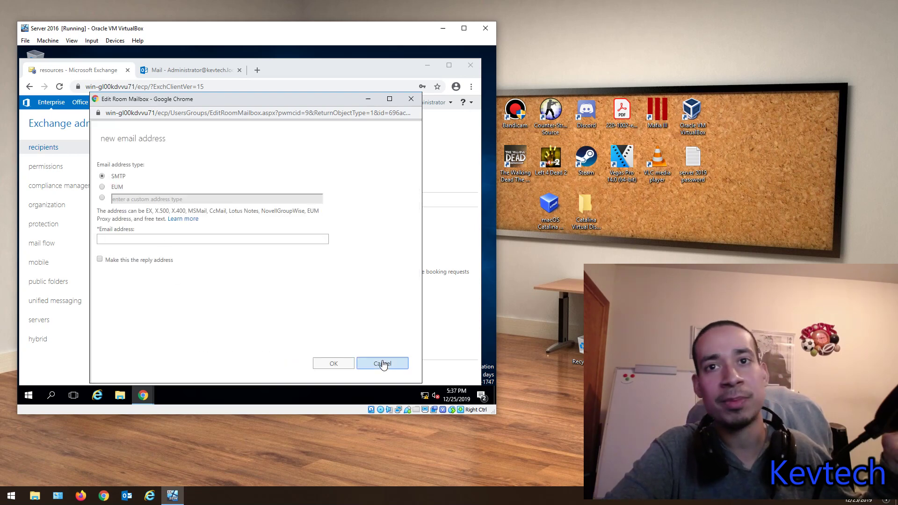
Step: Review the MailTip and mailbox delegation pages, then close the editor without saving
{"action": "left_click", "coordinate": [108, 216]}
{"action": "left_click", "coordinate": [127, 229]}
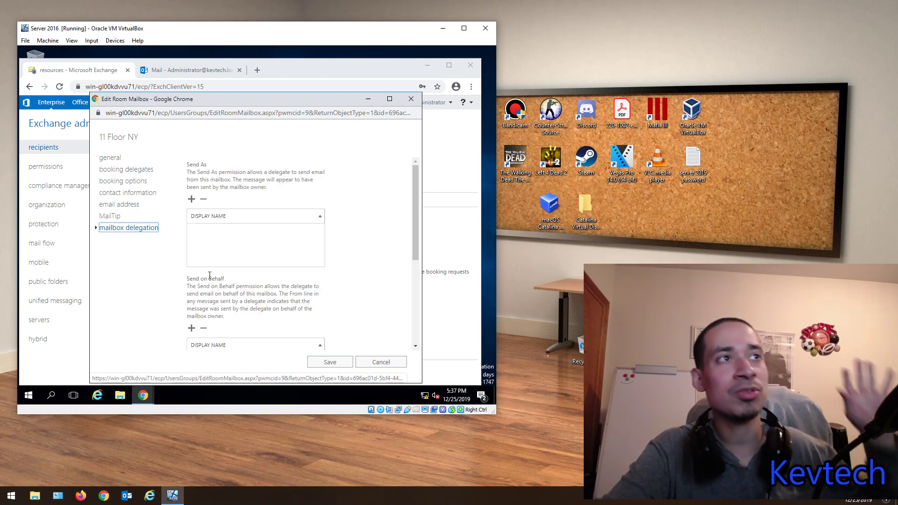
{"action": "scroll", "coordinate": [206, 276], "scroll_direction": "down", "scroll_amount": 2}
{"action": "scroll", "coordinate": [203, 276], "scroll_direction": "down", "scroll_amount": 2}
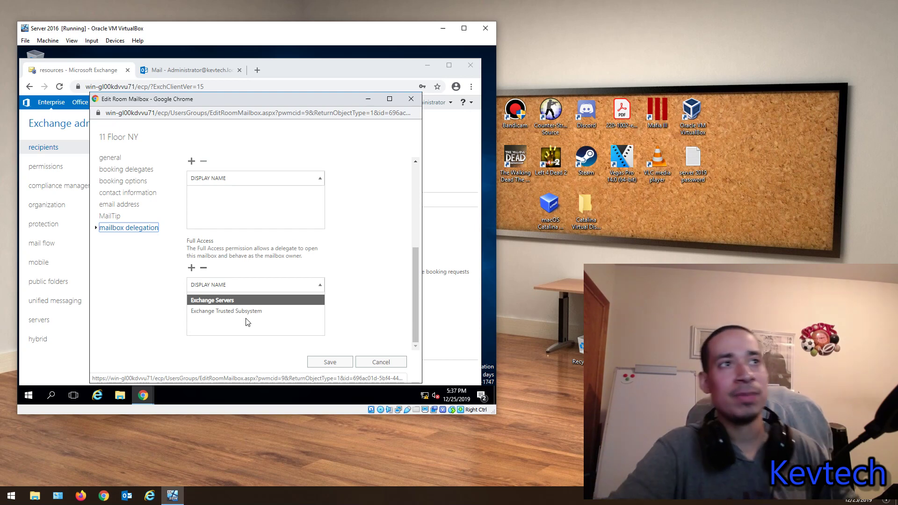
{"action": "left_click", "coordinate": [411, 99]}
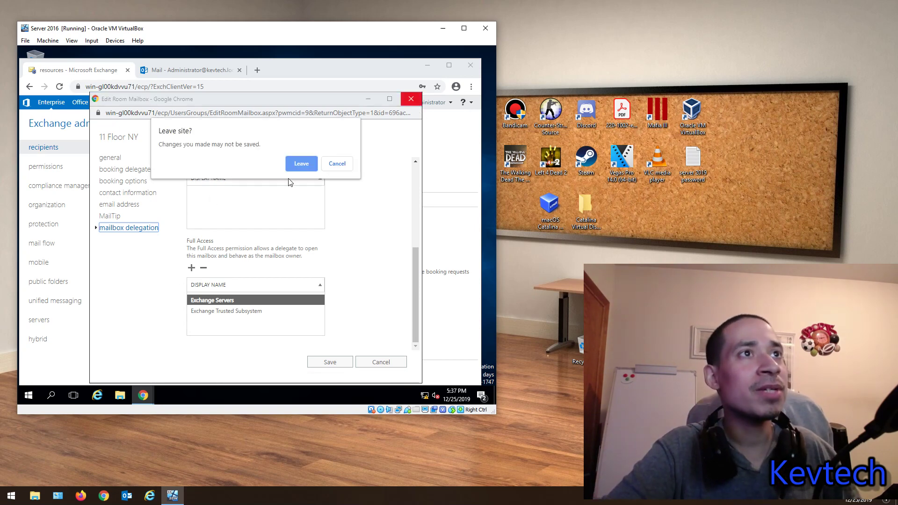
{"action": "left_click", "coordinate": [309, 164]}
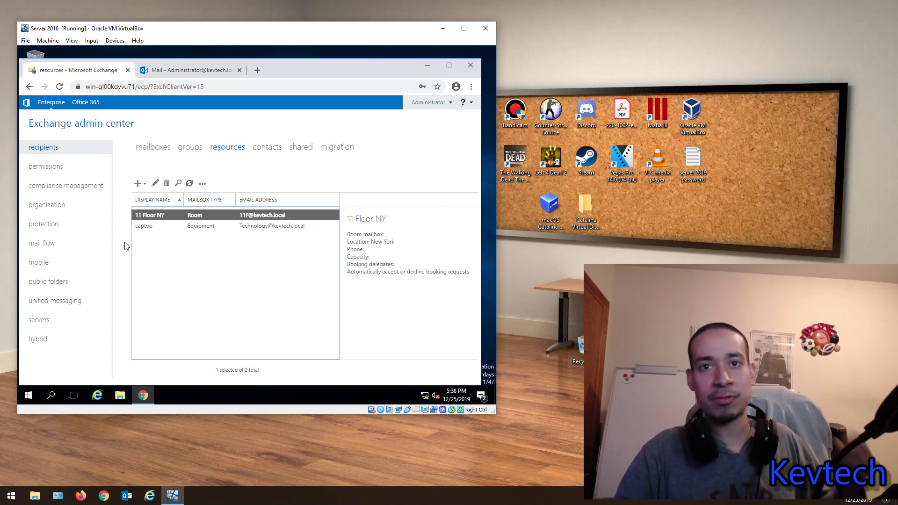
Step: Switch to the recipients contacts list
{"action": "left_click", "coordinate": [269, 149]}
Step: Start a new mail contact and enter the contact's first and last name
{"action": "left_click", "coordinate": [138, 183]}
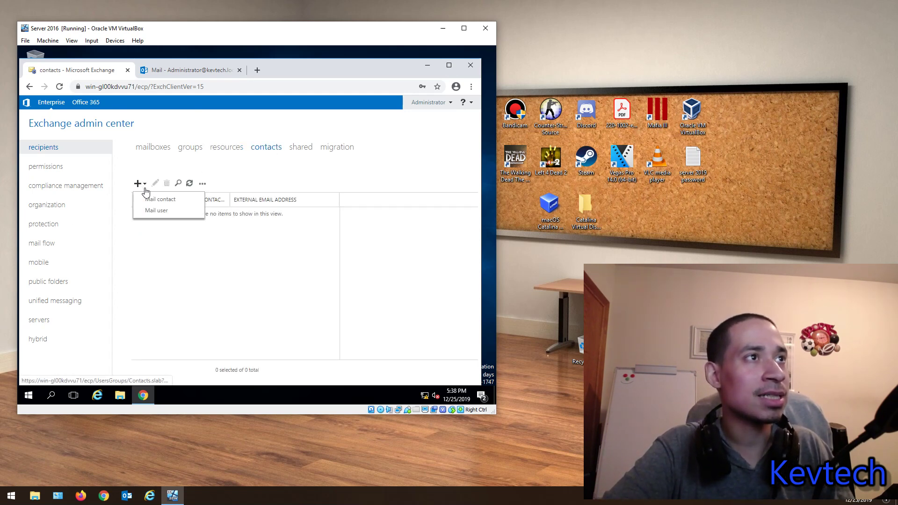
{"action": "left_click", "coordinate": [151, 199]}
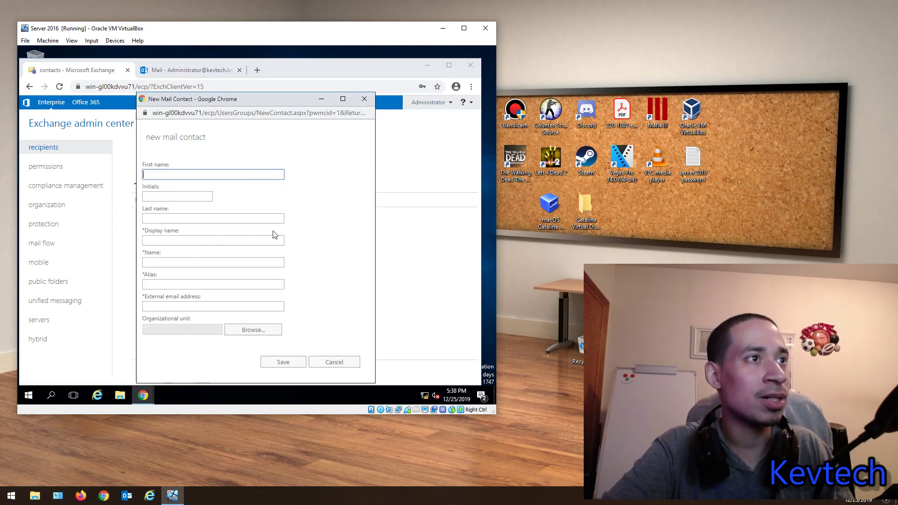
{"action": "left_click", "coordinate": [198, 307]}
{"action": "left_click", "coordinate": [182, 185]}
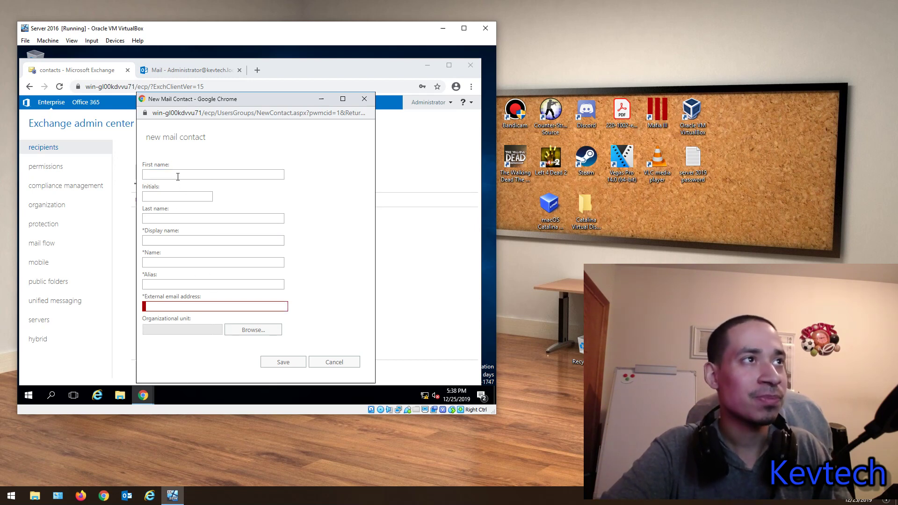
{"action": "left_click", "coordinate": [178, 175]}
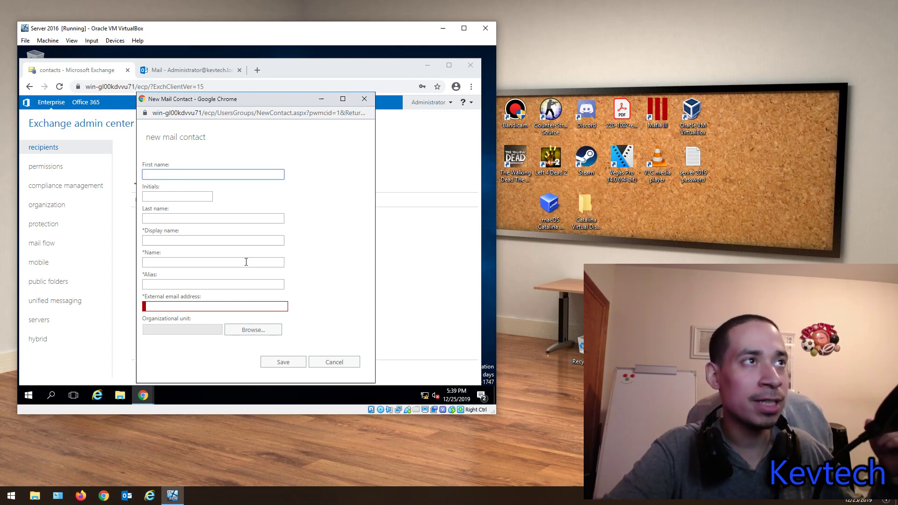
{"action": "key", "text": "Tab"}
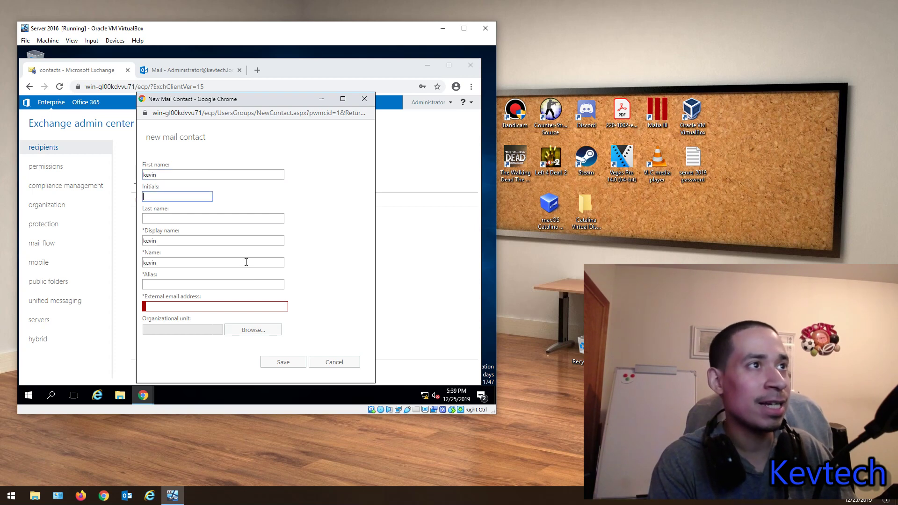
{"action": "key", "text": "Tab"}
{"action": "key", "text": "Tab"}
{"action": "key", "text": "Tab"}
{"action": "key", "text": "Tab"}
{"action": "key", "text": "Tab"}
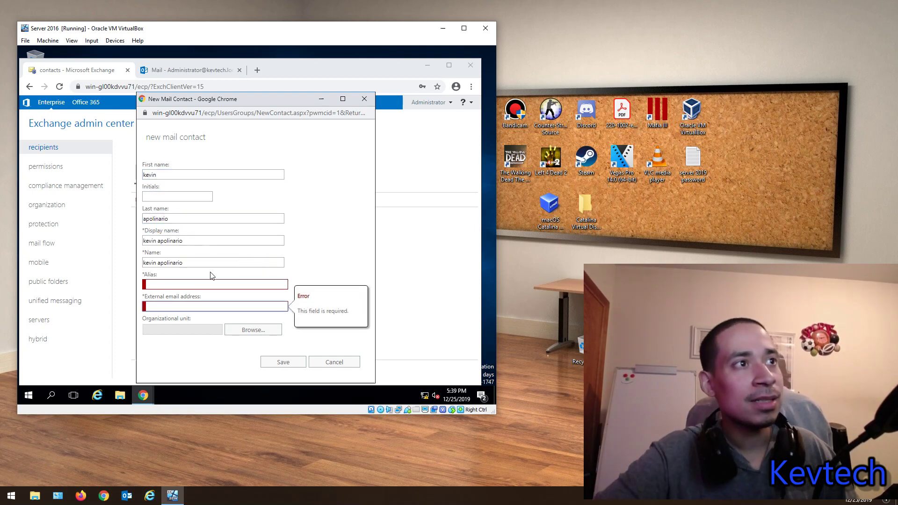
Step: Add the alias and external e-mail, set the Microsoft Exchange Security Groups OU, and save
{"action": "left_click", "coordinate": [165, 285]}
{"action": "type", "text": "ke"}
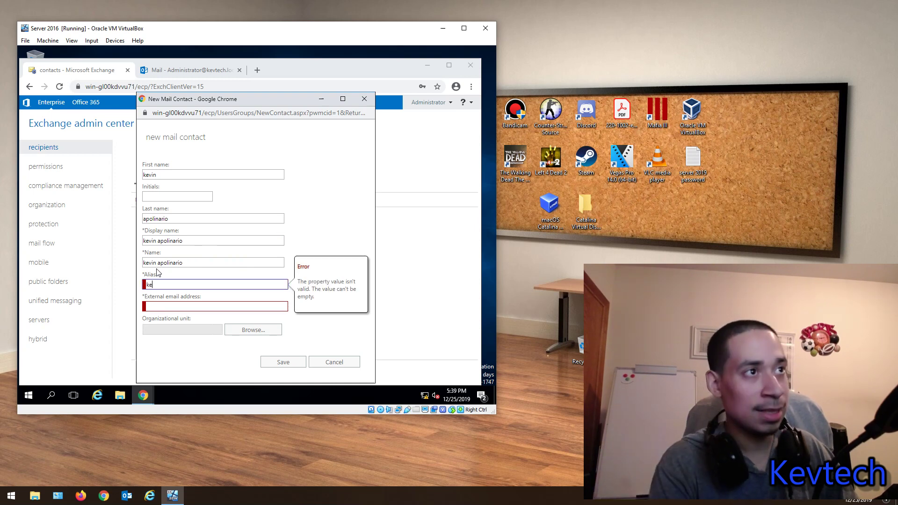
{"action": "type", "text": "vin"}
{"action": "key", "text": "Tab"}
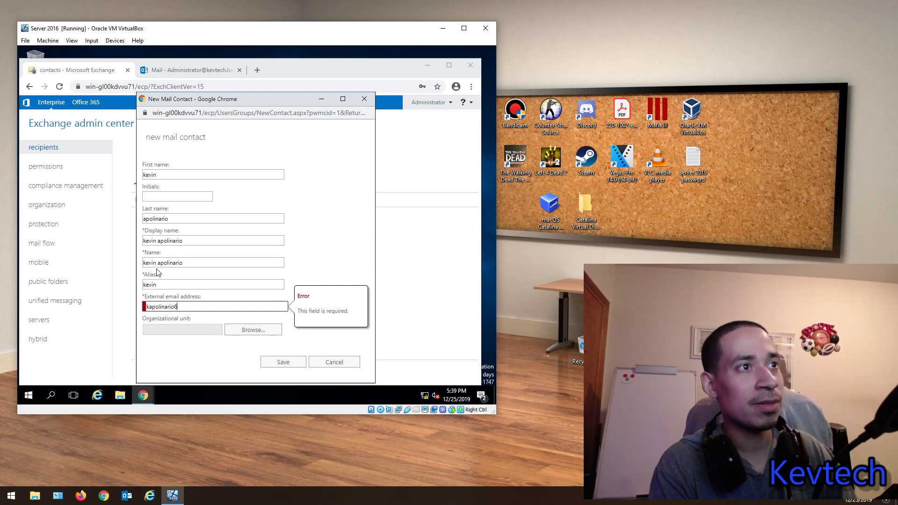
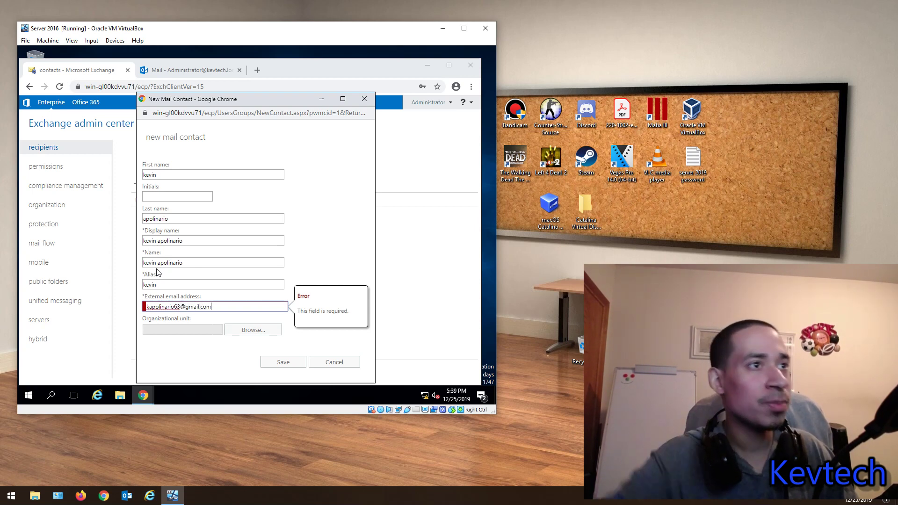
{"action": "left_click", "coordinate": [234, 331]}
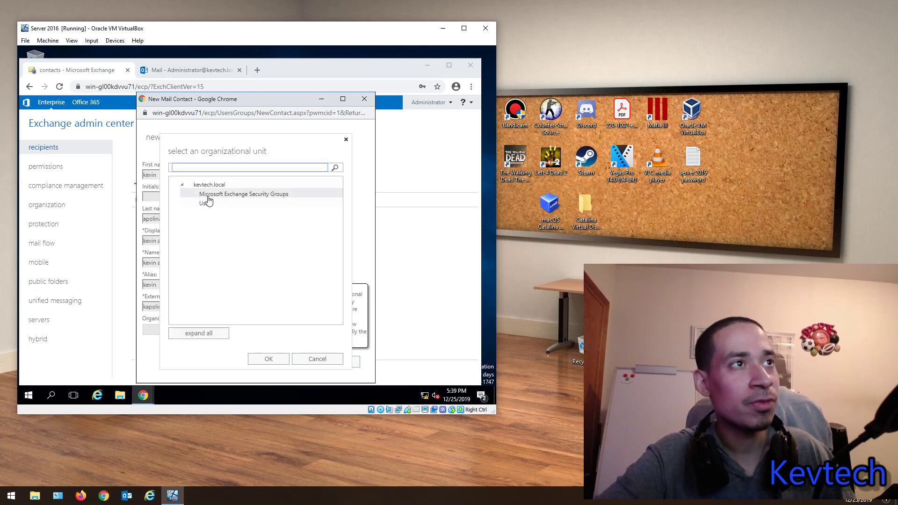
{"action": "left_click", "coordinate": [213, 196]}
{"action": "left_click", "coordinate": [267, 359]}
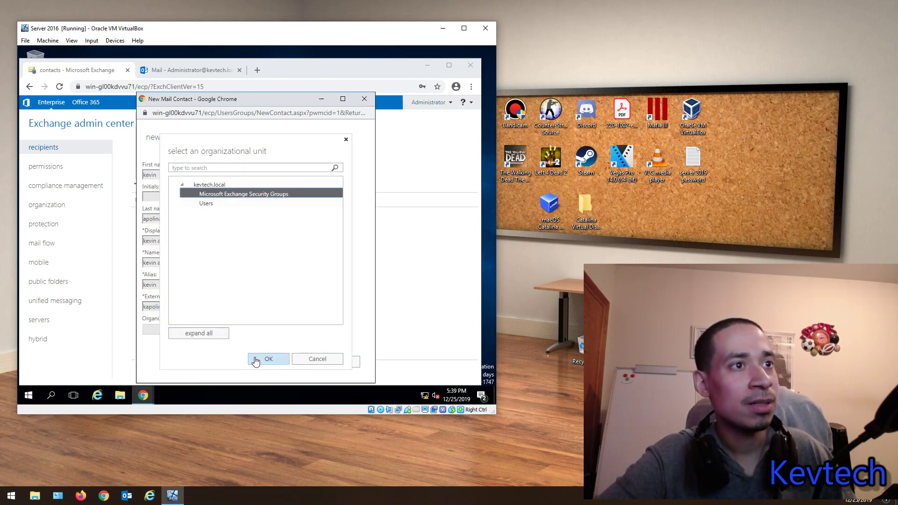
{"action": "left_click", "coordinate": [284, 361]}
{"action": "double_click", "coordinate": [195, 218]}
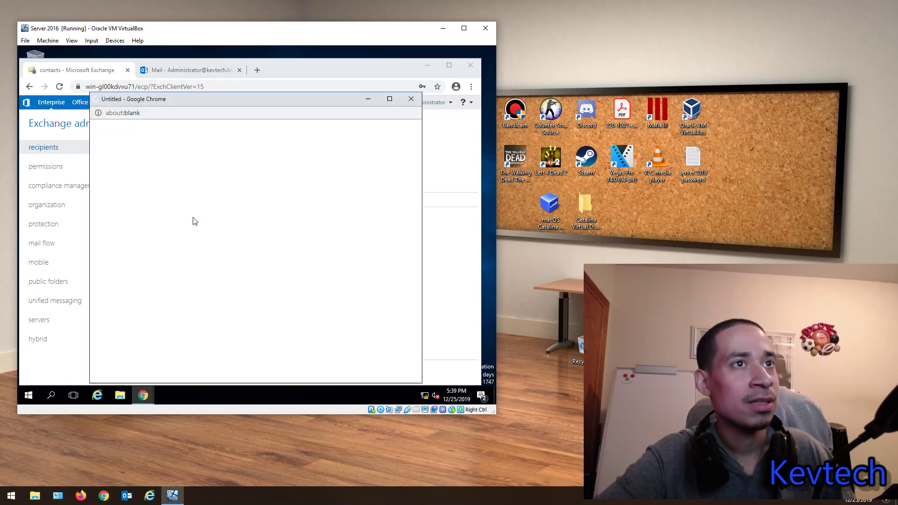
Step: Look over the contact's general and address pages, revealing the extra general options
{"action": "left_click", "coordinate": [124, 171]}
{"action": "left_click", "coordinate": [110, 158]}
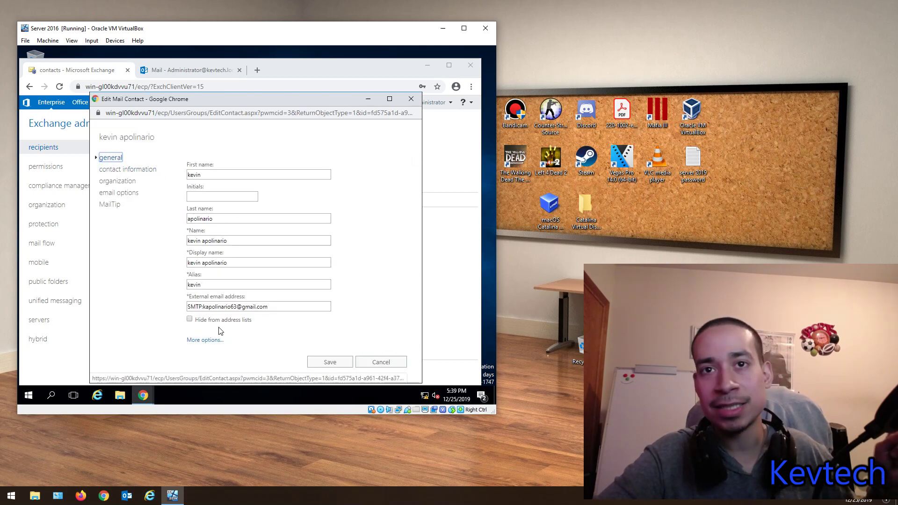
{"action": "left_click", "coordinate": [204, 340]}
{"action": "scroll", "coordinate": [200, 317], "scroll_direction": "up", "scroll_amount": 1}
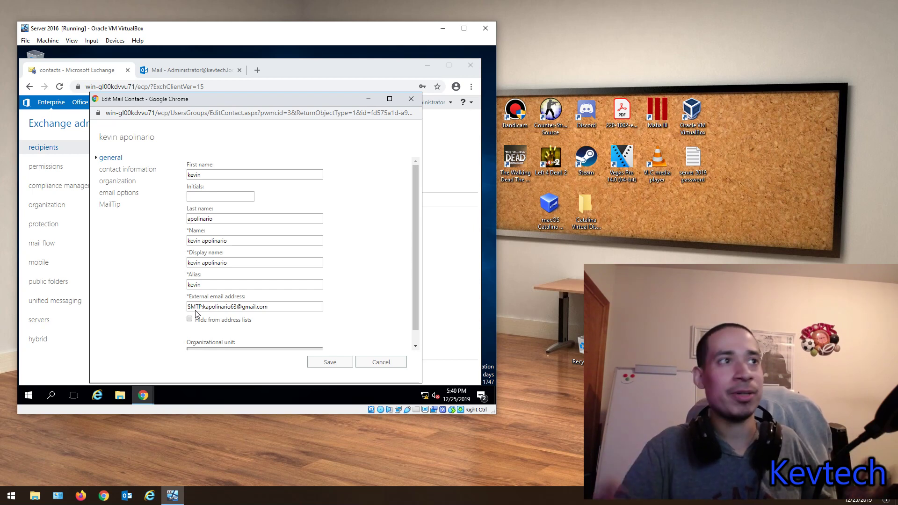
Step: Review the organization, e-mail options, MailTip, address and general pages, then close the window
{"action": "left_click", "coordinate": [133, 171]}
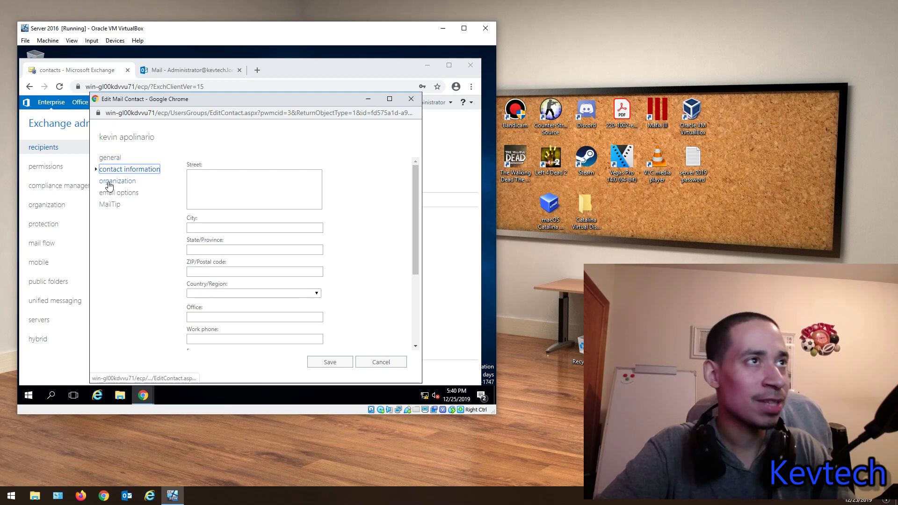
{"action": "left_click", "coordinate": [115, 182]}
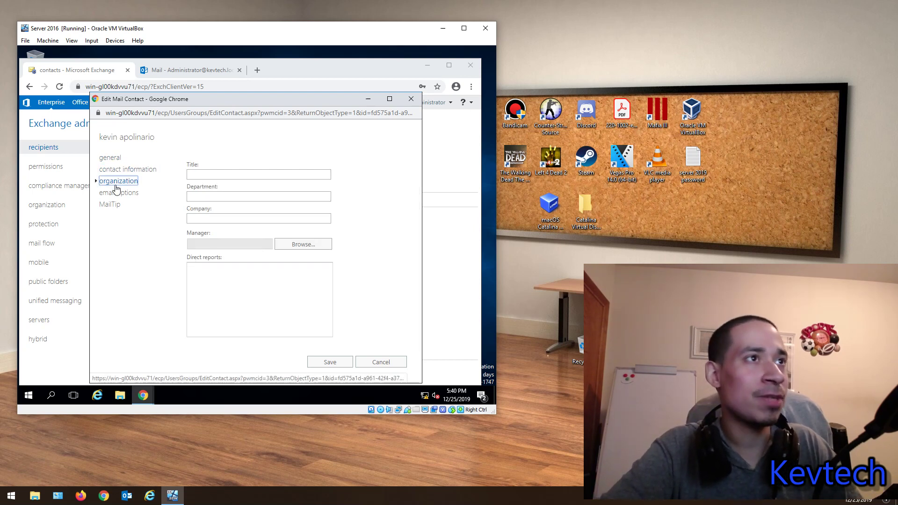
{"action": "left_click", "coordinate": [119, 194]}
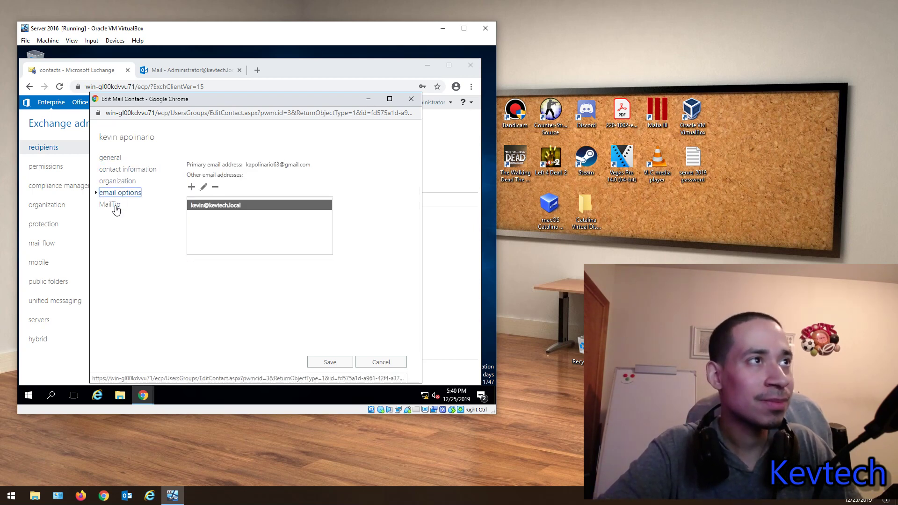
{"action": "left_click", "coordinate": [116, 204]}
{"action": "left_click", "coordinate": [116, 182]}
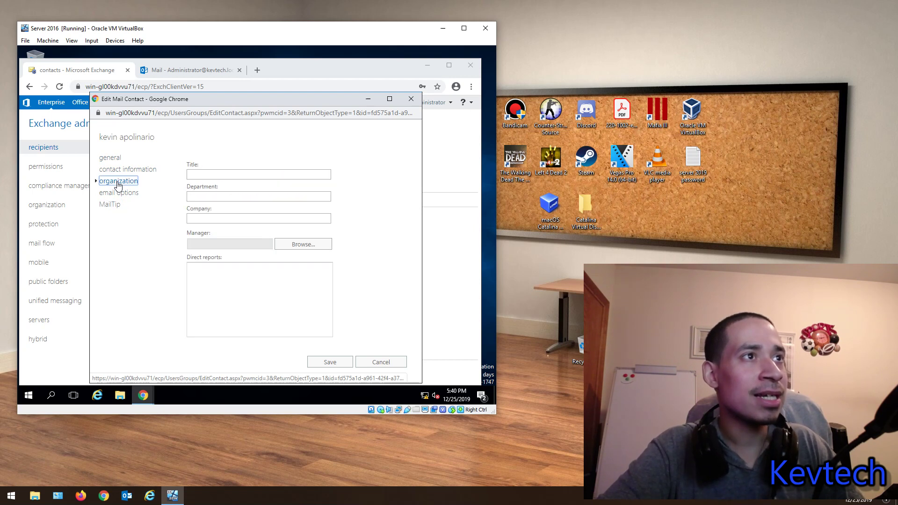
{"action": "left_click", "coordinate": [122, 171]}
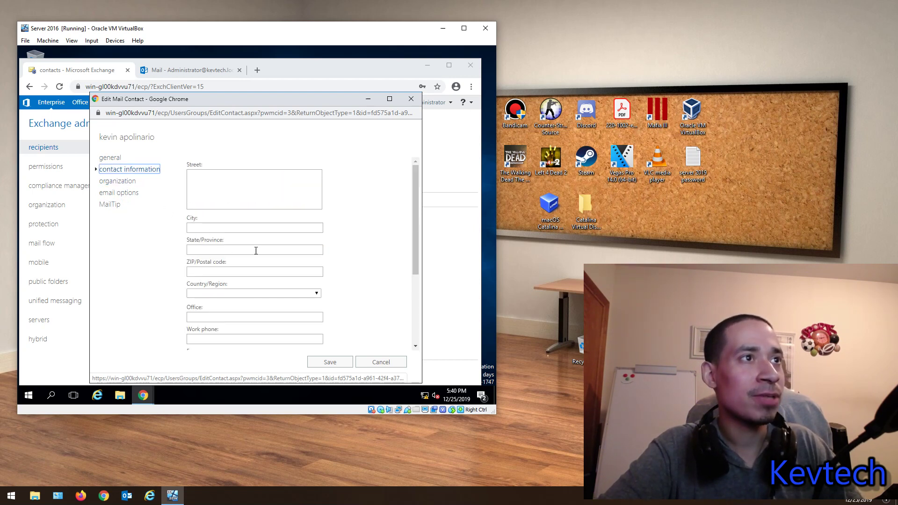
{"action": "scroll", "coordinate": [248, 305], "scroll_direction": "down", "scroll_amount": 3}
{"action": "scroll", "coordinate": [187, 285], "scroll_direction": "up", "scroll_amount": 3}
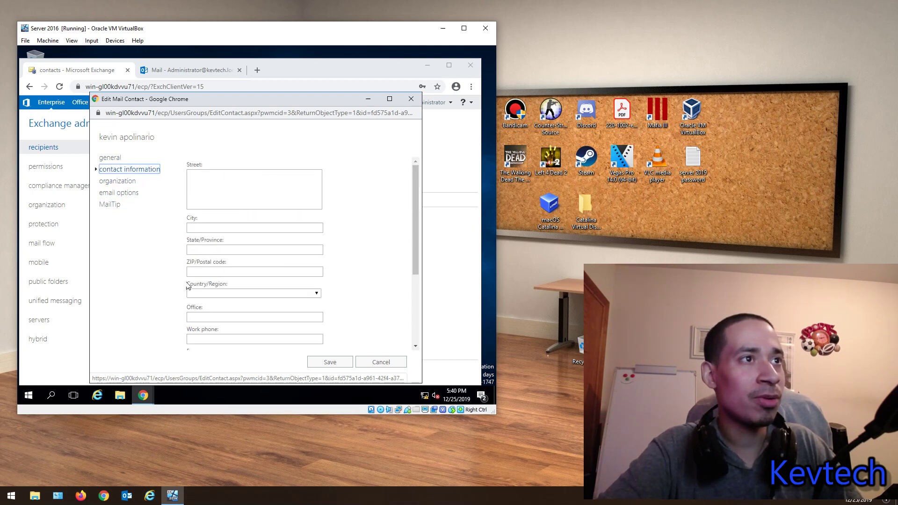
{"action": "left_click", "coordinate": [118, 157]}
{"action": "scroll", "coordinate": [299, 245], "scroll_direction": "down", "scroll_amount": 1}
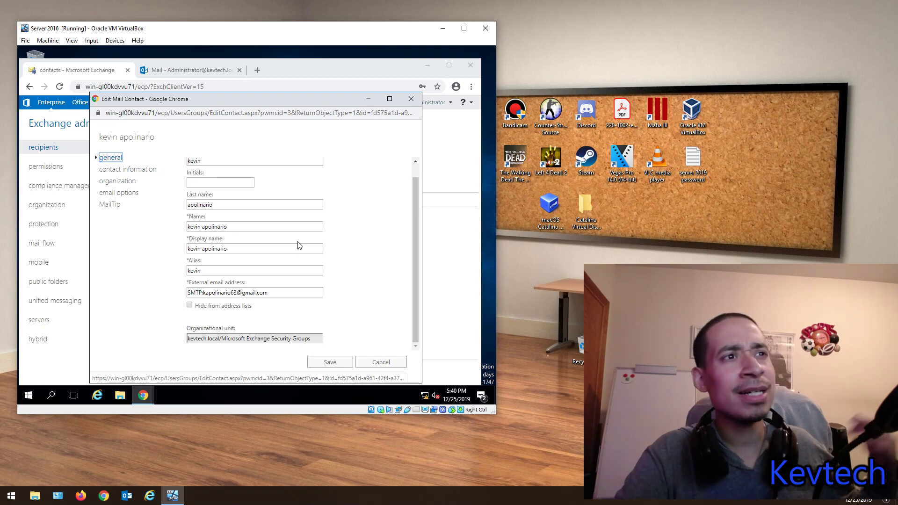
{"action": "scroll", "coordinate": [292, 256], "scroll_direction": "up", "scroll_amount": 1}
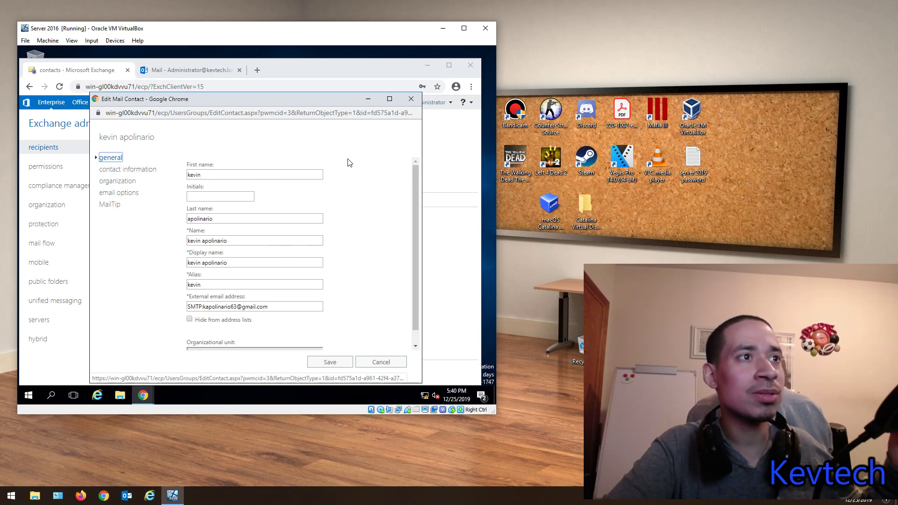
{"action": "scroll", "coordinate": [412, 183], "scroll_direction": "down", "scroll_amount": 1}
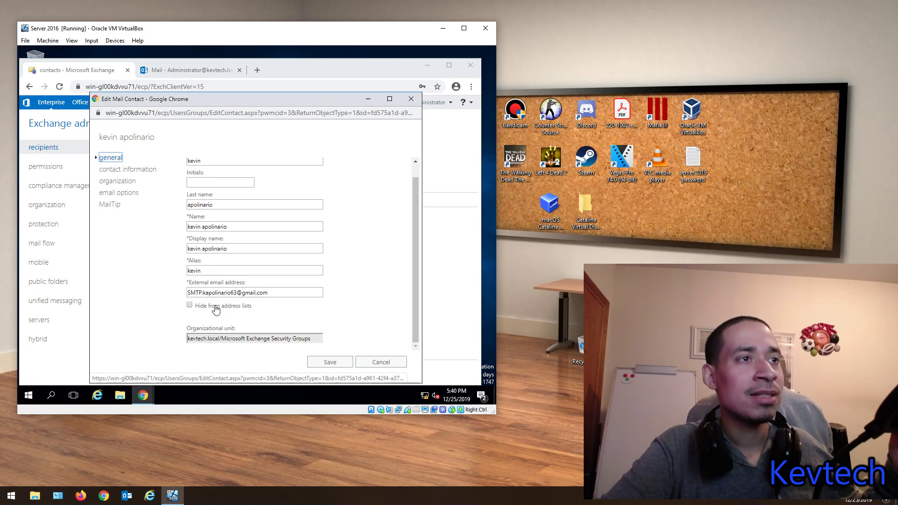
{"action": "left_click", "coordinate": [413, 99]}
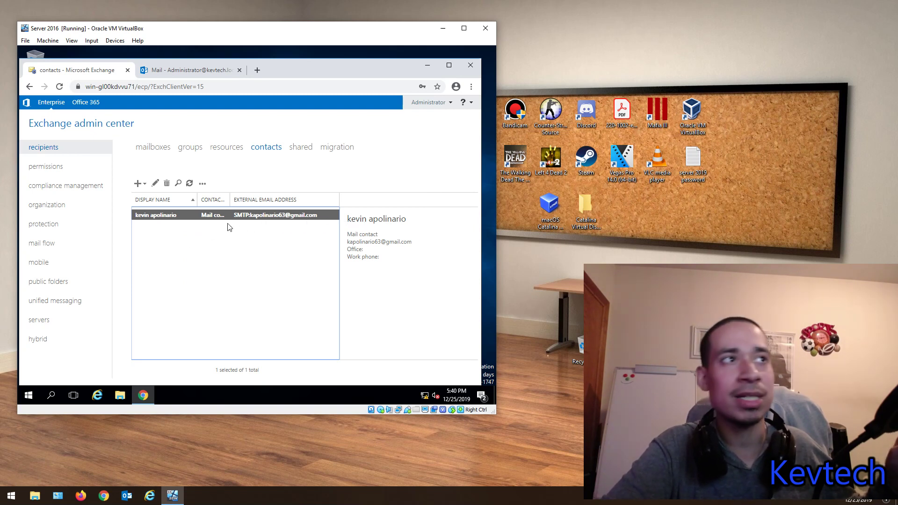
Step: Reopen the mail contact, close it unchanged, and show the new recipient choices
{"action": "double_click", "coordinate": [173, 216]}
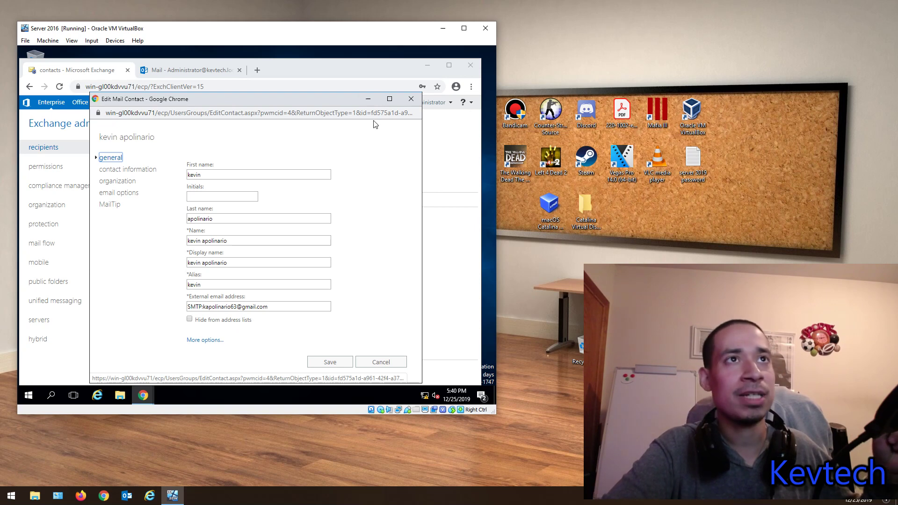
{"action": "left_click", "coordinate": [411, 98]}
{"action": "left_click", "coordinate": [137, 184]}
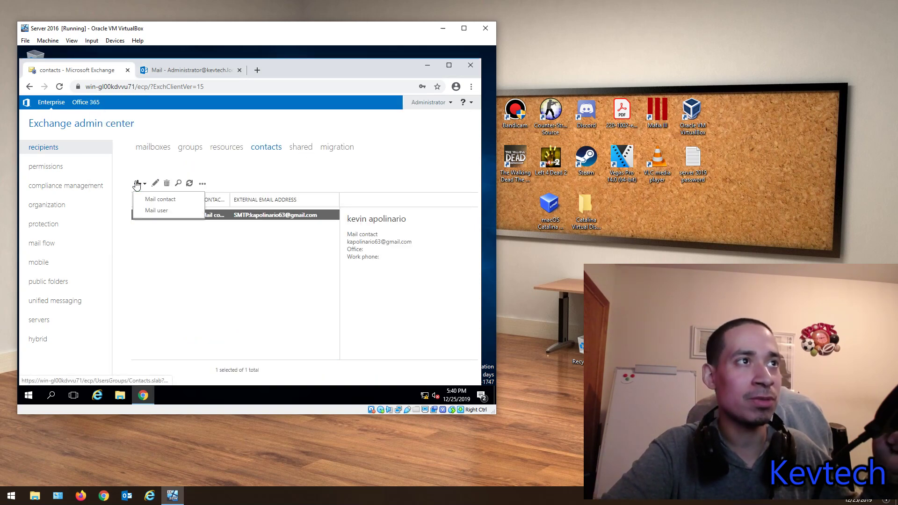
Step: Start a new mail user and enter its alias and external e-mail address
{"action": "left_click", "coordinate": [147, 211]}
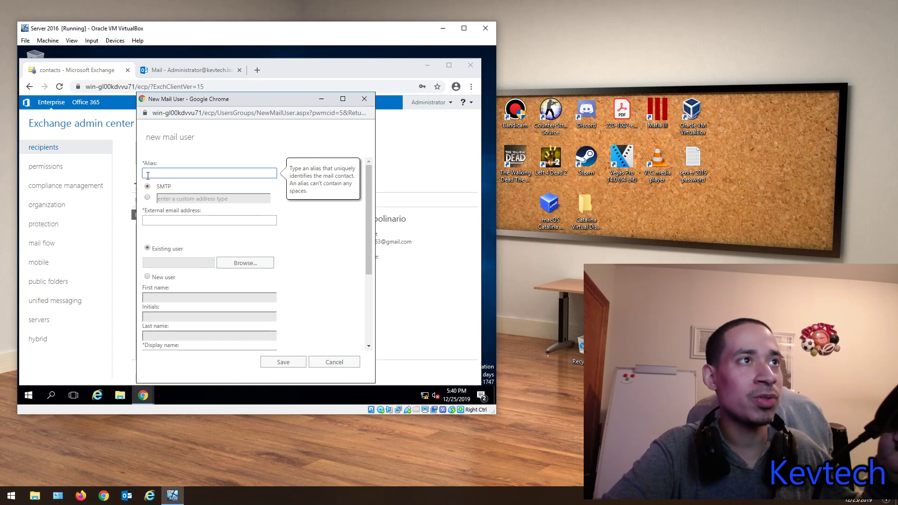
{"action": "left_click", "coordinate": [156, 219]}
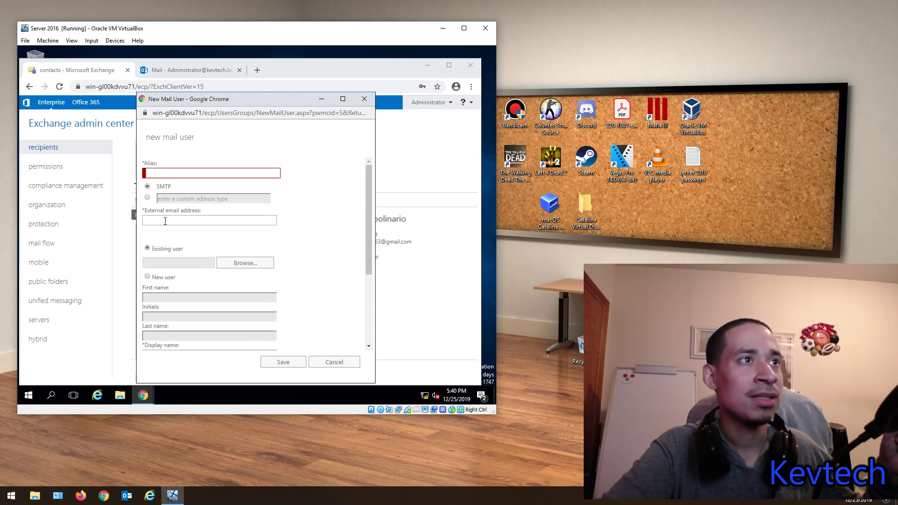
{"action": "scroll", "coordinate": [180, 227], "scroll_direction": "down", "scroll_amount": 3}
{"action": "scroll", "coordinate": [171, 223], "scroll_direction": "up", "scroll_amount": 3}
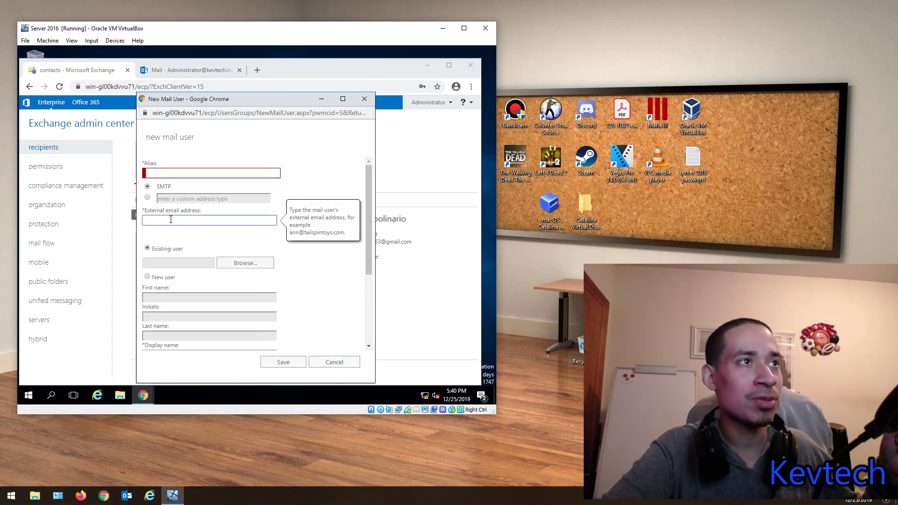
{"action": "left_click", "coordinate": [165, 175]}
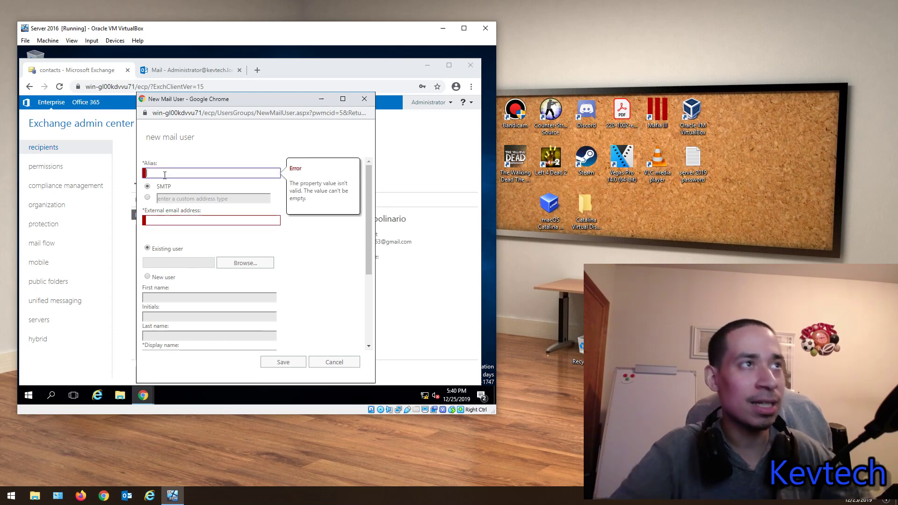
{"action": "type", "text": "kevin"}
{"action": "key", "text": "Tab"}
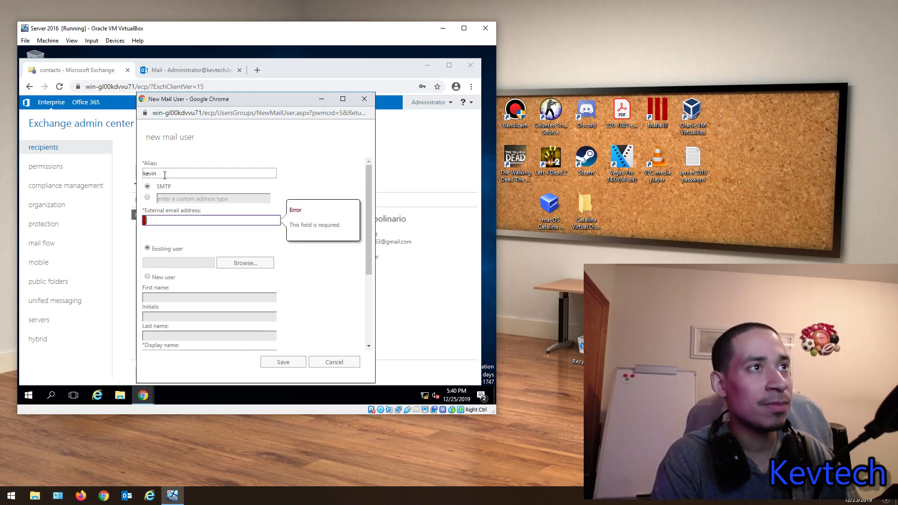
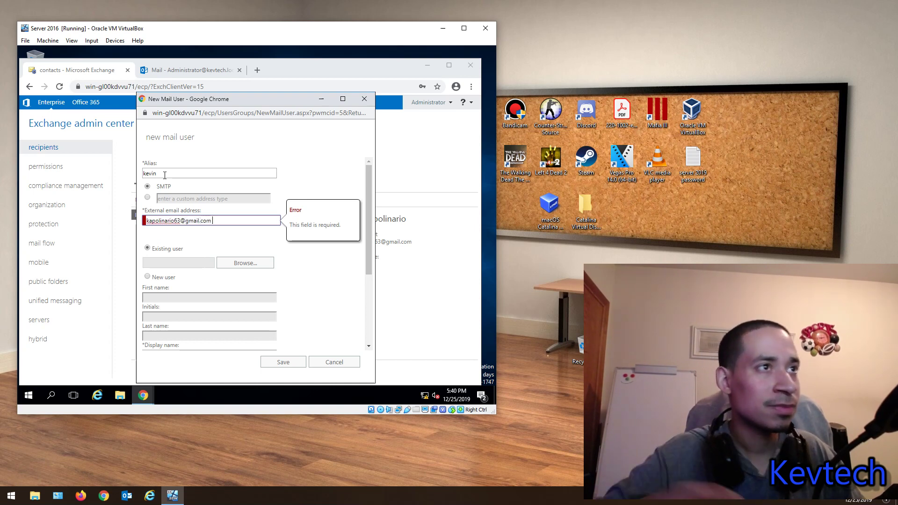
Step: Link the mail user to DefaultAccount
{"action": "left_click", "coordinate": [255, 263]}
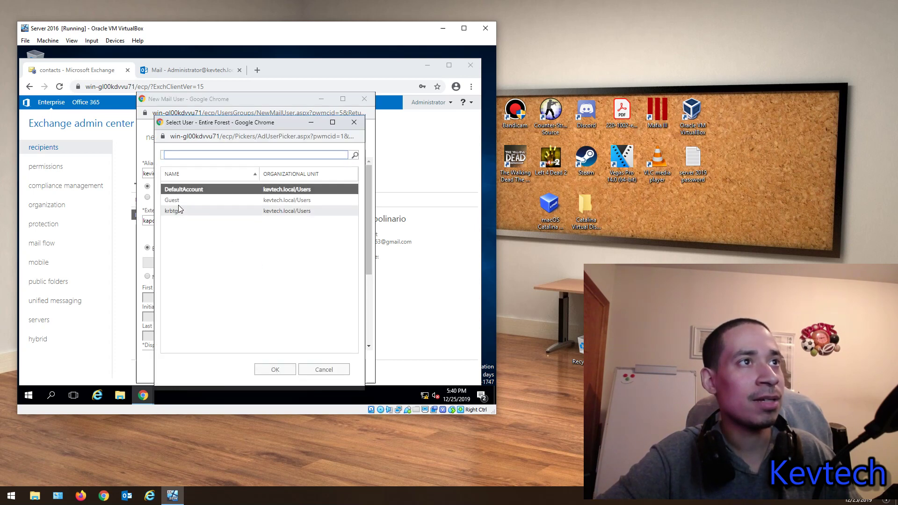
{"action": "left_click", "coordinate": [177, 200]}
{"action": "left_click", "coordinate": [180, 211]}
{"action": "left_click", "coordinate": [179, 200]}
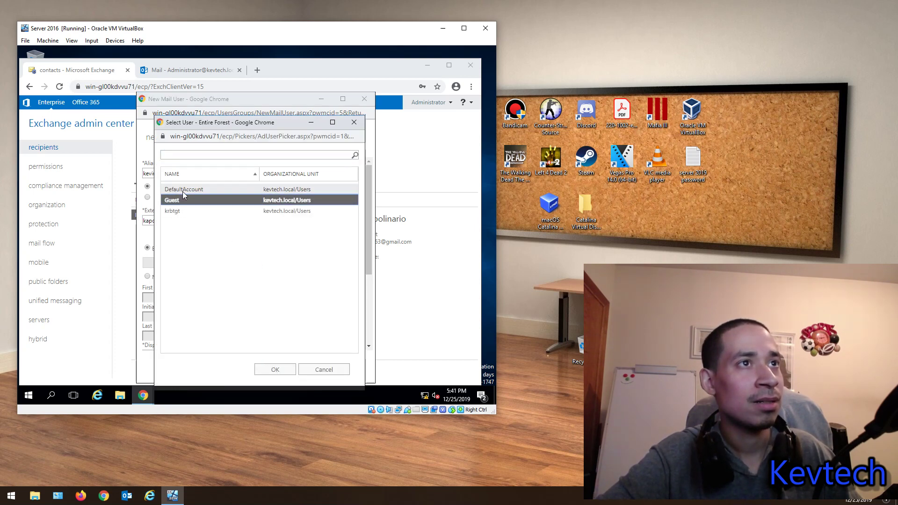
{"action": "left_click", "coordinate": [182, 190]}
{"action": "left_click", "coordinate": [181, 211]}
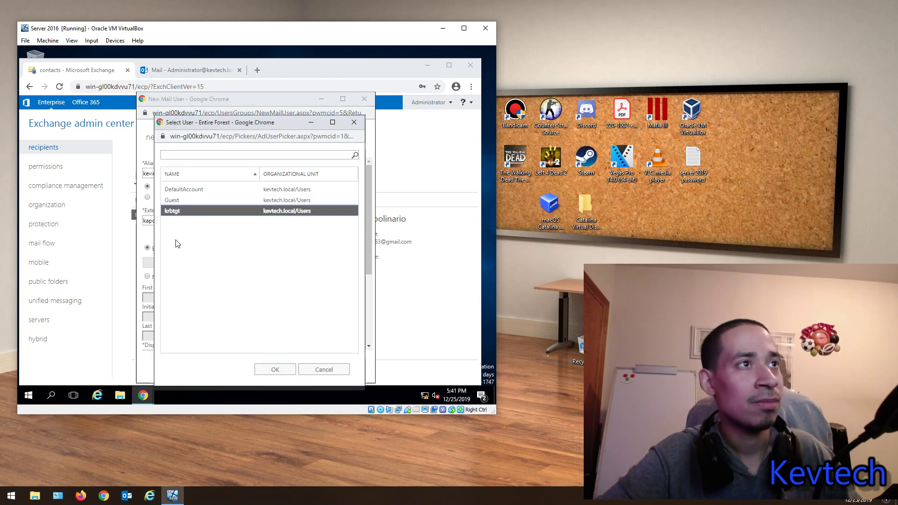
{"action": "left_click", "coordinate": [185, 189]}
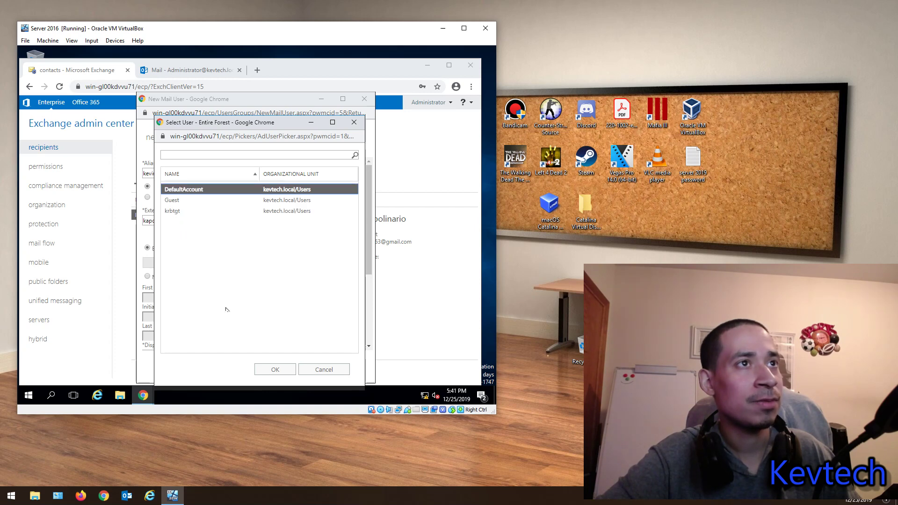
{"action": "left_click", "coordinate": [275, 368]}
Step: Attempt to save, dismiss the invalid address error, and discard the mail user form
{"action": "left_click", "coordinate": [276, 363]}
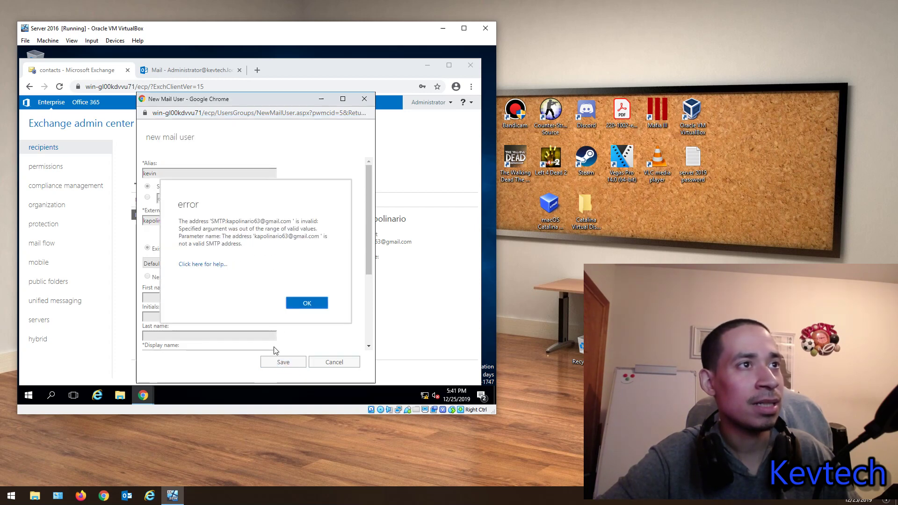
{"action": "left_click", "coordinate": [300, 304]}
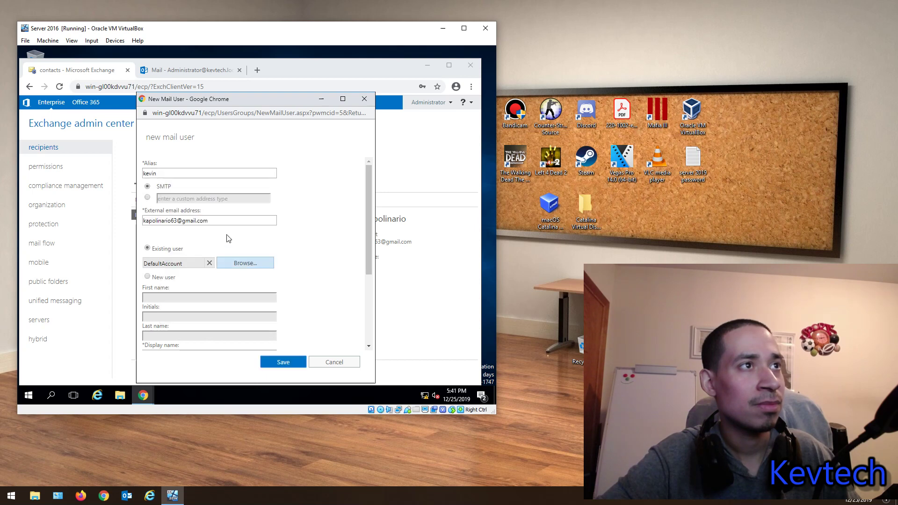
{"action": "left_click", "coordinate": [148, 198]}
{"action": "left_click", "coordinate": [147, 187]}
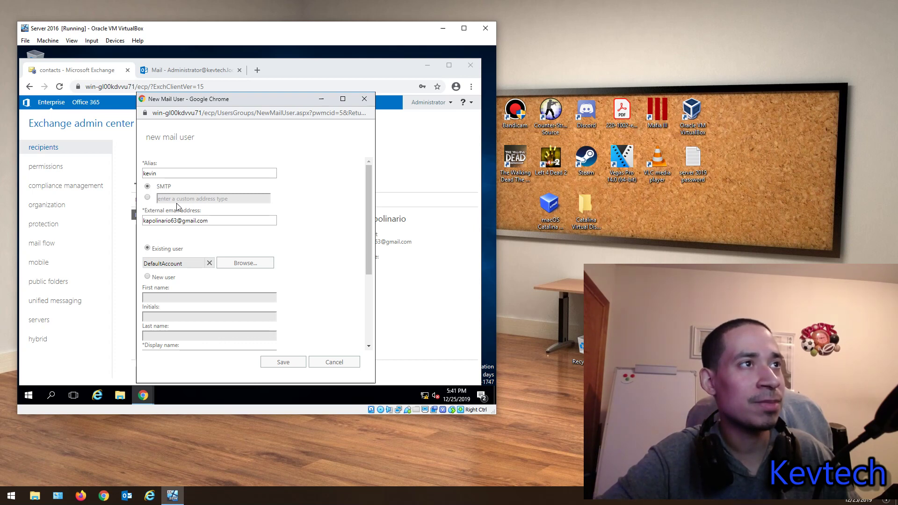
{"action": "left_click", "coordinate": [162, 173]}
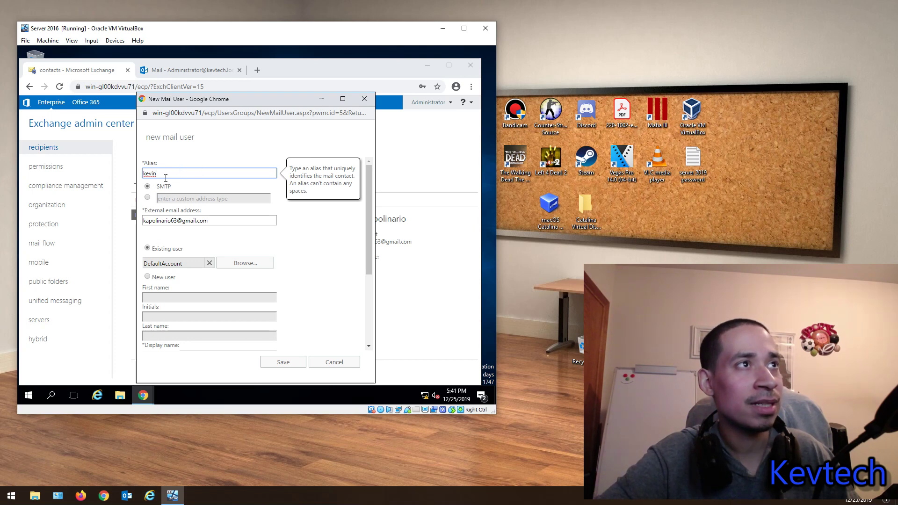
{"action": "left_click", "coordinate": [365, 99]}
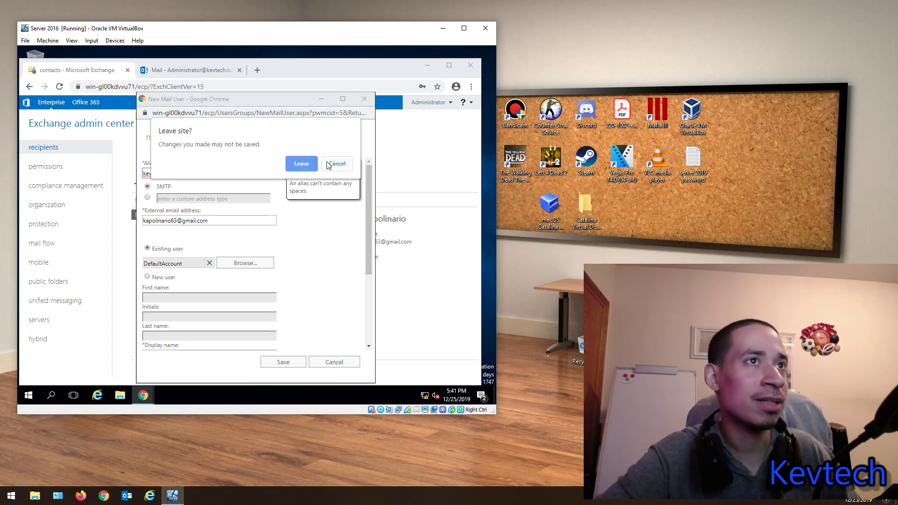
{"action": "left_click", "coordinate": [309, 164]}
{"action": "left_click", "coordinate": [139, 183]}
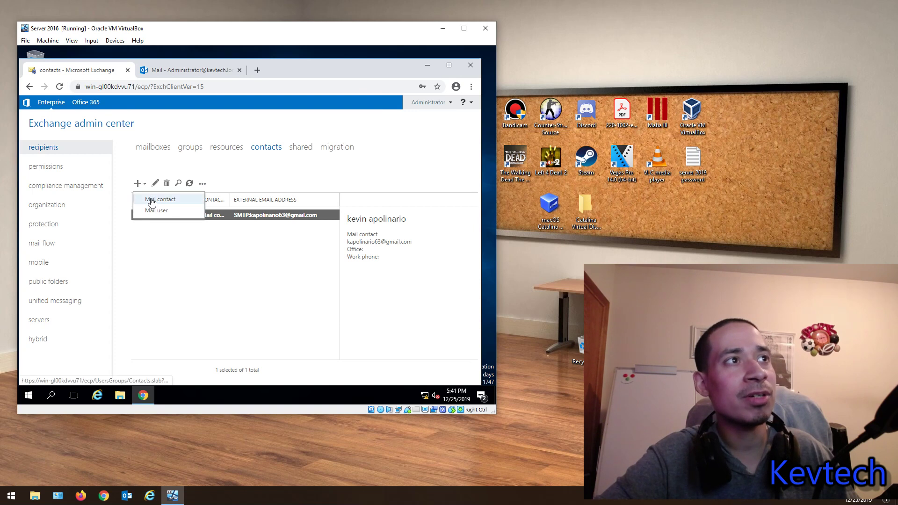
Step: Delete the mail contact from the contacts list
{"action": "left_click", "coordinate": [177, 271]}
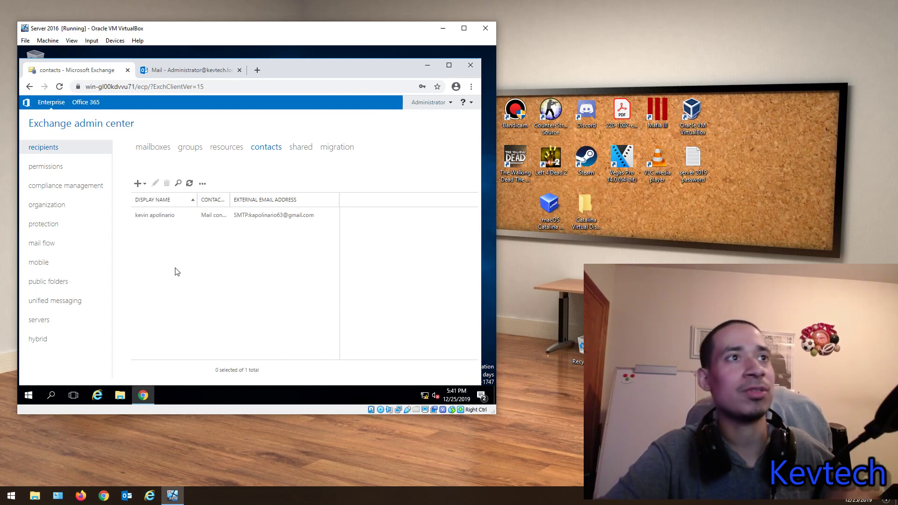
{"action": "left_click", "coordinate": [251, 216]}
{"action": "left_click", "coordinate": [166, 184]}
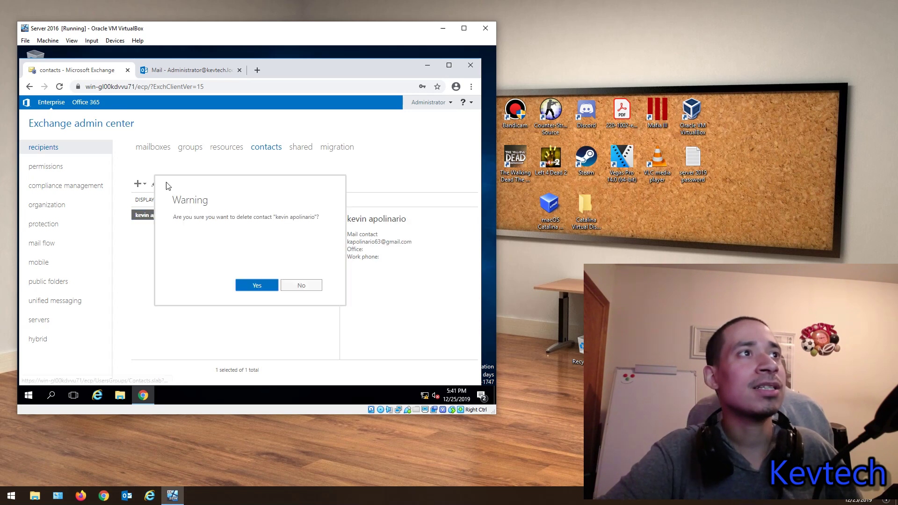
{"action": "left_click", "coordinate": [257, 285]}
Step: Check the empty contacts list, then start a new shared mailbox from the shared page
{"action": "left_click", "coordinate": [151, 147]}
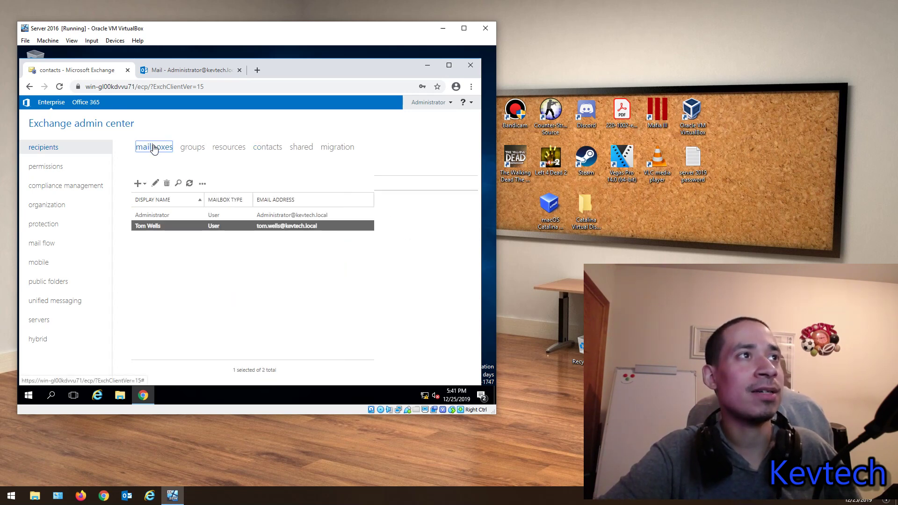
{"action": "left_click", "coordinate": [268, 149]}
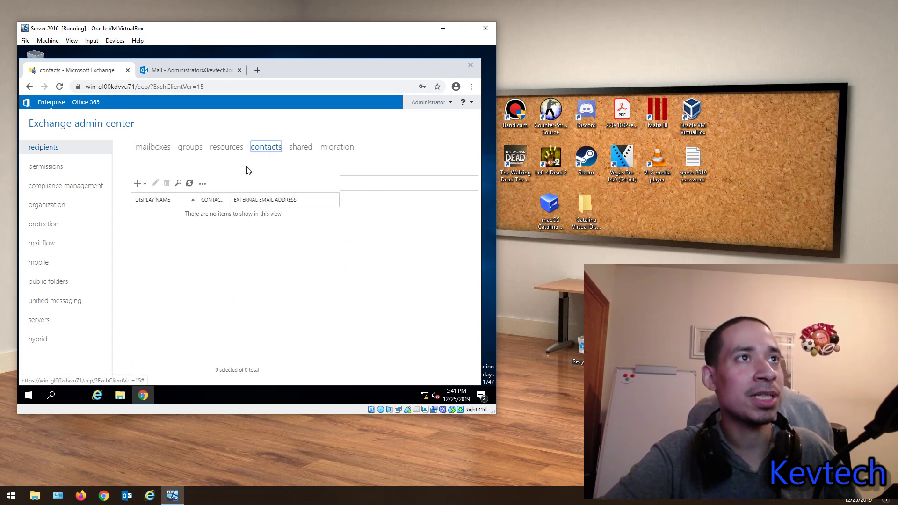
{"action": "left_click", "coordinate": [296, 150]}
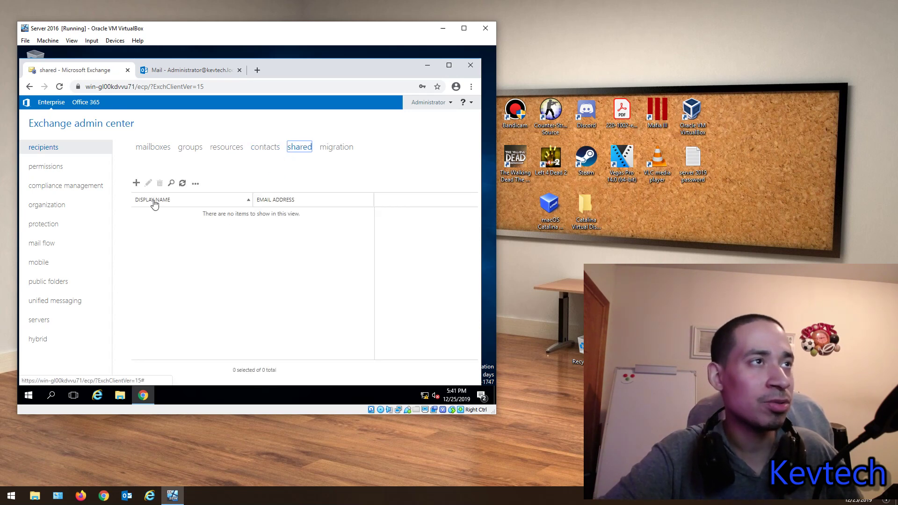
{"action": "left_click", "coordinate": [136, 184]}
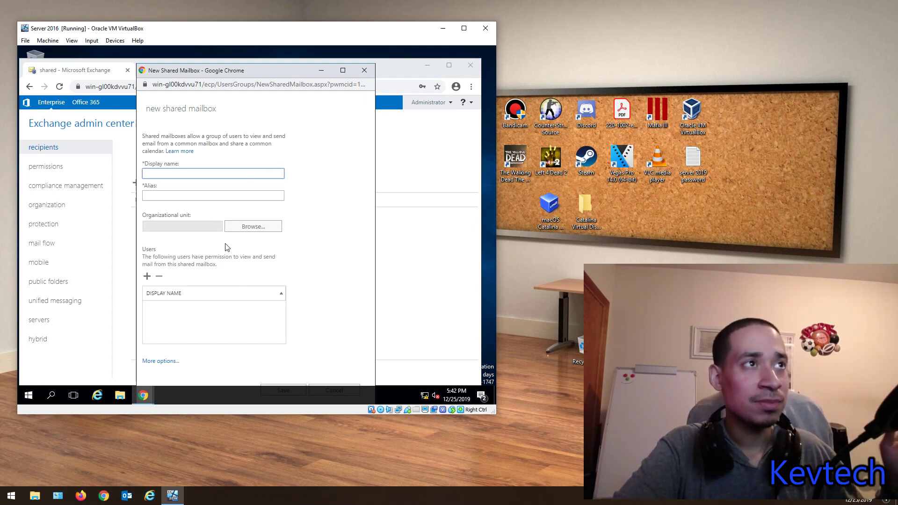
Step: Correct the display name to Technology Mailbox and the alias to IT
{"action": "left_click", "coordinate": [197, 196]}
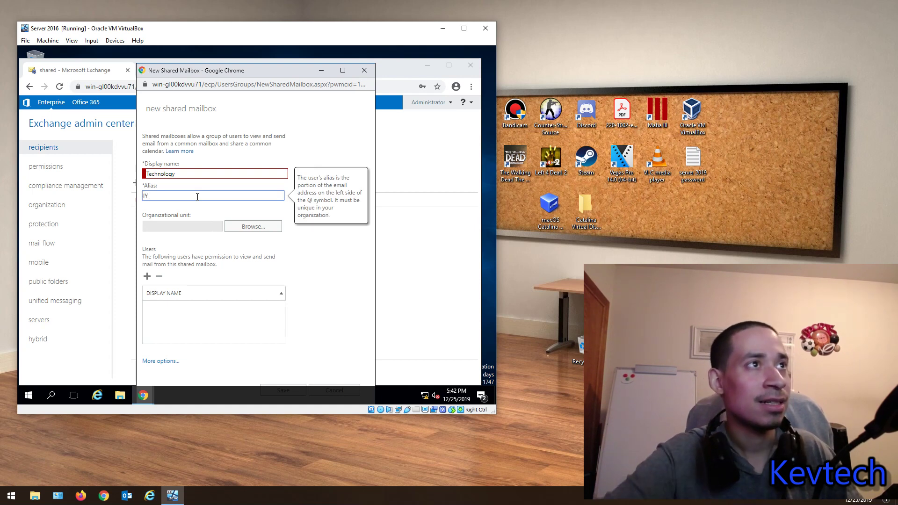
{"action": "left_click", "coordinate": [198, 173]}
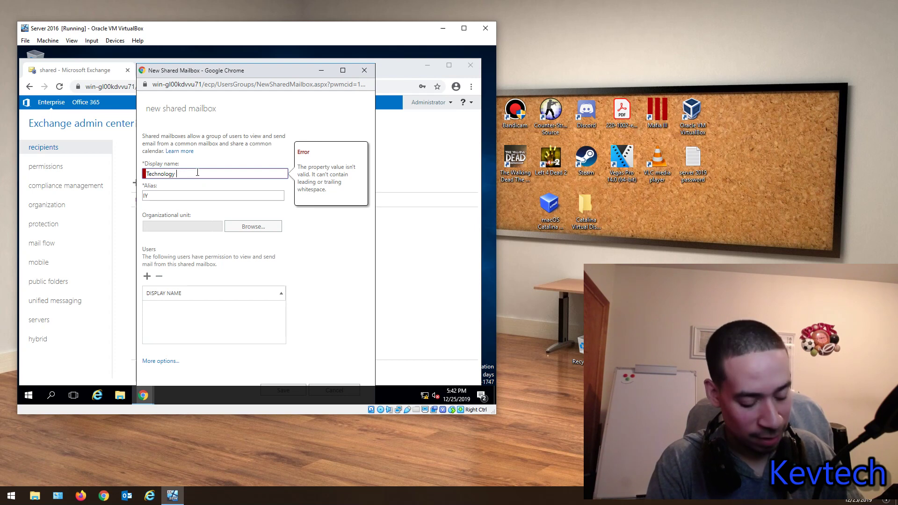
{"action": "type", "text": "Mailbox"}
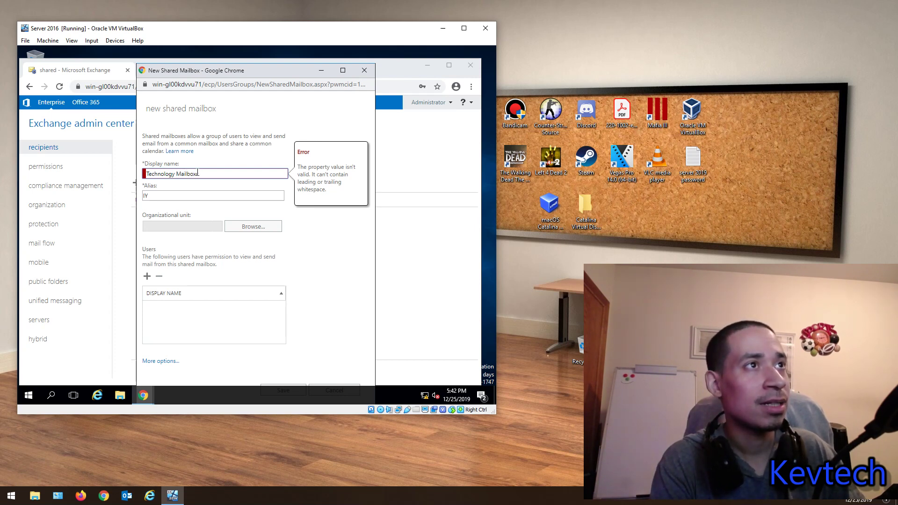
{"action": "key", "text": "Tab"}
{"action": "key", "text": "Tab"}
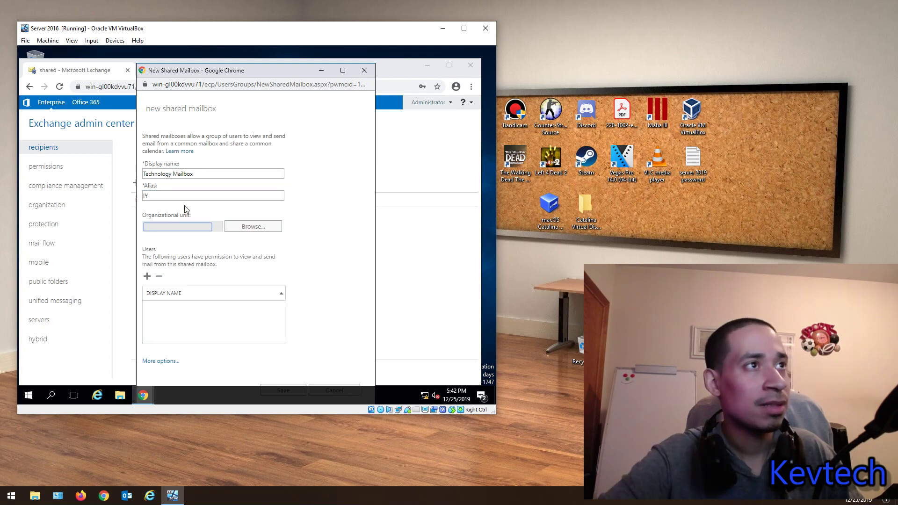
{"action": "left_click", "coordinate": [183, 205]}
{"action": "left_click", "coordinate": [183, 199]}
{"action": "key", "text": "BackSpace"}
{"action": "type", "text": "T"}
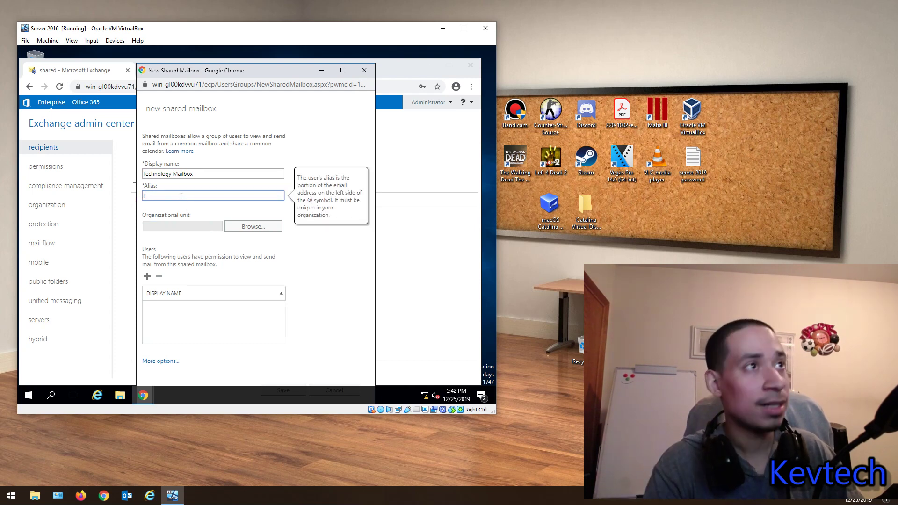
Step: Set the Microsoft Exchange Security Groups OU, add one user and a mailbox database, then save
{"action": "left_click", "coordinate": [248, 226]}
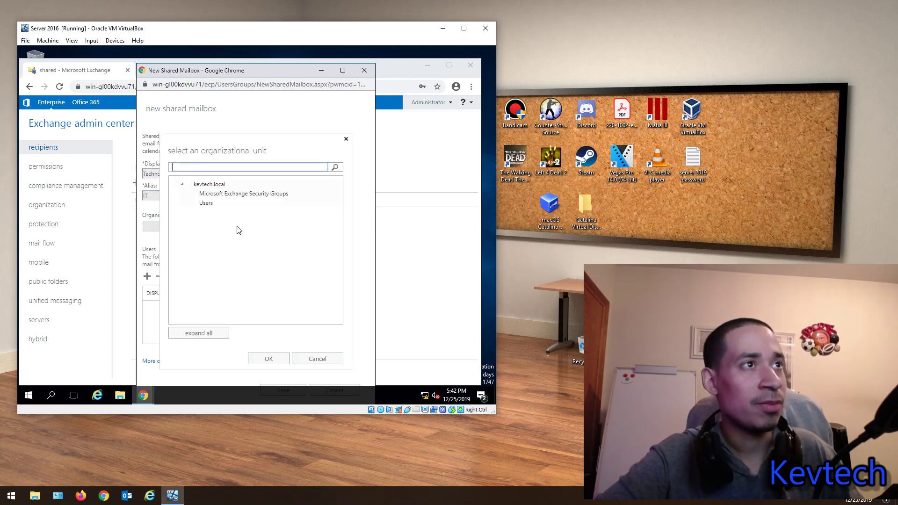
{"action": "left_click", "coordinate": [268, 359]}
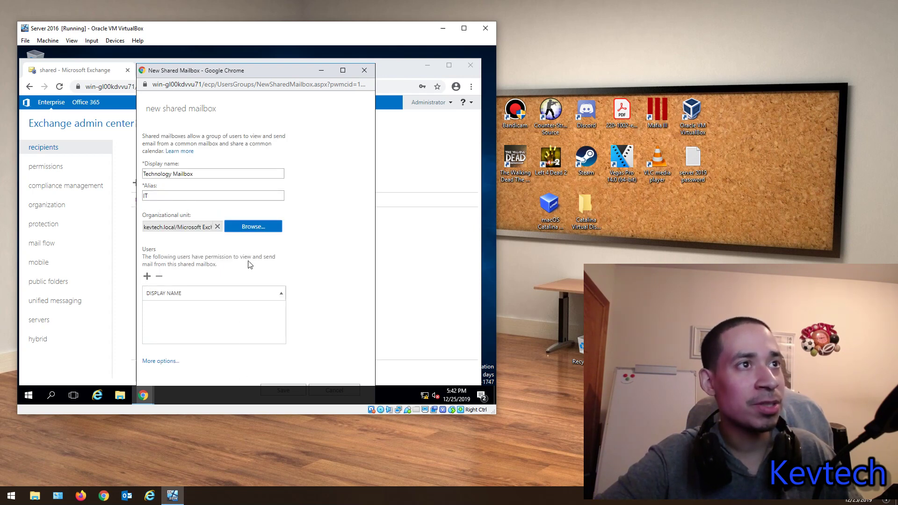
{"action": "left_click", "coordinate": [148, 276]}
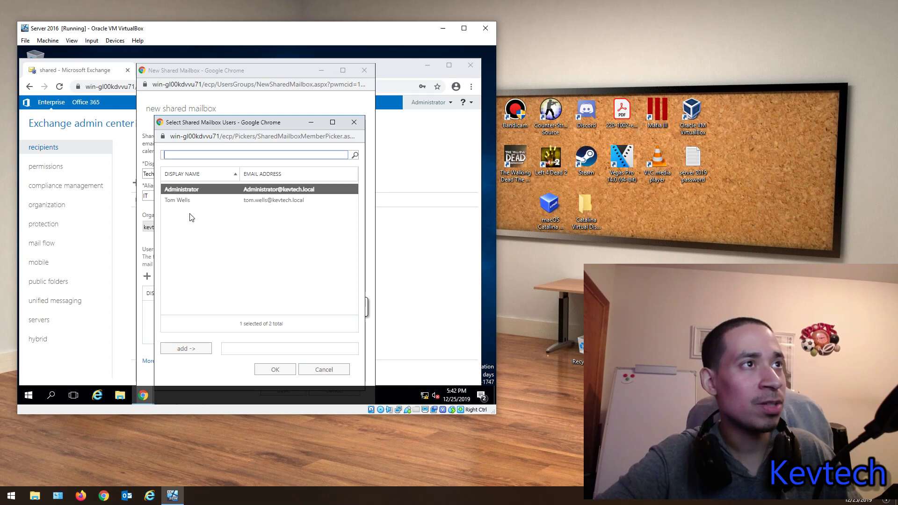
{"action": "left_click", "coordinate": [189, 200]}
{"action": "left_click", "coordinate": [186, 349]}
{"action": "left_click", "coordinate": [273, 369]}
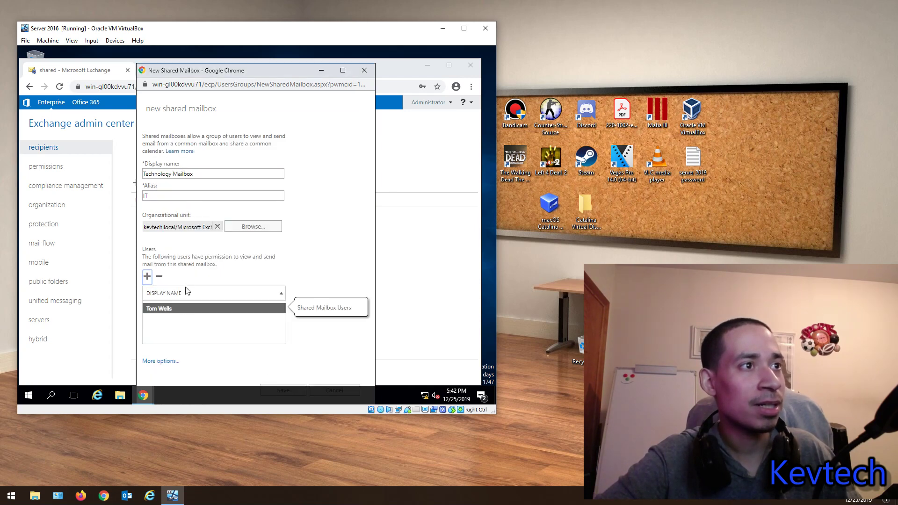
{"action": "left_click", "coordinate": [155, 364]}
{"action": "left_click", "coordinate": [222, 285]}
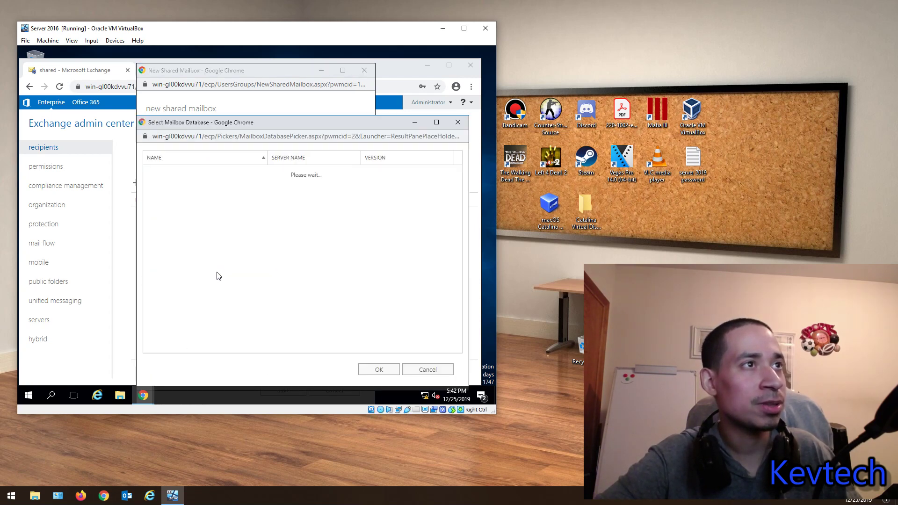
{"action": "left_click", "coordinate": [379, 369]}
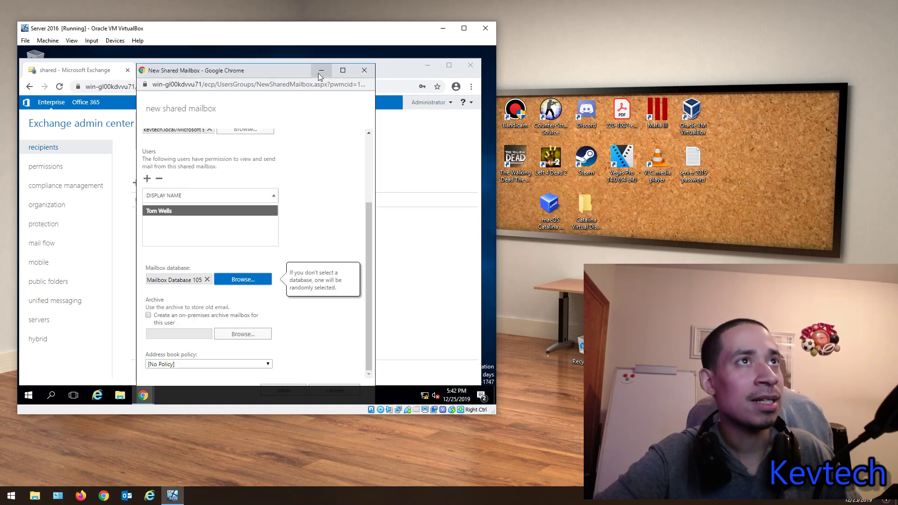
{"action": "left_click", "coordinate": [277, 389]}
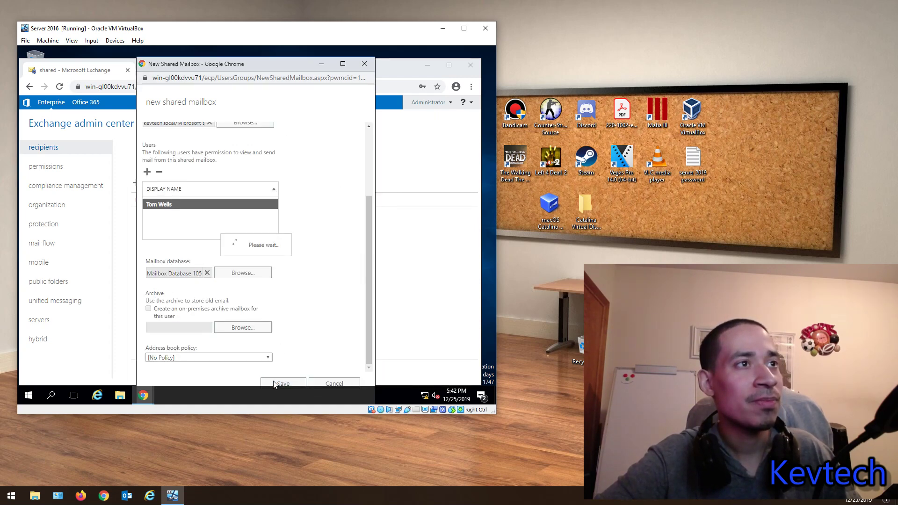
{"action": "double_click", "coordinate": [166, 214]}
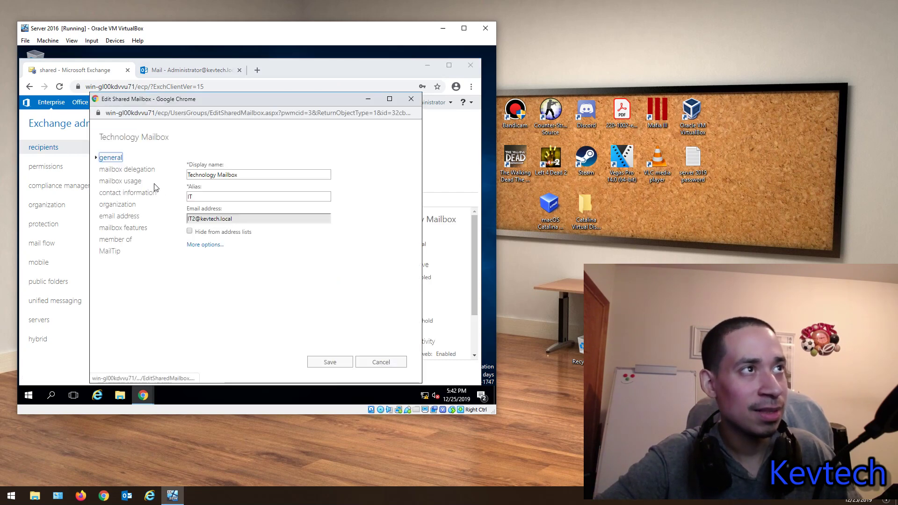
{"action": "left_click", "coordinate": [198, 245]}
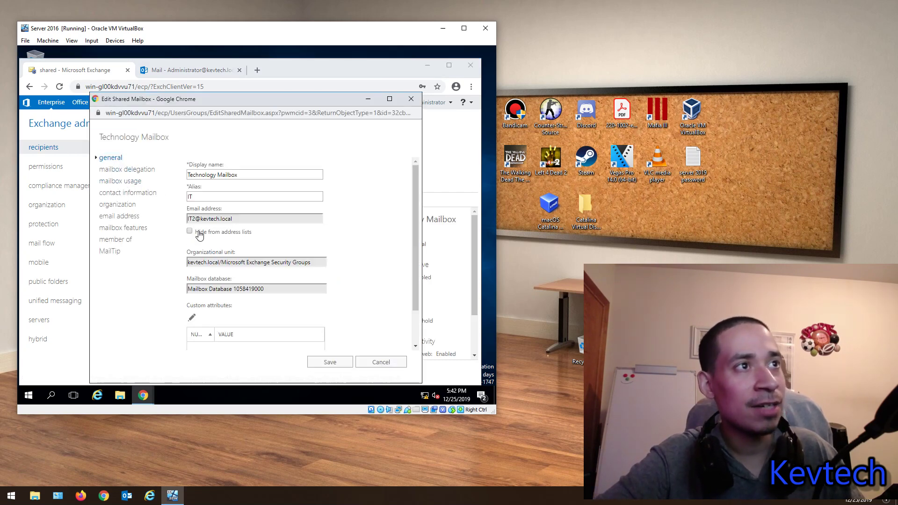
{"action": "left_click", "coordinate": [129, 169]}
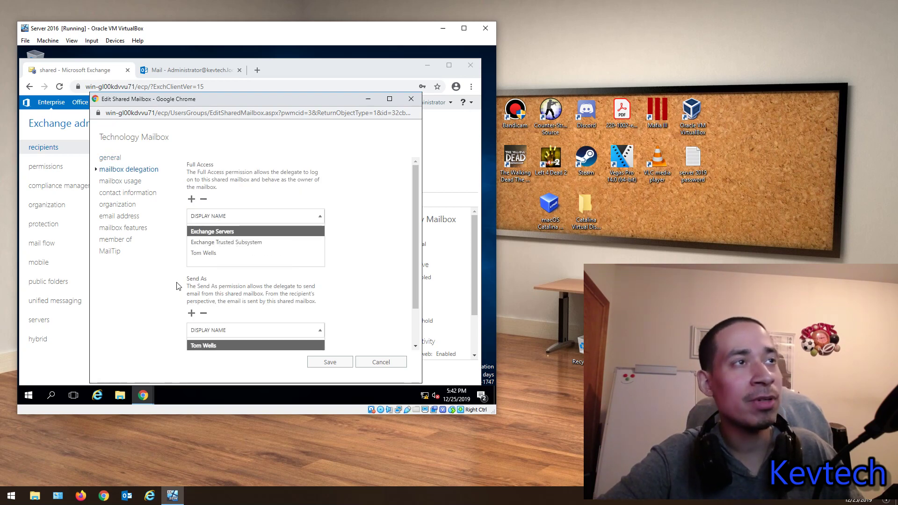
{"action": "scroll", "coordinate": [252, 294], "scroll_direction": "down", "scroll_amount": 3}
{"action": "scroll", "coordinate": [252, 294], "scroll_direction": "up", "scroll_amount": 3}
{"action": "left_click", "coordinate": [129, 181]}
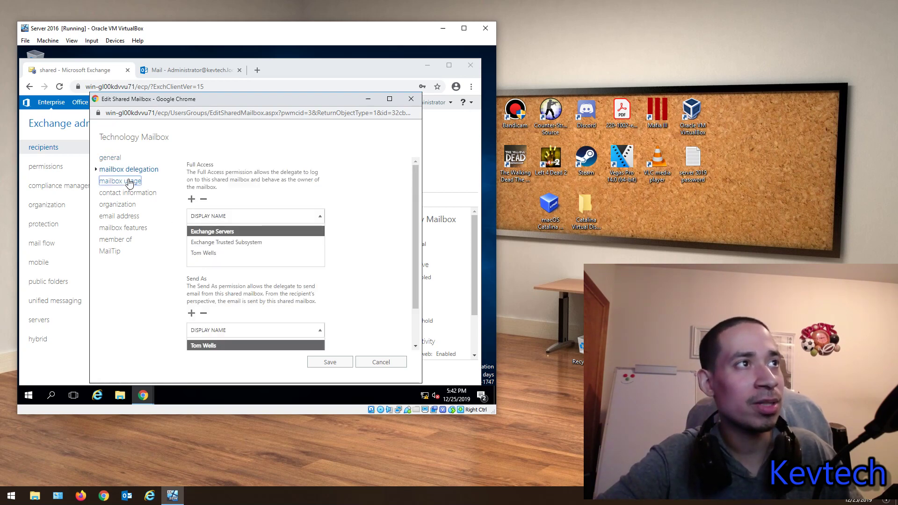
{"action": "left_click", "coordinate": [311, 298]}
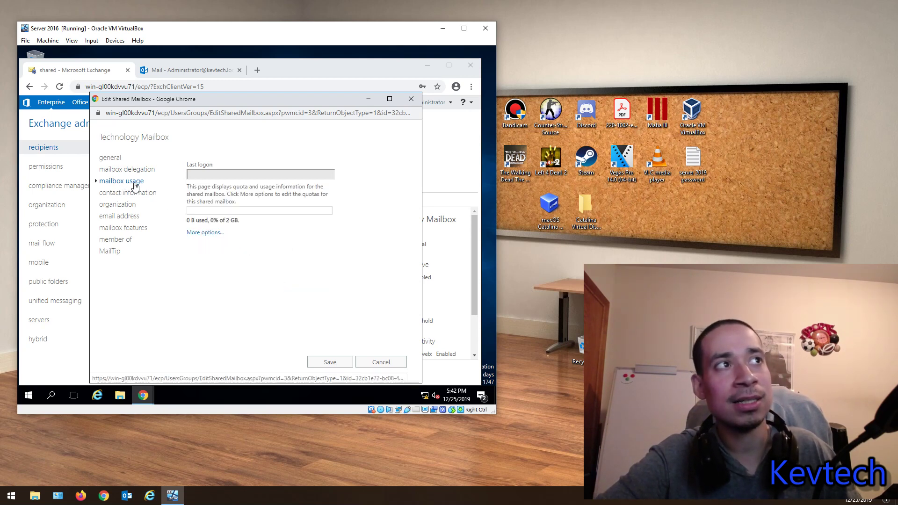
{"action": "left_click", "coordinate": [123, 194]}
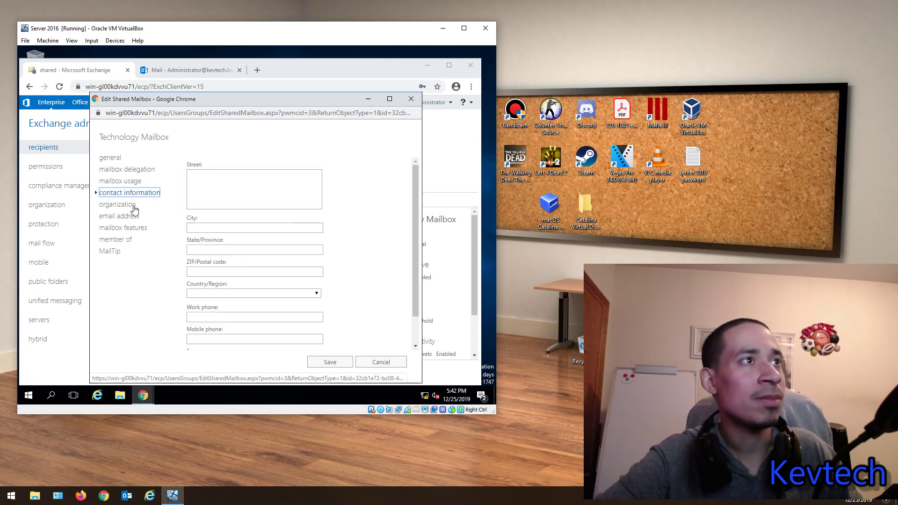
{"action": "left_click", "coordinate": [128, 206]}
{"action": "left_click", "coordinate": [122, 216]}
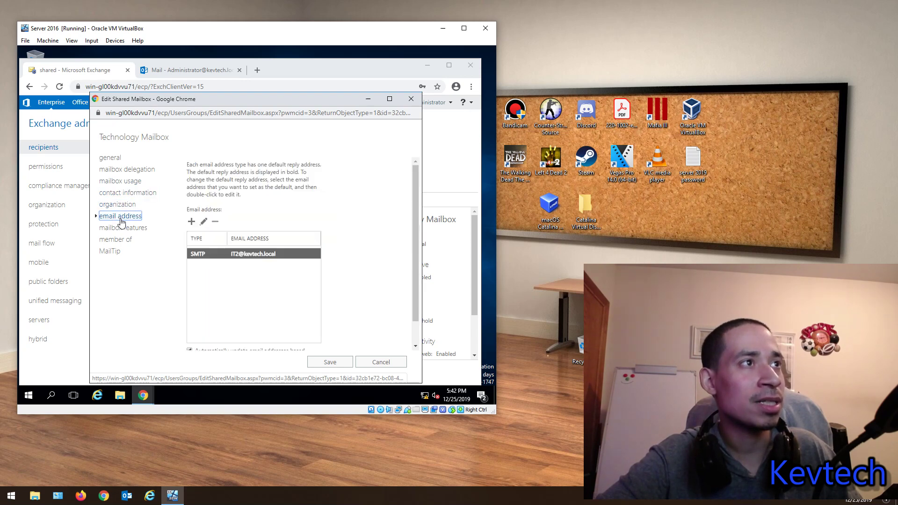
{"action": "left_click", "coordinate": [121, 228]}
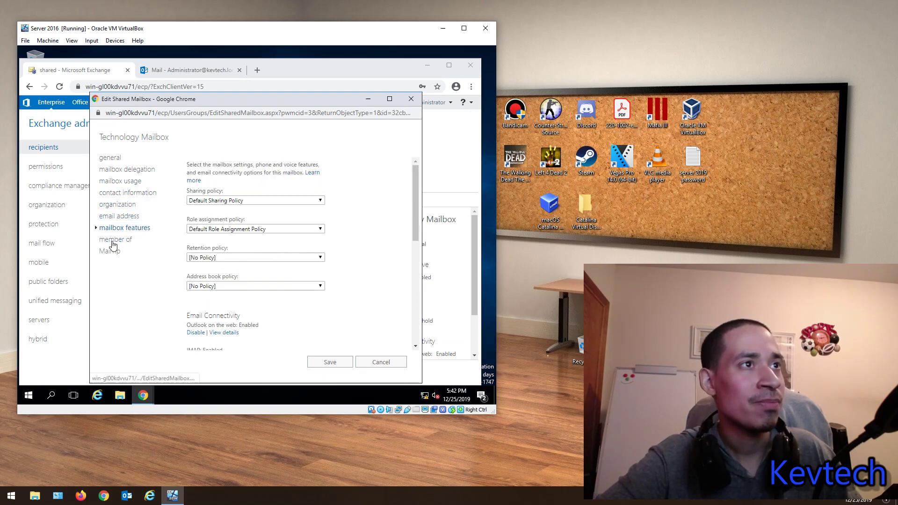
{"action": "scroll", "coordinate": [226, 284], "scroll_direction": "down", "scroll_amount": 5}
{"action": "left_click", "coordinate": [123, 238]}
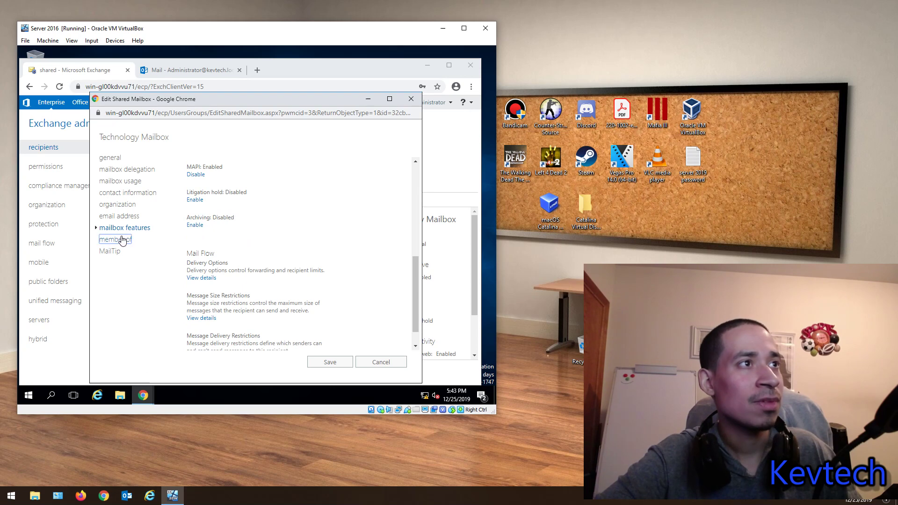
{"action": "left_click", "coordinate": [111, 250]}
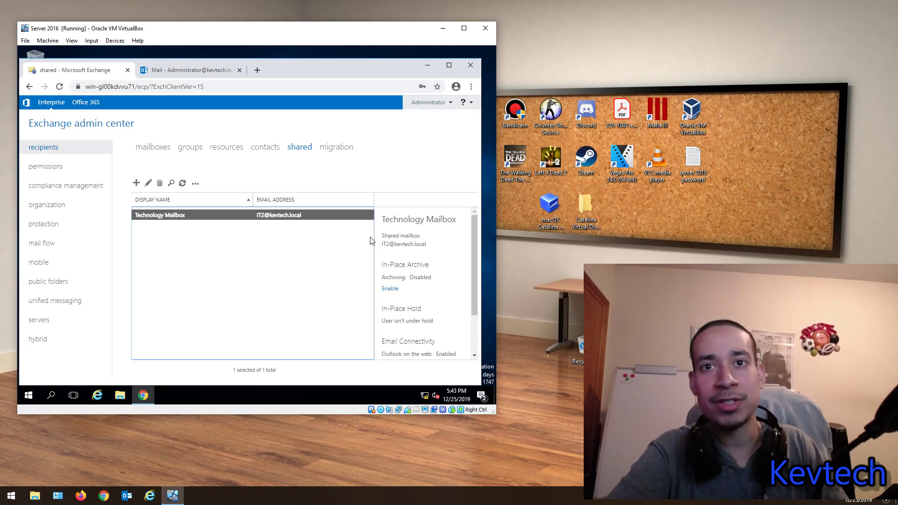
Step: On the migration page, start a 'Move to a different database' batch, then cancel it
{"action": "left_click", "coordinate": [339, 148]}
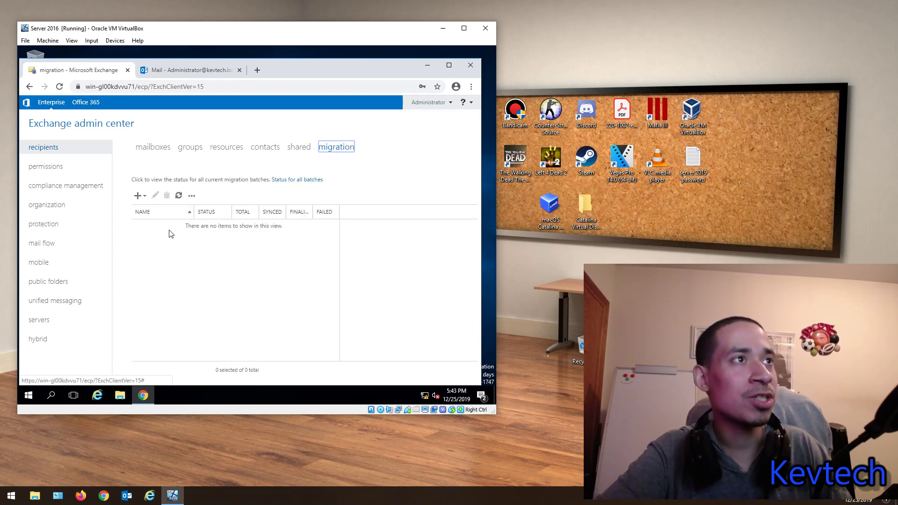
{"action": "left_click", "coordinate": [144, 196]}
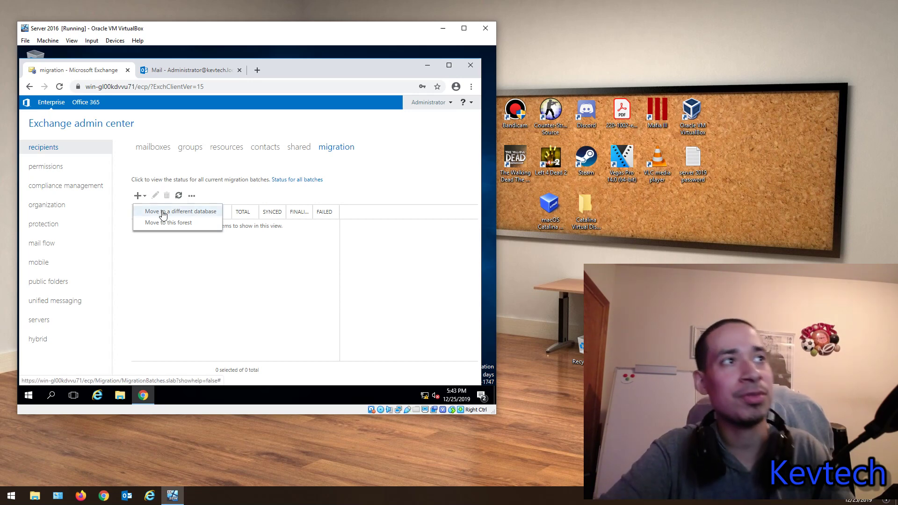
{"action": "left_click", "coordinate": [163, 215]}
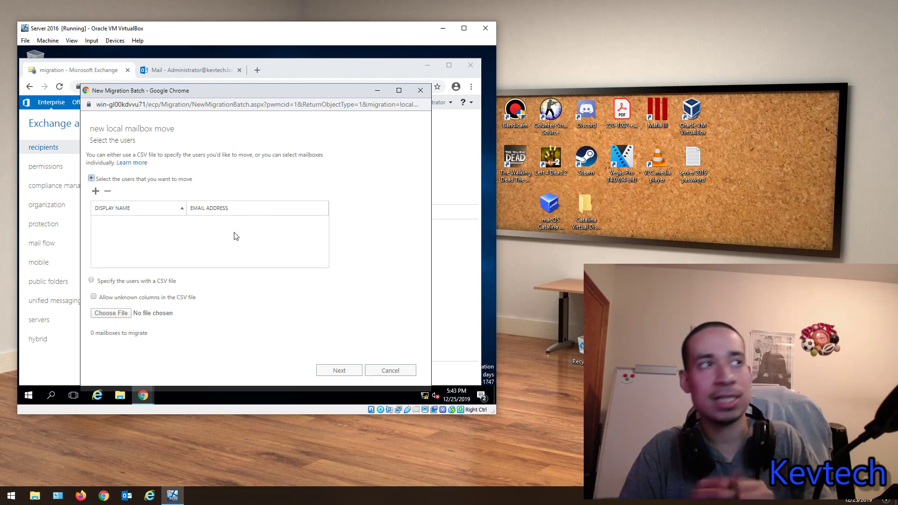
{"action": "left_click", "coordinate": [420, 91]}
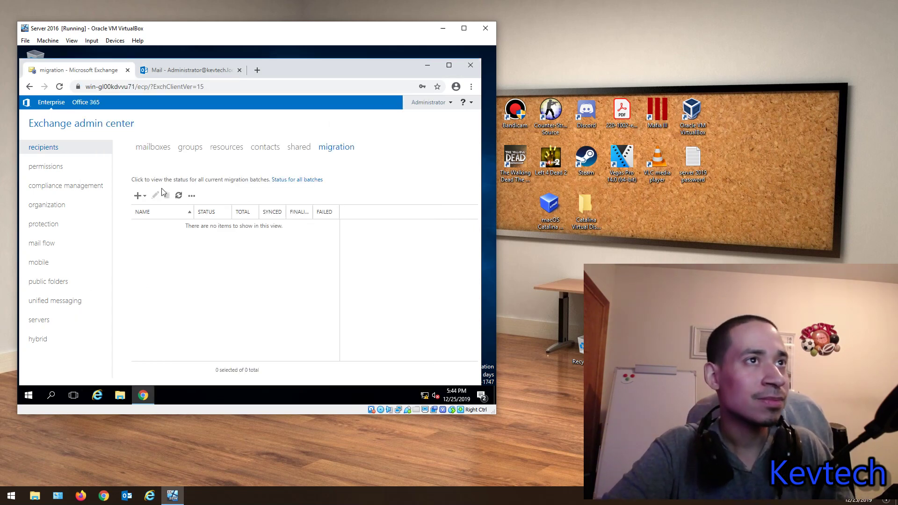
Step: In admin roles, view the Delegated Setup and Help Desk role group details
{"action": "left_click", "coordinate": [54, 169]}
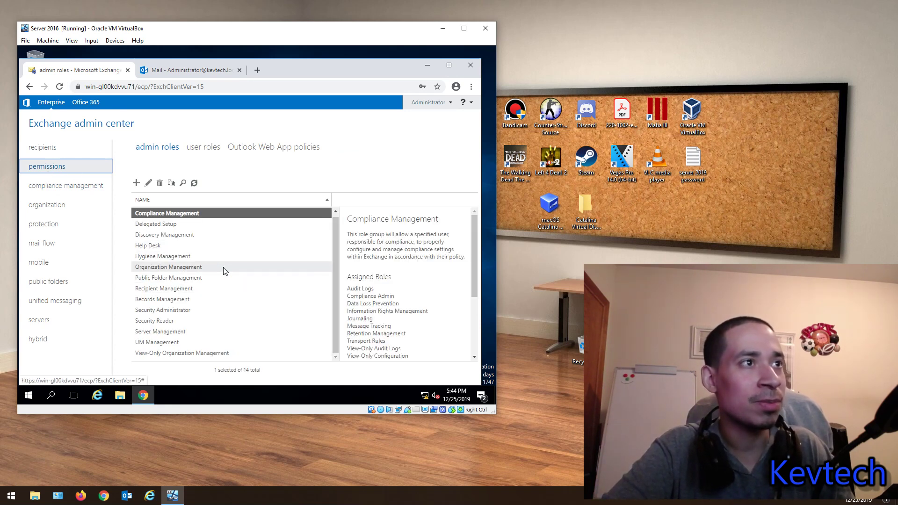
{"action": "left_click", "coordinate": [164, 226]}
{"action": "left_click", "coordinate": [151, 247]}
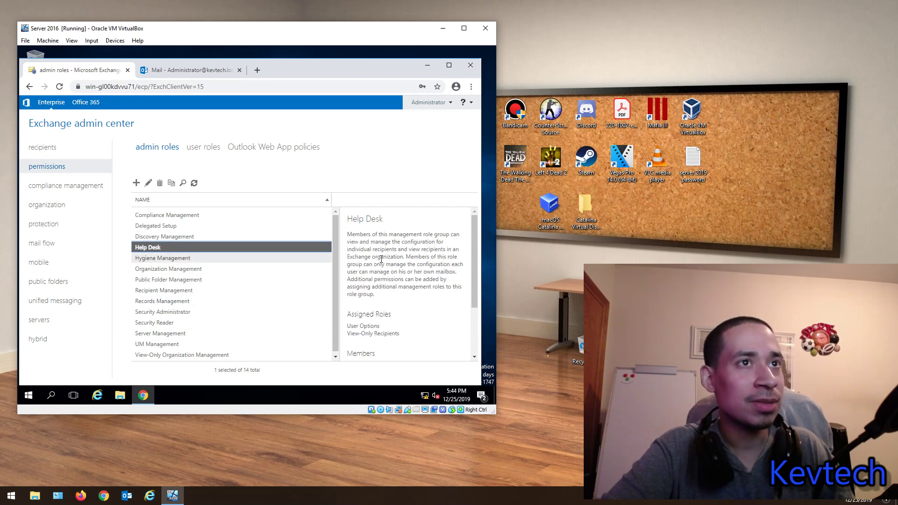
{"action": "scroll", "coordinate": [403, 269], "scroll_direction": "down", "scroll_amount": 3}
{"action": "scroll", "coordinate": [373, 329], "scroll_direction": "up", "scroll_amount": 3}
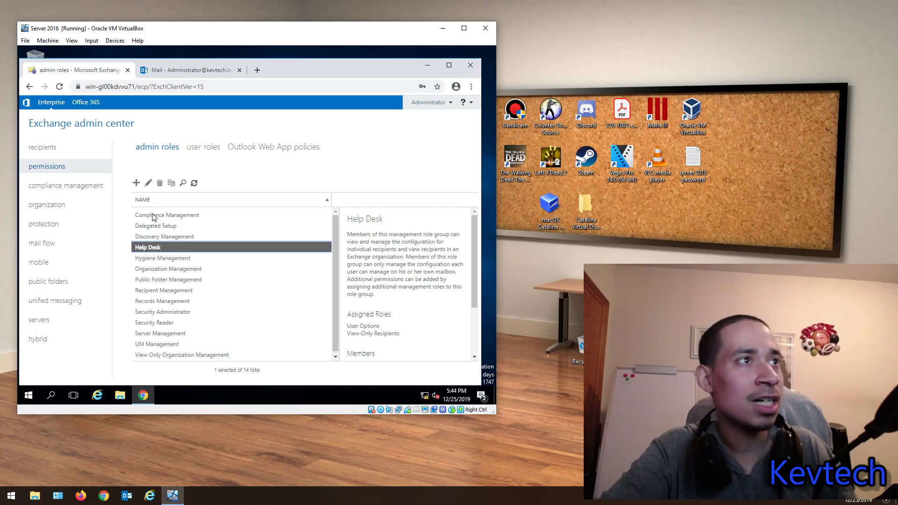
Step: Edit the Help Desk role group and browse the roles list without adding any
{"action": "left_click", "coordinate": [149, 183]}
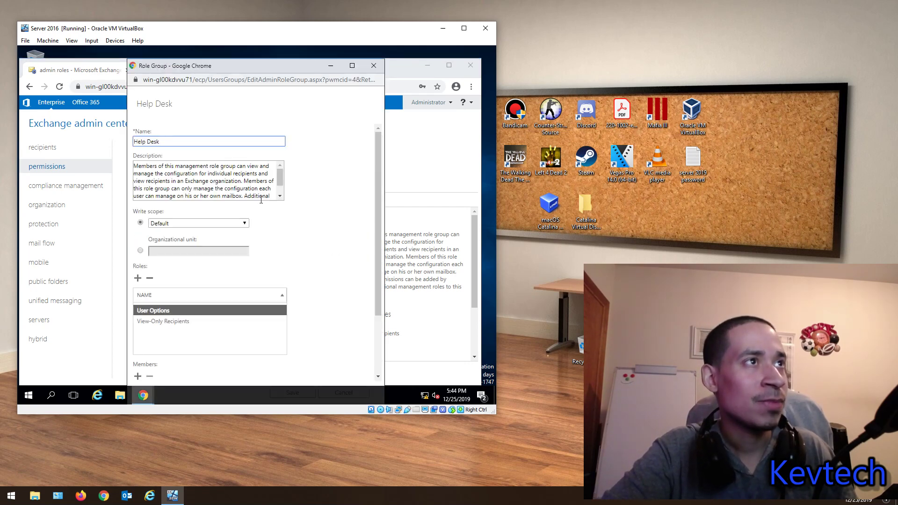
{"action": "scroll", "coordinate": [337, 225], "scroll_direction": "down", "scroll_amount": 1}
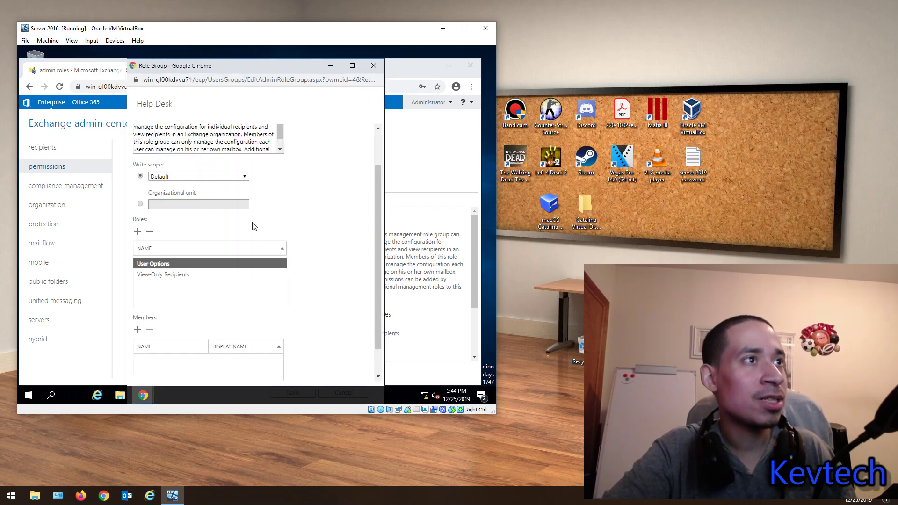
{"action": "left_click", "coordinate": [138, 231]}
{"action": "scroll", "coordinate": [208, 229], "scroll_direction": "down", "scroll_amount": 1}
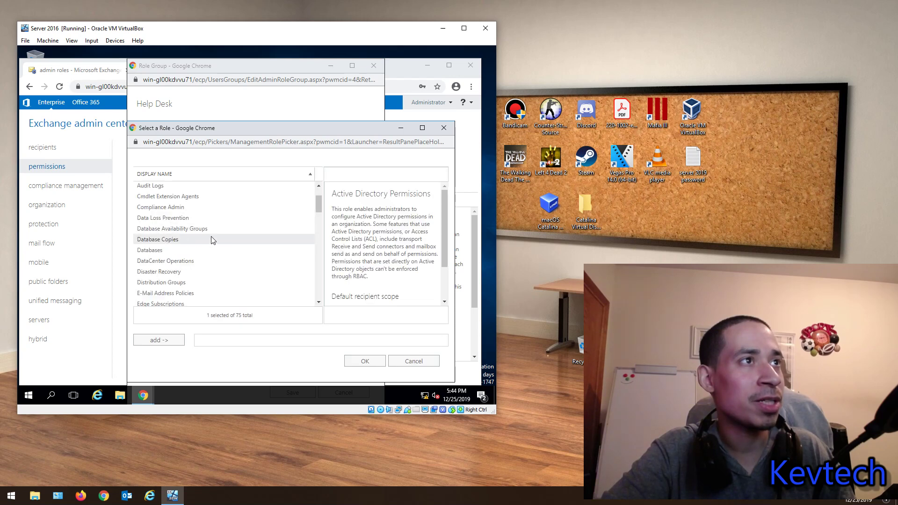
{"action": "scroll", "coordinate": [209, 234], "scroll_direction": "down", "scroll_amount": 4}
{"action": "scroll", "coordinate": [209, 234], "scroll_direction": "down", "scroll_amount": 10}
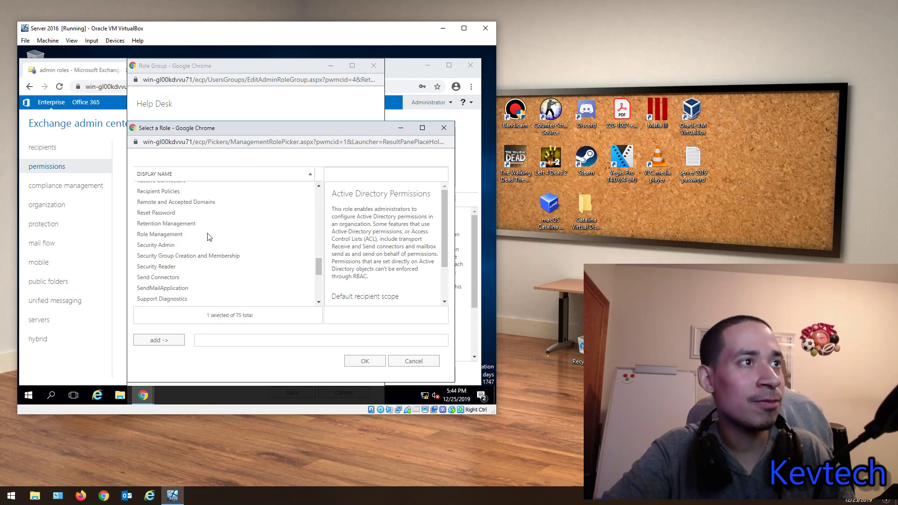
{"action": "left_click", "coordinate": [444, 128]}
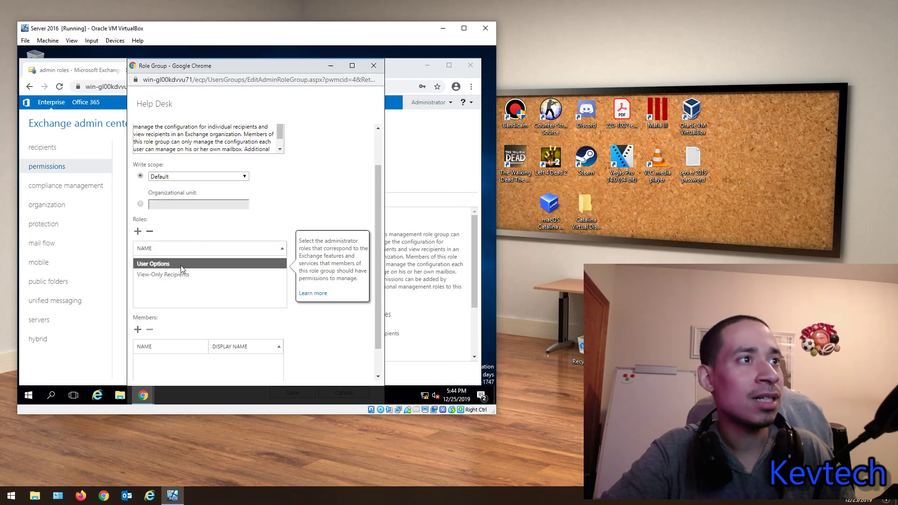
Step: Open the Help Desk members picker, add nobody, and close the role group editor
{"action": "scroll", "coordinate": [182, 268], "scroll_direction": "down", "scroll_amount": 1}
{"action": "left_click", "coordinate": [137, 297]}
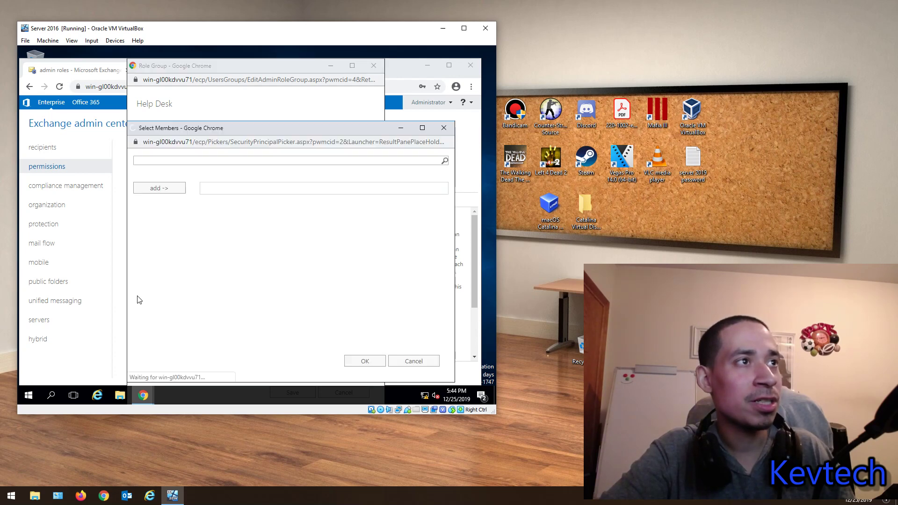
{"action": "scroll", "coordinate": [210, 233], "scroll_direction": "down", "scroll_amount": 5}
{"action": "scroll", "coordinate": [281, 271], "scroll_direction": "up", "scroll_amount": 5}
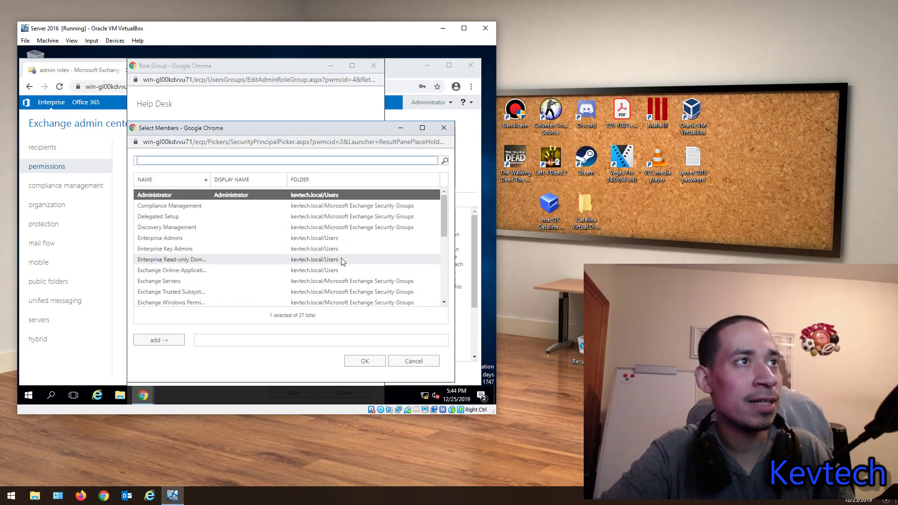
{"action": "left_click", "coordinate": [444, 128]}
{"action": "left_click", "coordinate": [374, 66]}
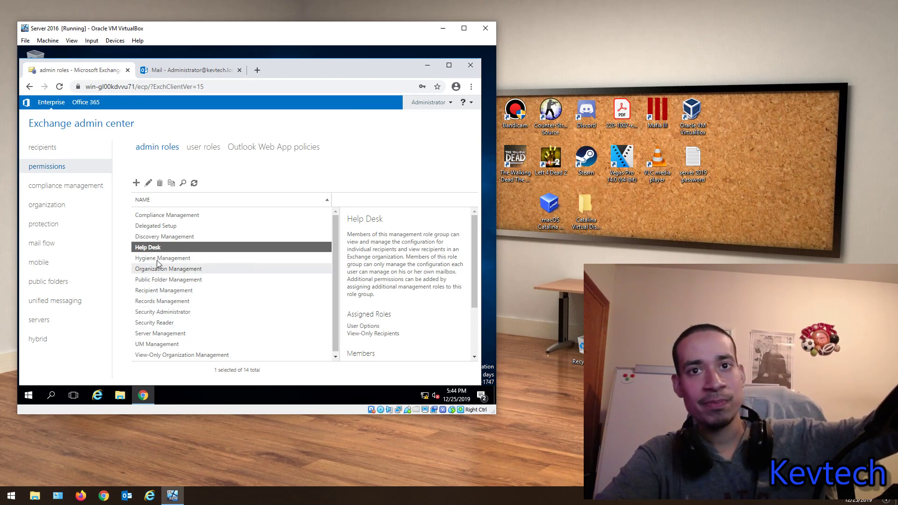
Step: View Discovery Management and Help Desk details, then go to the user roles page
{"action": "left_click", "coordinate": [154, 236]}
{"action": "left_click", "coordinate": [156, 249]}
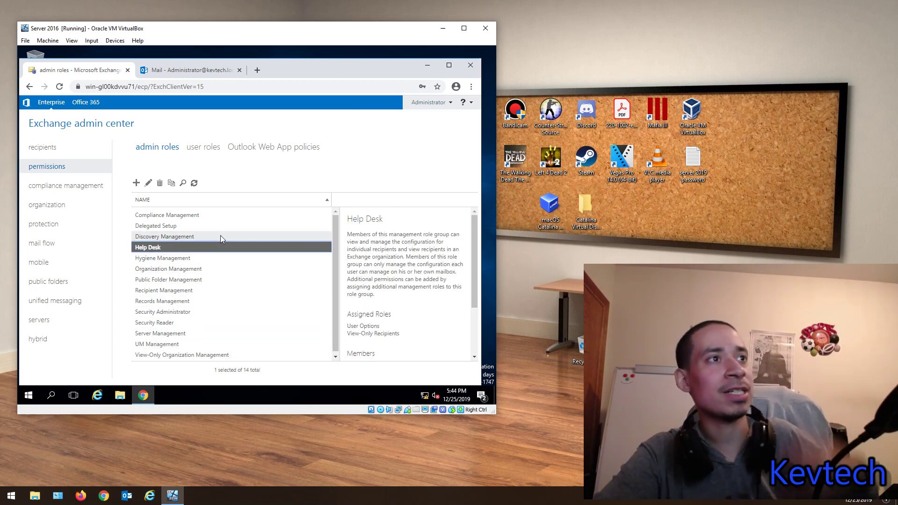
{"action": "left_click", "coordinate": [188, 149]}
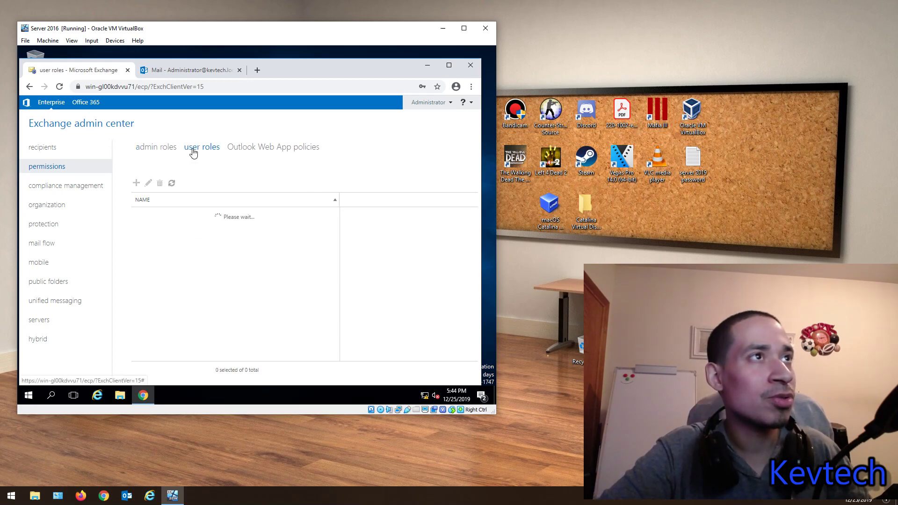
Step: Start a new role assignment policy and discard it without saving
{"action": "left_click", "coordinate": [136, 183]}
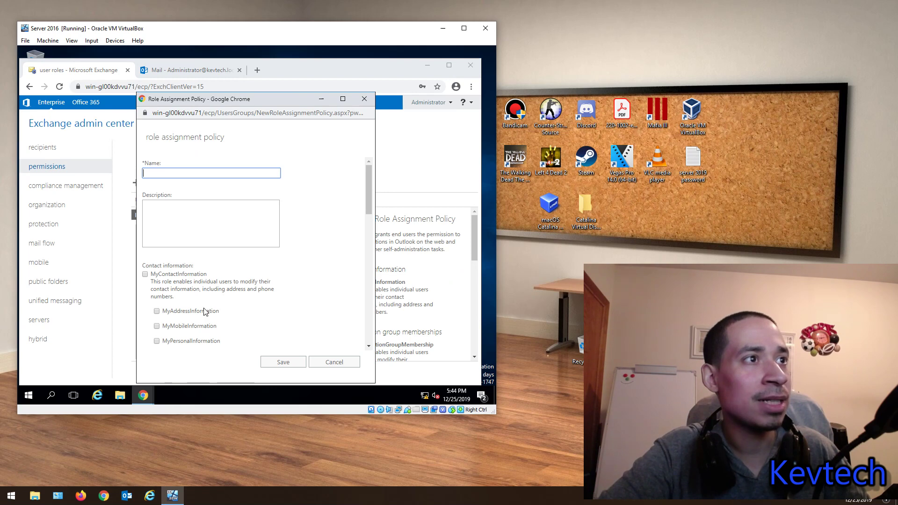
{"action": "scroll", "coordinate": [281, 283], "scroll_direction": "down", "scroll_amount": 15}
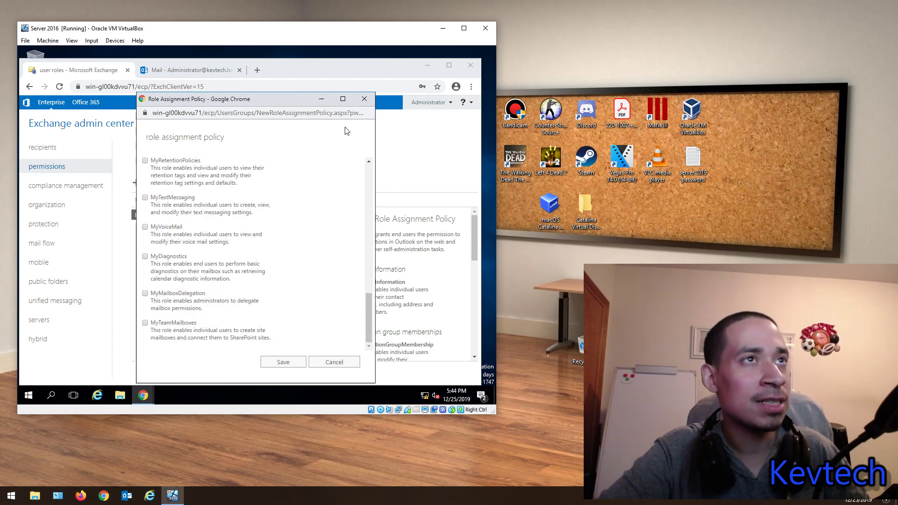
{"action": "left_click", "coordinate": [364, 101]}
Step: Open the Default Outlook Web App policy's features, briefly checking the Mail inbox tab
{"action": "left_click", "coordinate": [251, 148]}
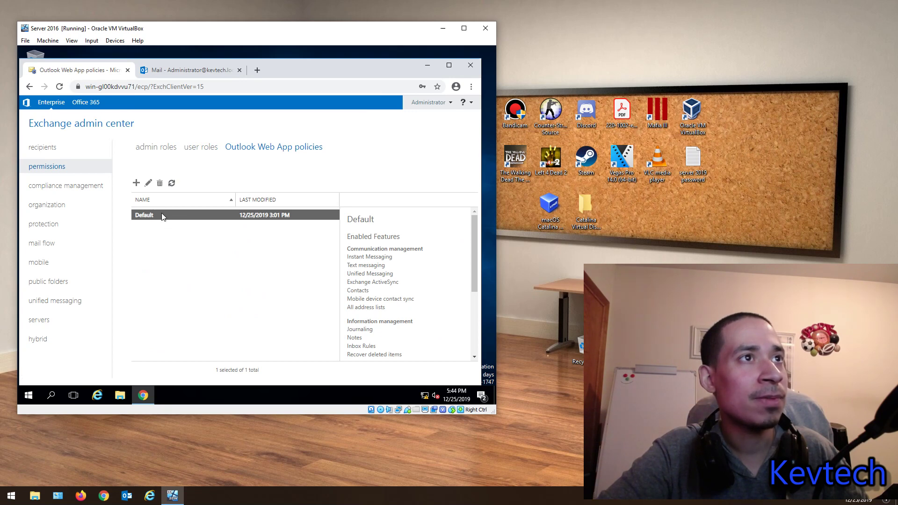
{"action": "double_click", "coordinate": [160, 215]}
{"action": "left_click", "coordinate": [111, 169]}
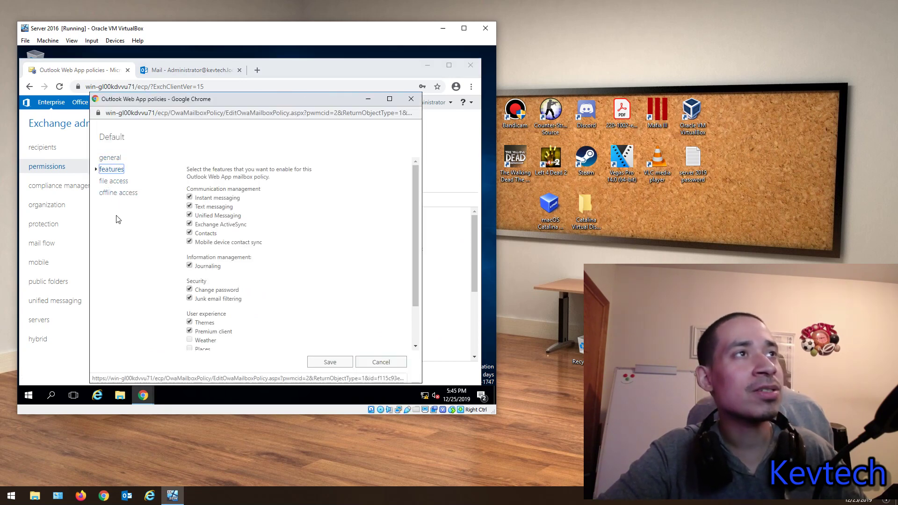
{"action": "left_click", "coordinate": [195, 71]}
{"action": "left_click", "coordinate": [195, 71]}
{"action": "left_click", "coordinate": [110, 71]}
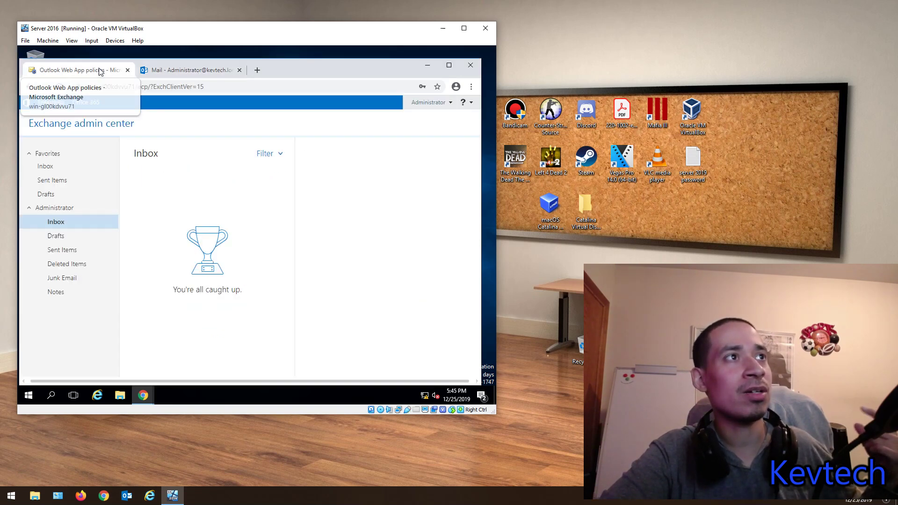
Step: Review Default policy features, file access and offline access, close unsaved, then open compliance management
{"action": "double_click", "coordinate": [168, 212]}
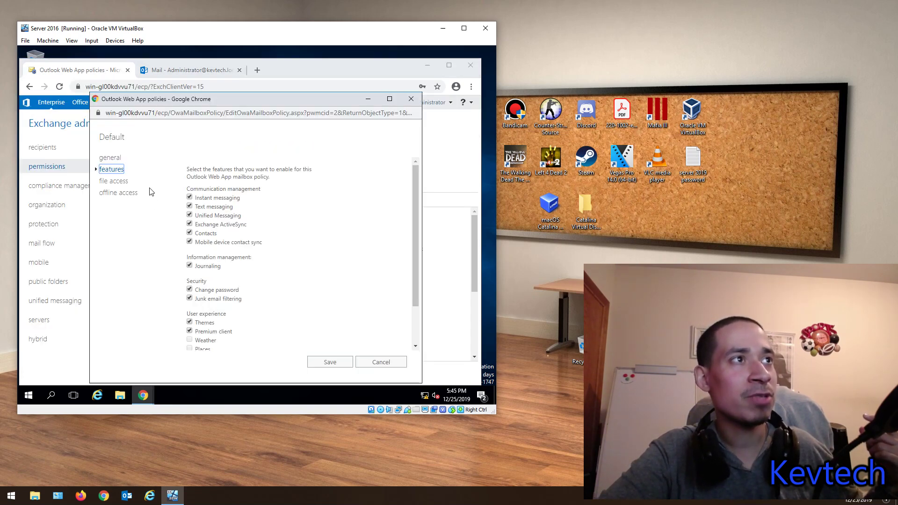
{"action": "mouse_move", "coordinate": [218, 246]}
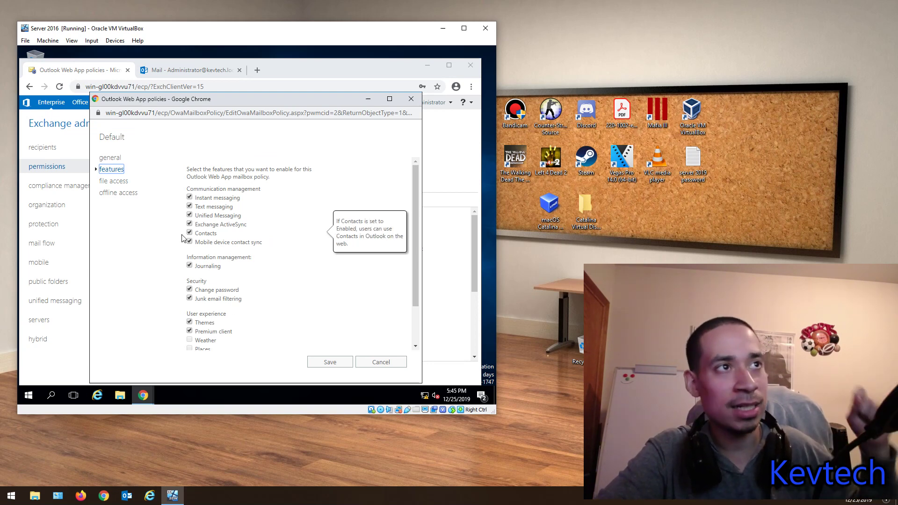
{"action": "scroll", "coordinate": [185, 239], "scroll_direction": "down", "scroll_amount": 2}
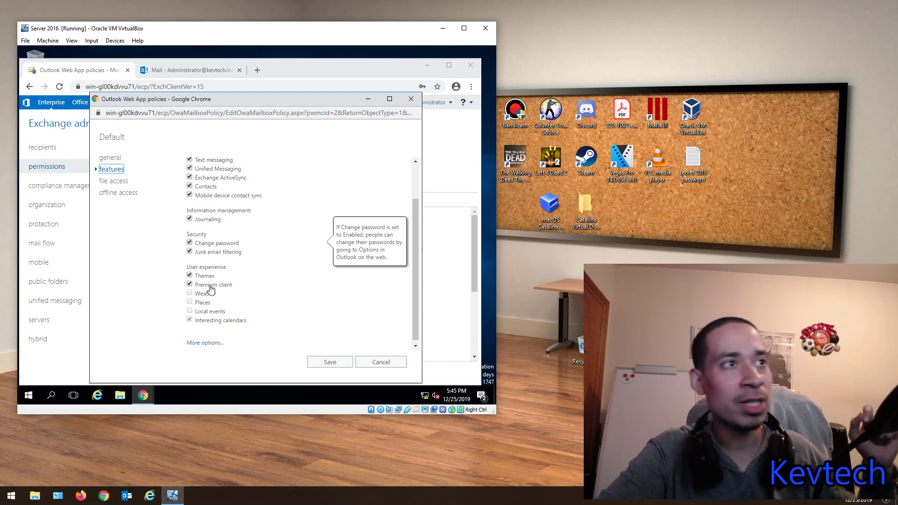
{"action": "left_click", "coordinate": [205, 342]}
{"action": "scroll", "coordinate": [208, 281], "scroll_direction": "down", "scroll_amount": 3}
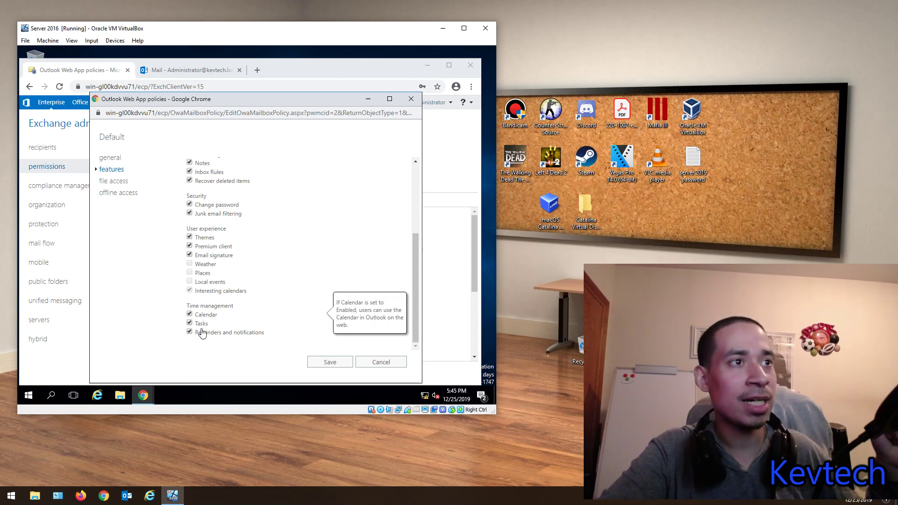
{"action": "left_click", "coordinate": [120, 182]}
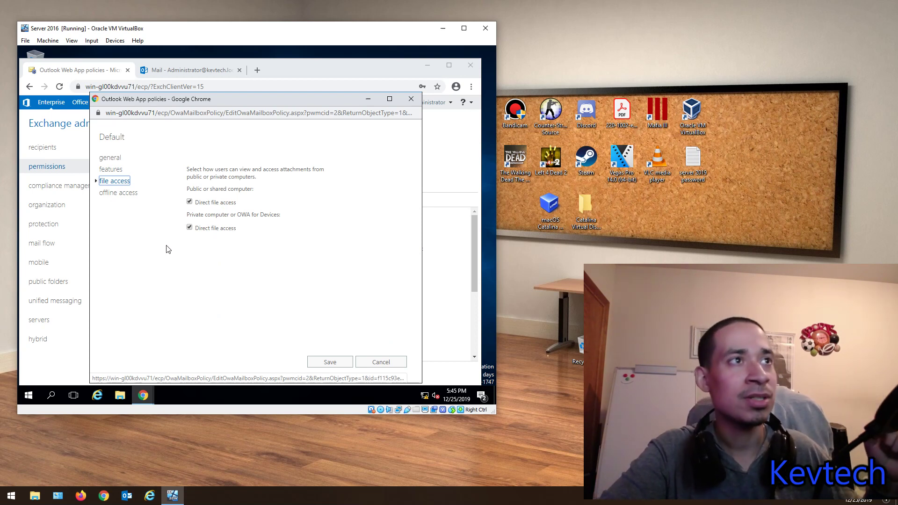
{"action": "left_click", "coordinate": [123, 193]}
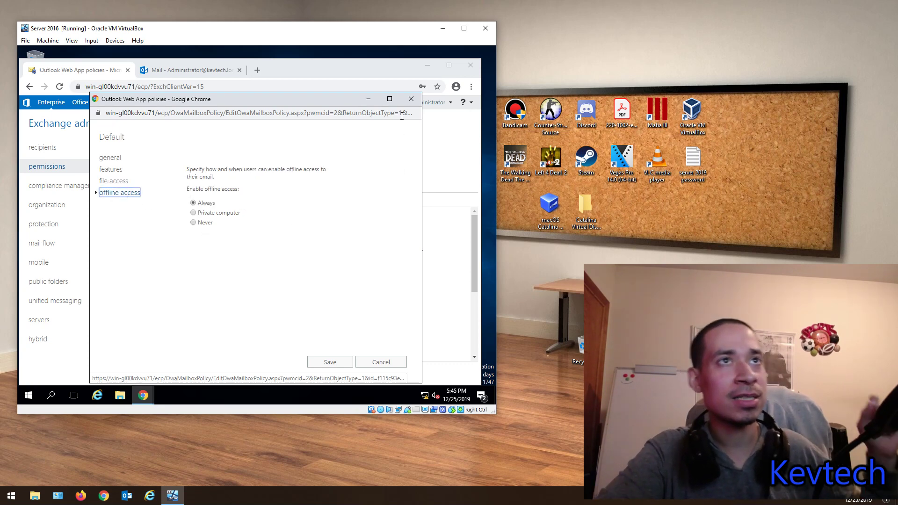
{"action": "left_click", "coordinate": [411, 99]}
{"action": "left_click", "coordinate": [51, 190]}
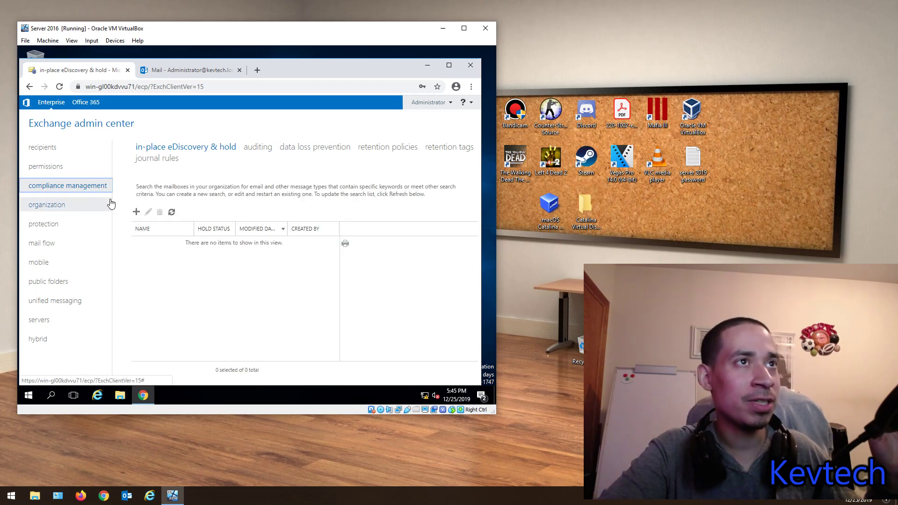
Step: Show the compliance management auditing page, then move on to the organization section
{"action": "left_click", "coordinate": [260, 148]}
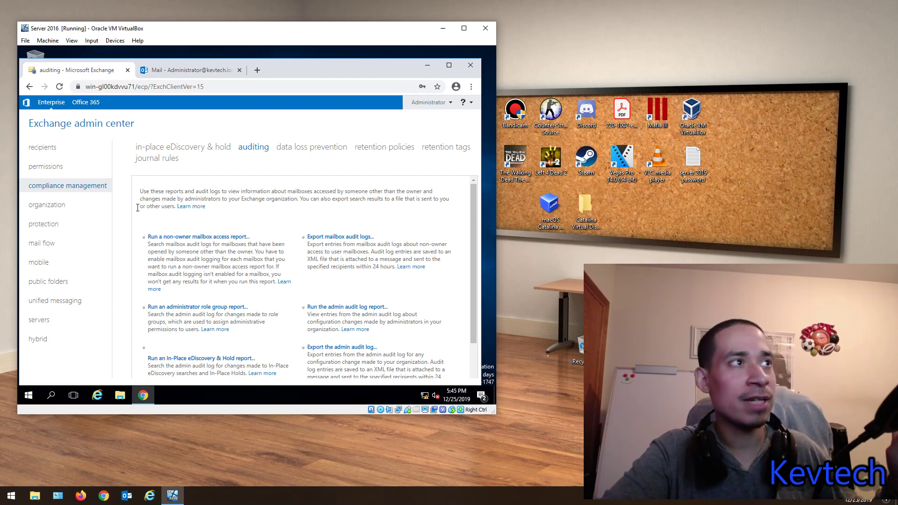
{"action": "left_click", "coordinate": [67, 204]}
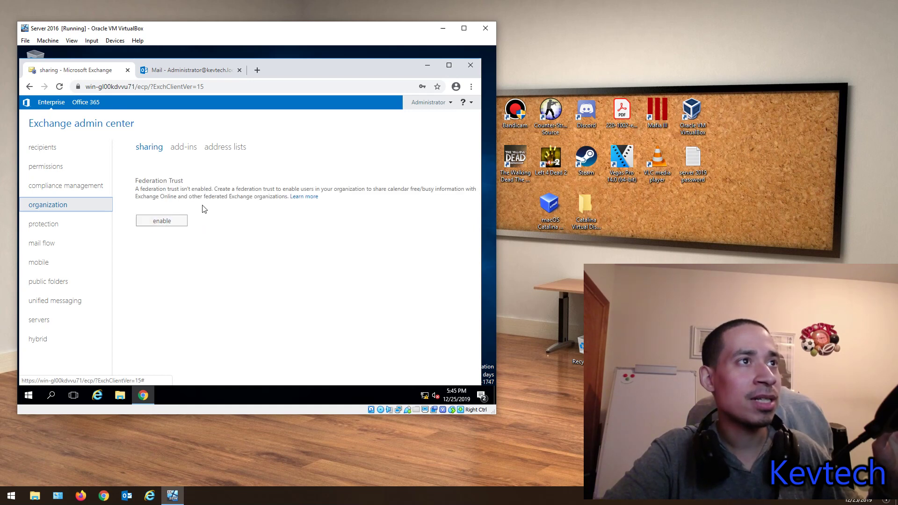
Step: On address lists, view details for All Distribution Lists, All Contacts and Default Global Address List
{"action": "left_click", "coordinate": [216, 150]}
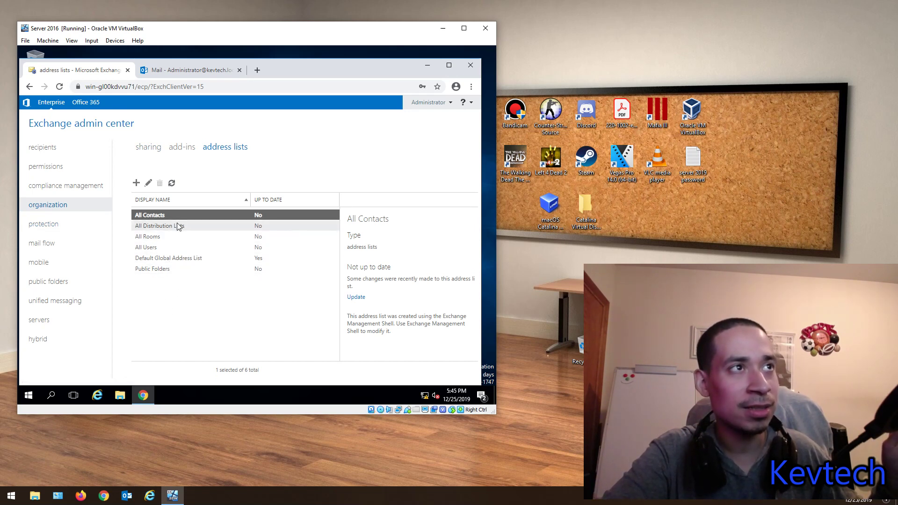
{"action": "left_click", "coordinate": [177, 224]}
{"action": "left_click", "coordinate": [150, 216]}
{"action": "left_click", "coordinate": [150, 226]}
{"action": "left_click", "coordinate": [150, 257]}
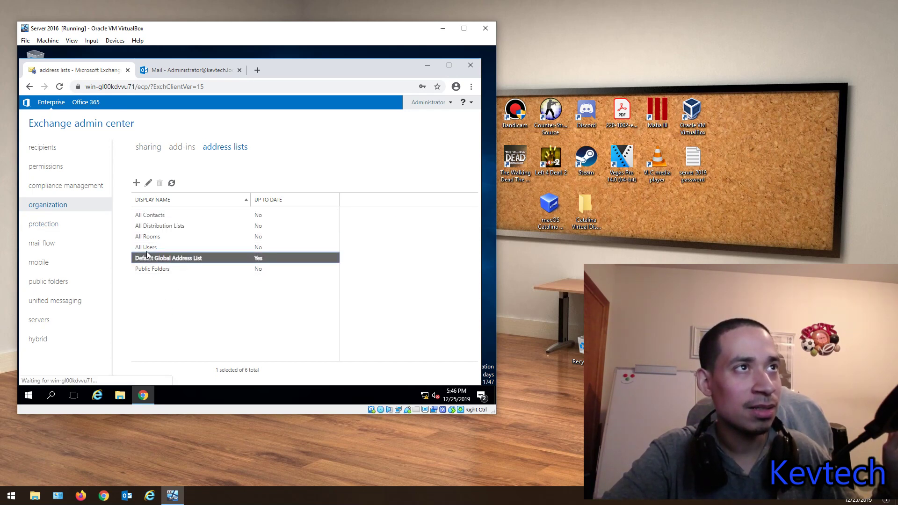
{"action": "left_click", "coordinate": [150, 215]}
Step: Open and close All Contacts and All Distribution Lists properties, then go to malware filter
{"action": "double_click", "coordinate": [150, 214]}
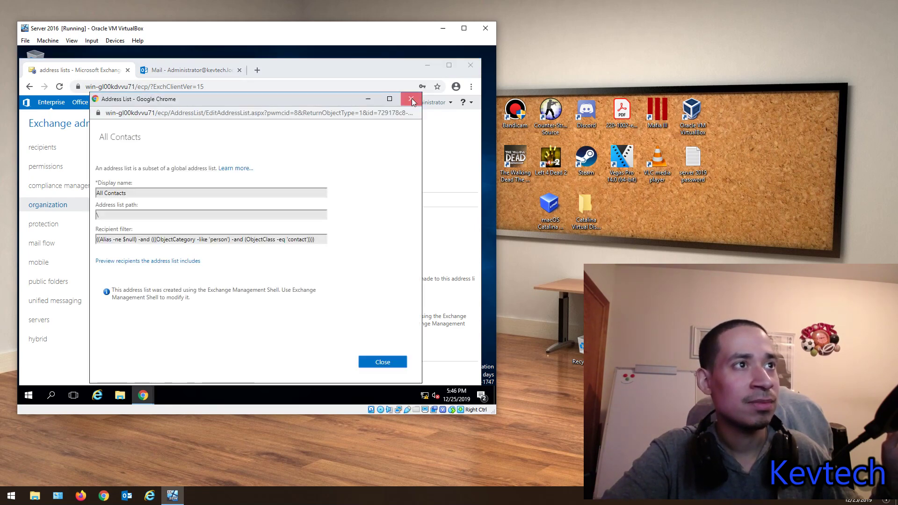
{"action": "left_click", "coordinate": [411, 99]}
{"action": "left_click", "coordinate": [152, 227]}
{"action": "double_click", "coordinate": [152, 227]}
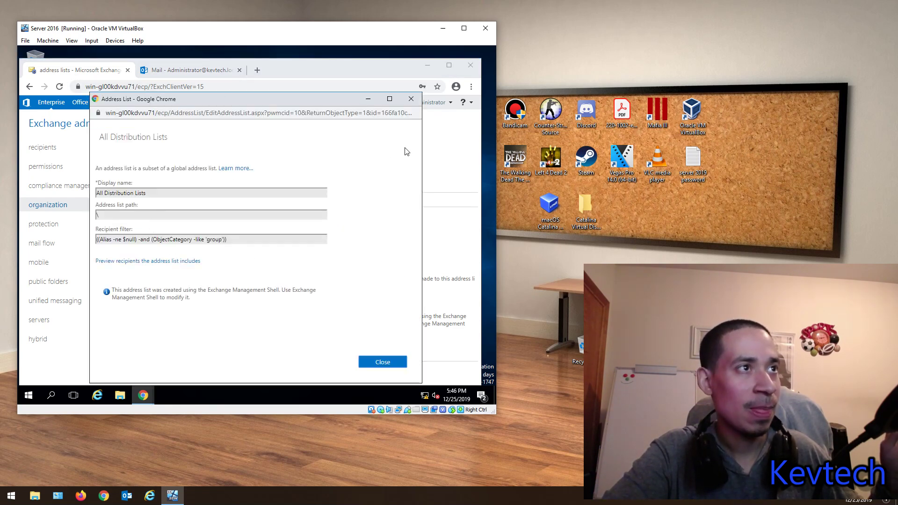
{"action": "left_click", "coordinate": [411, 99]}
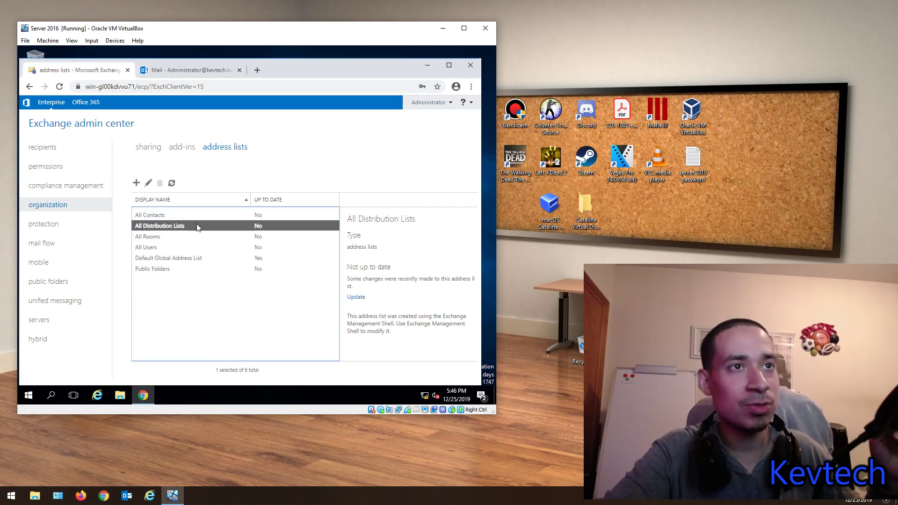
{"action": "left_click", "coordinate": [55, 225]}
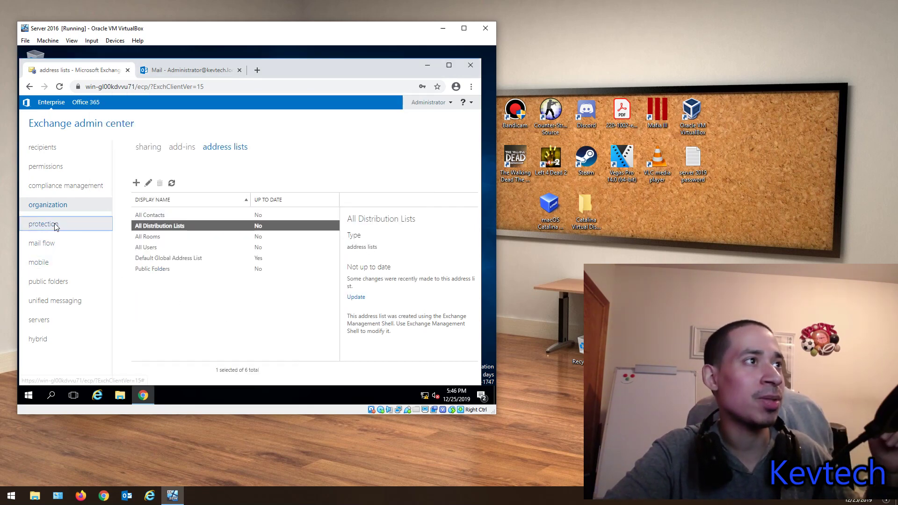
Step: In mail flow, view delivery reports, accepted domains, email address policies and receive connectors, then mobile
{"action": "left_click", "coordinate": [42, 244]}
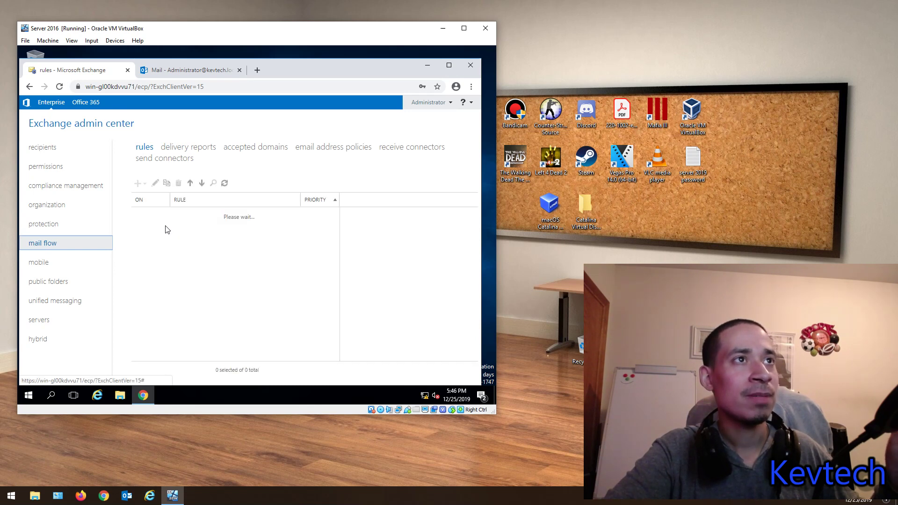
{"action": "left_click", "coordinate": [204, 151]}
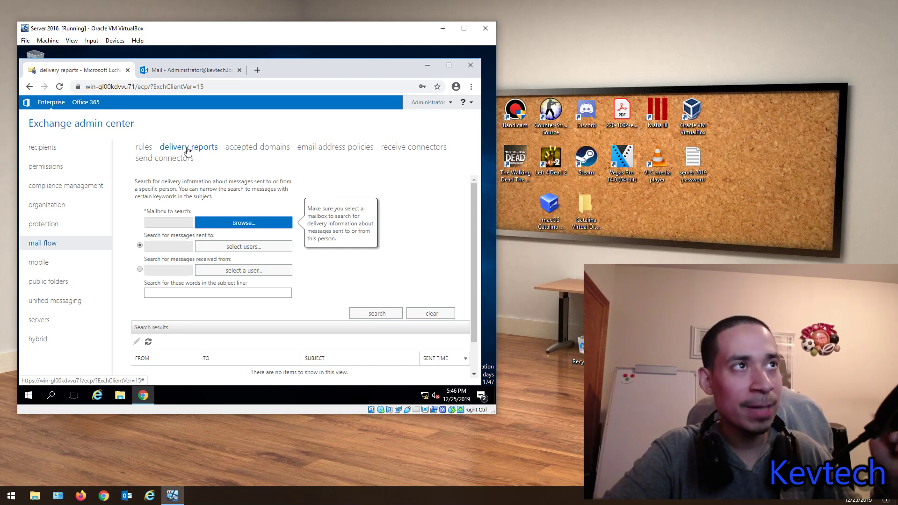
{"action": "left_click", "coordinate": [248, 149]}
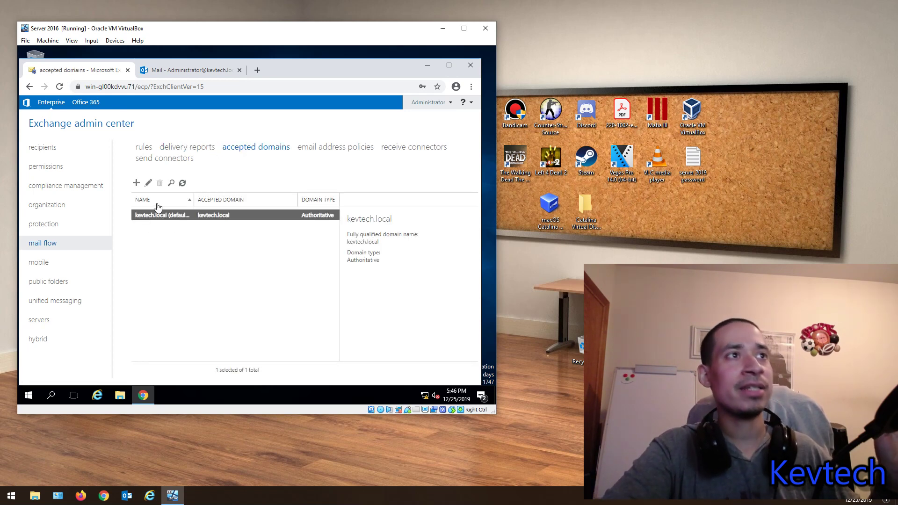
{"action": "left_click", "coordinate": [332, 150]}
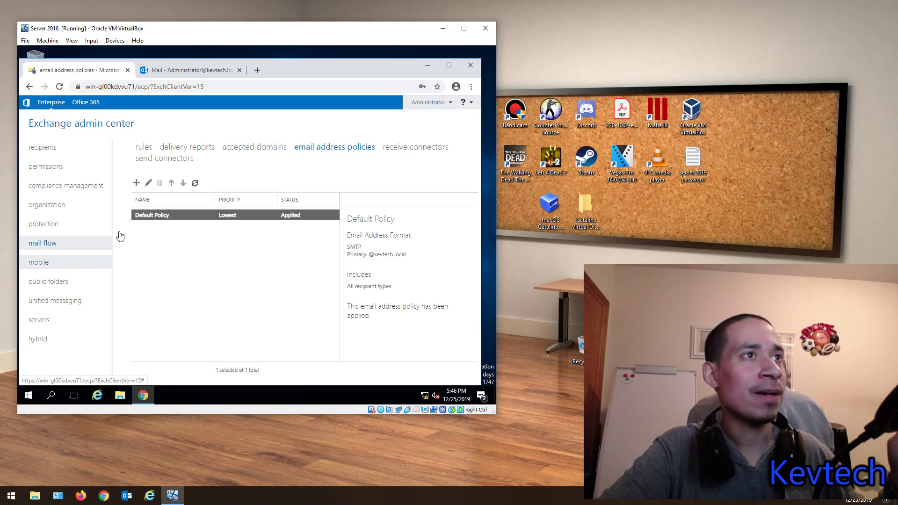
{"action": "left_click", "coordinate": [394, 148]}
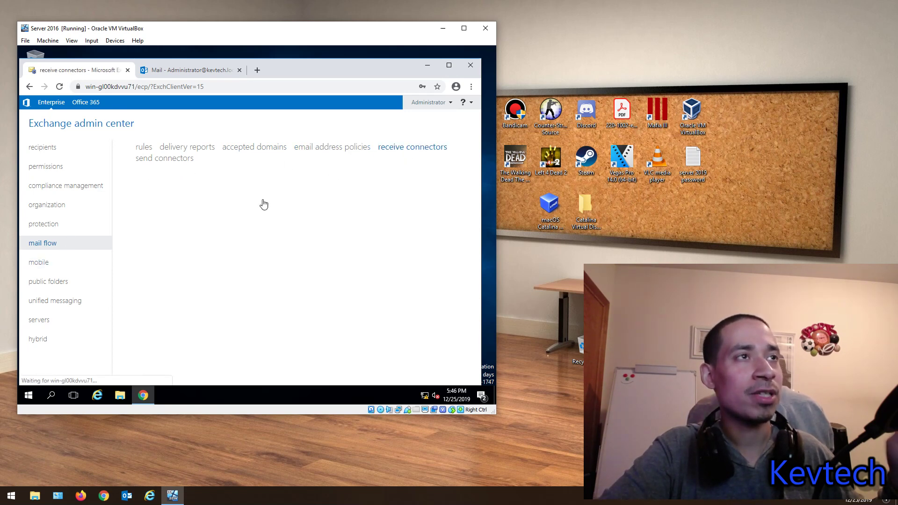
{"action": "left_click", "coordinate": [34, 263]}
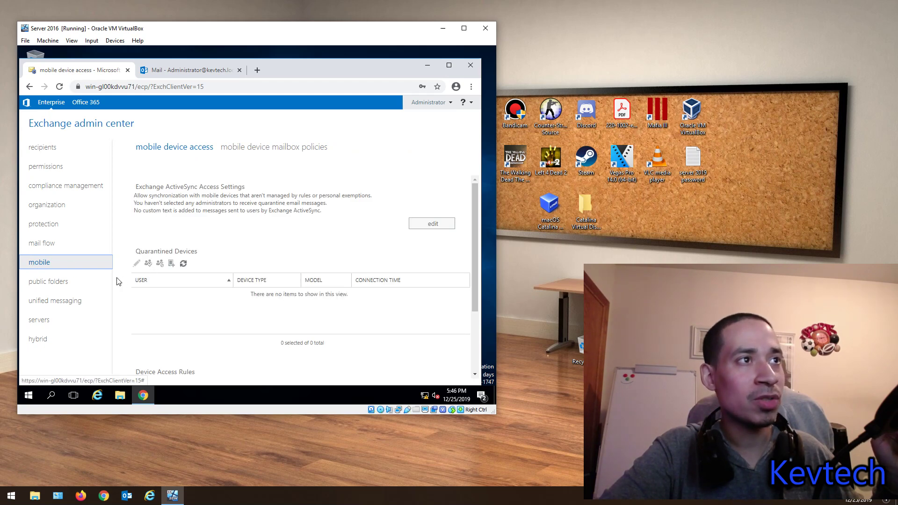
Step: View ActiveSync access settings and the quarantine administrator picker, close both unchanged, then open public folders
{"action": "left_click", "coordinate": [414, 221]}
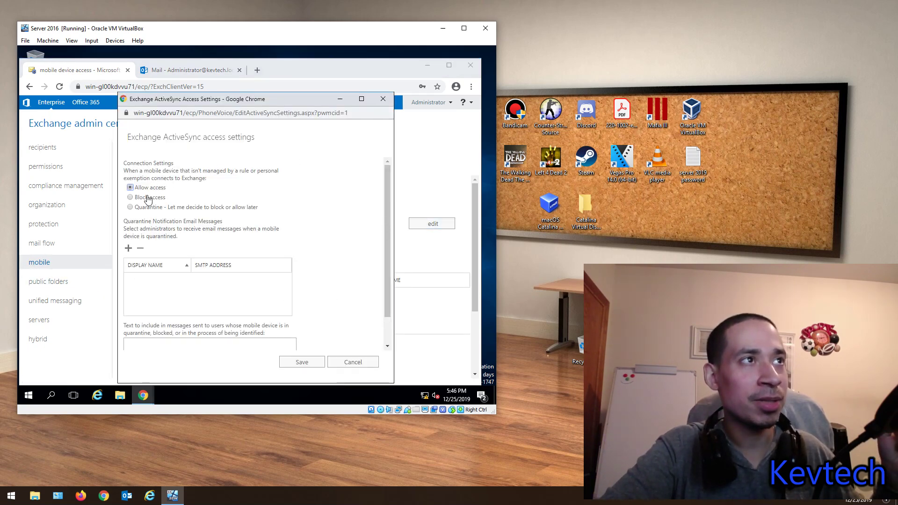
{"action": "scroll", "coordinate": [147, 267], "scroll_direction": "down", "scroll_amount": 1}
{"action": "scroll", "coordinate": [178, 288], "scroll_direction": "up", "scroll_amount": 1}
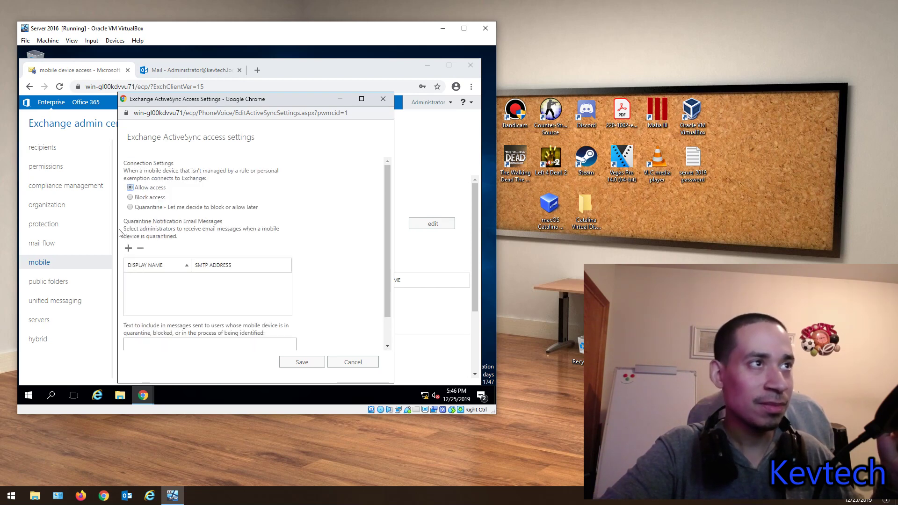
{"action": "left_click", "coordinate": [129, 248]}
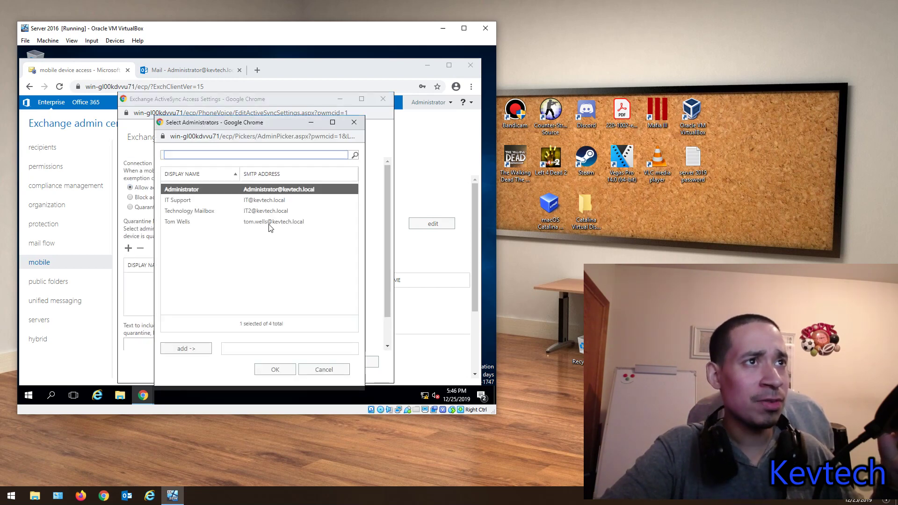
{"action": "left_click", "coordinate": [354, 123]}
{"action": "scroll", "coordinate": [278, 227], "scroll_direction": "down", "scroll_amount": 1}
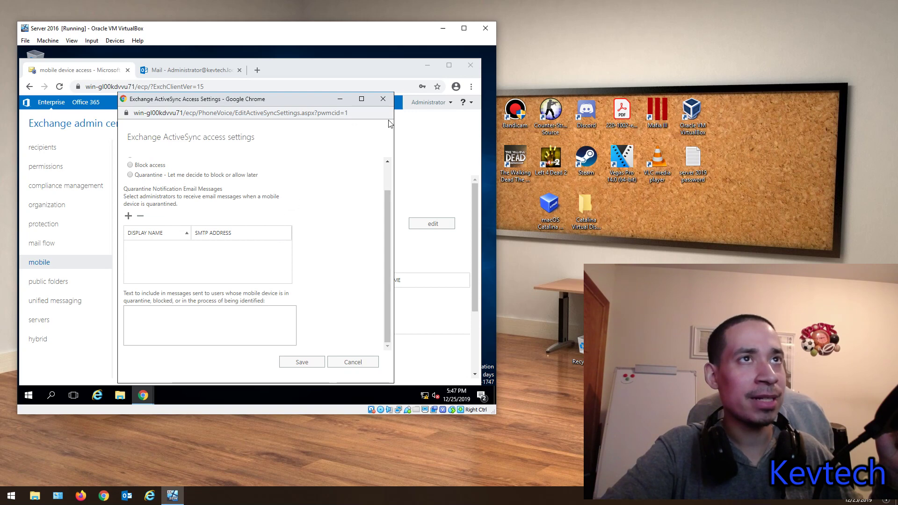
{"action": "left_click", "coordinate": [383, 99]}
{"action": "left_click", "coordinate": [55, 283]}
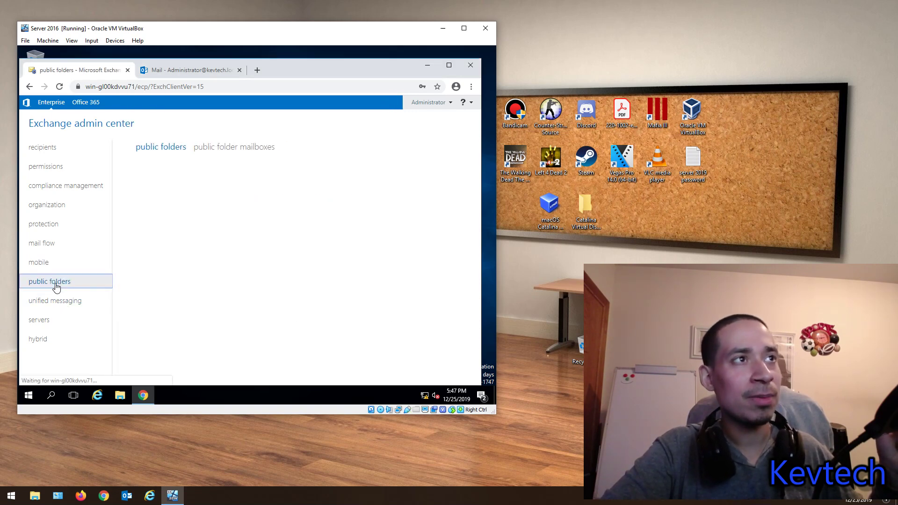
Step: View public folder mailboxes, then open unified messaging and start a new UM dial plan
{"action": "left_click", "coordinate": [213, 148]}
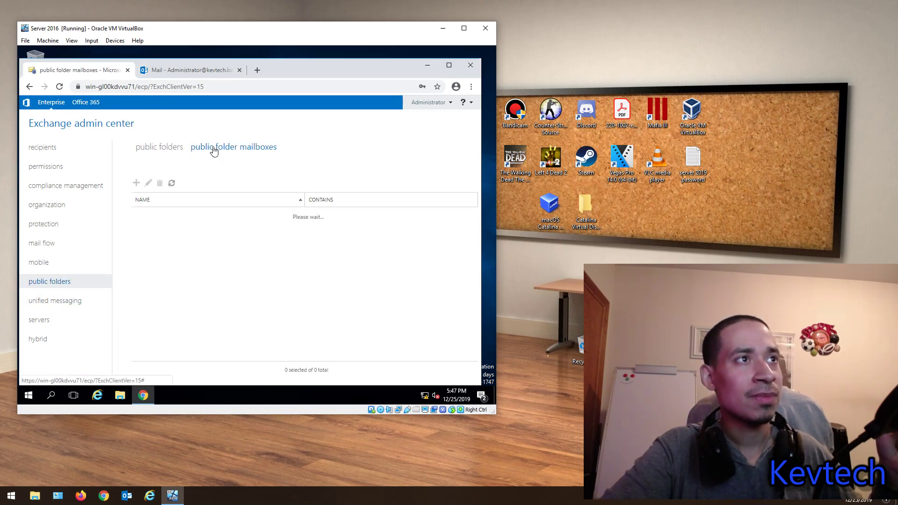
{"action": "left_click", "coordinate": [49, 308]}
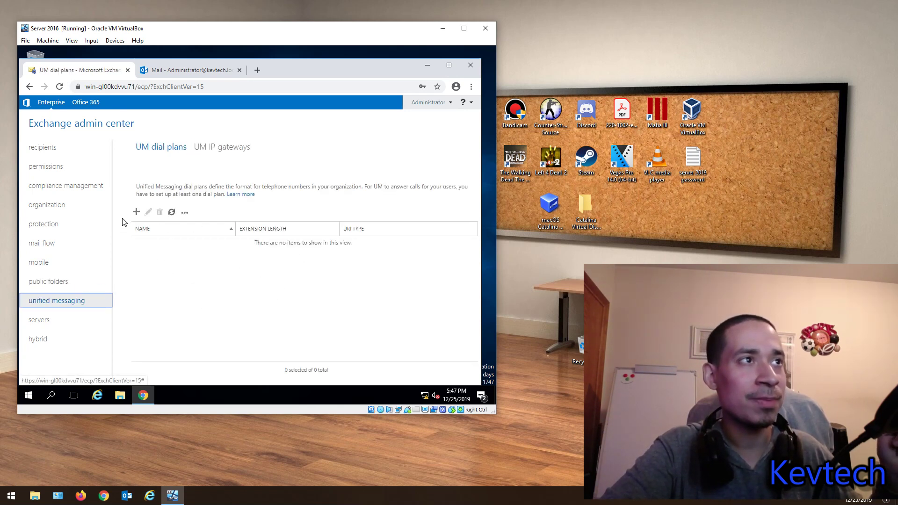
{"action": "left_click", "coordinate": [136, 213]}
{"action": "scroll", "coordinate": [363, 184], "scroll_direction": "down", "scroll_amount": 2}
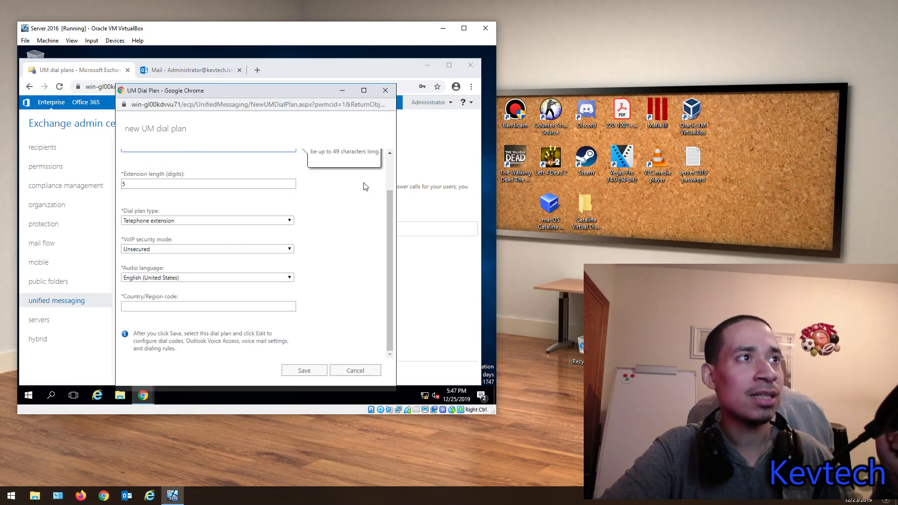
{"action": "scroll", "coordinate": [220, 293], "scroll_direction": "up", "scroll_amount": 2}
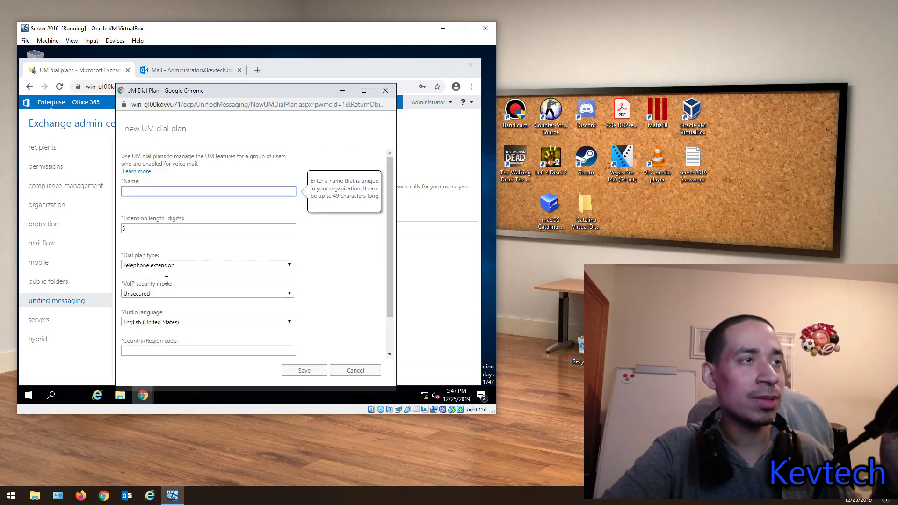
Step: Review dial plan fields (Unsecured VoIP, English (United States), Telephone extension) and close the form unsaved
{"action": "left_click", "coordinate": [202, 294]}
{"action": "left_click", "coordinate": [204, 299]}
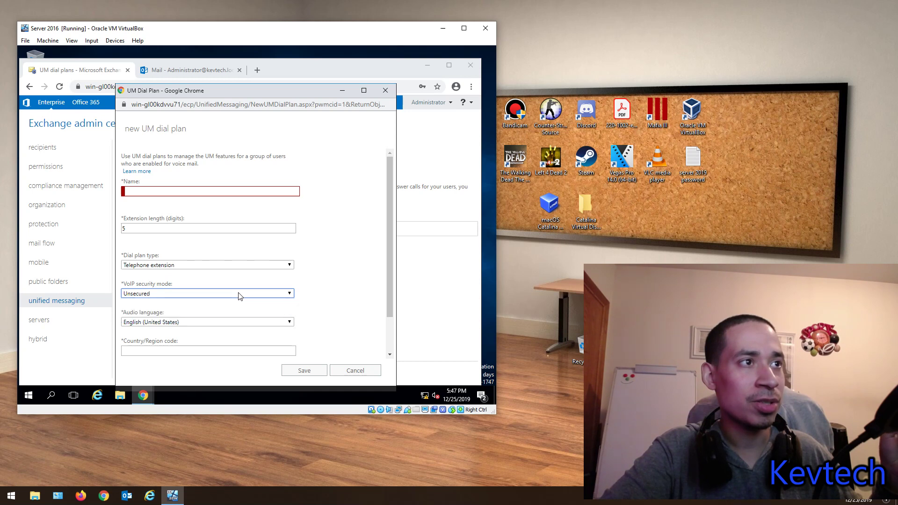
{"action": "scroll", "coordinate": [238, 296], "scroll_direction": "down", "scroll_amount": 1}
{"action": "left_click", "coordinate": [225, 278]}
{"action": "left_click", "coordinate": [224, 275]}
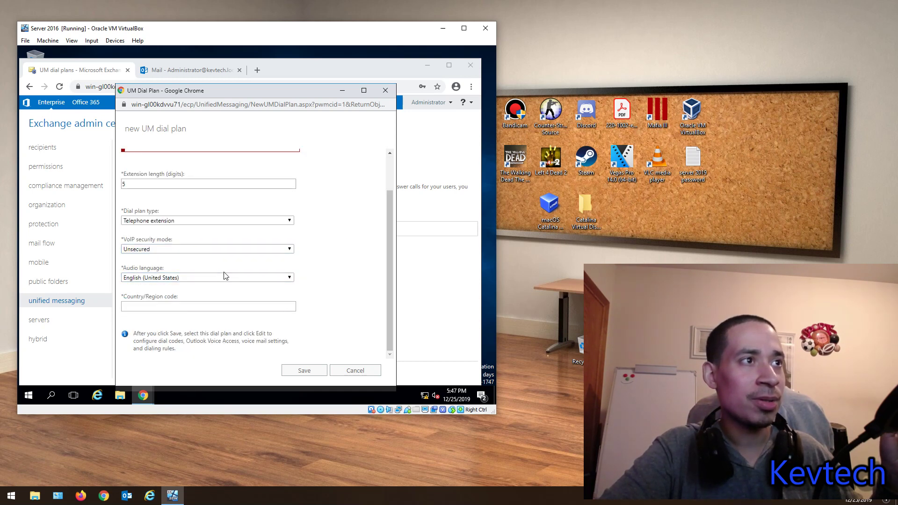
{"action": "left_click", "coordinate": [276, 305]}
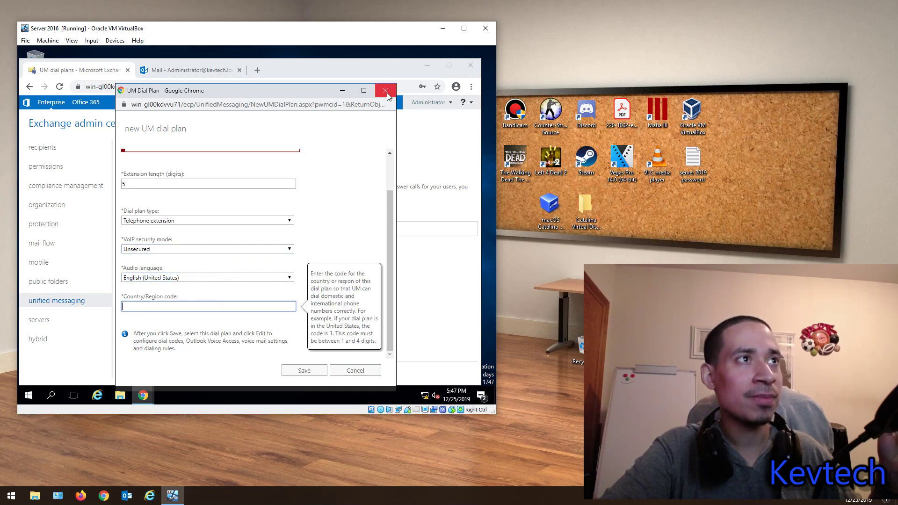
{"action": "left_click", "coordinate": [164, 184]}
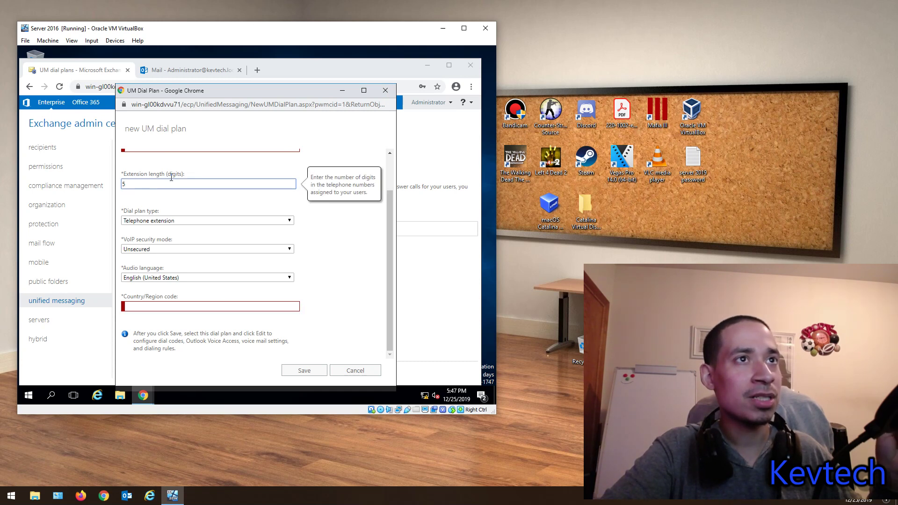
{"action": "left_click", "coordinate": [150, 220]}
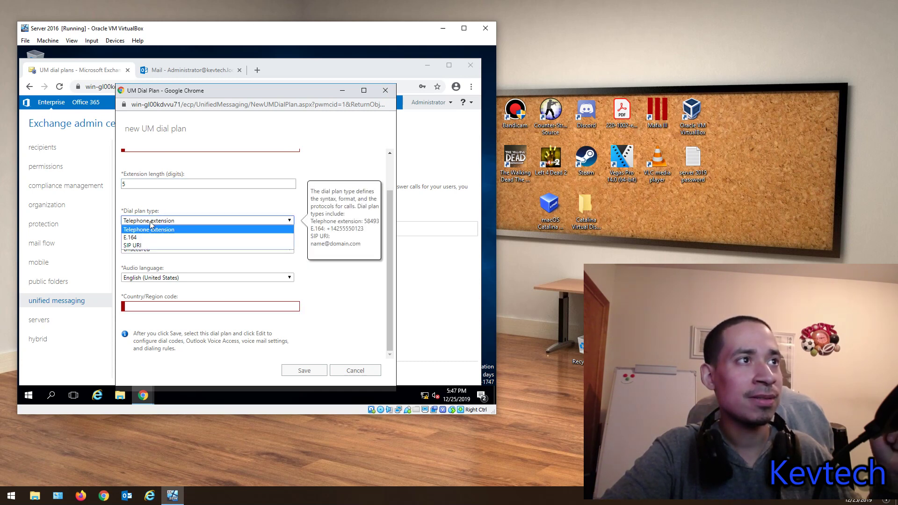
{"action": "left_click", "coordinate": [150, 221]}
{"action": "left_click", "coordinate": [385, 90]}
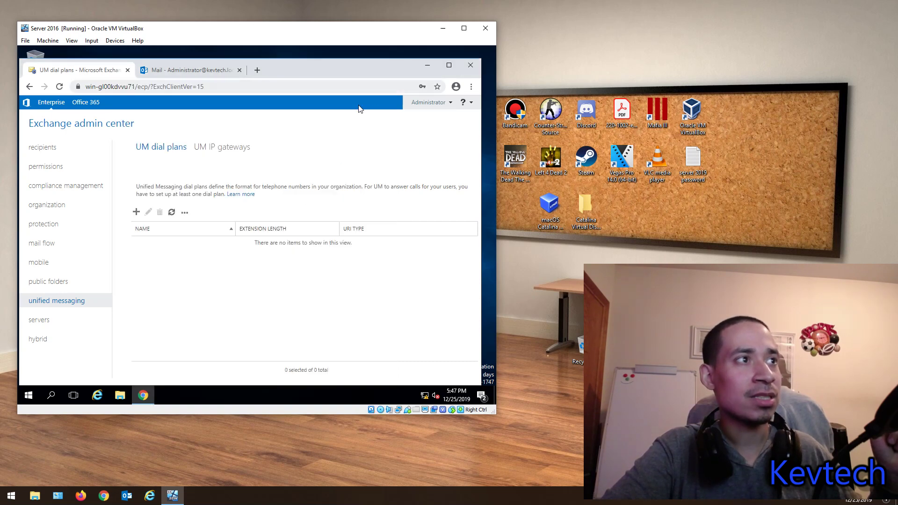
Step: In servers, view the servers, mailbox databases, database availability groups and virtual directories
{"action": "left_click", "coordinate": [55, 322]}
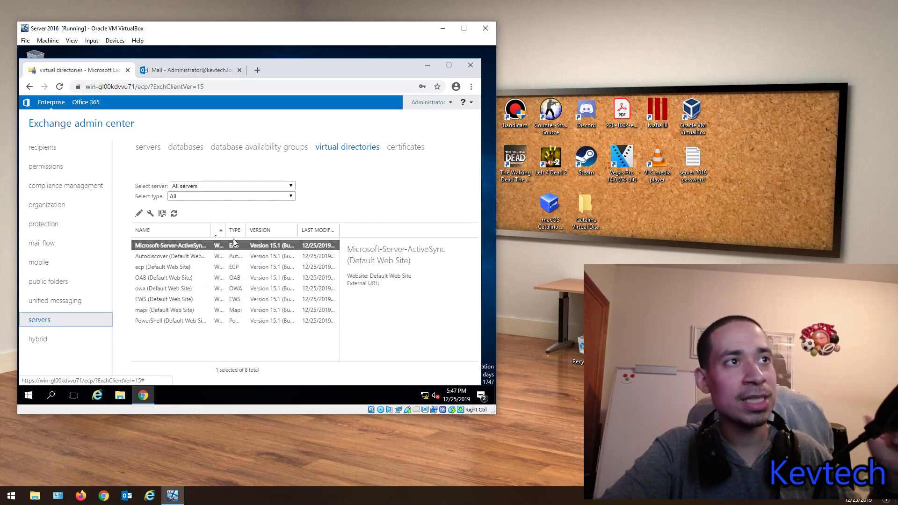
{"action": "left_click", "coordinate": [144, 149]}
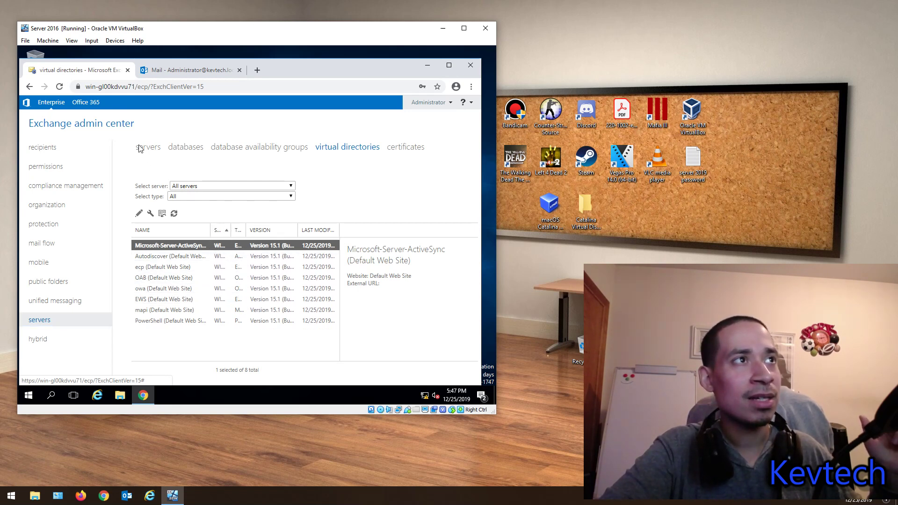
{"action": "left_click", "coordinate": [186, 149]}
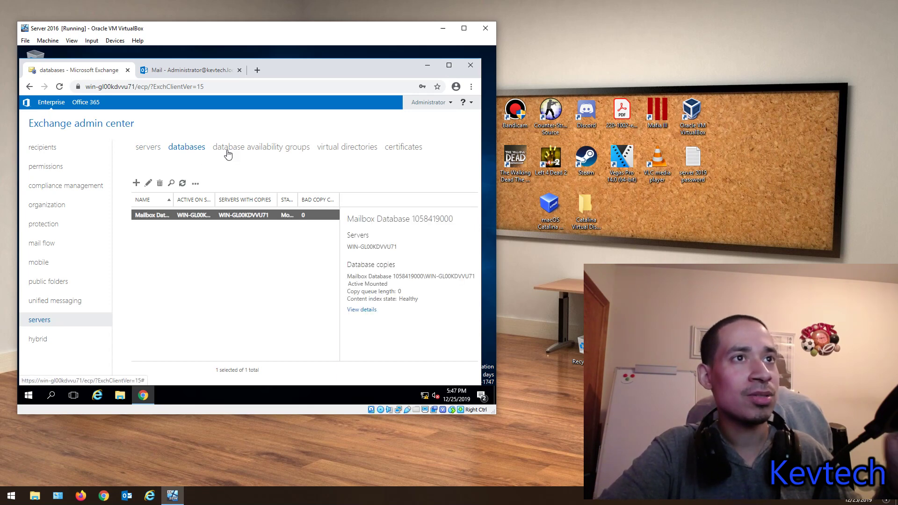
{"action": "left_click", "coordinate": [260, 149]}
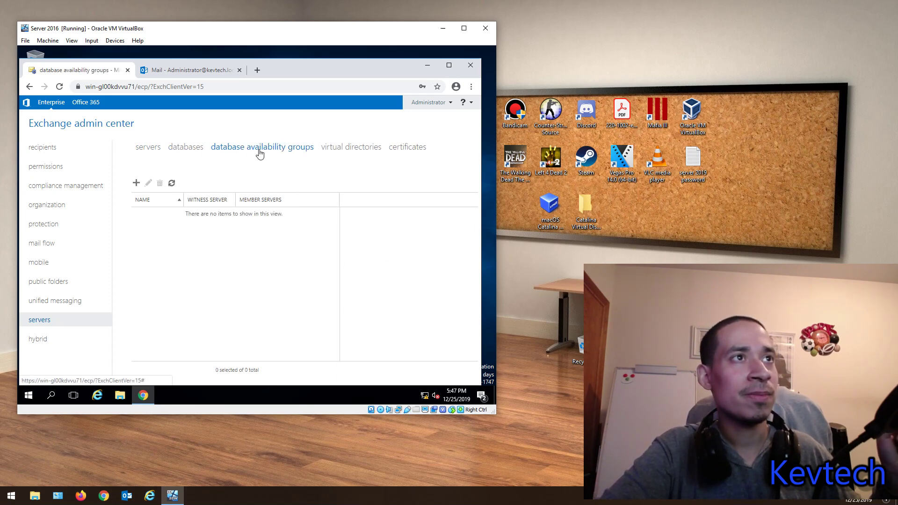
{"action": "left_click", "coordinate": [340, 147]}
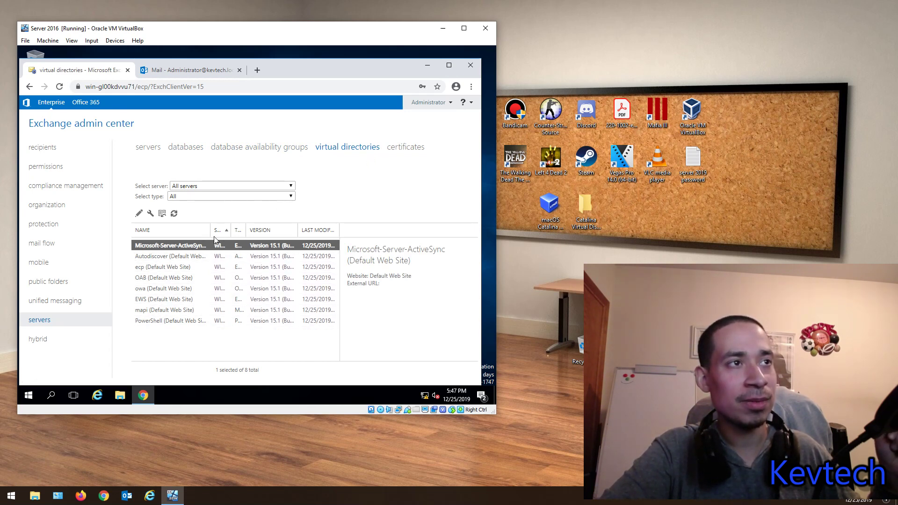
Step: Widen the NAME column, view Autodiscover, EWS, OAB and owa details, certificates, then hybrid
{"action": "left_click_drag", "start_coordinate": [211, 226], "coordinate": [248, 231]}
{"action": "left_click", "coordinate": [177, 256]}
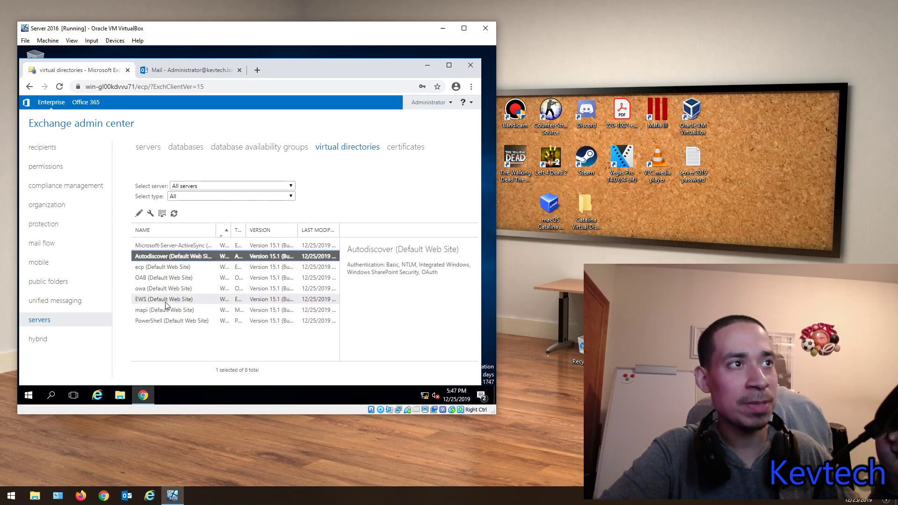
{"action": "left_click", "coordinate": [162, 299]}
{"action": "left_click", "coordinate": [161, 278]}
{"action": "left_click", "coordinate": [163, 288]}
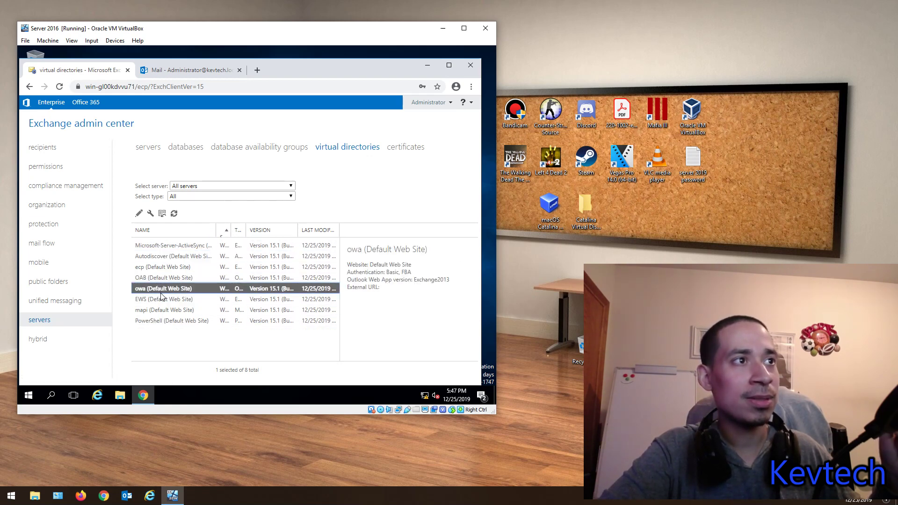
{"action": "left_click", "coordinate": [408, 147]}
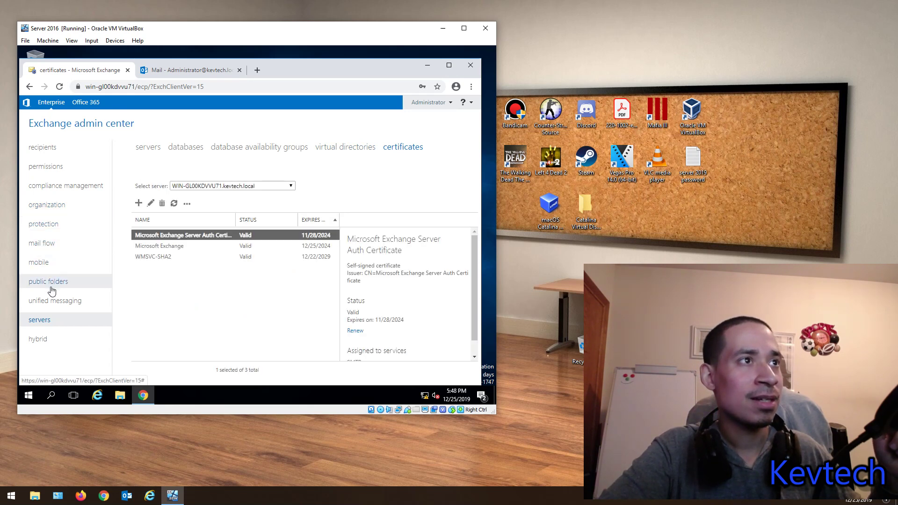
{"action": "left_click", "coordinate": [40, 340]}
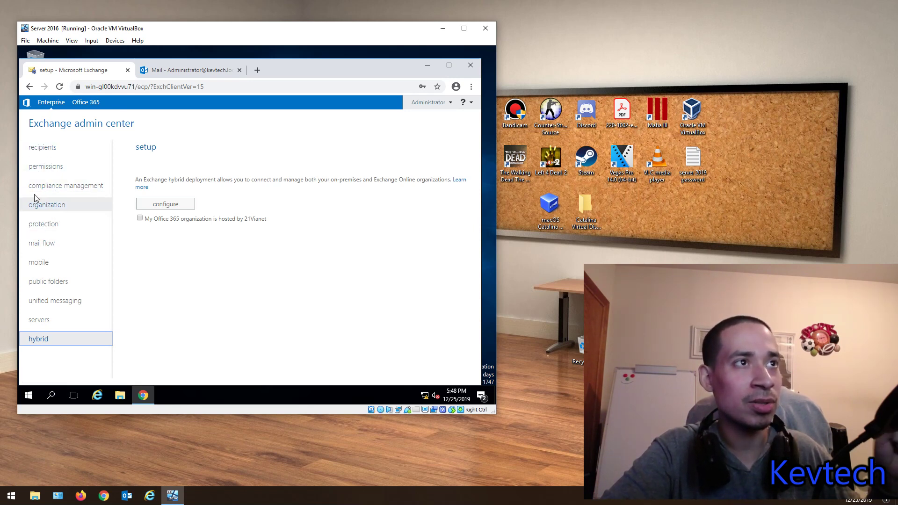
Step: Return to recipients, then use Ctrl+Tab to reach the Outlook on the web Mail tab
{"action": "left_click", "coordinate": [50, 151]}
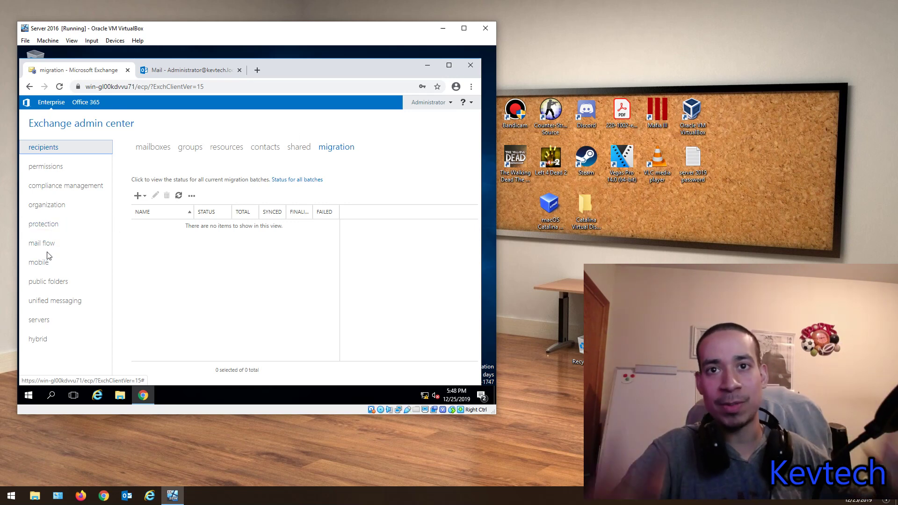
{"action": "key", "text": "ctrl+Tab"}
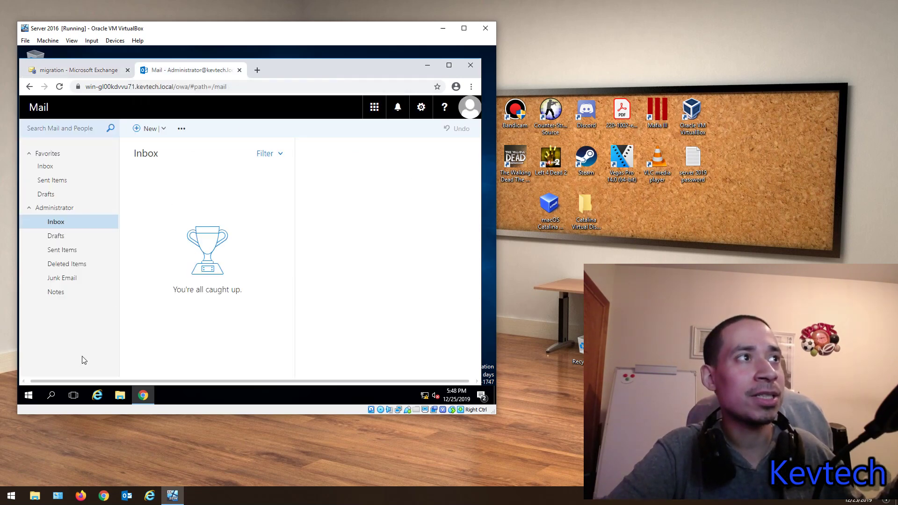
Step: Browse the Inbox, Drafts, Sent Items, Deleted Items and mailbox root folders, ending in the Inbox
{"action": "left_click", "coordinate": [56, 225]}
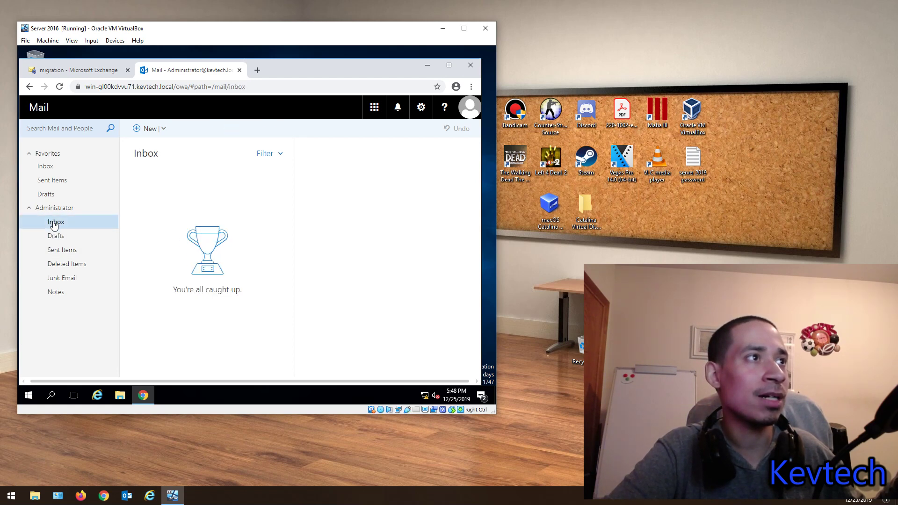
{"action": "left_click", "coordinate": [54, 239]}
{"action": "left_click", "coordinate": [54, 224]}
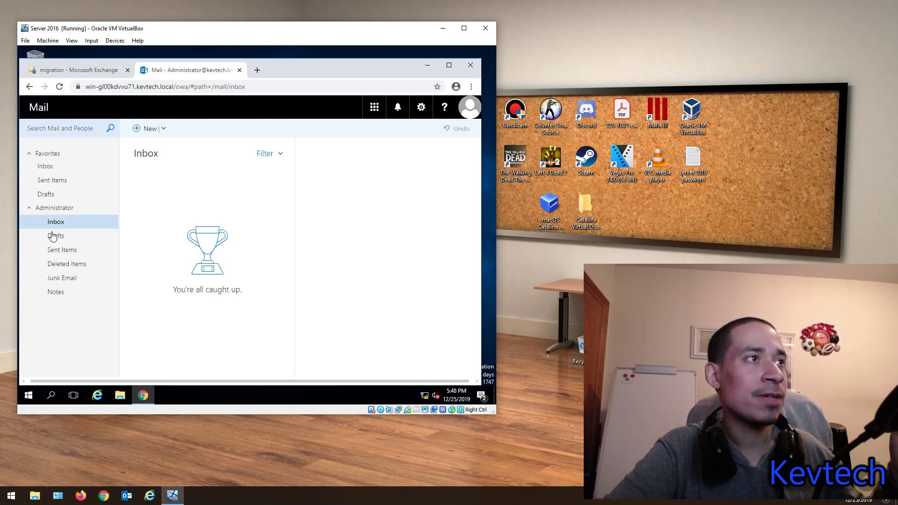
{"action": "left_click", "coordinate": [59, 249]}
{"action": "left_click", "coordinate": [56, 221]}
{"action": "left_click", "coordinate": [66, 264]}
{"action": "left_click", "coordinate": [55, 209]}
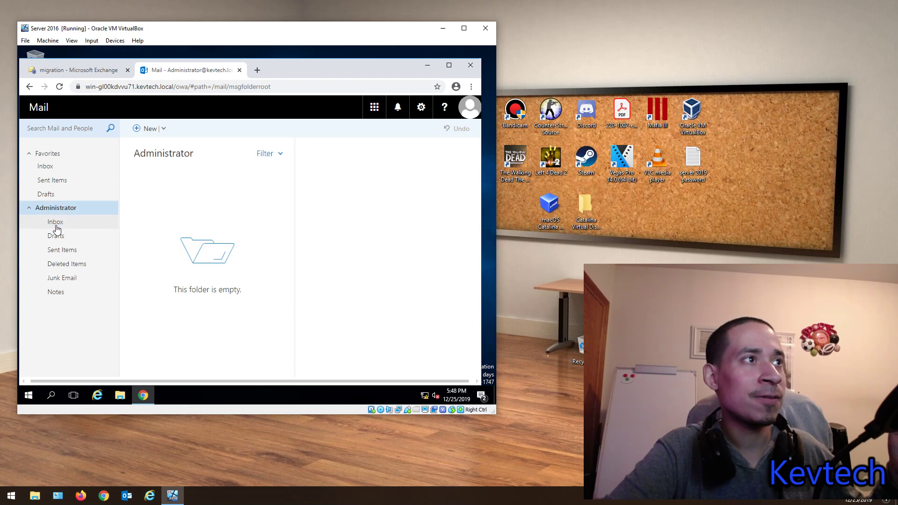
{"action": "left_click", "coordinate": [57, 224]}
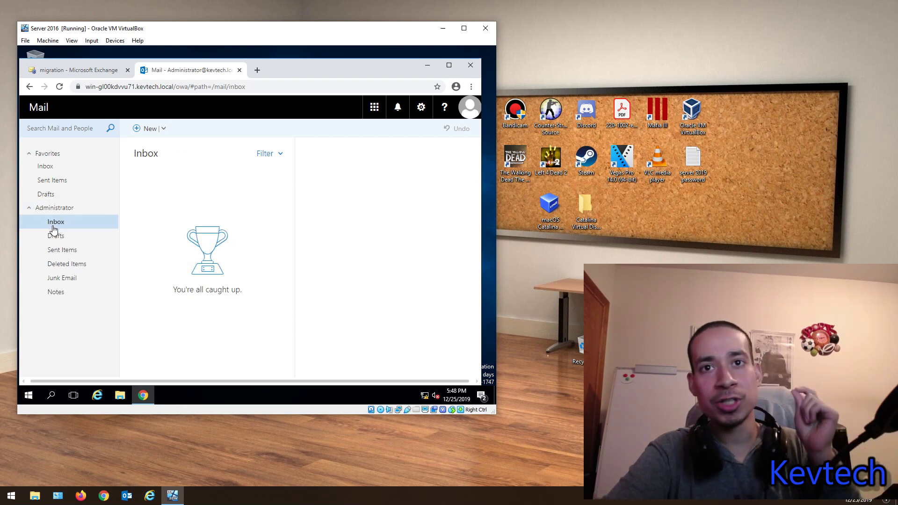
Step: Switch to Calendar to check its new-item options, then move to the People page
{"action": "left_click", "coordinate": [375, 106]}
{"action": "left_click", "coordinate": [405, 185]}
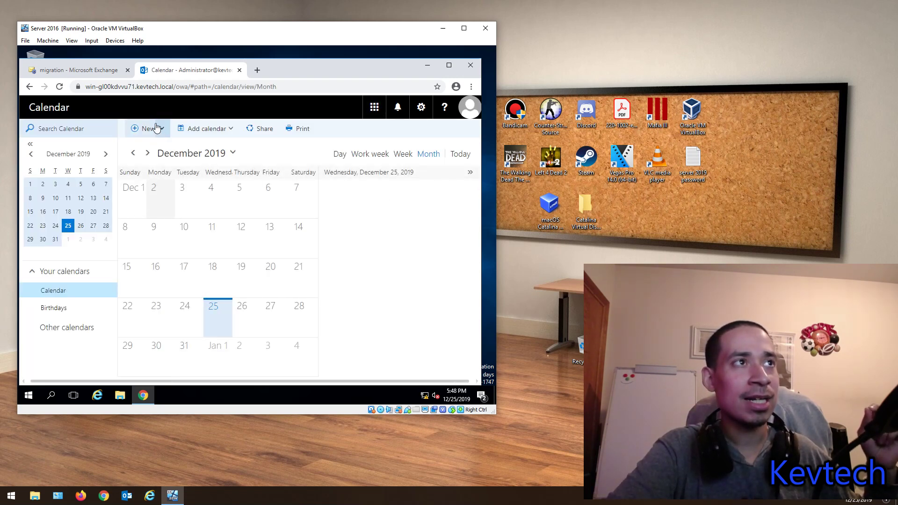
{"action": "left_click", "coordinate": [161, 129]}
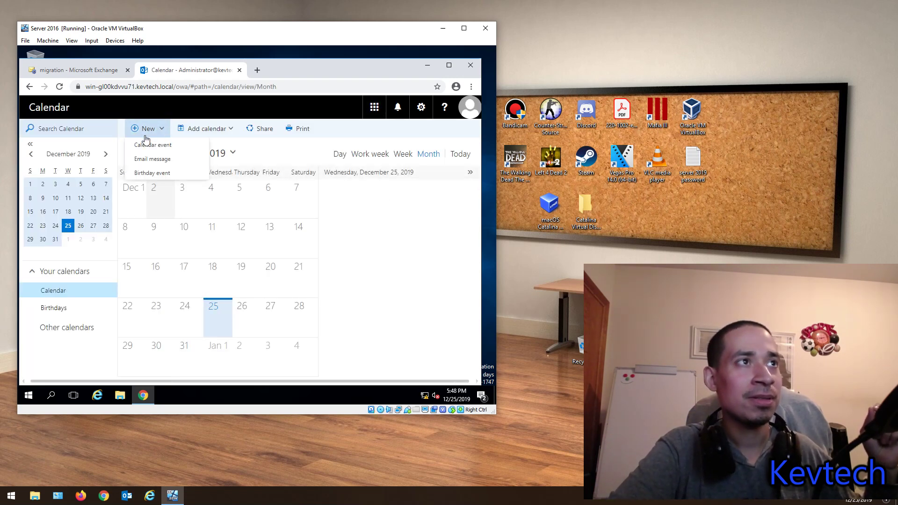
{"action": "left_click", "coordinate": [383, 114]}
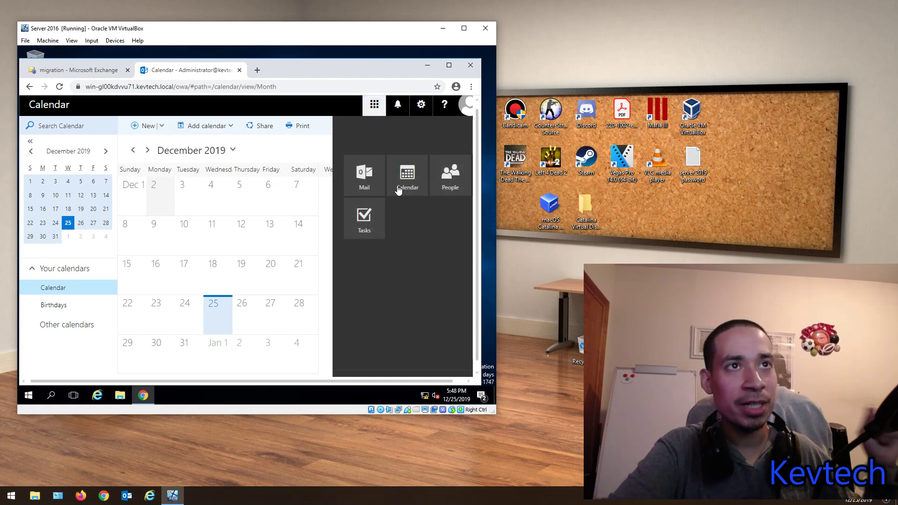
{"action": "left_click", "coordinate": [448, 184]}
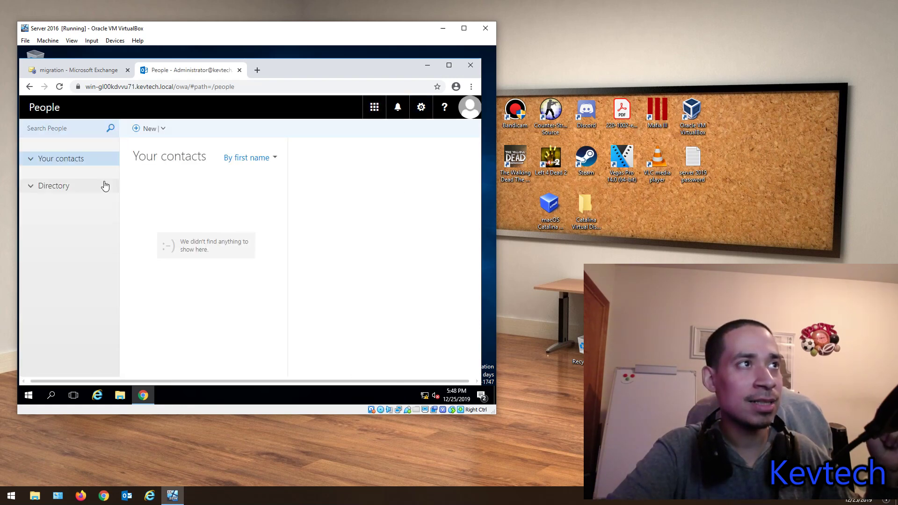
Step: Open the account menu, start an account photo change, then cancel it
{"action": "left_click", "coordinate": [419, 109]}
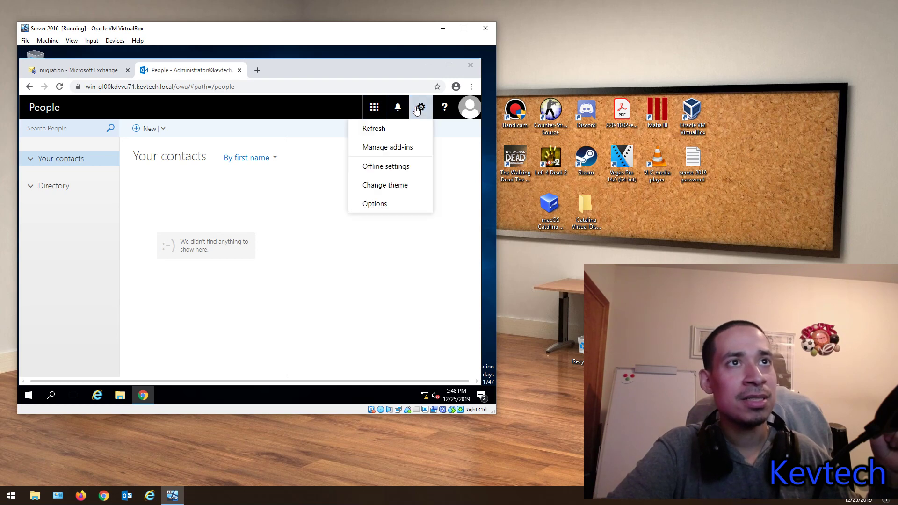
{"action": "left_click", "coordinate": [466, 103]}
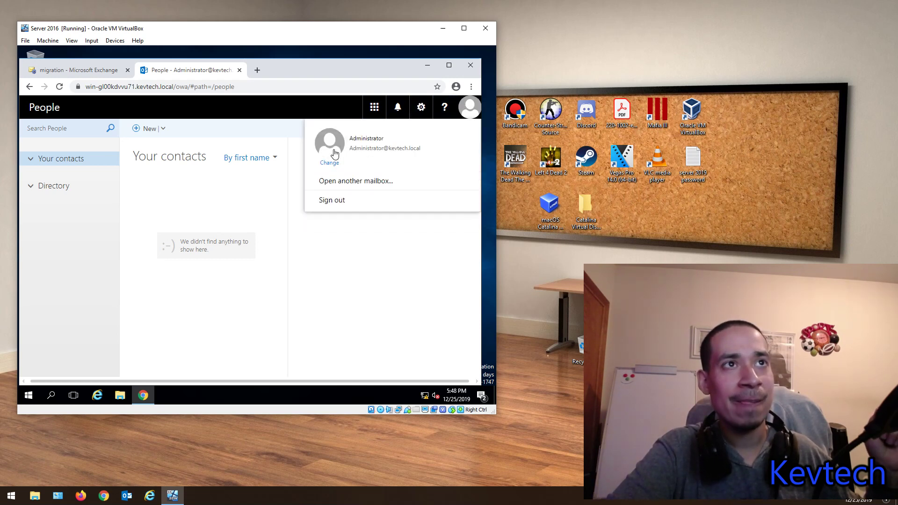
{"action": "left_click", "coordinate": [327, 165]}
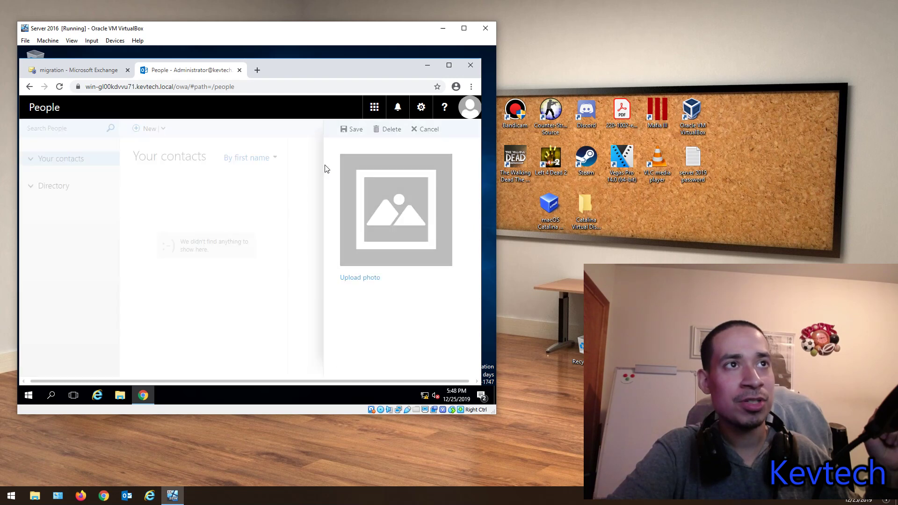
{"action": "left_click", "coordinate": [428, 129]}
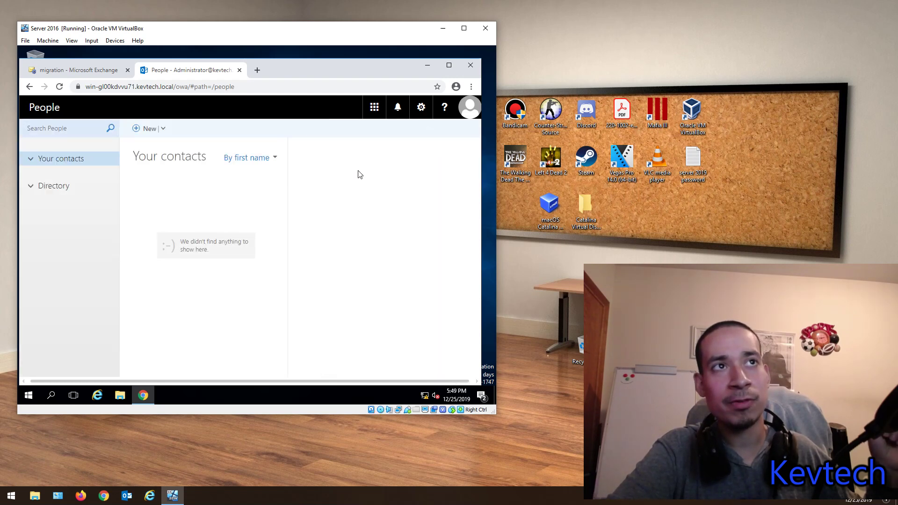
{"action": "left_click", "coordinate": [469, 107]}
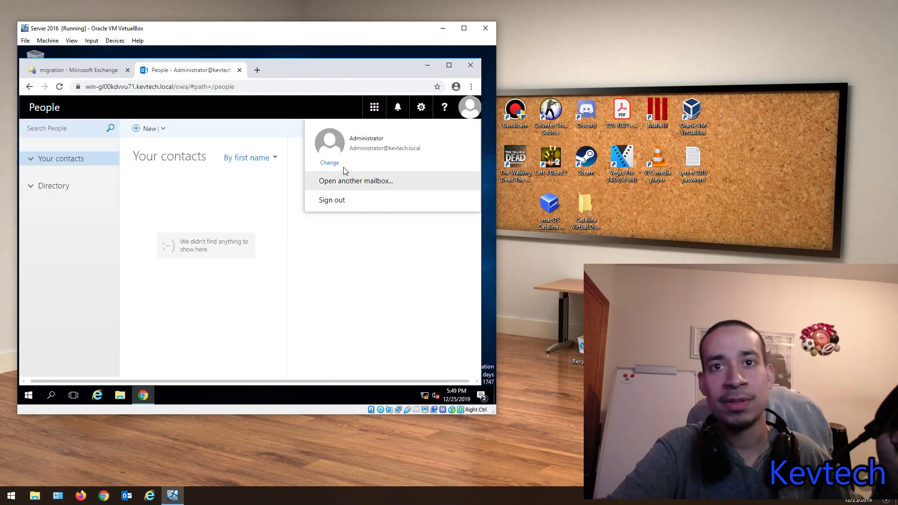
Step: Close the account menu and open the Outlook Options page from the gear menu
{"action": "left_click", "coordinate": [327, 142]}
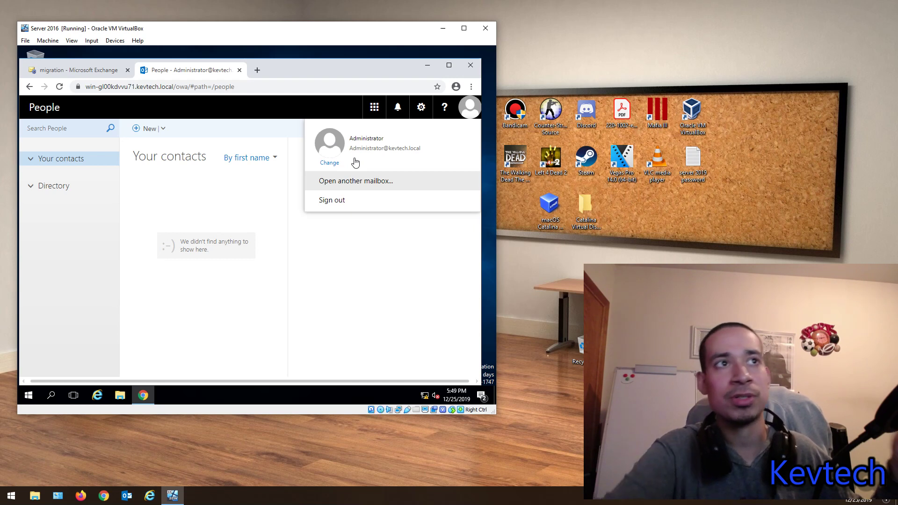
{"action": "left_click", "coordinate": [367, 256]}
{"action": "left_click", "coordinate": [461, 116]}
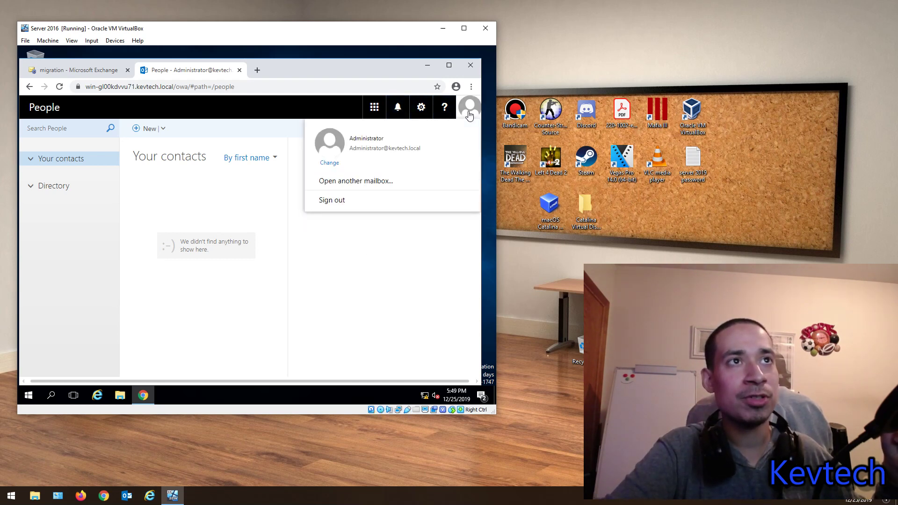
{"action": "left_click", "coordinate": [355, 261]}
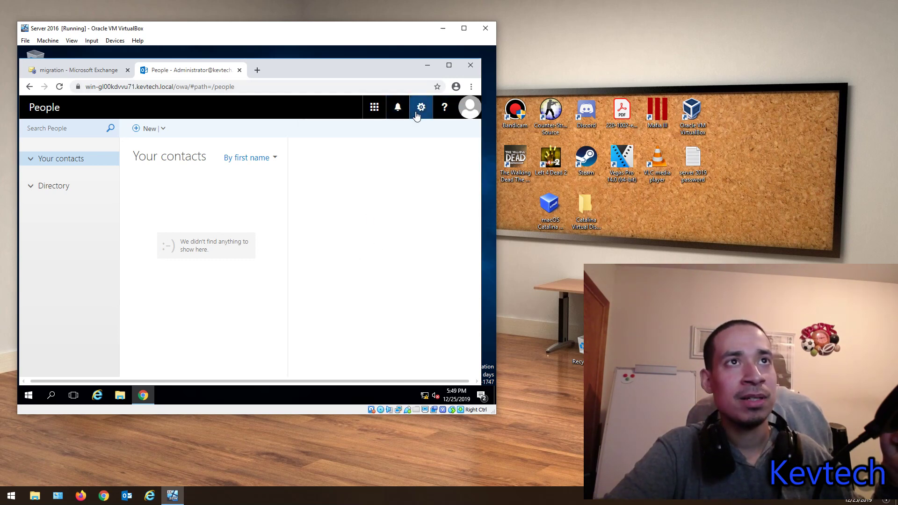
{"action": "left_click", "coordinate": [421, 107]}
{"action": "left_click", "coordinate": [374, 205]}
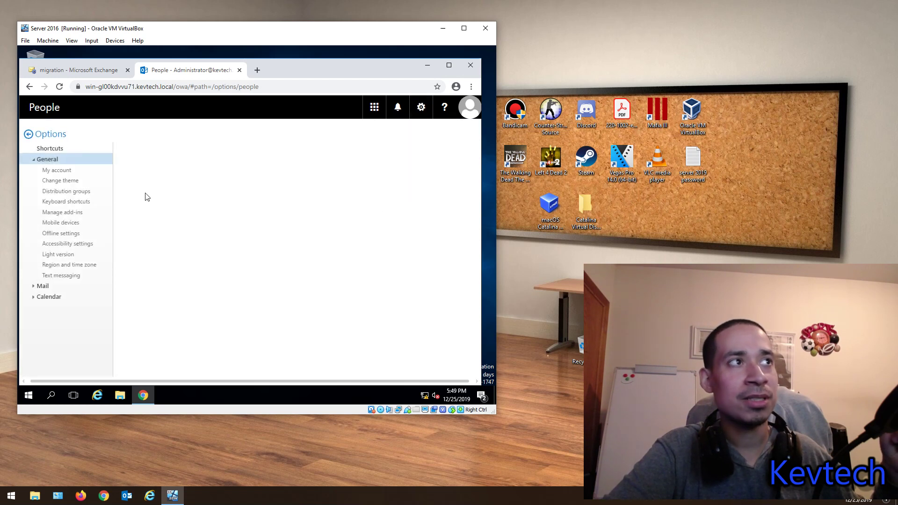
{"action": "left_click", "coordinate": [63, 173]}
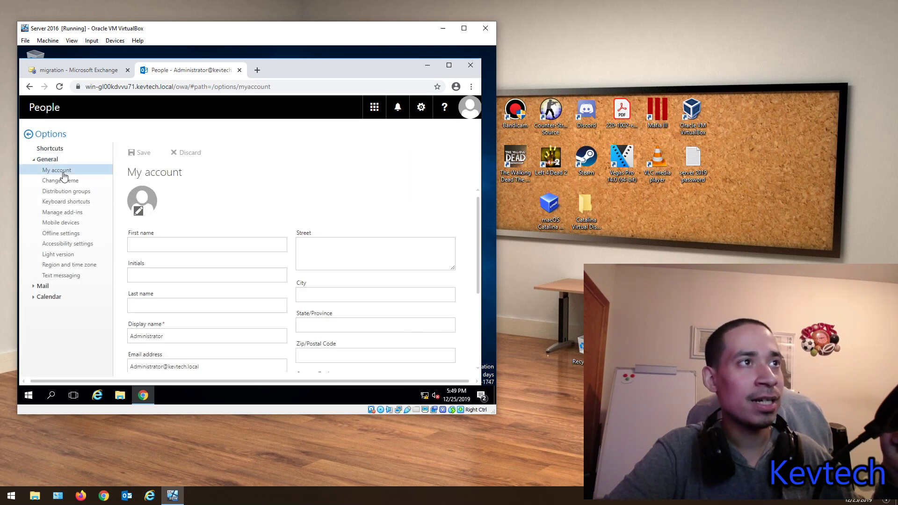
{"action": "scroll", "coordinate": [269, 185], "scroll_direction": "down", "scroll_amount": 3}
{"action": "scroll", "coordinate": [293, 246], "scroll_direction": "down", "scroll_amount": 1}
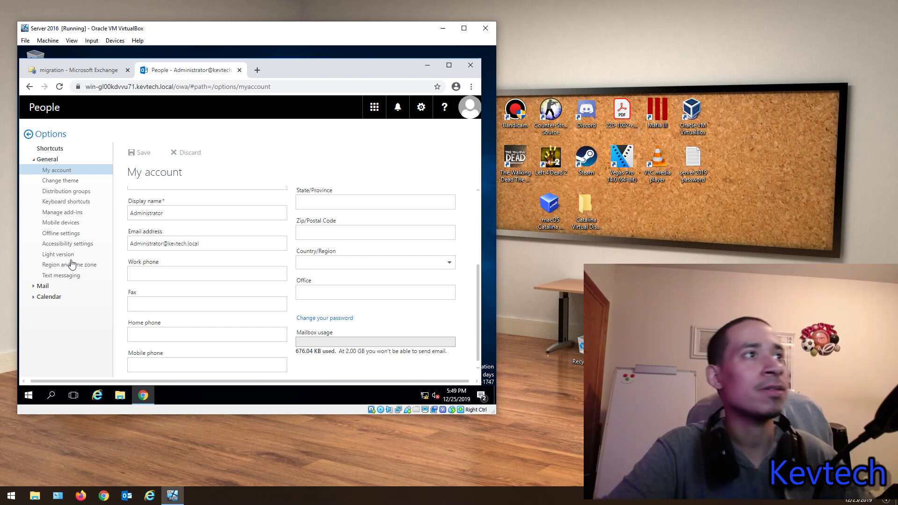
{"action": "left_click", "coordinate": [65, 181]}
{"action": "left_click", "coordinate": [74, 192]}
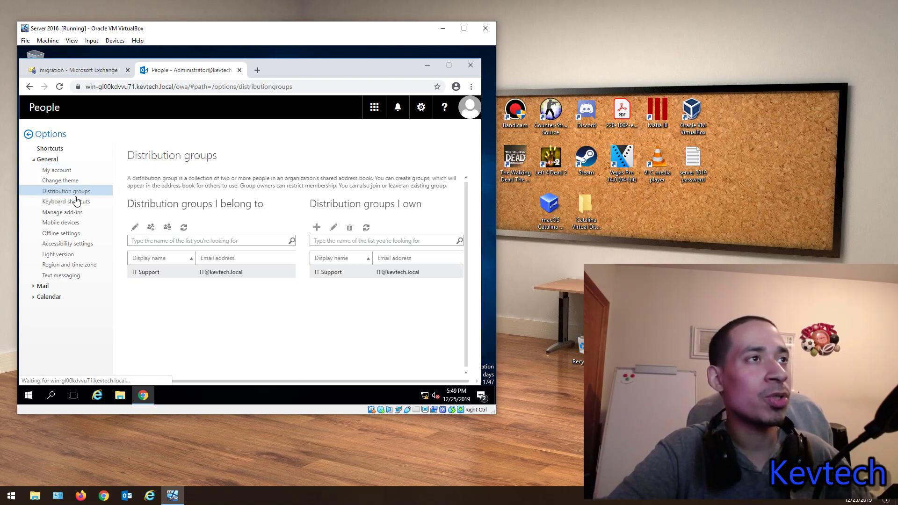
{"action": "left_click", "coordinate": [76, 202]}
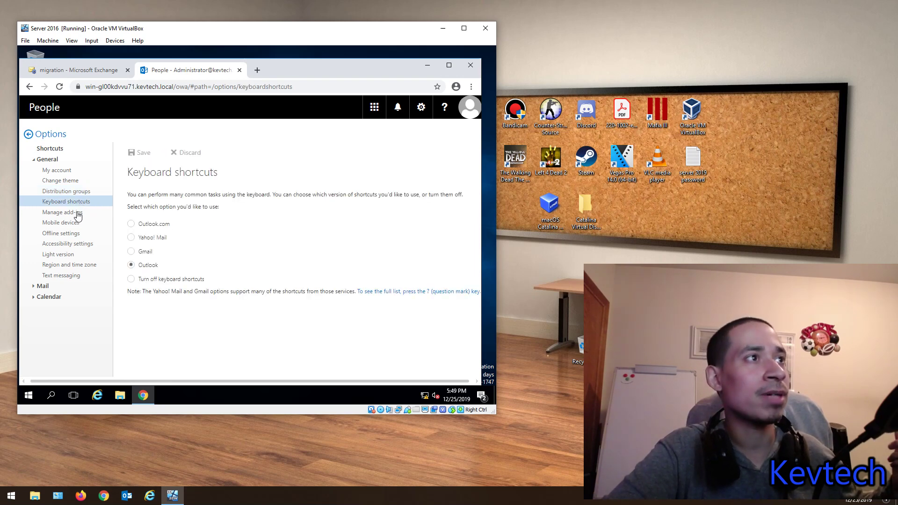
{"action": "left_click", "coordinate": [78, 214]}
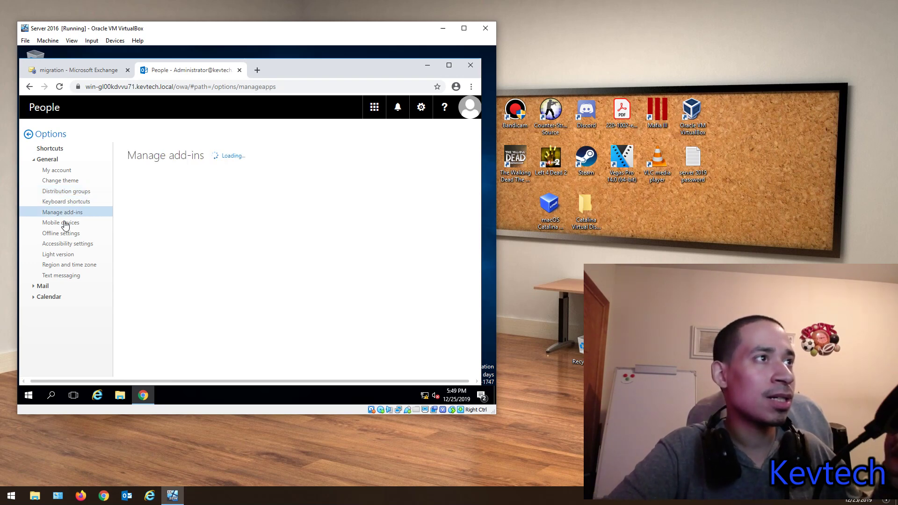
{"action": "left_click", "coordinate": [64, 226]}
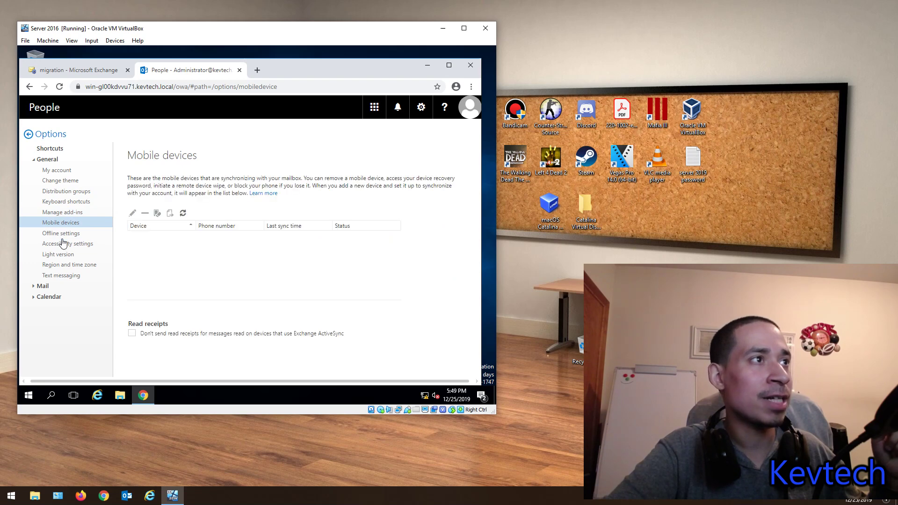
{"action": "left_click", "coordinate": [64, 243]}
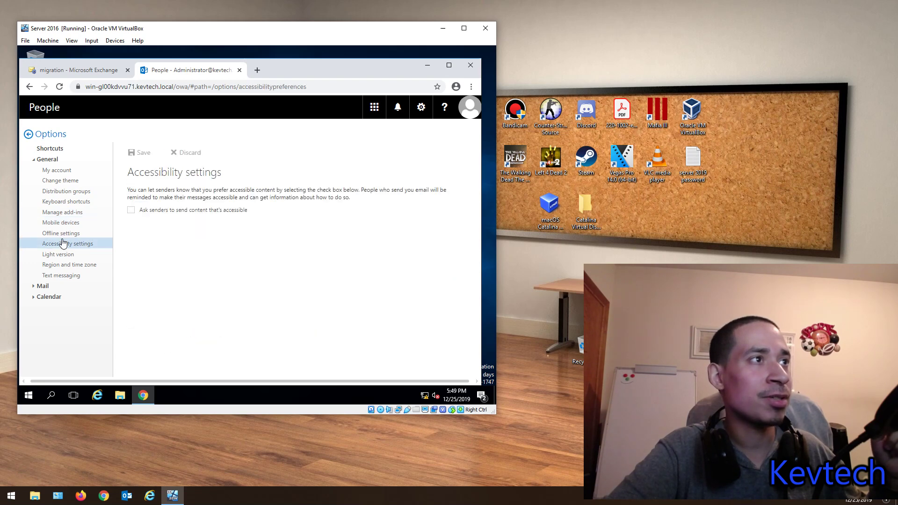
{"action": "left_click", "coordinate": [33, 285]}
{"action": "left_click", "coordinate": [67, 257]}
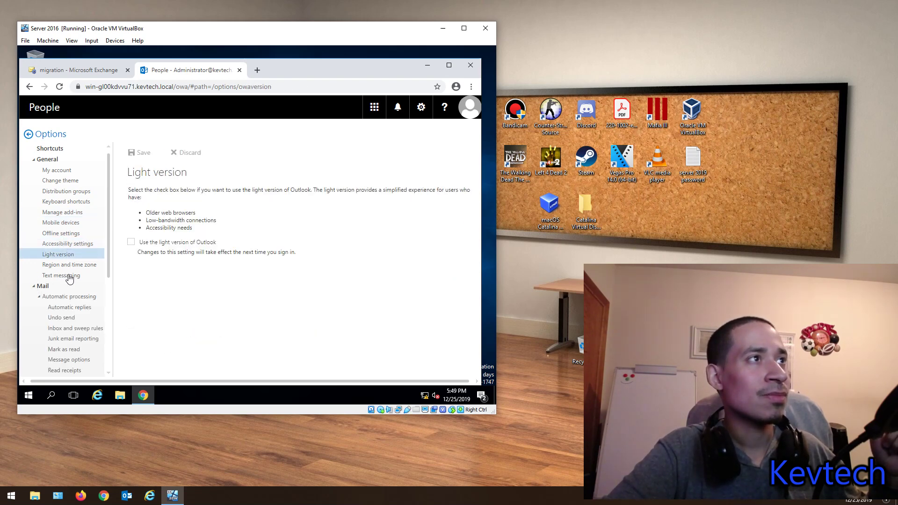
{"action": "left_click", "coordinate": [66, 176]}
{"action": "scroll", "coordinate": [273, 230], "scroll_direction": "down", "scroll_amount": 3}
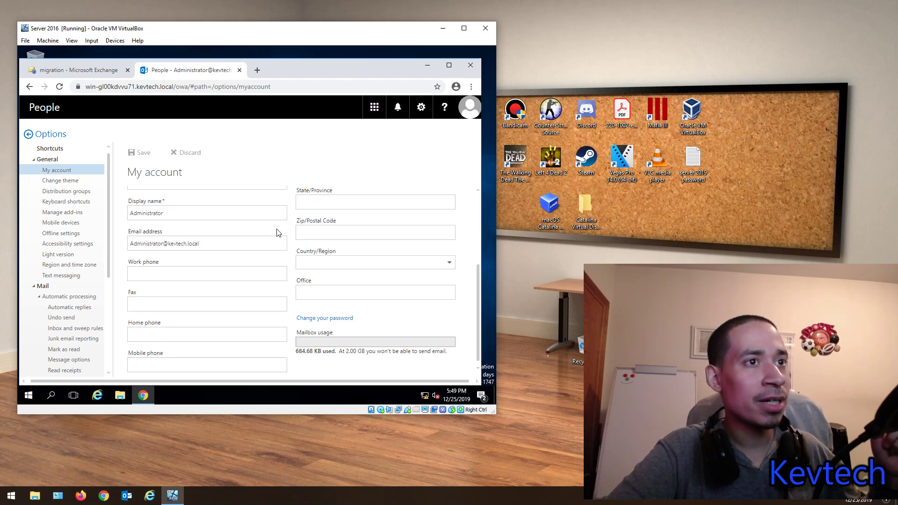
{"action": "left_click", "coordinate": [60, 277]}
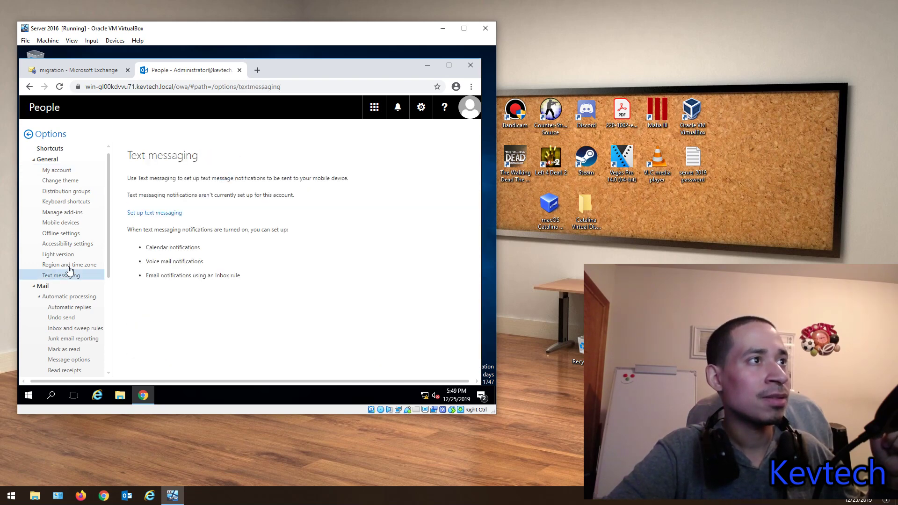
{"action": "left_click", "coordinate": [68, 265]}
{"action": "left_click", "coordinate": [60, 256]}
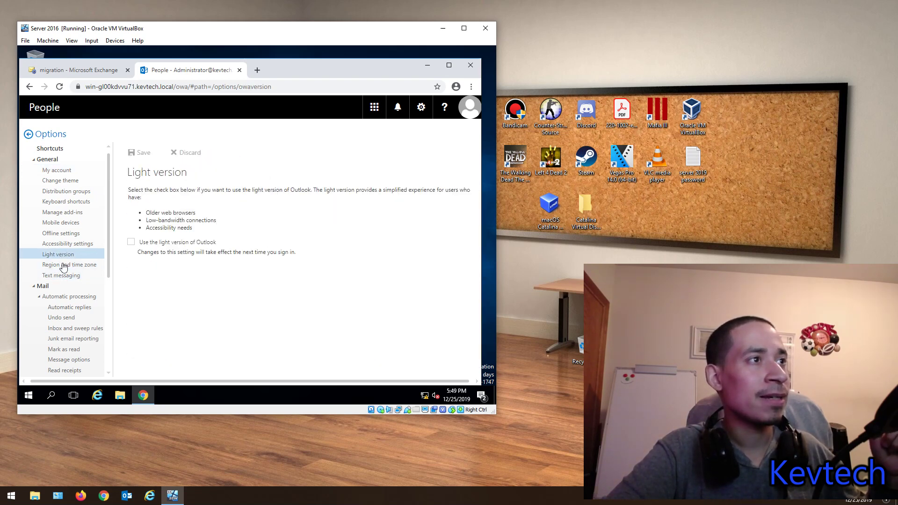
{"action": "left_click", "coordinate": [69, 279]}
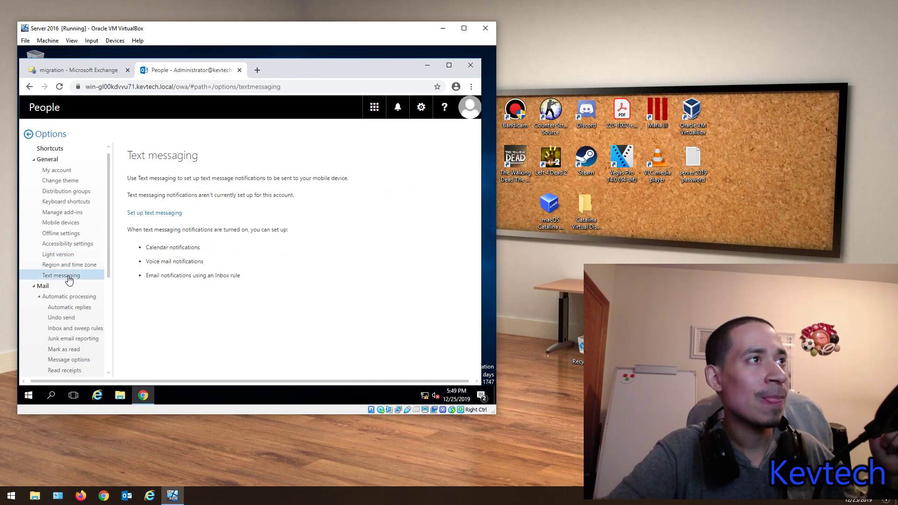
{"action": "left_click", "coordinate": [58, 172]}
{"action": "left_click", "coordinate": [61, 182]}
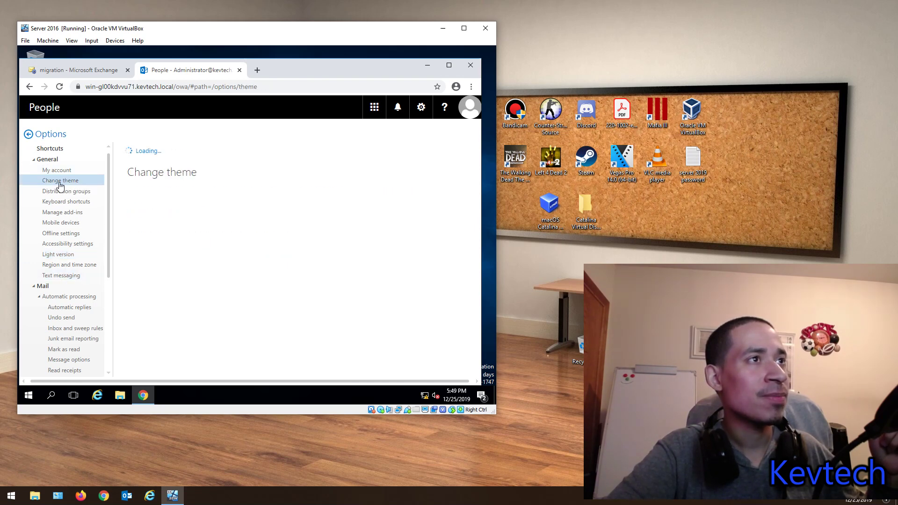
{"action": "left_click", "coordinate": [58, 171]}
{"action": "scroll", "coordinate": [284, 271], "scroll_direction": "down", "scroll_amount": 2}
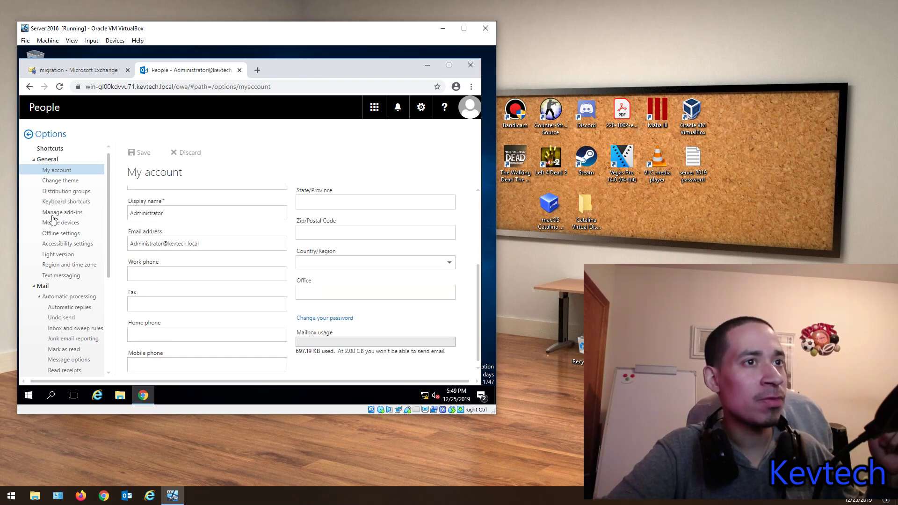
{"action": "scroll", "coordinate": [82, 280], "scroll_direction": "down", "scroll_amount": 1}
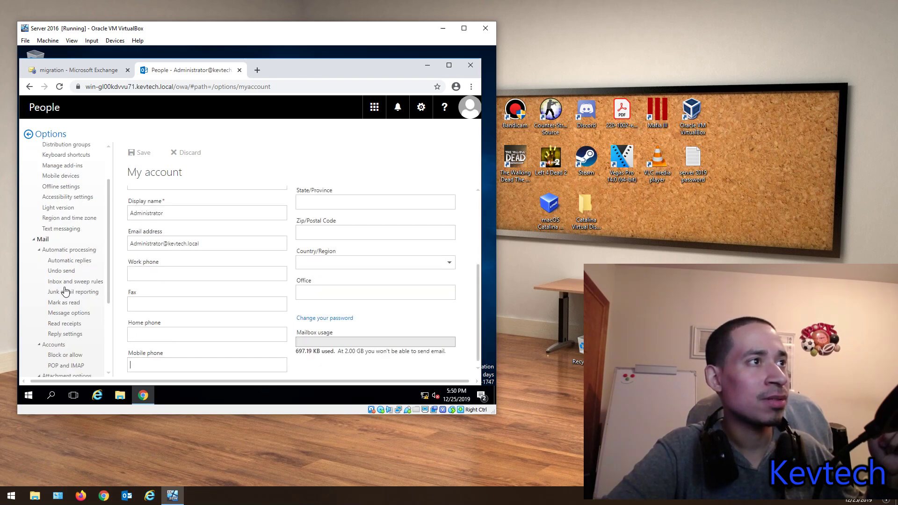
{"action": "scroll", "coordinate": [66, 293], "scroll_direction": "down", "scroll_amount": 3}
{"action": "scroll", "coordinate": [66, 292], "scroll_direction": "up", "scroll_amount": 1}
{"action": "left_click", "coordinate": [59, 194]}
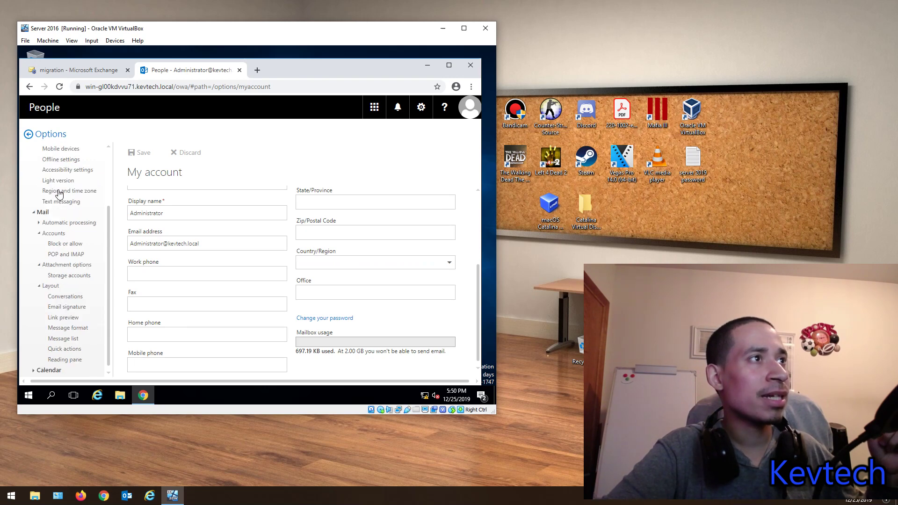
{"action": "left_click", "coordinate": [38, 213]}
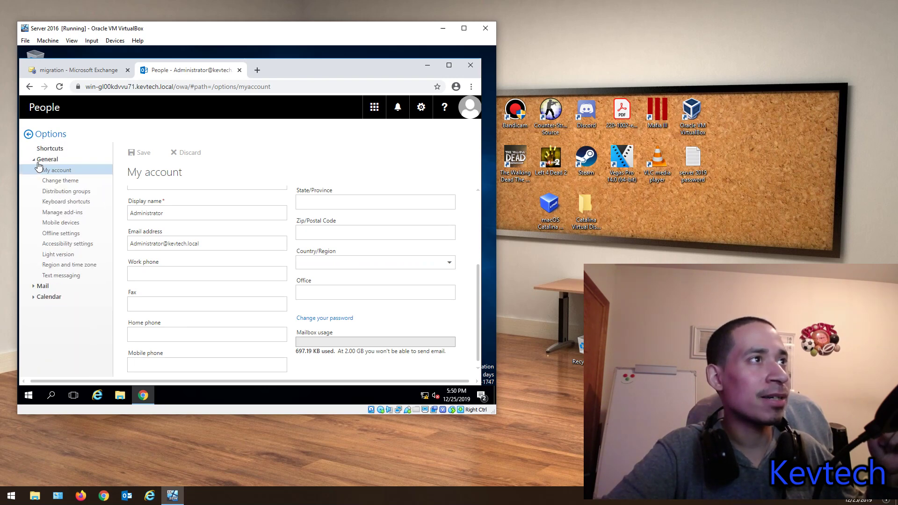
{"action": "left_click", "coordinate": [39, 286]}
{"action": "scroll", "coordinate": [42, 280], "scroll_direction": "down", "scroll_amount": 2}
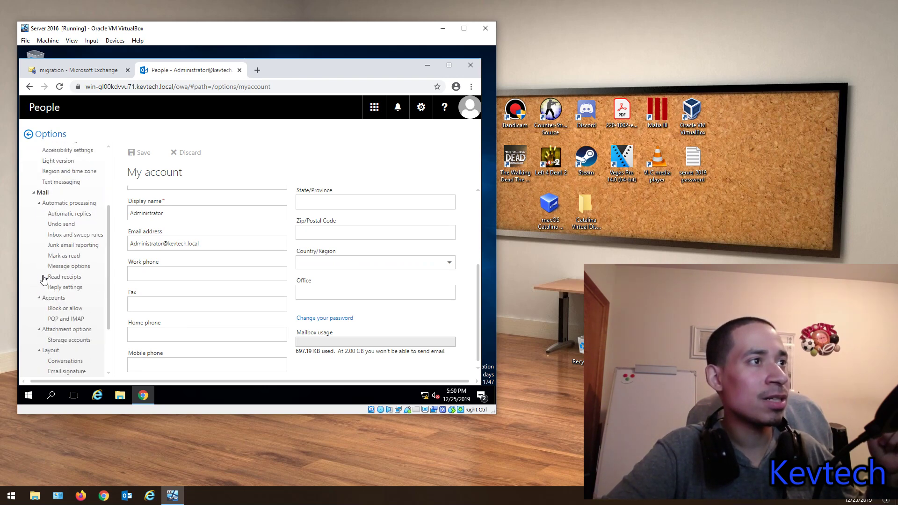
{"action": "left_click", "coordinate": [80, 204]}
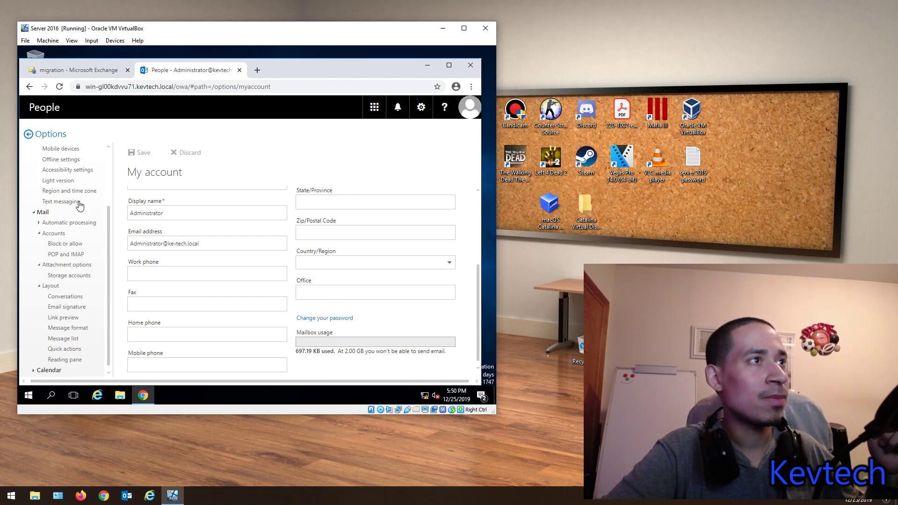
{"action": "left_click", "coordinate": [35, 225]}
Step: Browse Automatic replies, Undo send and Junk email reporting options, settling on Inbox and sweep rules
{"action": "left_click", "coordinate": [66, 215]}
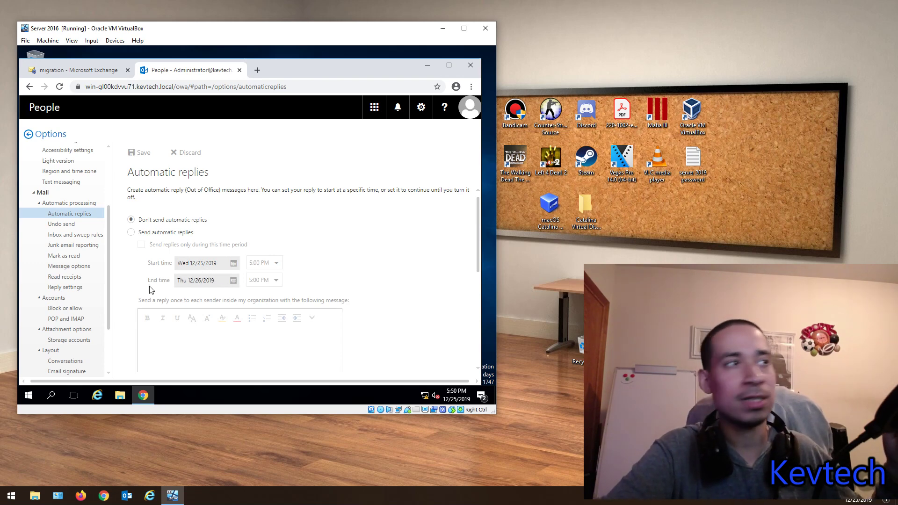
{"action": "left_click", "coordinate": [66, 224]}
{"action": "left_click", "coordinate": [77, 238]}
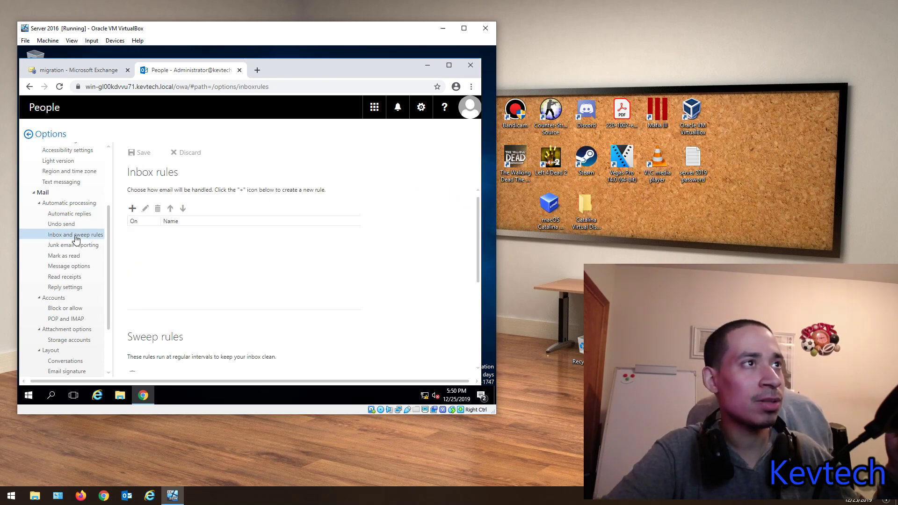
{"action": "left_click", "coordinate": [71, 248]}
{"action": "left_click", "coordinate": [69, 235]}
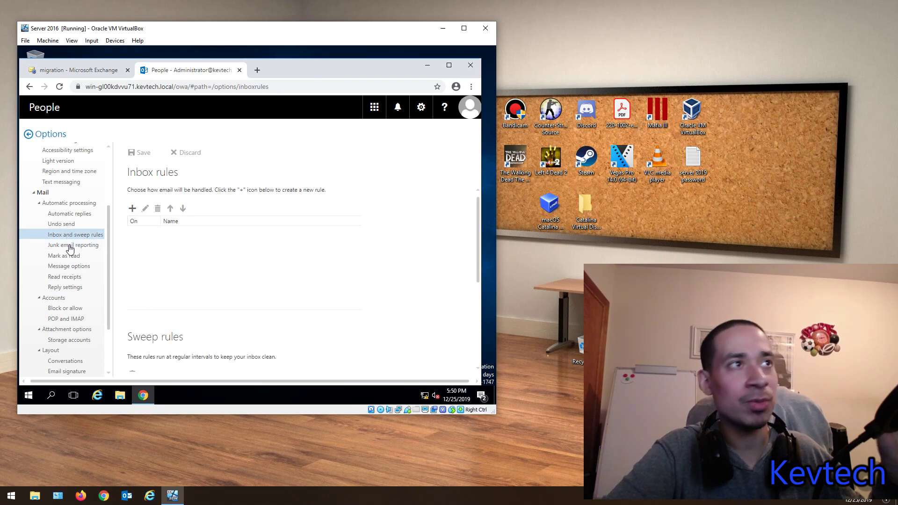
{"action": "left_click", "coordinate": [68, 241]}
{"action": "left_click", "coordinate": [68, 235]}
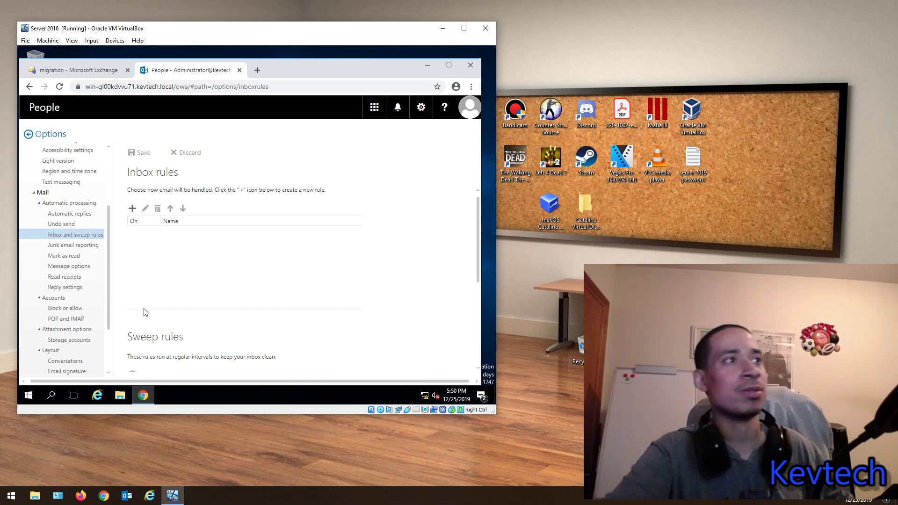
Step: Review Junk email reporting, Mark as read, Message options, Read receipts, Reply and Block or allow pages
{"action": "left_click", "coordinate": [68, 249]}
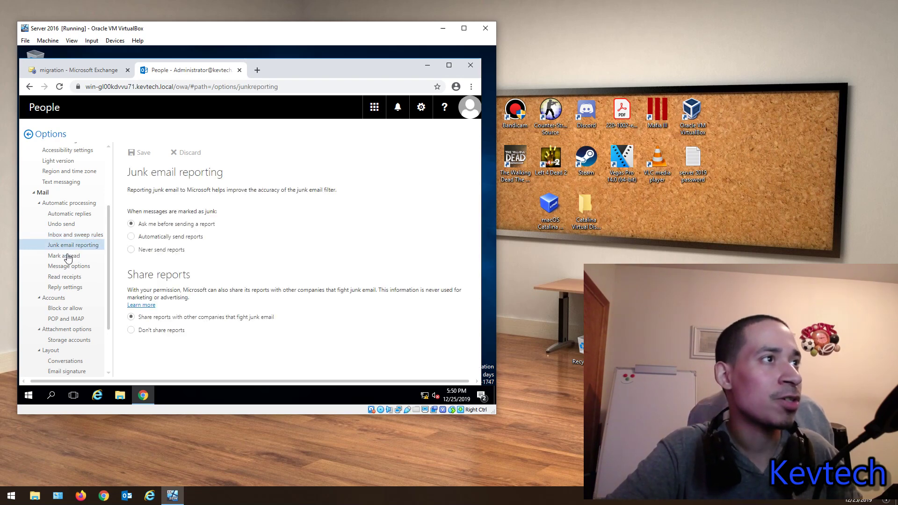
{"action": "left_click", "coordinate": [68, 256]}
{"action": "left_click", "coordinate": [66, 267]}
{"action": "left_click", "coordinate": [63, 278]}
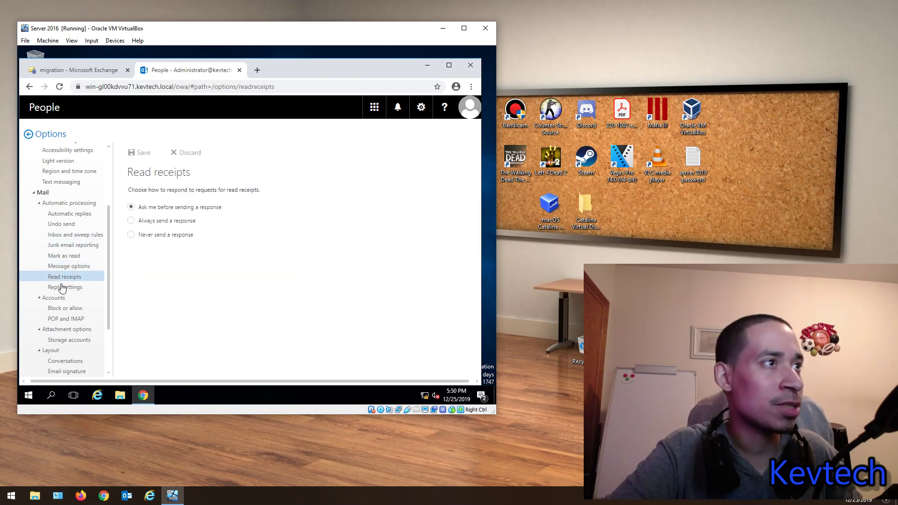
{"action": "left_click", "coordinate": [62, 288]}
{"action": "left_click", "coordinate": [55, 308]}
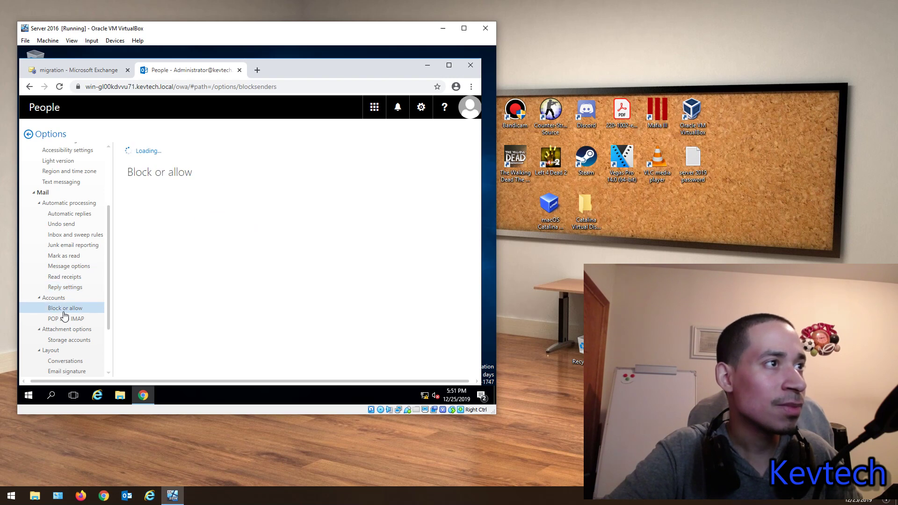
{"action": "scroll", "coordinate": [87, 254], "scroll_direction": "down", "scroll_amount": 2}
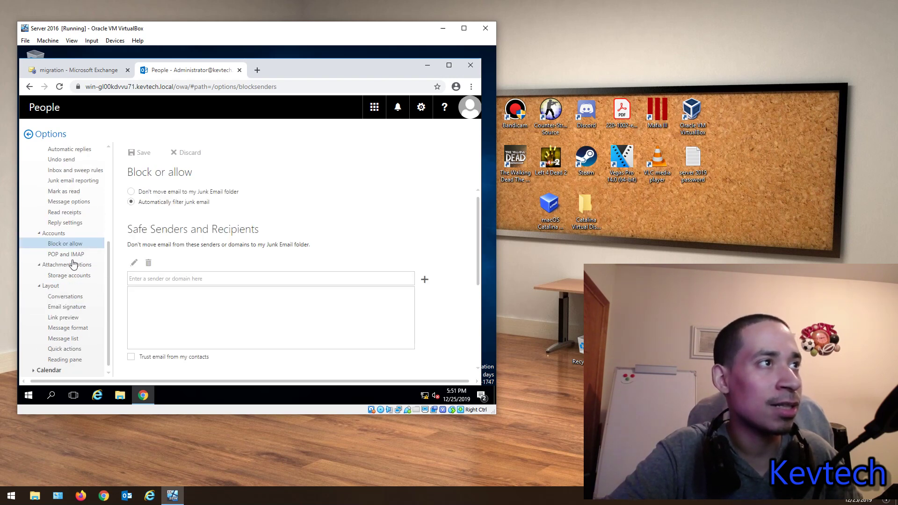
Step: Review POP and IMAP, Storage accounts, Conversations, Link preview, Message format and Quick actions pages
{"action": "left_click", "coordinate": [68, 254]}
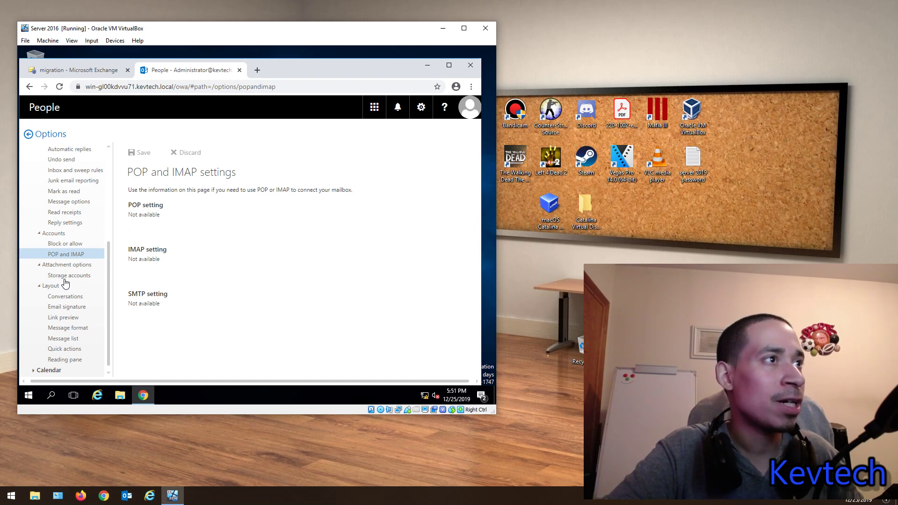
{"action": "left_click", "coordinate": [69, 278]}
{"action": "left_click", "coordinate": [66, 298]}
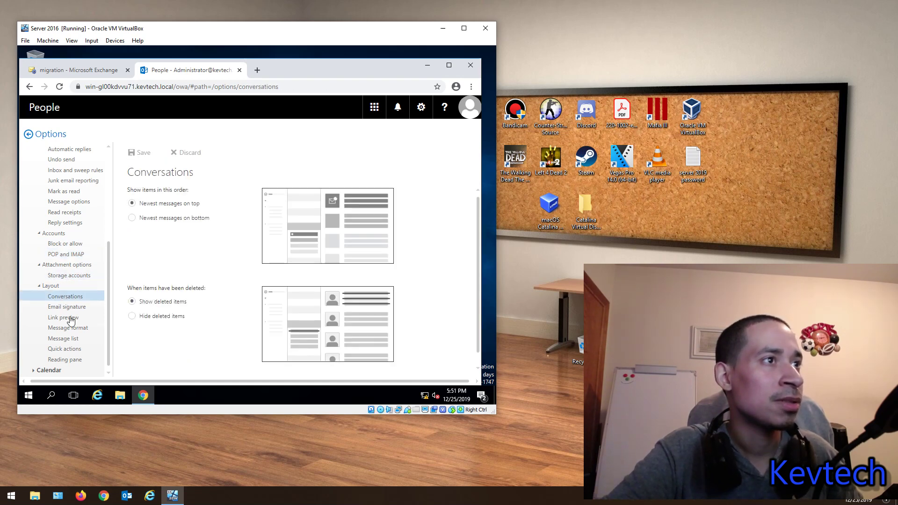
{"action": "left_click", "coordinate": [67, 317]}
{"action": "left_click", "coordinate": [66, 328]}
{"action": "left_click", "coordinate": [67, 347]}
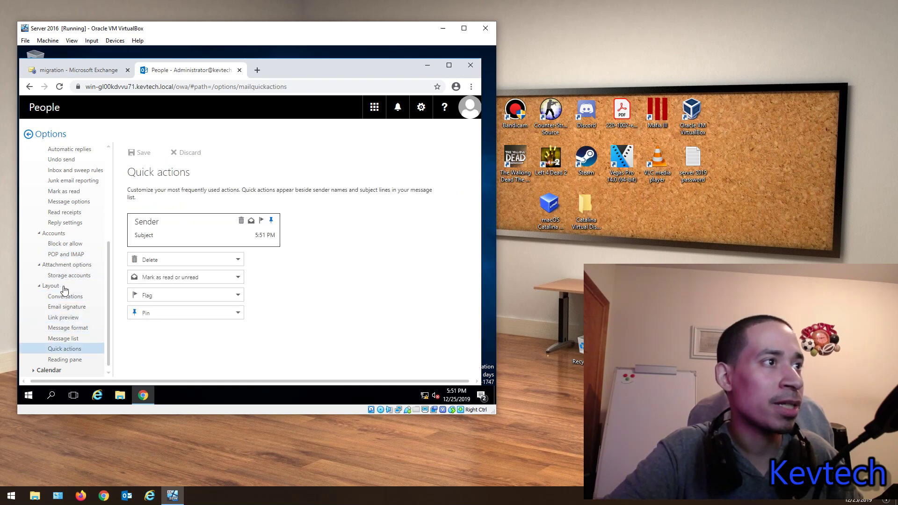
Step: Expand the Calendar options section and open its Invitations page
{"action": "left_click", "coordinate": [44, 371]}
{"action": "scroll", "coordinate": [61, 334], "scroll_direction": "down", "scroll_amount": 2}
{"action": "left_click", "coordinate": [63, 318]}
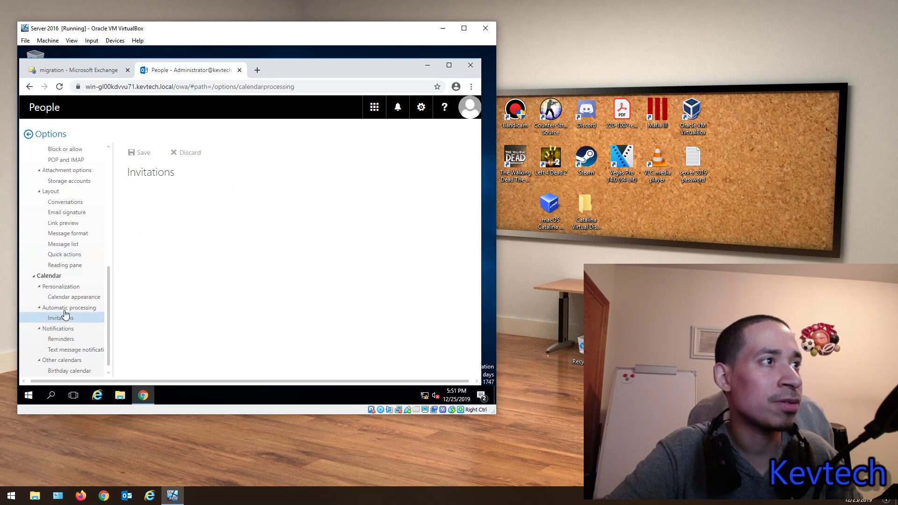
Step: Review the Calendar appearance, Invitations and Reminders settings pages
{"action": "left_click", "coordinate": [68, 298]}
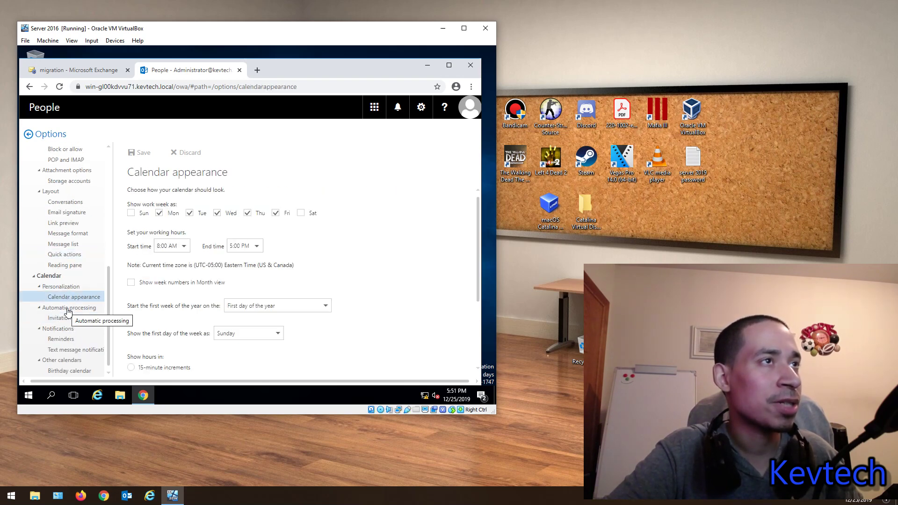
{"action": "left_click", "coordinate": [68, 309]}
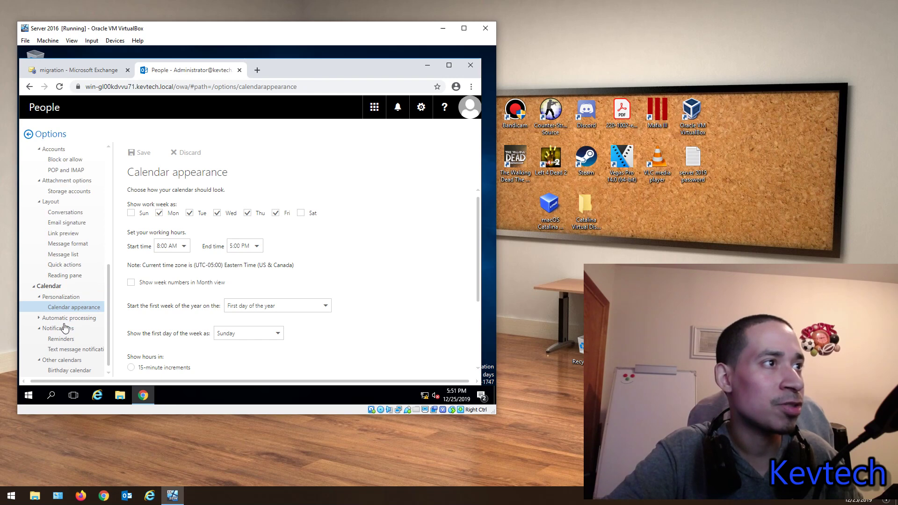
{"action": "left_click", "coordinate": [63, 318]}
{"action": "left_click", "coordinate": [64, 321]}
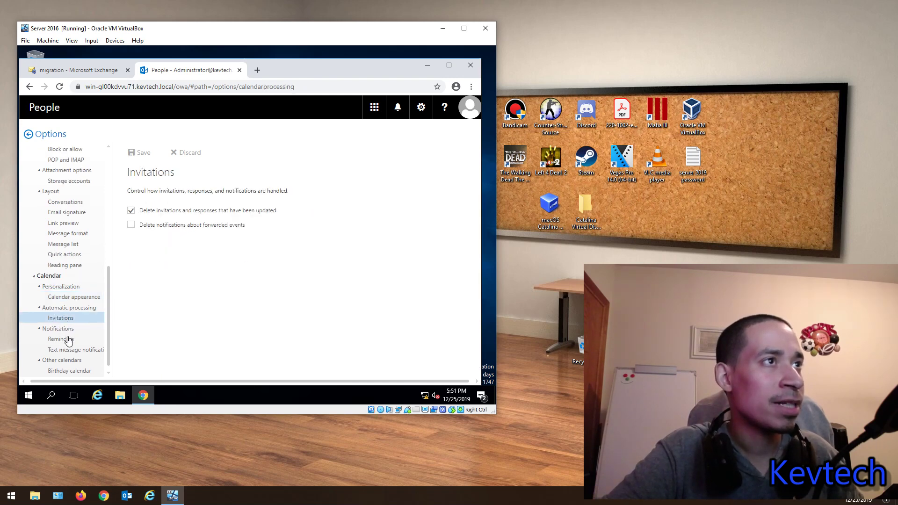
{"action": "left_click", "coordinate": [61, 328]}
{"action": "left_click", "coordinate": [57, 348]}
{"action": "left_click", "coordinate": [60, 346]}
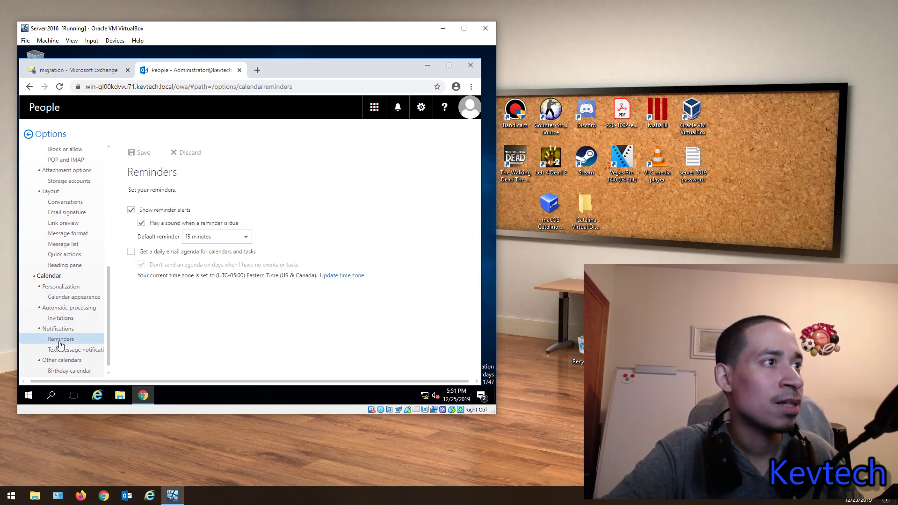
Step: Check Text message notifications and Birthday calendar, then leave Options for the People page
{"action": "left_click", "coordinate": [64, 361]}
{"action": "left_click", "coordinate": [69, 362]}
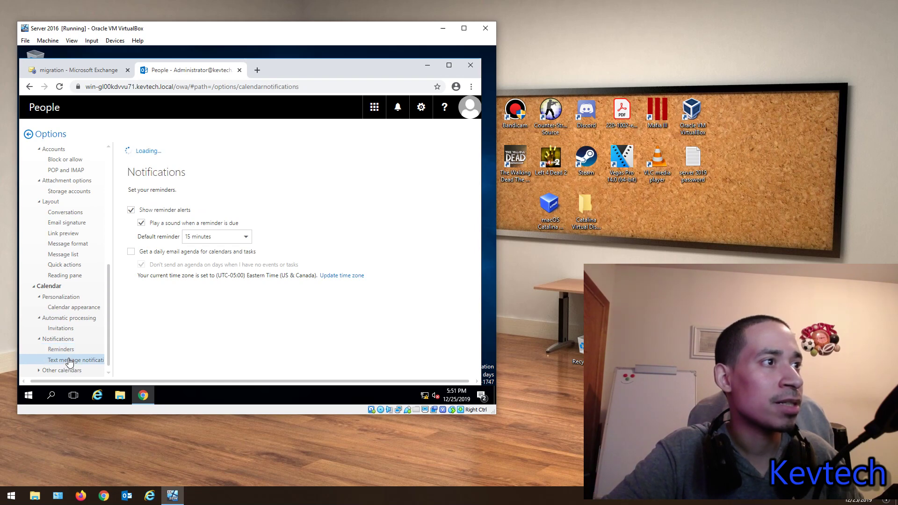
{"action": "left_click", "coordinate": [67, 371]}
{"action": "scroll", "coordinate": [52, 226], "scroll_direction": "up", "scroll_amount": 10}
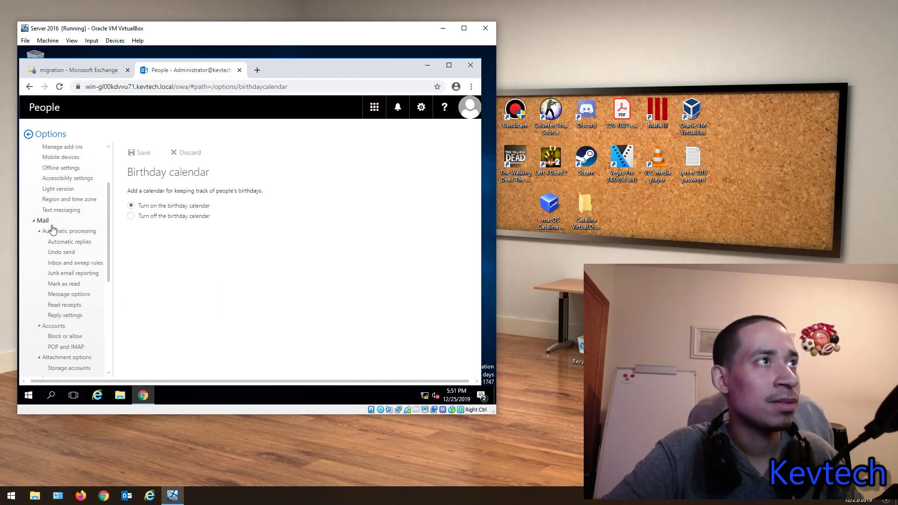
{"action": "left_click", "coordinate": [28, 134]}
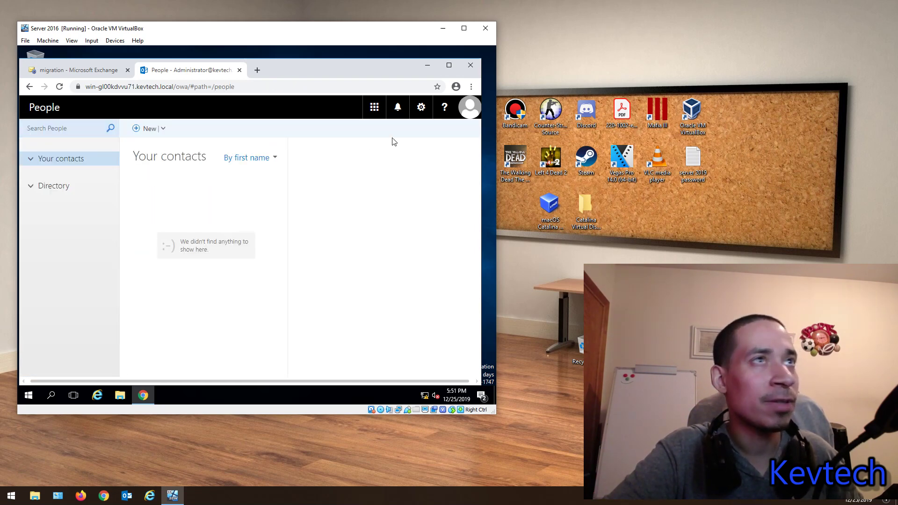
Step: Check the account menu, notifications pane and mailbox app list
{"action": "left_click", "coordinate": [466, 112]}
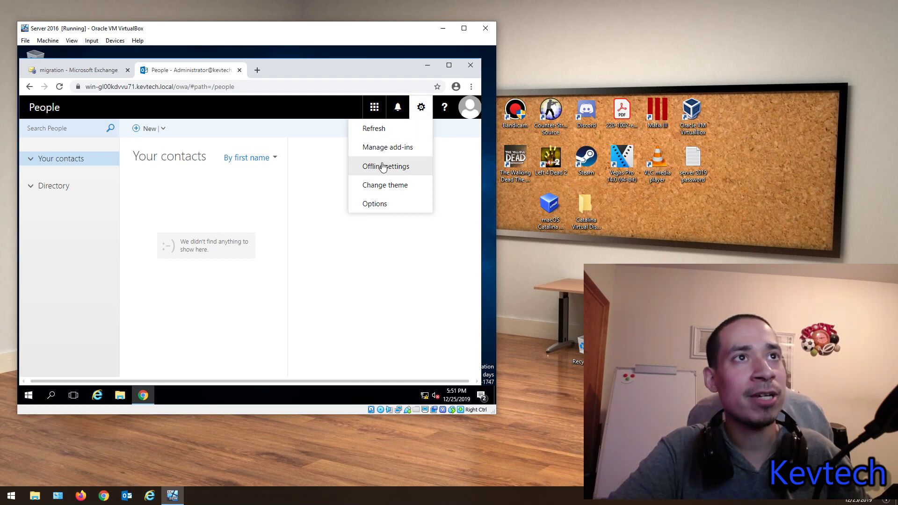
{"action": "left_click", "coordinate": [400, 108]}
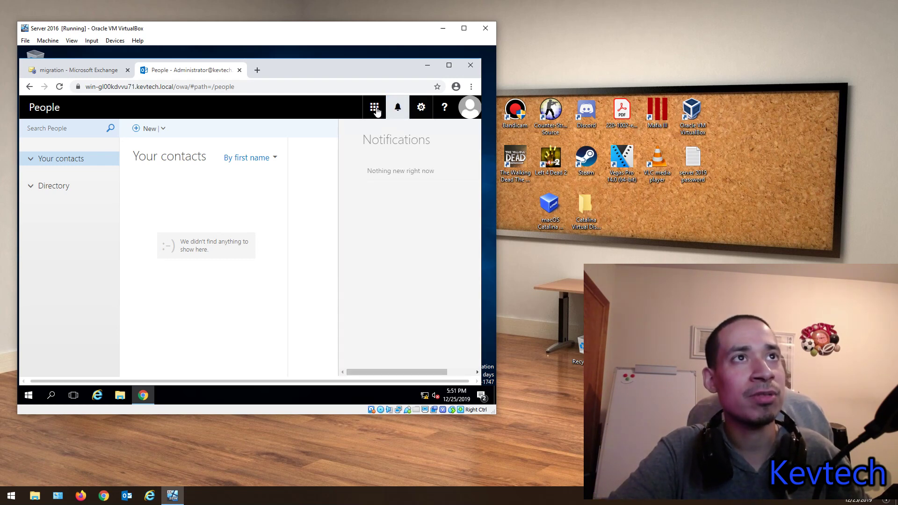
{"action": "left_click", "coordinate": [374, 107]}
{"action": "left_click", "coordinate": [462, 107]}
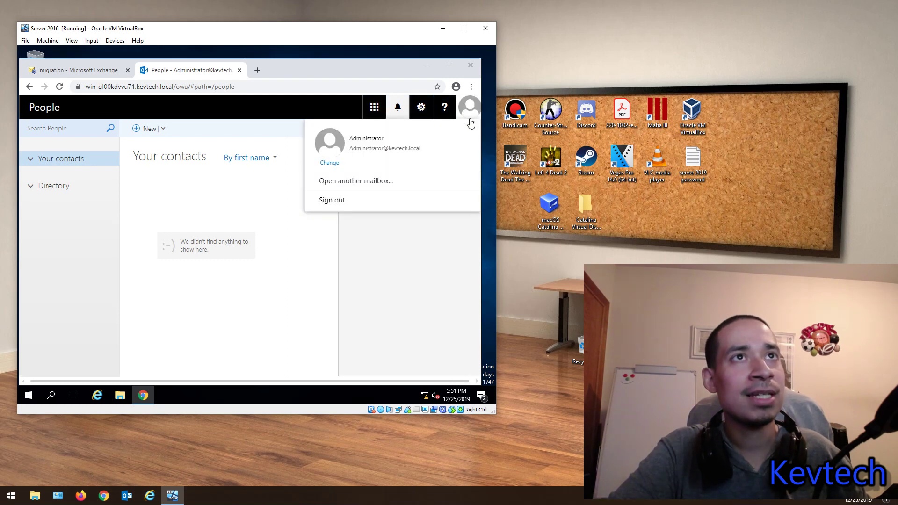
Step: Maximize the Chrome window, then close the browser
{"action": "left_click", "coordinate": [449, 65]}
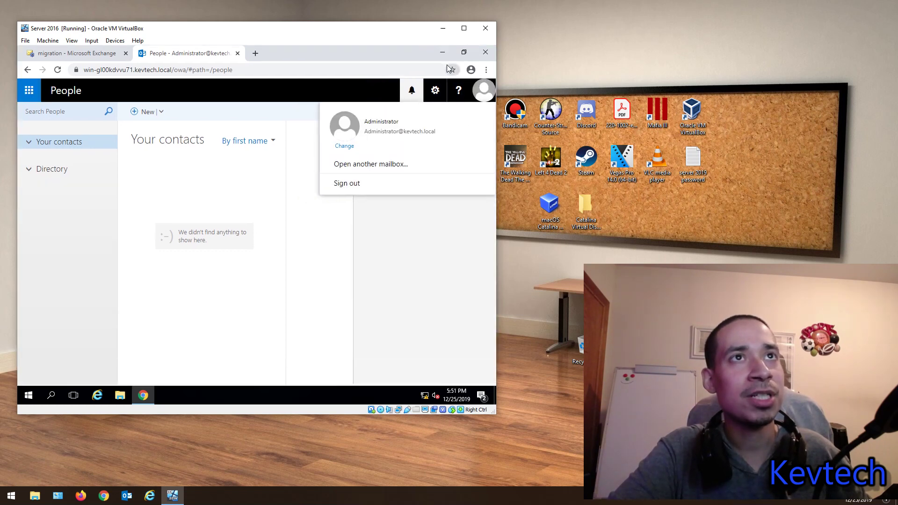
{"action": "left_click", "coordinate": [287, 219]}
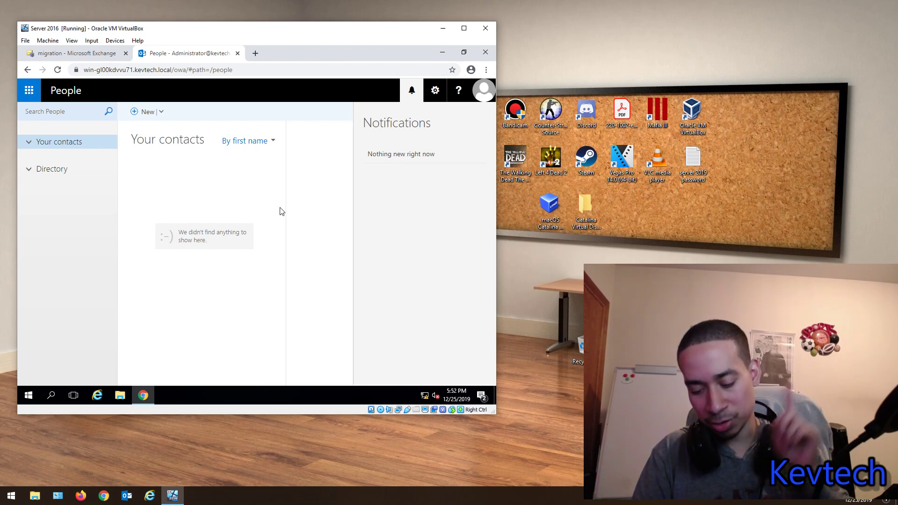
{"action": "left_click", "coordinate": [489, 54]}
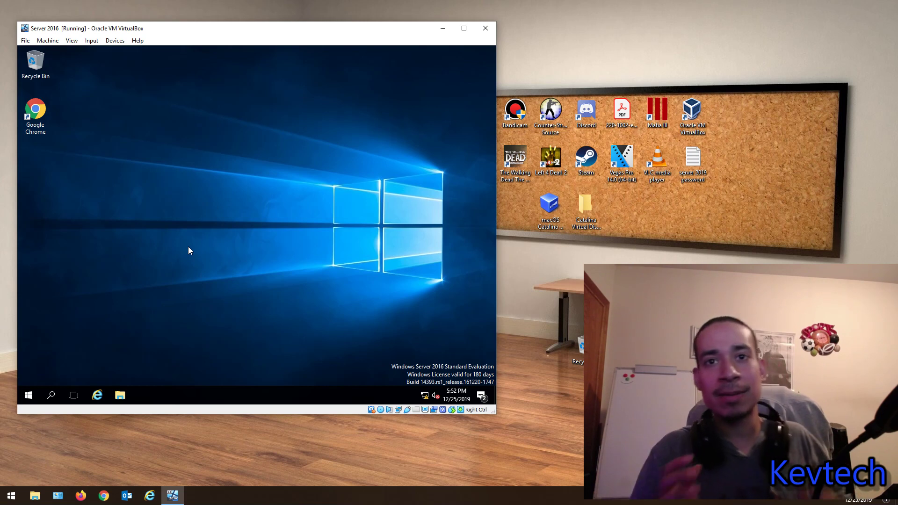